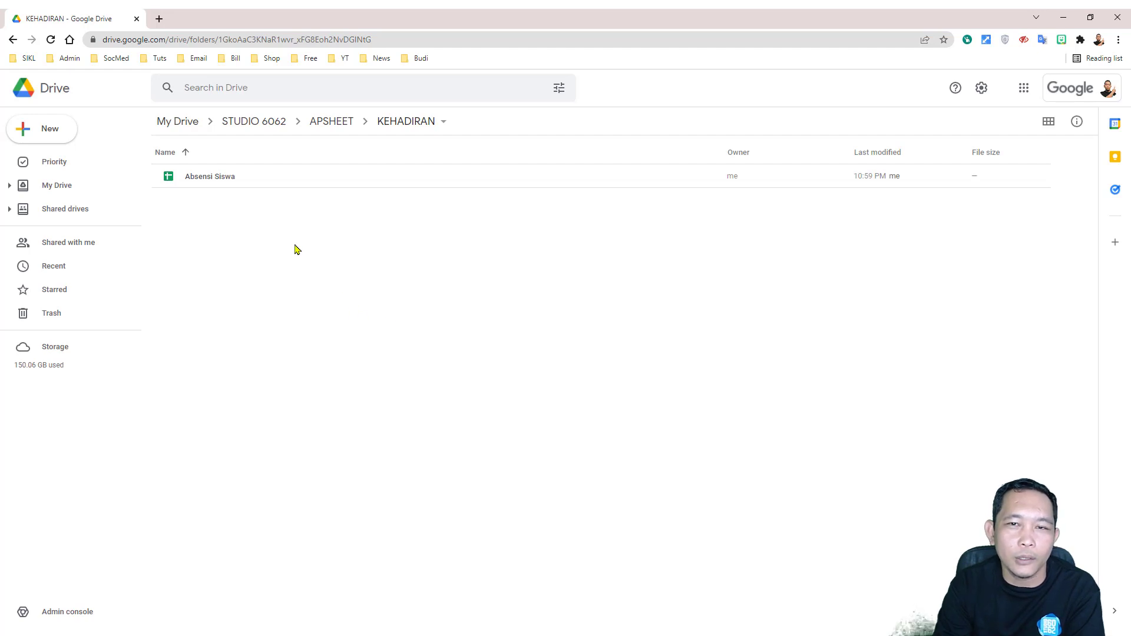
Open the Absensi Siswa spreadsheet from the KEHADIRAN folder.
right_click(247, 224)
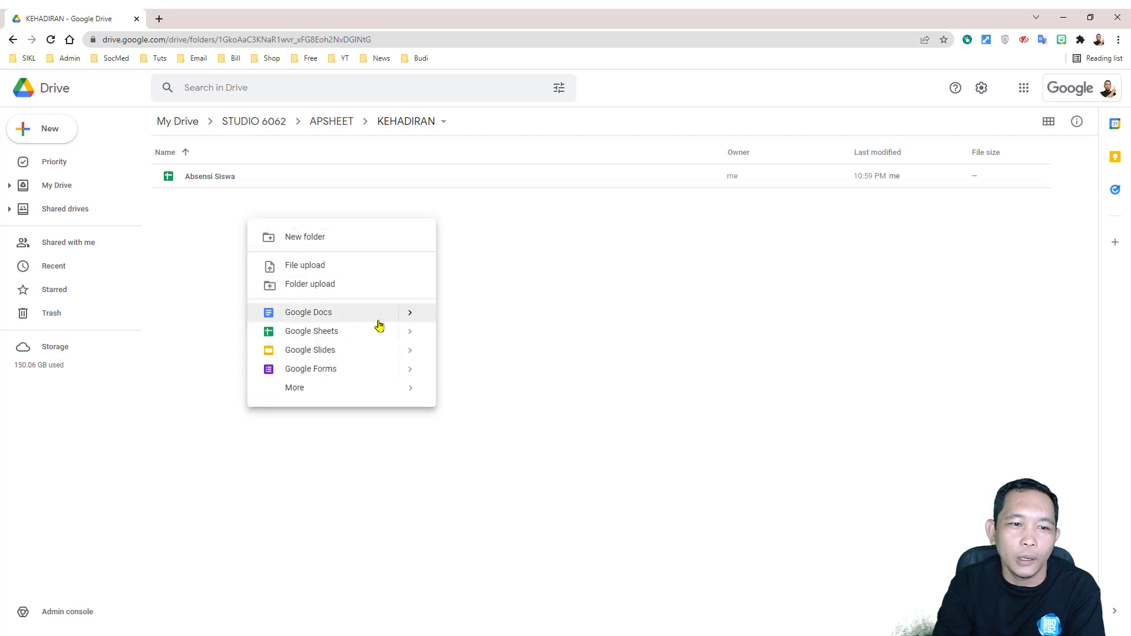
click(208, 223)
click(212, 178)
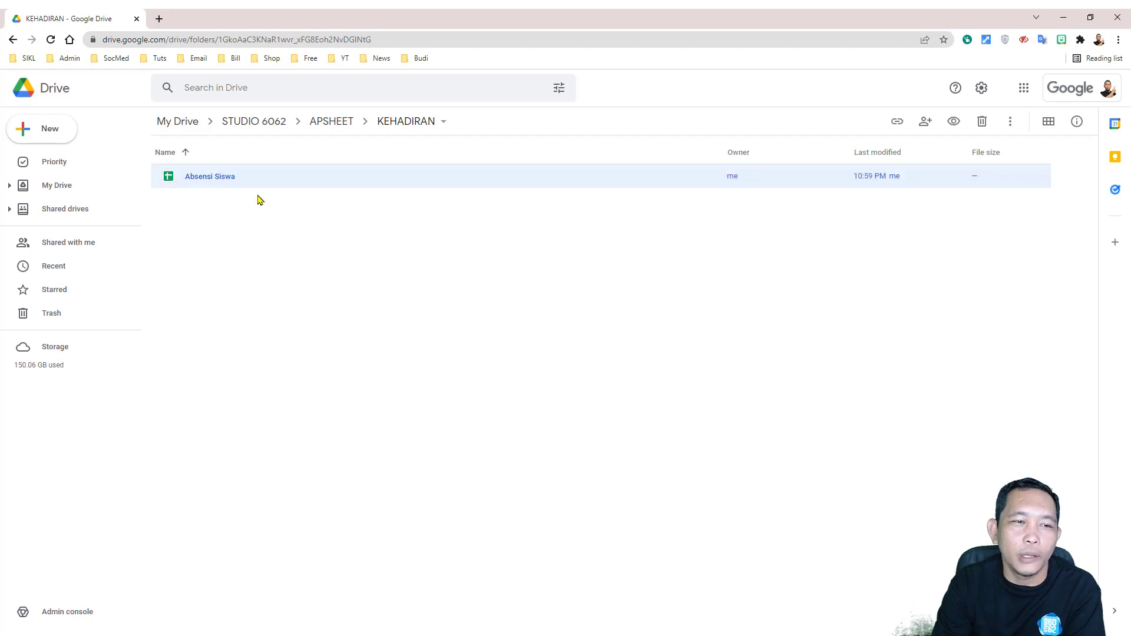
double_click(208, 177)
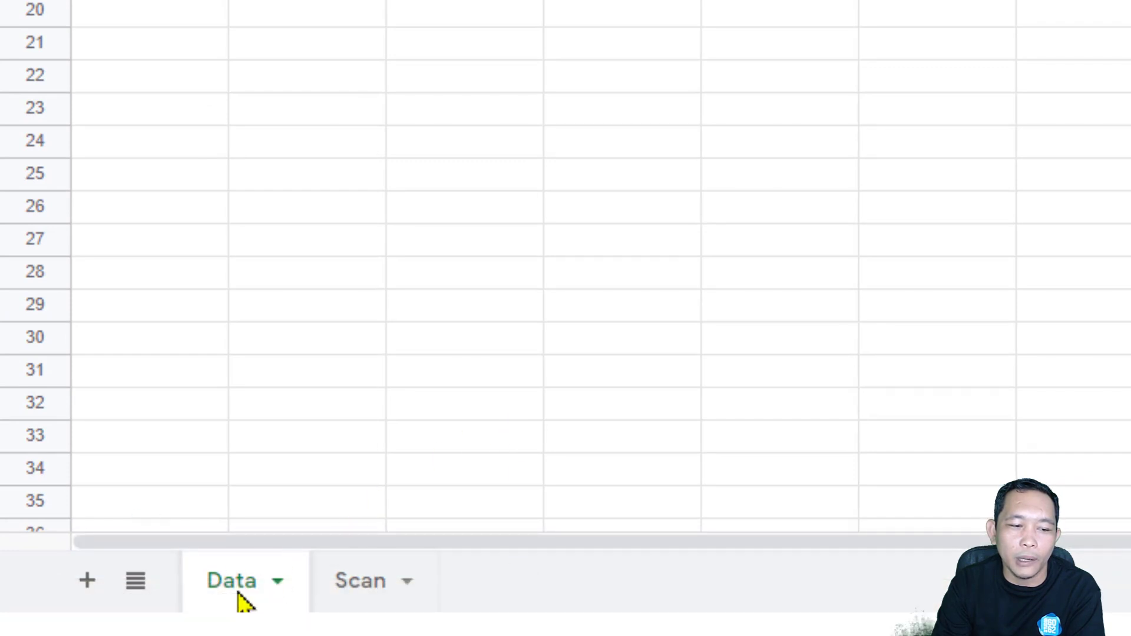
Look over the spreadsheet's two sheets and examine the NIS and Nama records on the Data sheet.
click(366, 594)
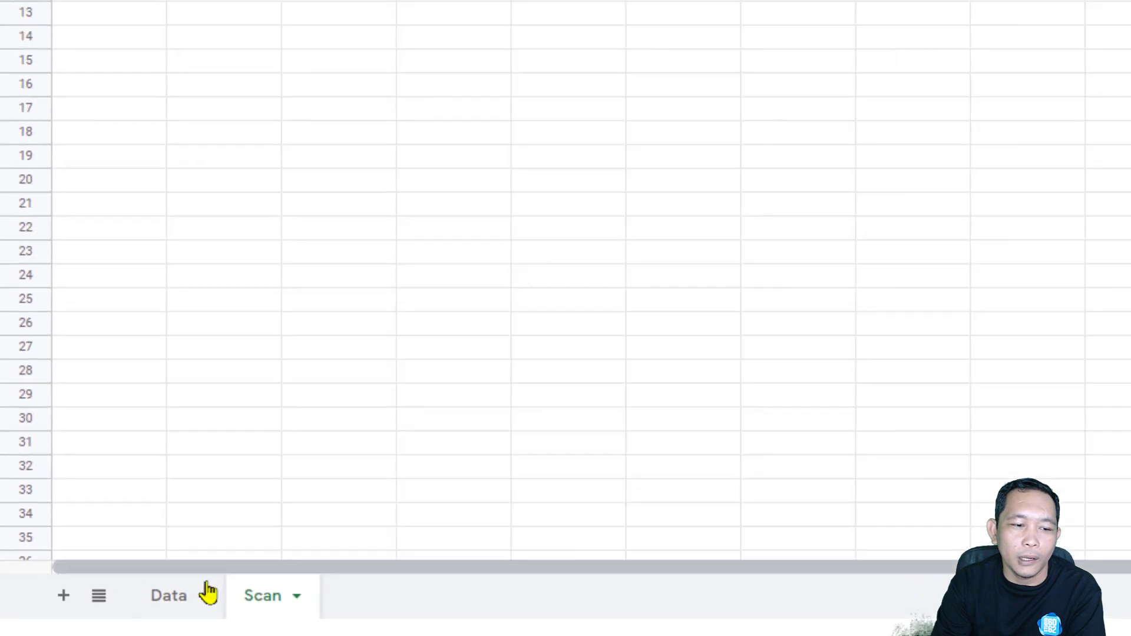
click(235, 581)
drag(59, 183, 119, 235)
click(302, 308)
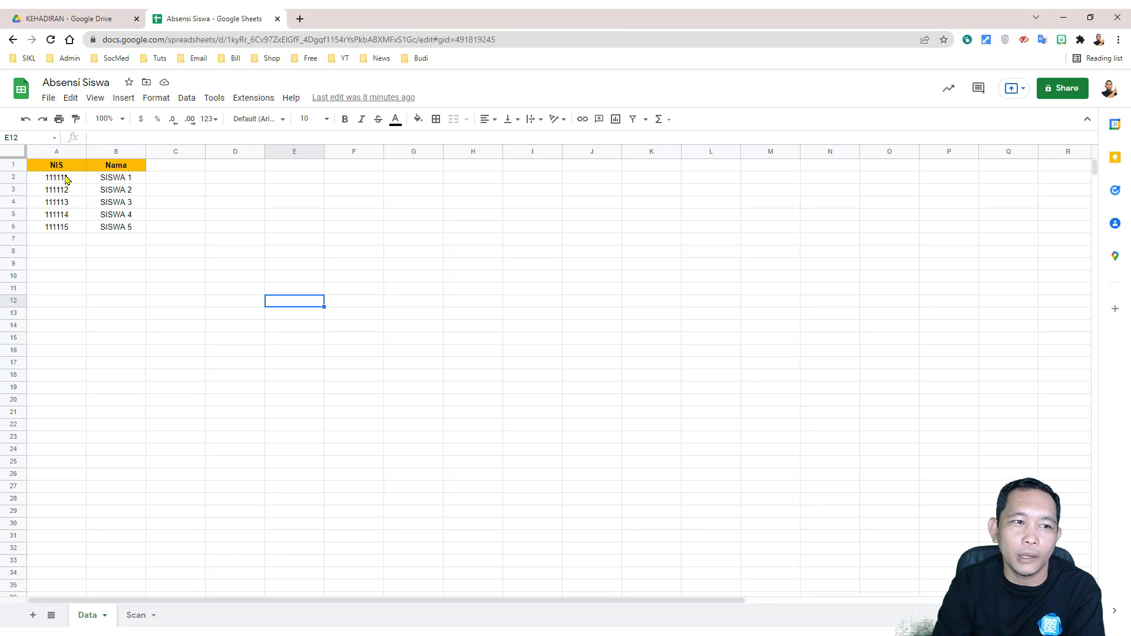
drag(65, 177, 116, 229)
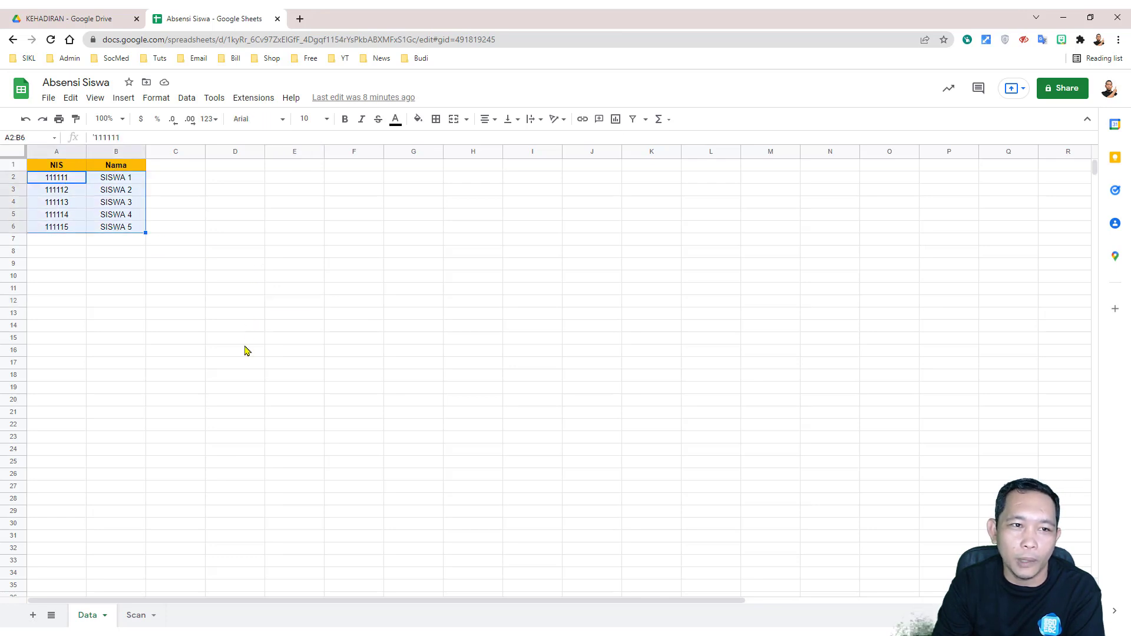
Examine the Scan sheet's header columns one by one, from NIS through Keterangan.
click(139, 614)
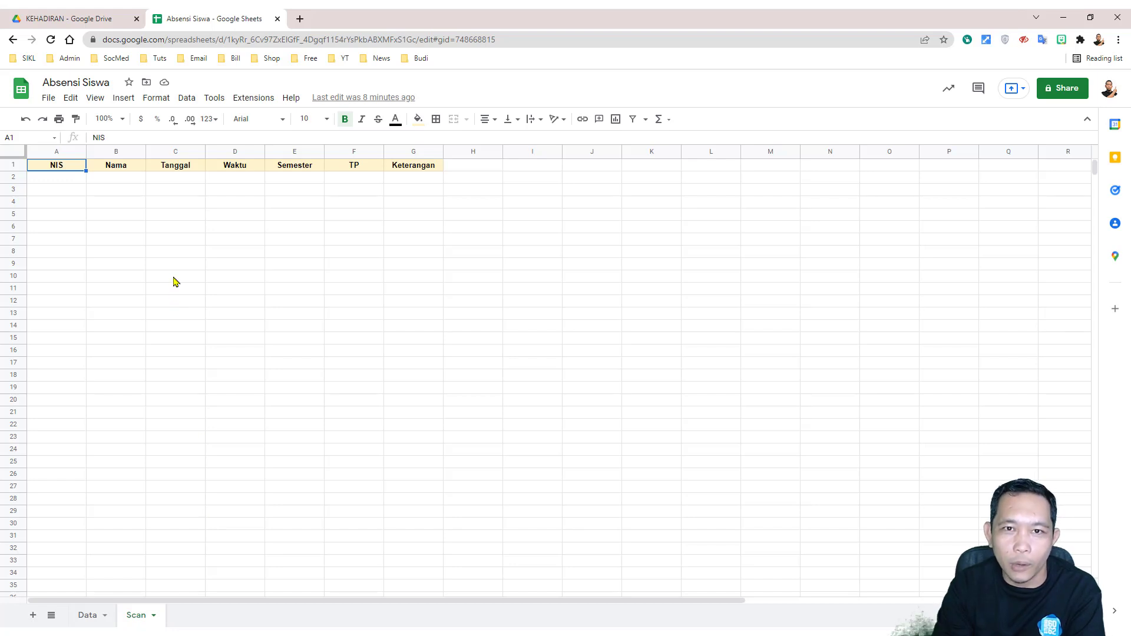
click(61, 178)
click(344, 225)
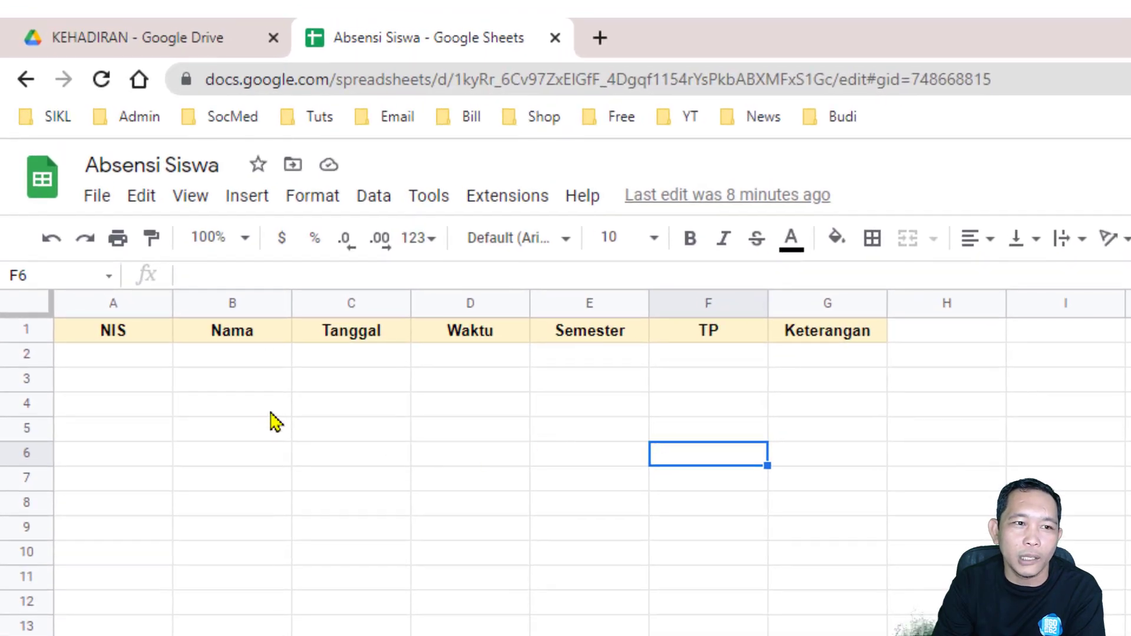
click(120, 339)
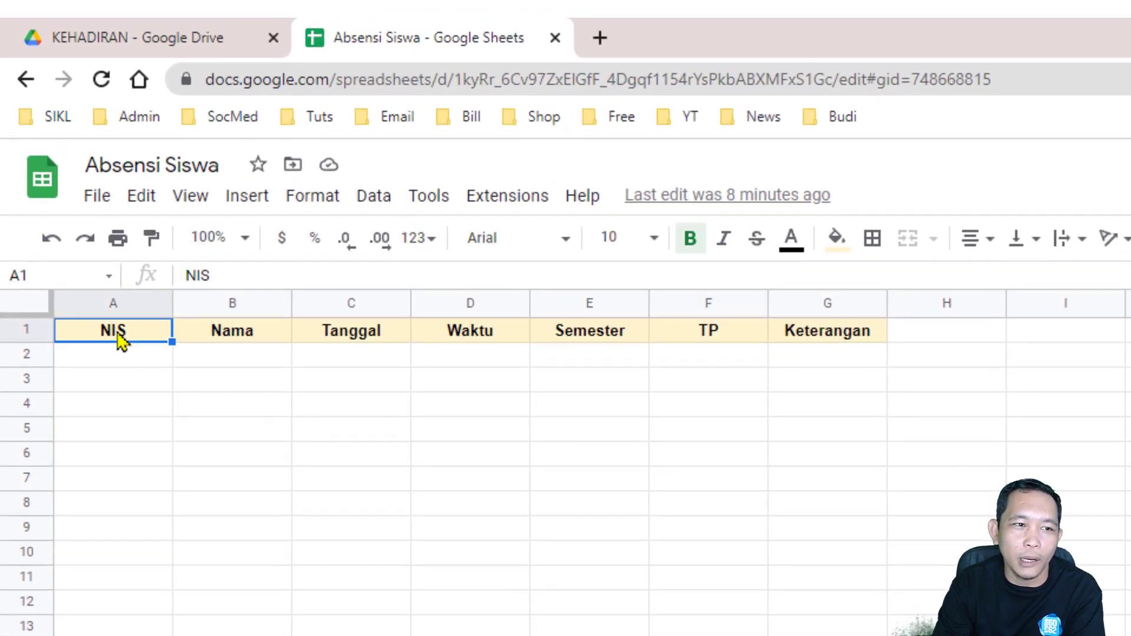
click(231, 343)
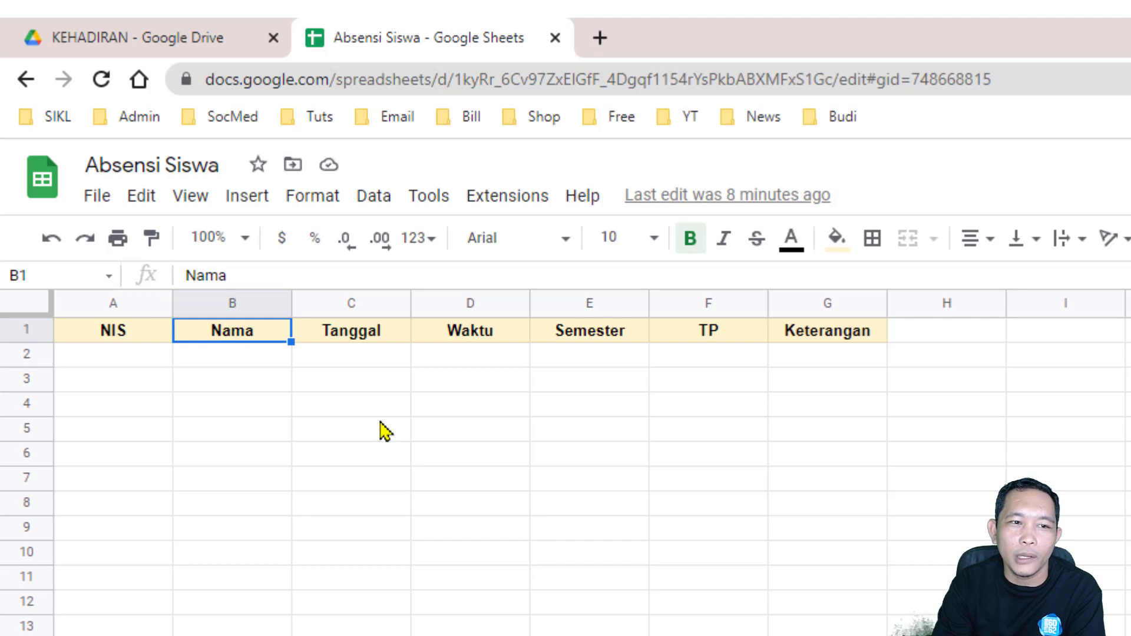
click(355, 339)
click(451, 335)
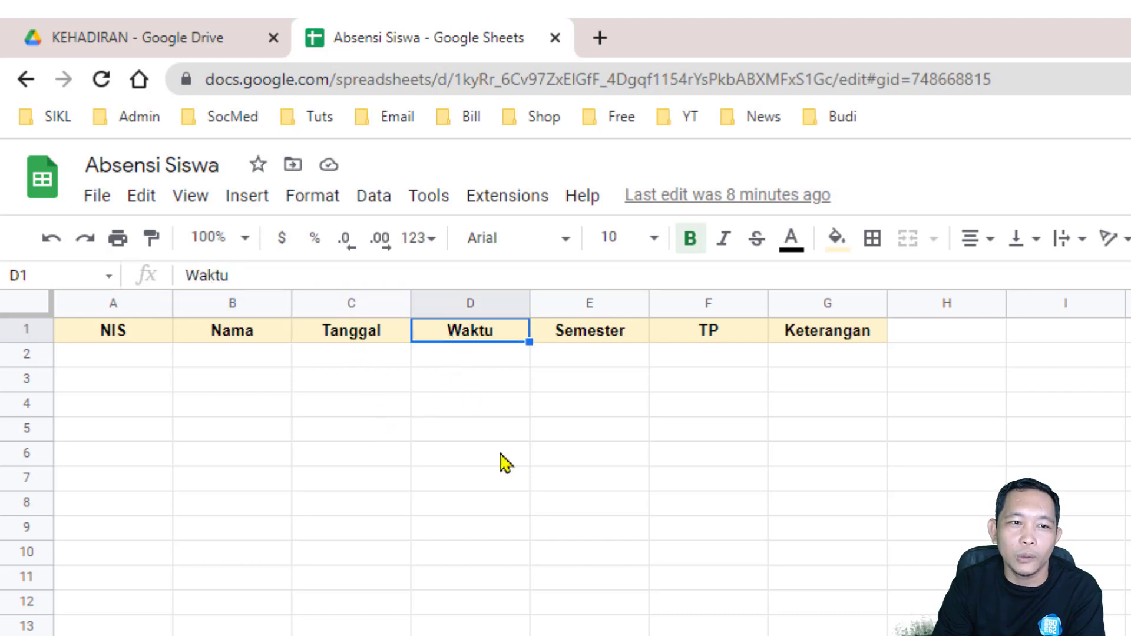
click(349, 334)
click(461, 339)
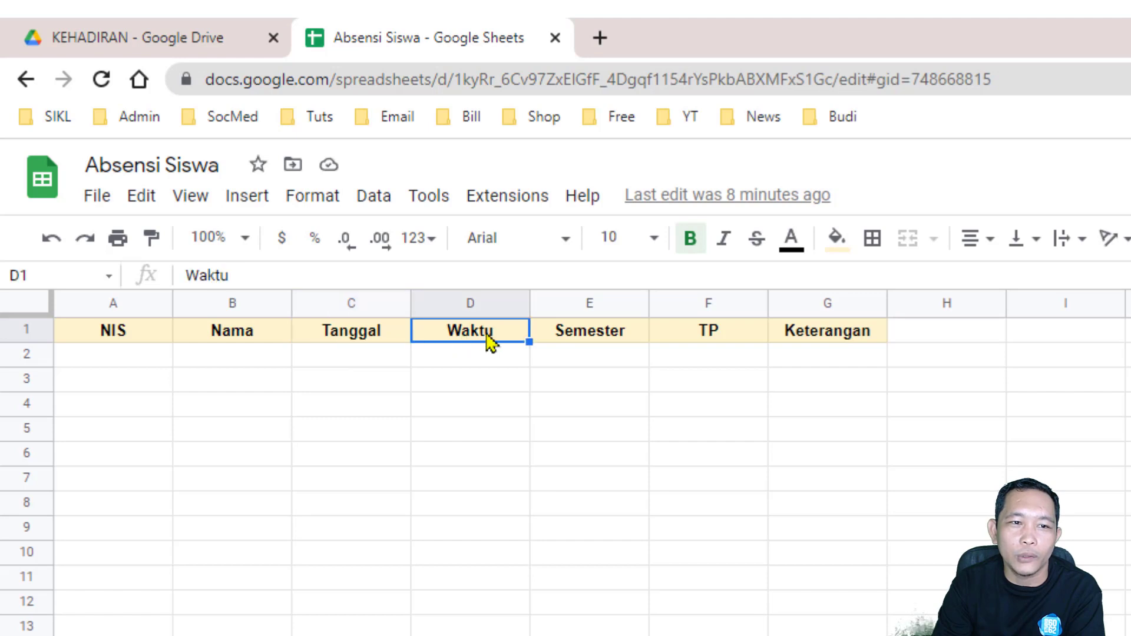
click(591, 339)
click(730, 339)
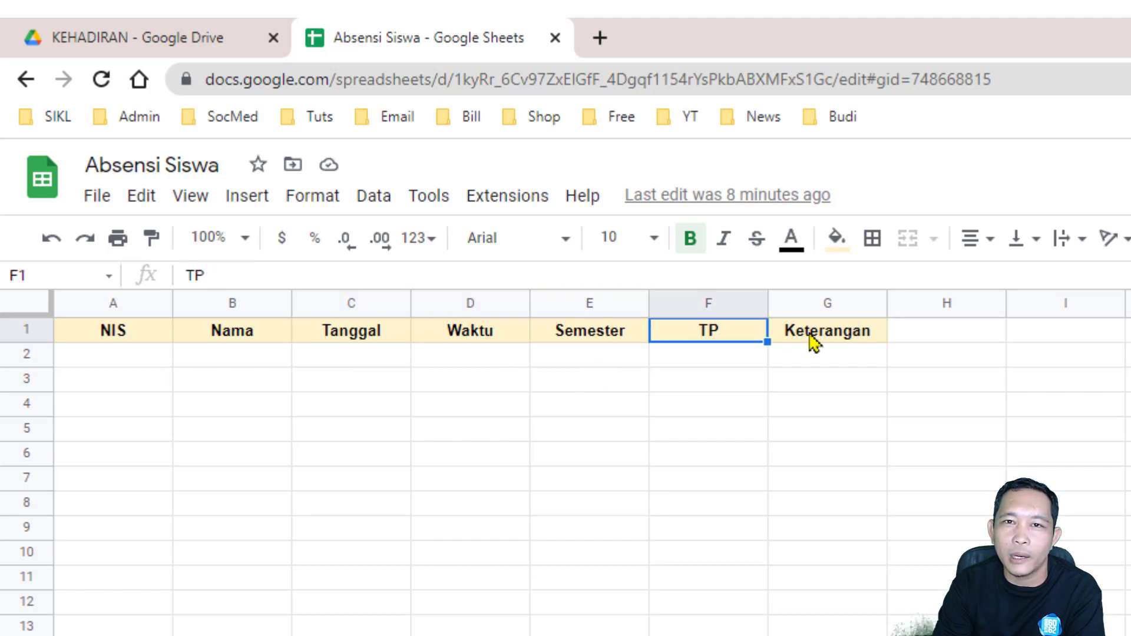
click(813, 343)
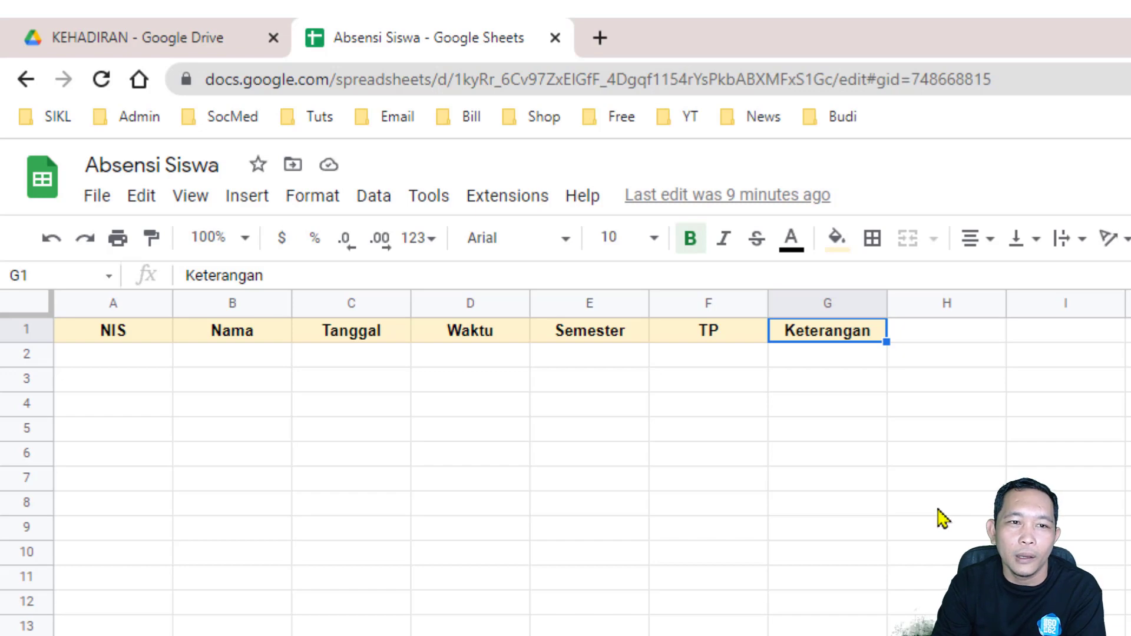
click(950, 507)
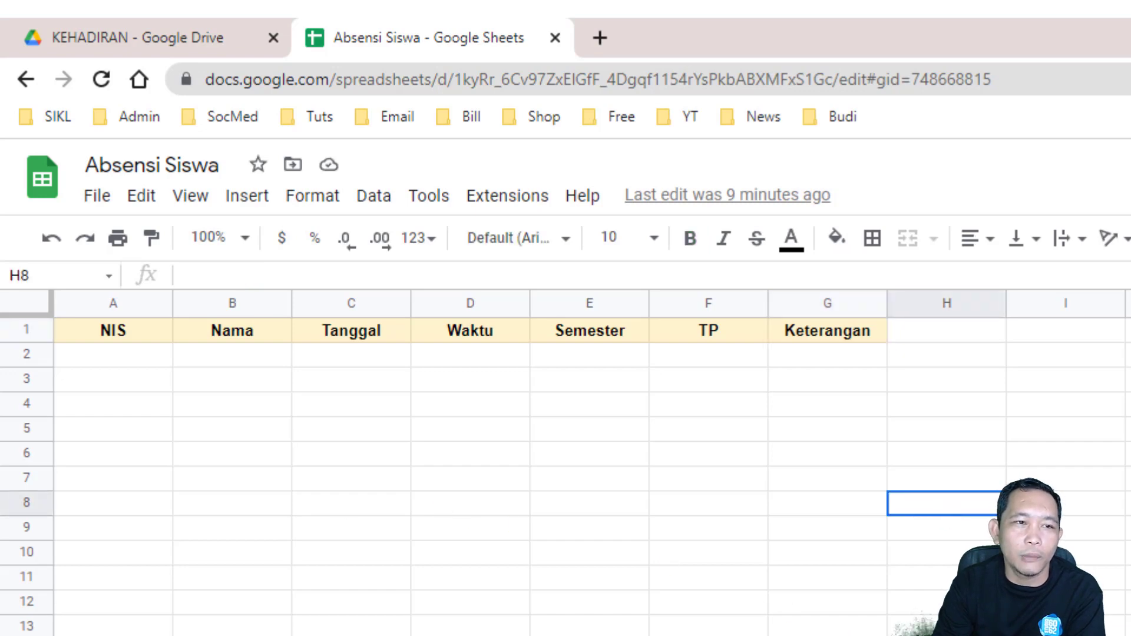
drag(121, 338, 779, 360)
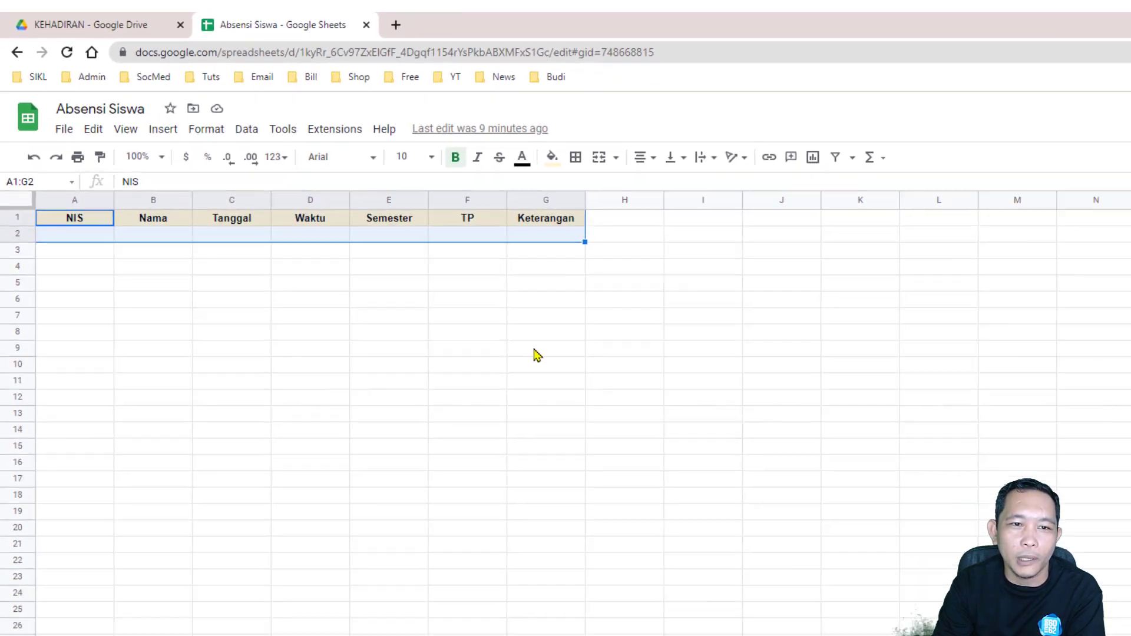
click(814, 536)
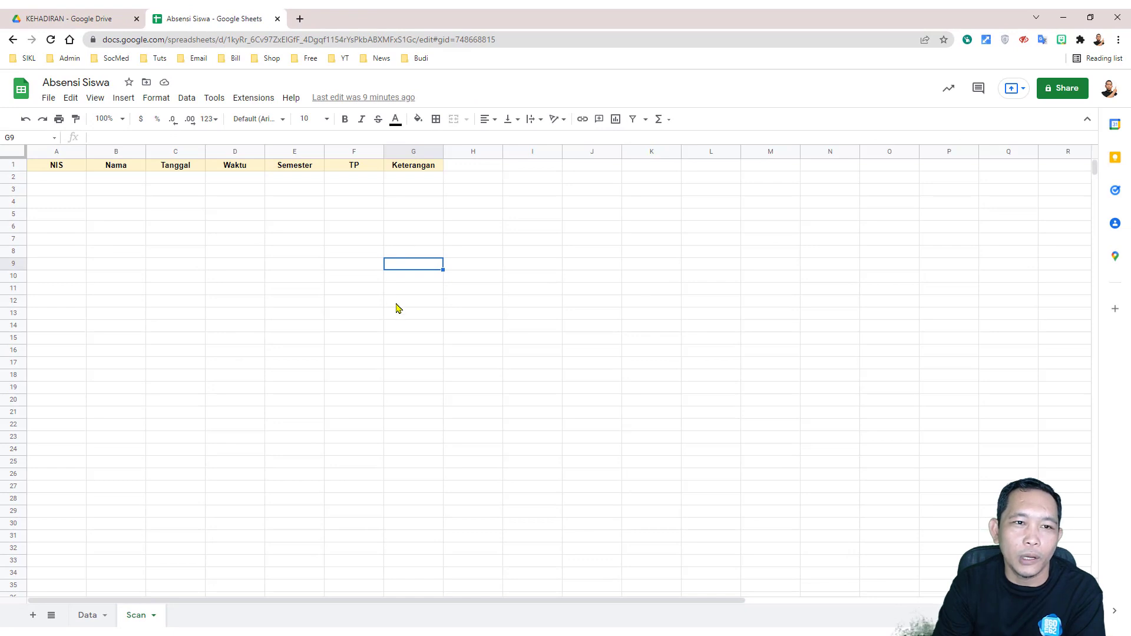
click(520, 252)
Go to appsheet.com in a new browser tab and start for free.
click(299, 18)
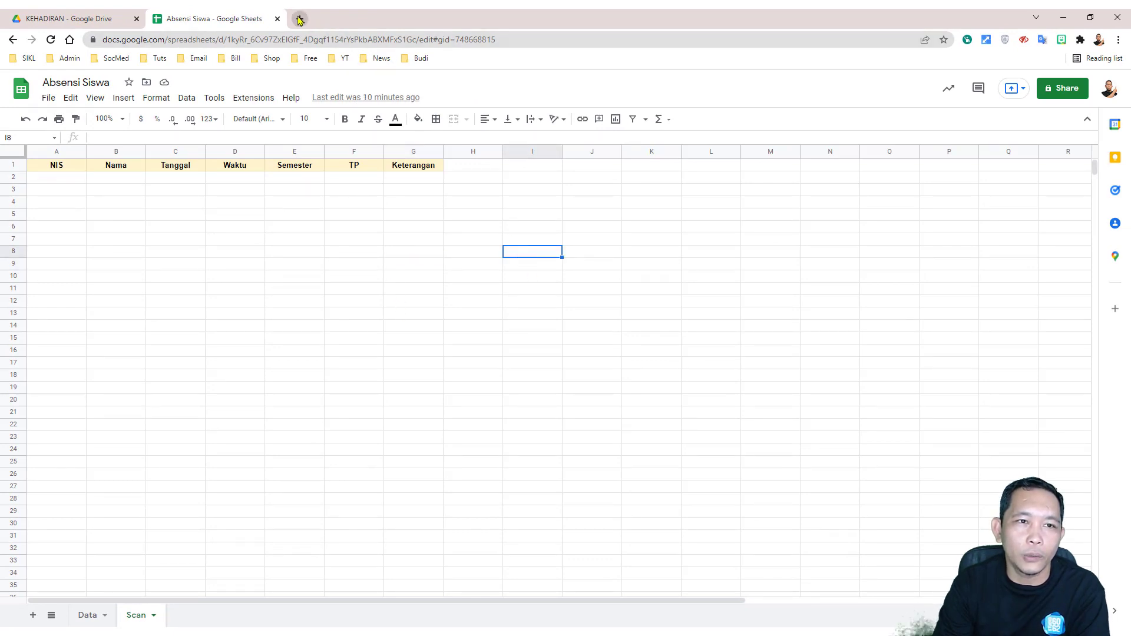
text(a)
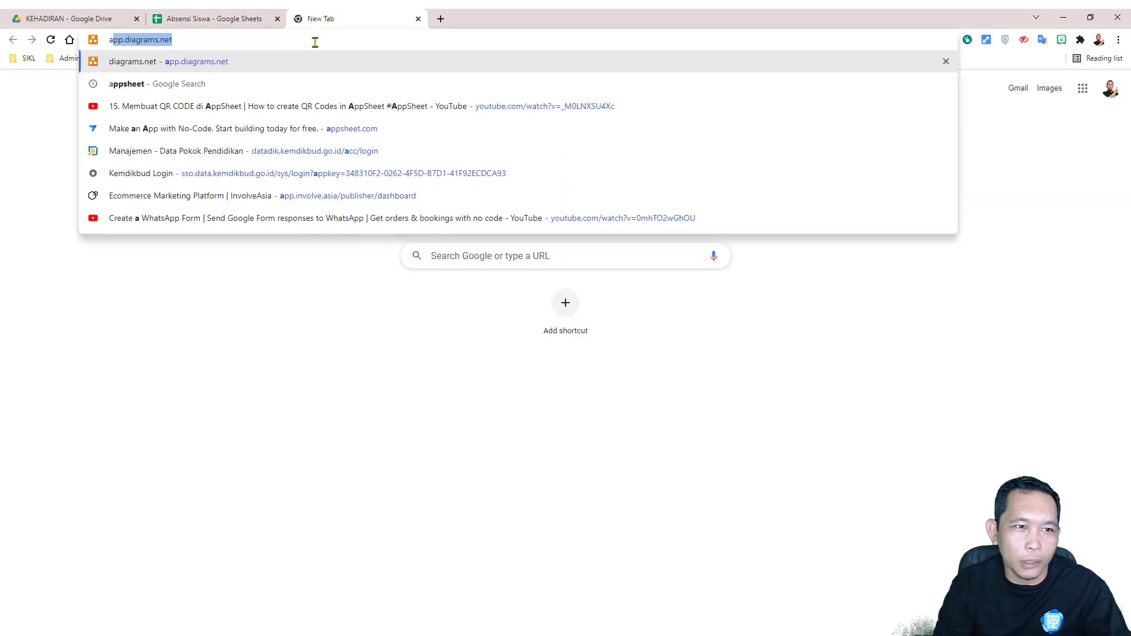
text(ppsh)
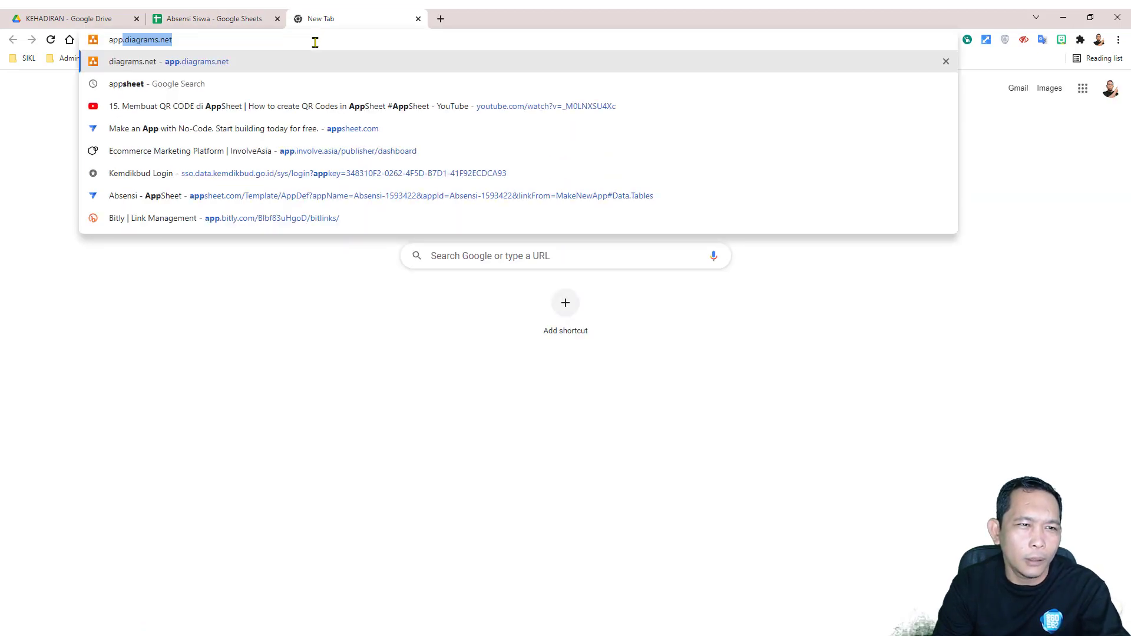
text(eet.com)
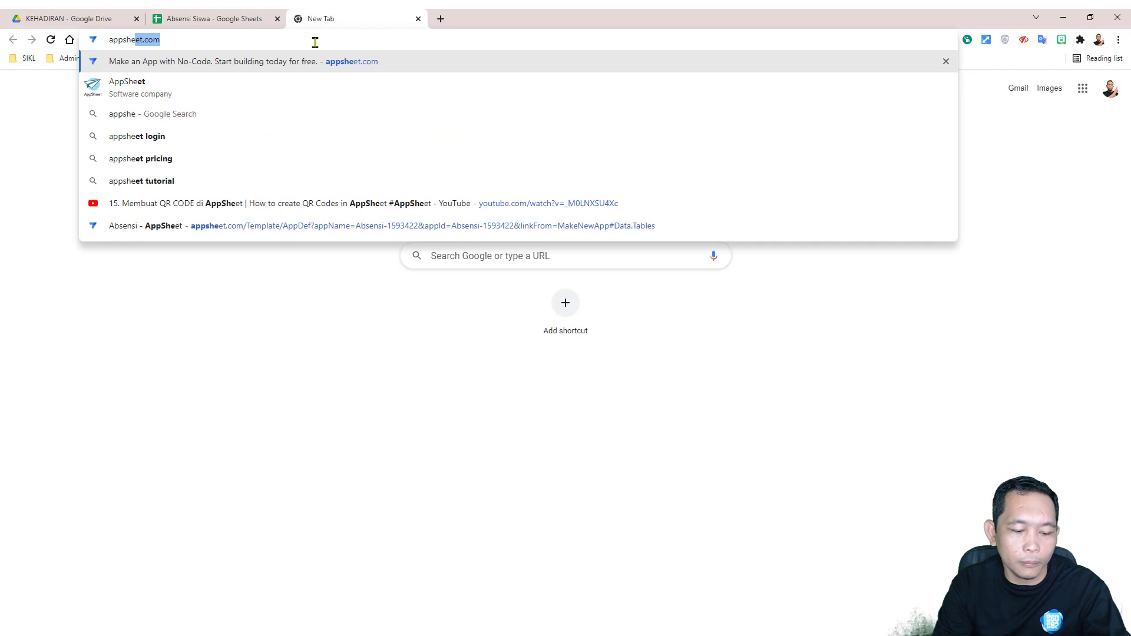
key(Return)
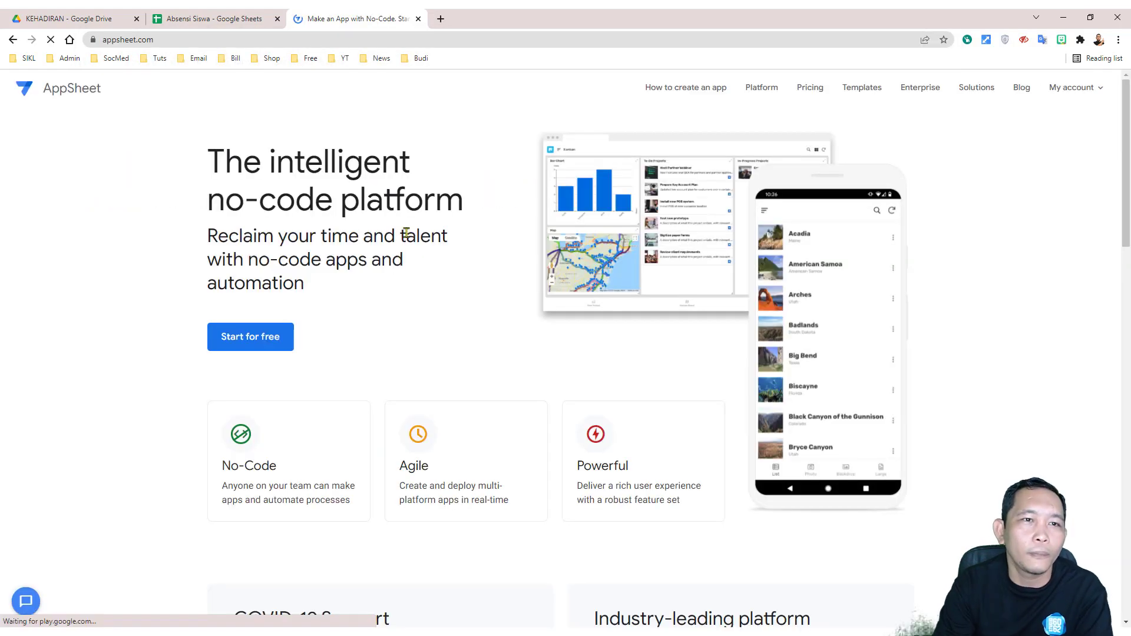
click(254, 336)
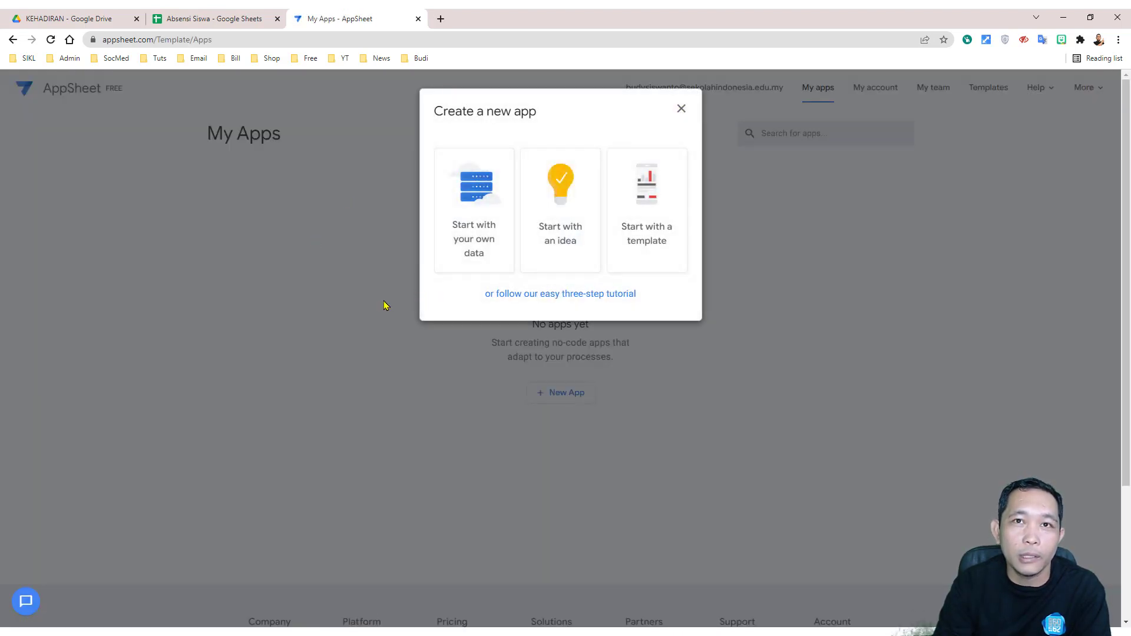
Start a new app with your own data, naming it Absensi and choosing the Productivity category.
click(227, 24)
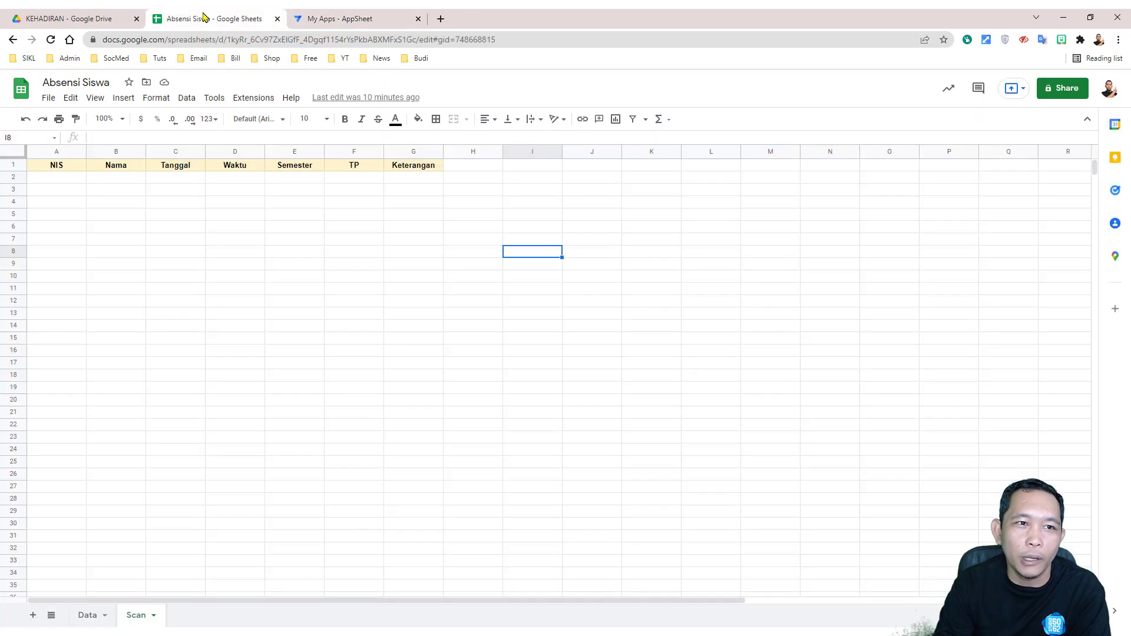
click(339, 19)
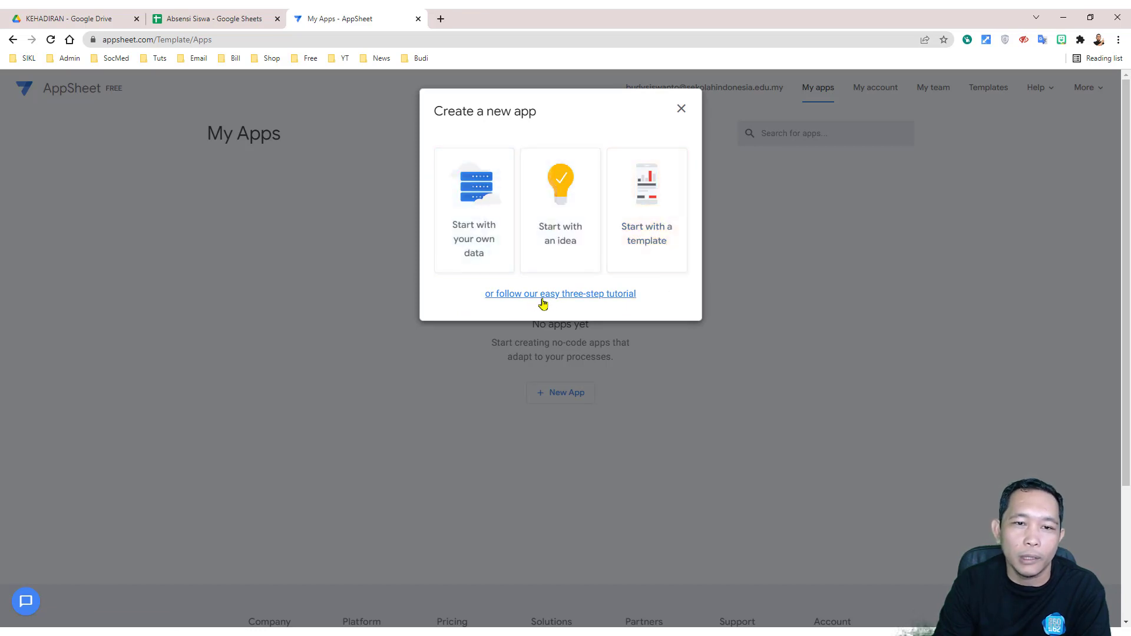
click(479, 202)
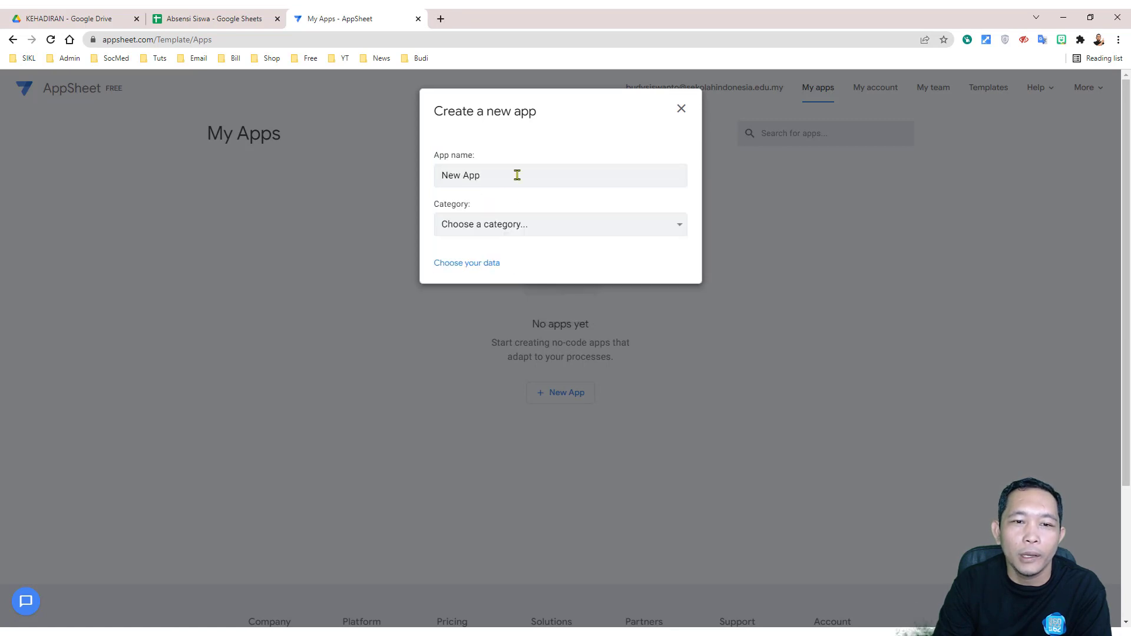
drag(538, 175, 399, 174)
text(A)
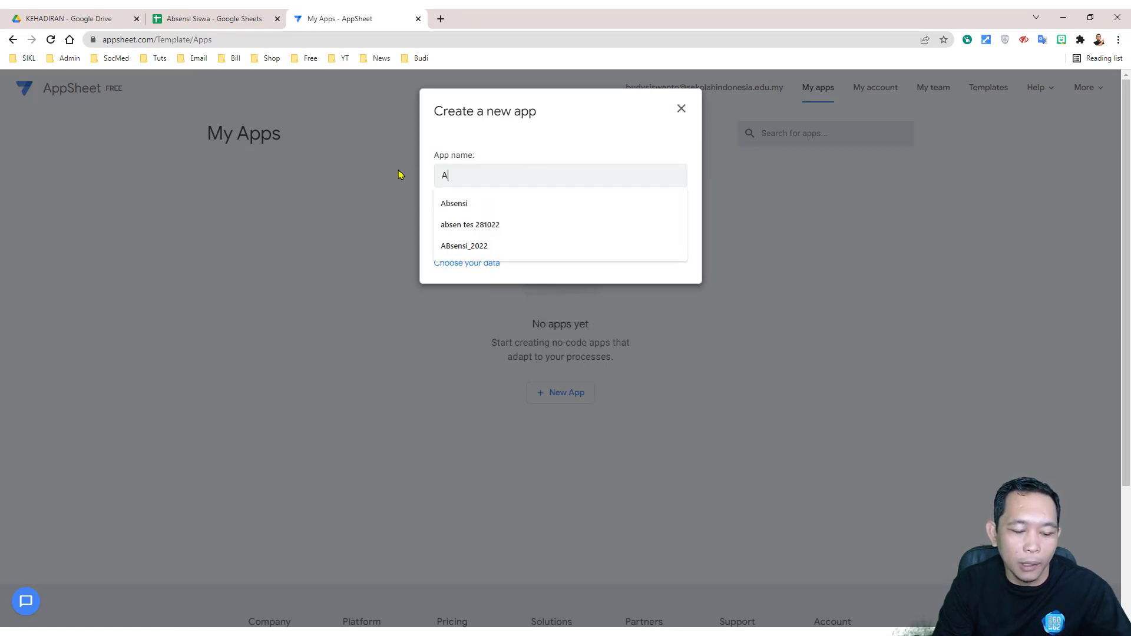
text(bsensi)
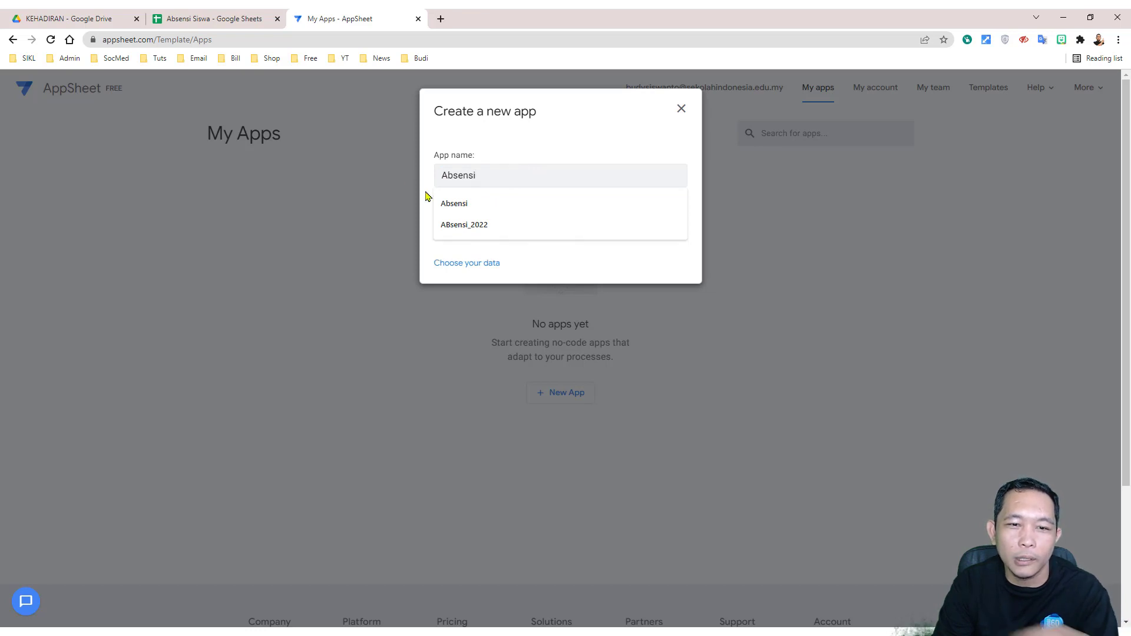
click(543, 272)
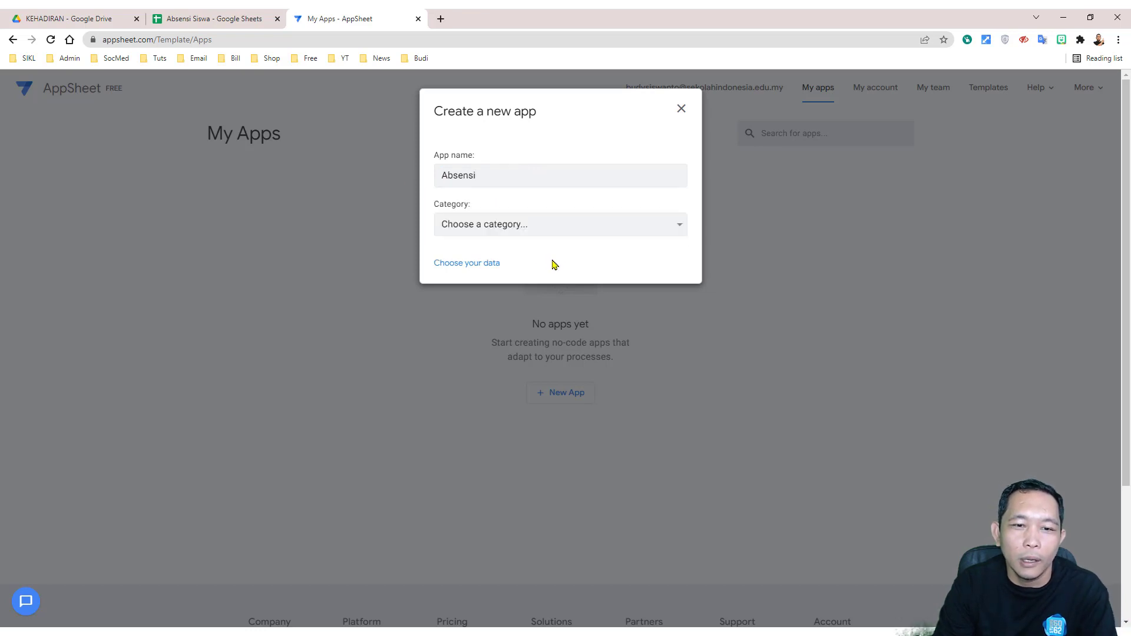
click(554, 232)
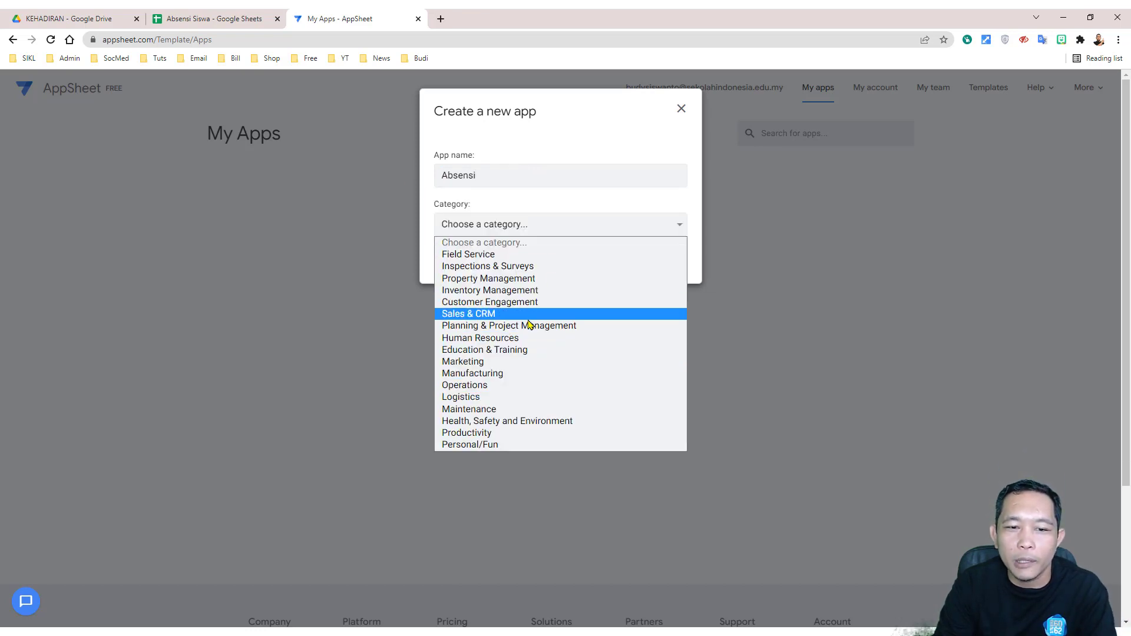
click(515, 432)
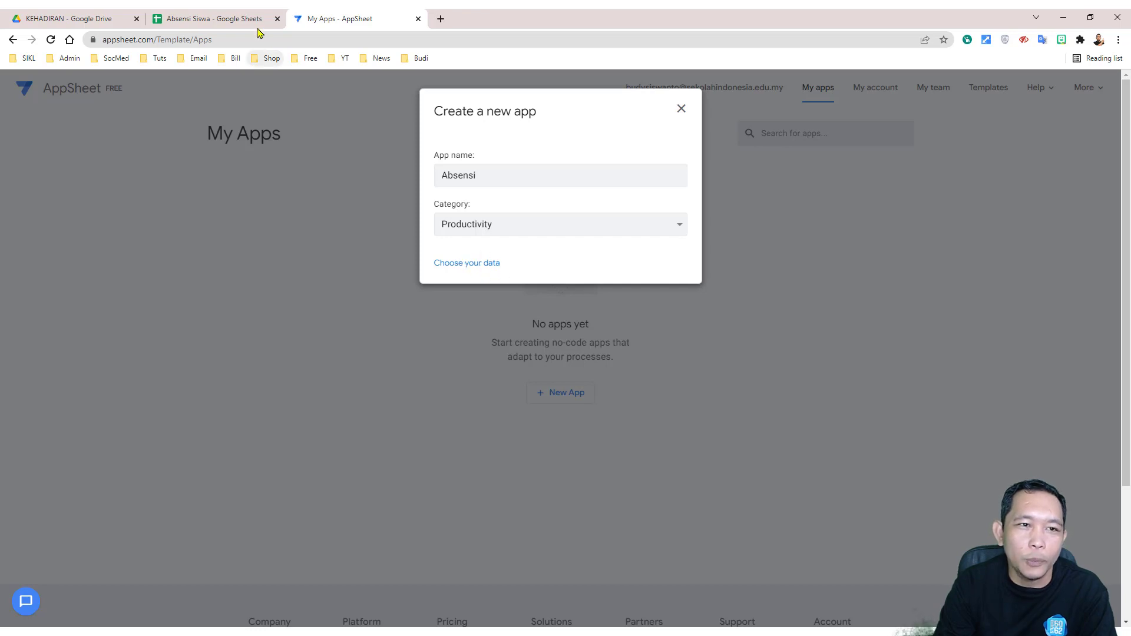
Copy the title Absensi Siswa from the attendance spreadsheet.
click(239, 18)
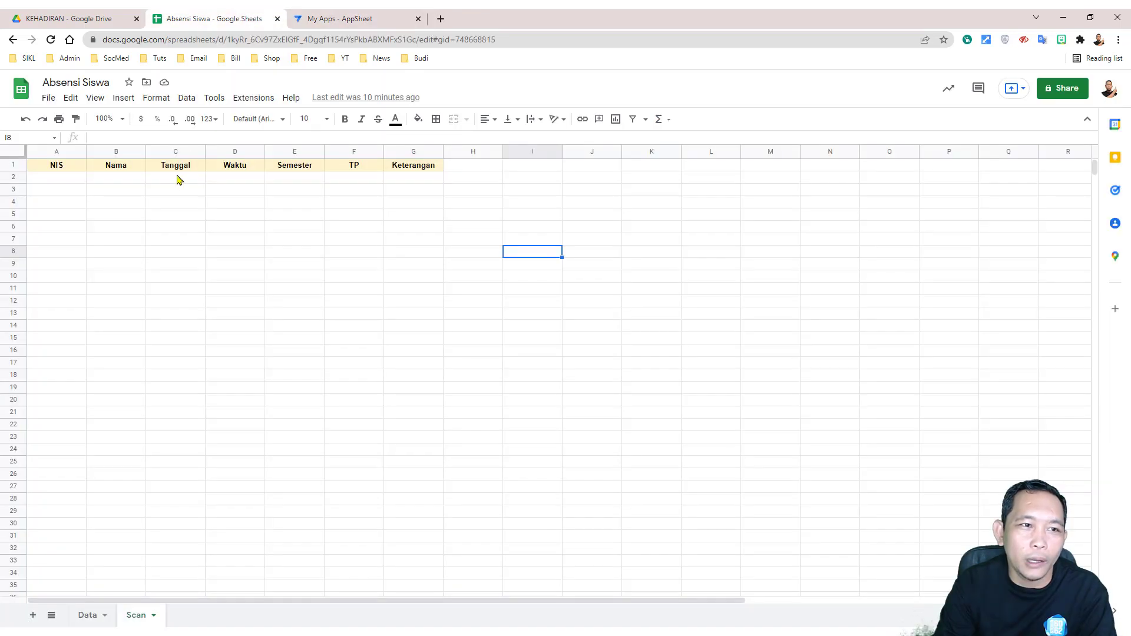
click(83, 83)
right_click(83, 83)
click(114, 126)
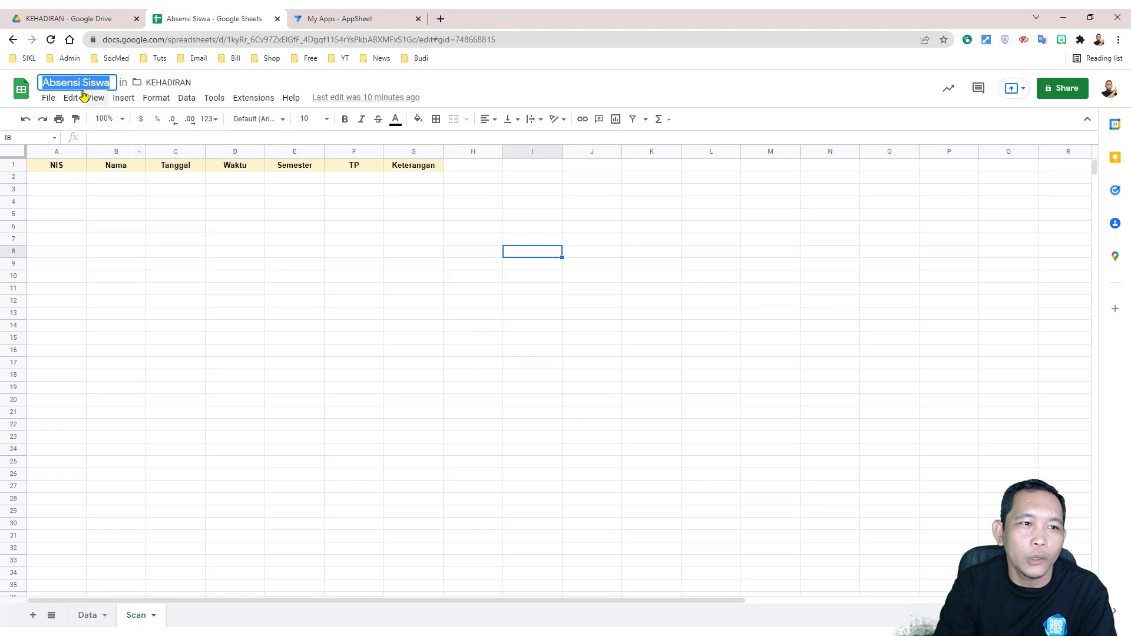
Choose the Absensi Siswa spreadsheet from My Drive as the new app's data source and start customizing the app.
click(324, 18)
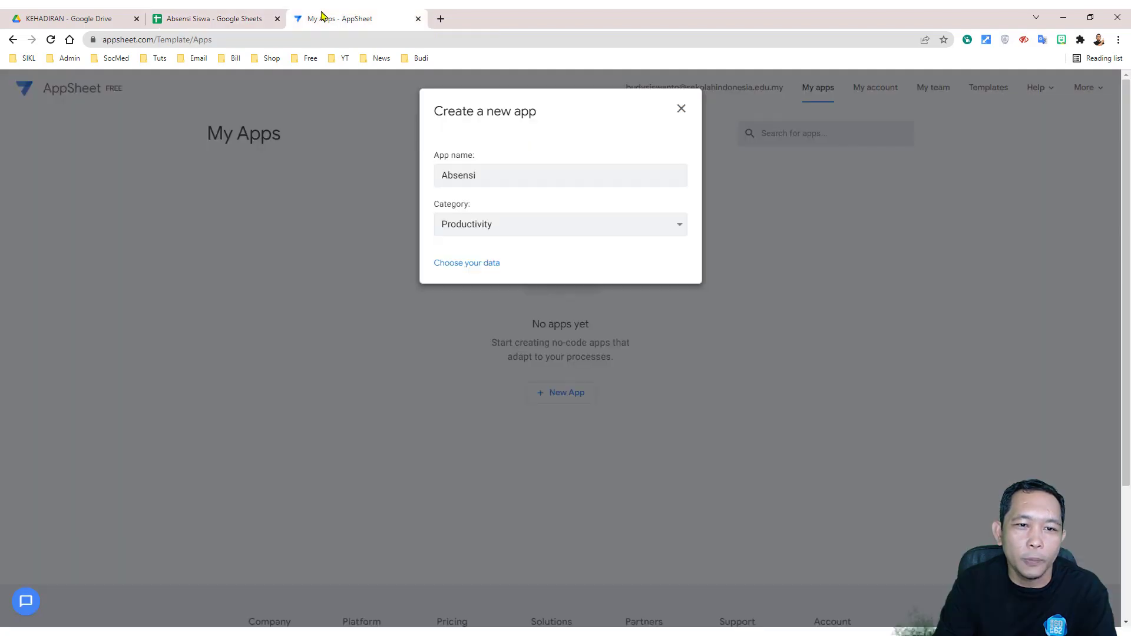
click(492, 266)
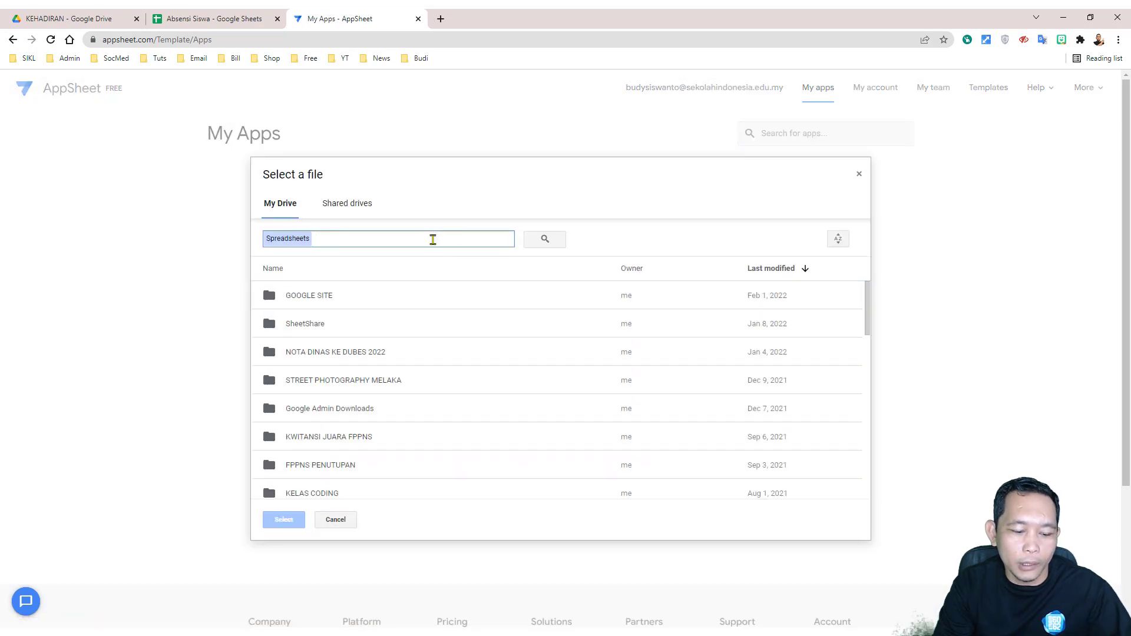
key(ctrl+v)
key(Return)
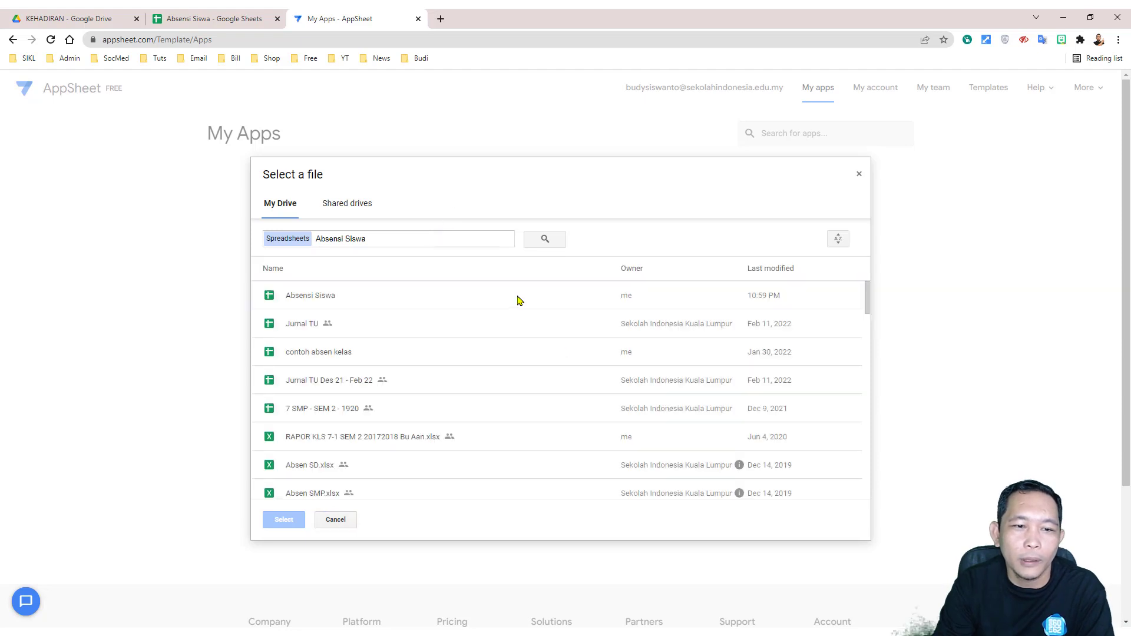
click(310, 296)
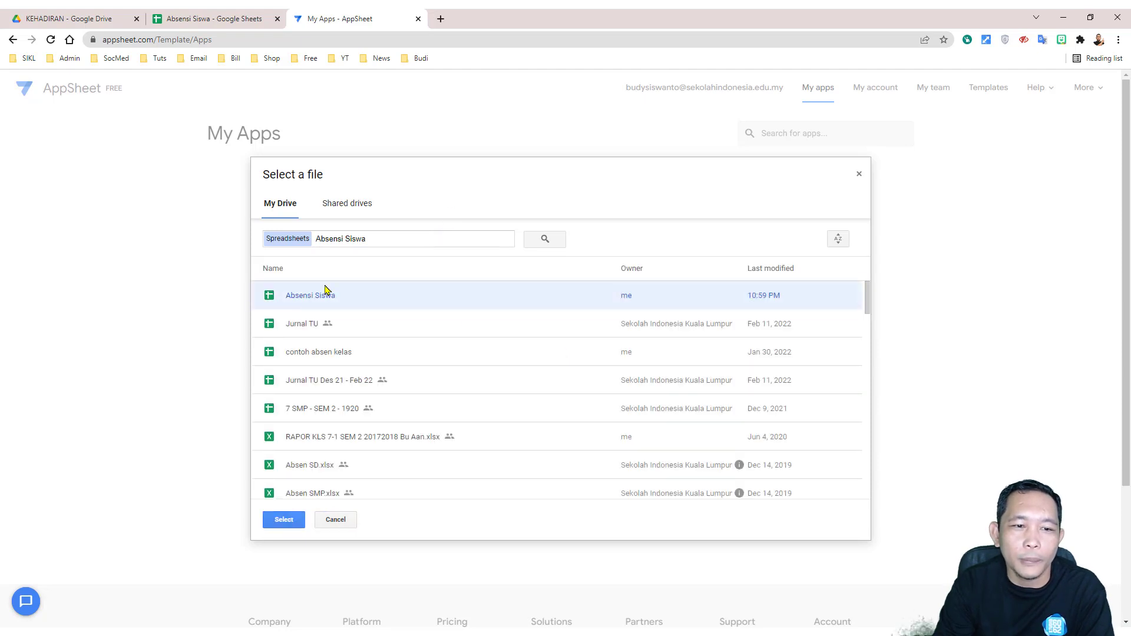
click(284, 518)
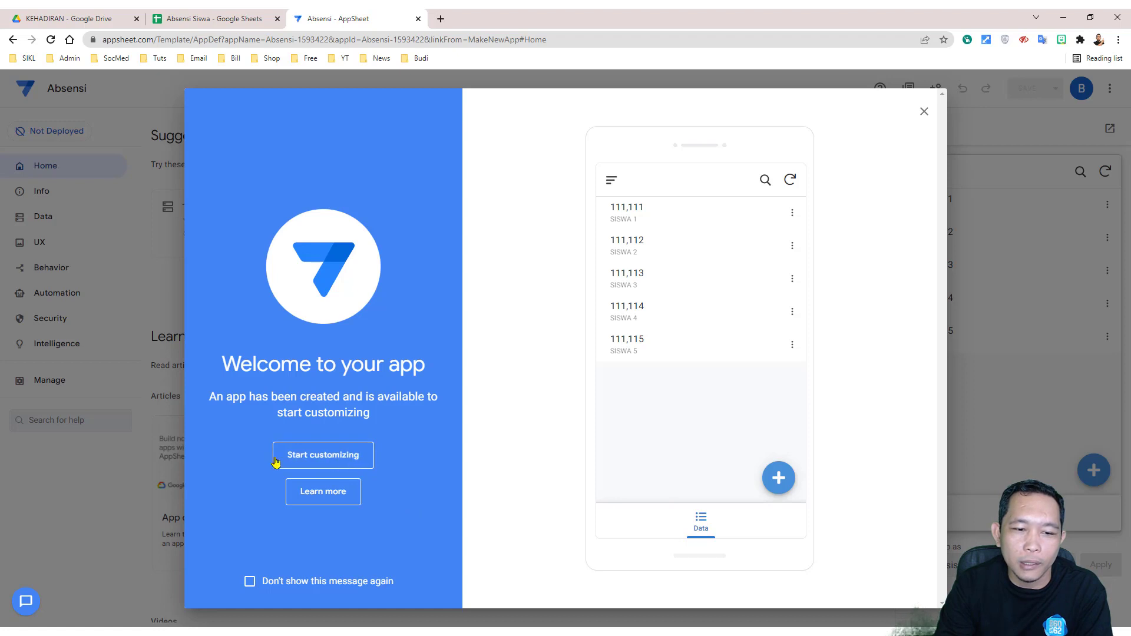
click(321, 467)
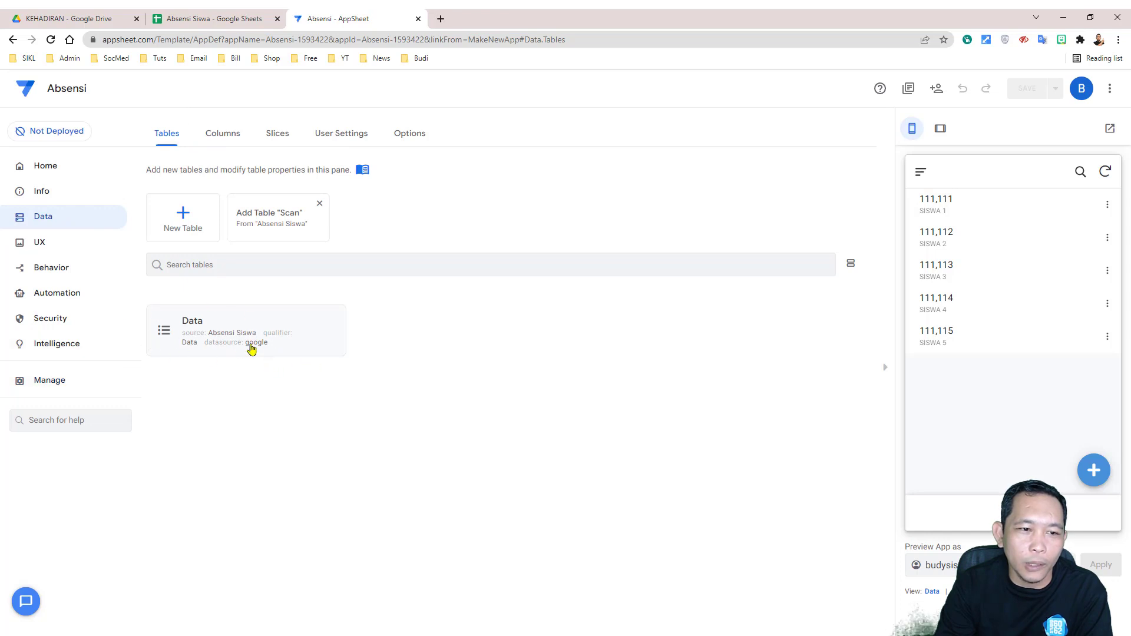
Examine the Data table's update permissions and its Storage, Security, Scale, Localization and Documentation settings.
click(215, 329)
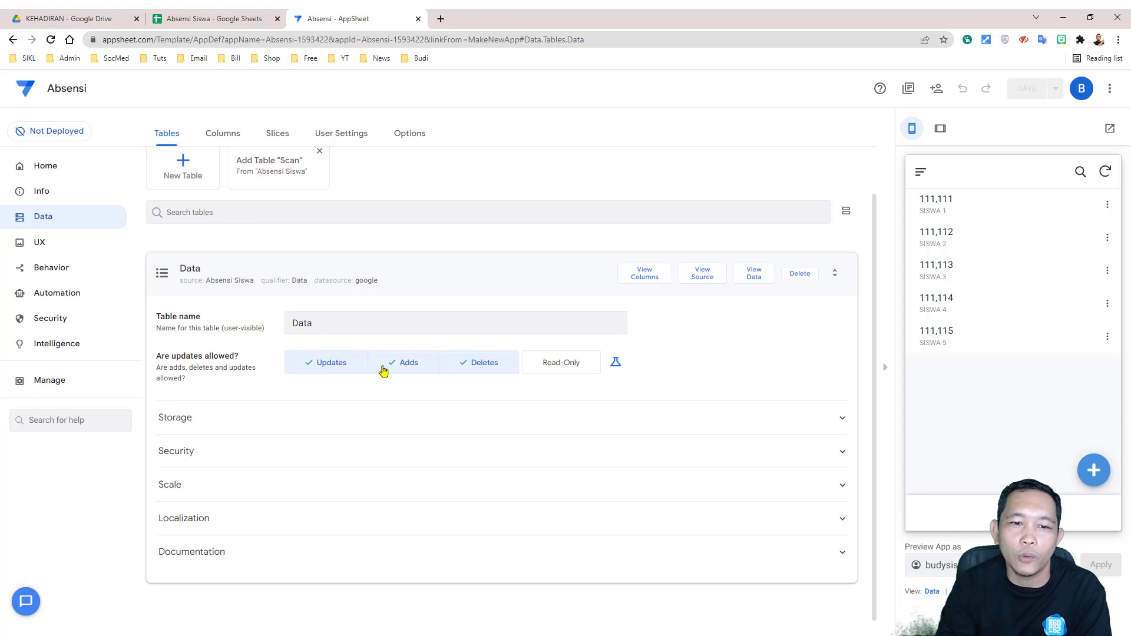
click(252, 421)
scroll(396, 384, down, 2)
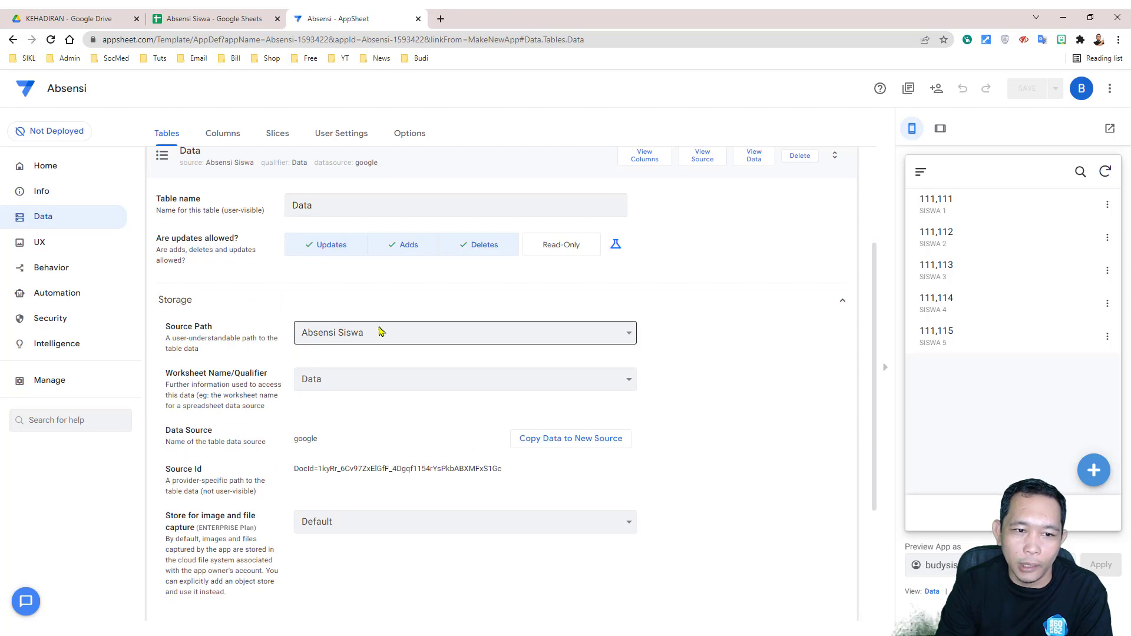
scroll(345, 348, down, 2)
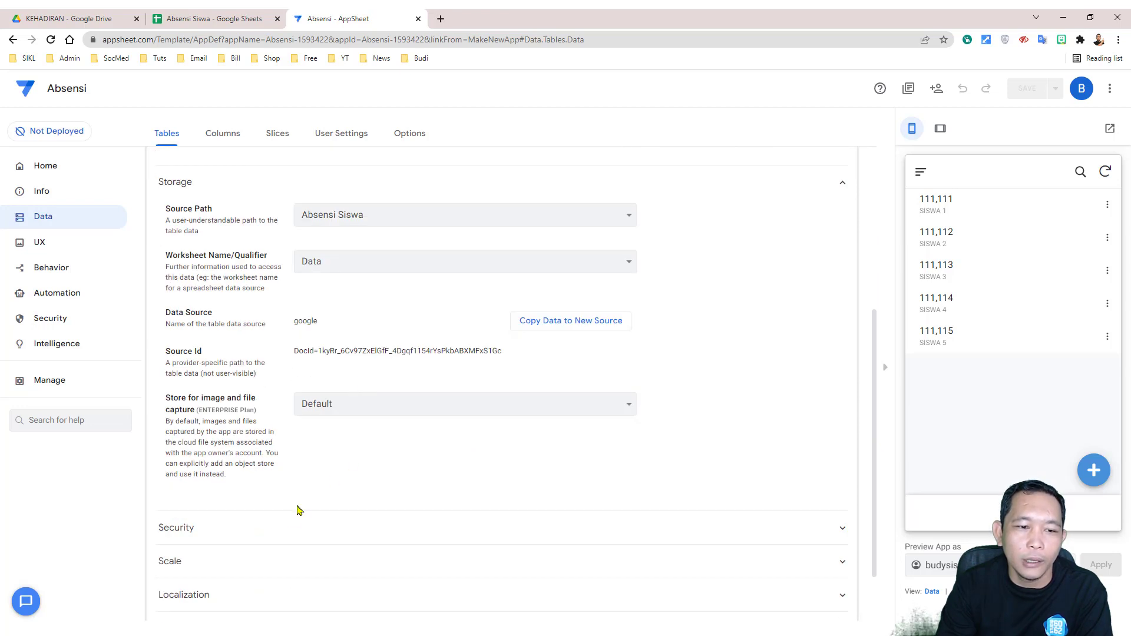
click(292, 526)
scroll(322, 484, down, 3)
scroll(361, 459, down, 2)
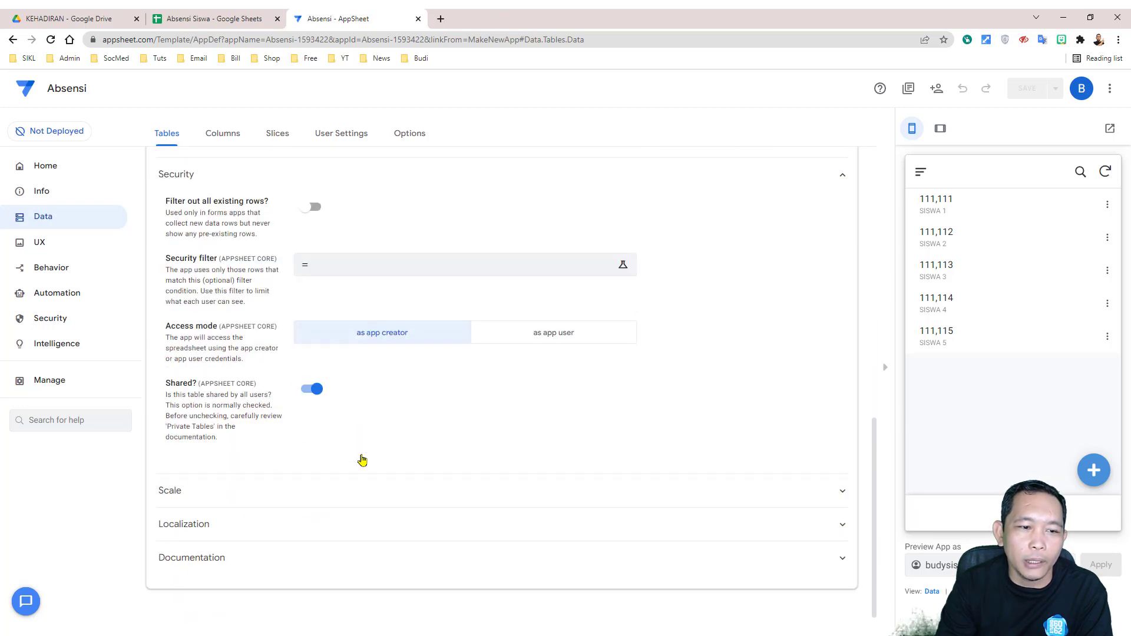
click(352, 483)
scroll(366, 465, down, 3)
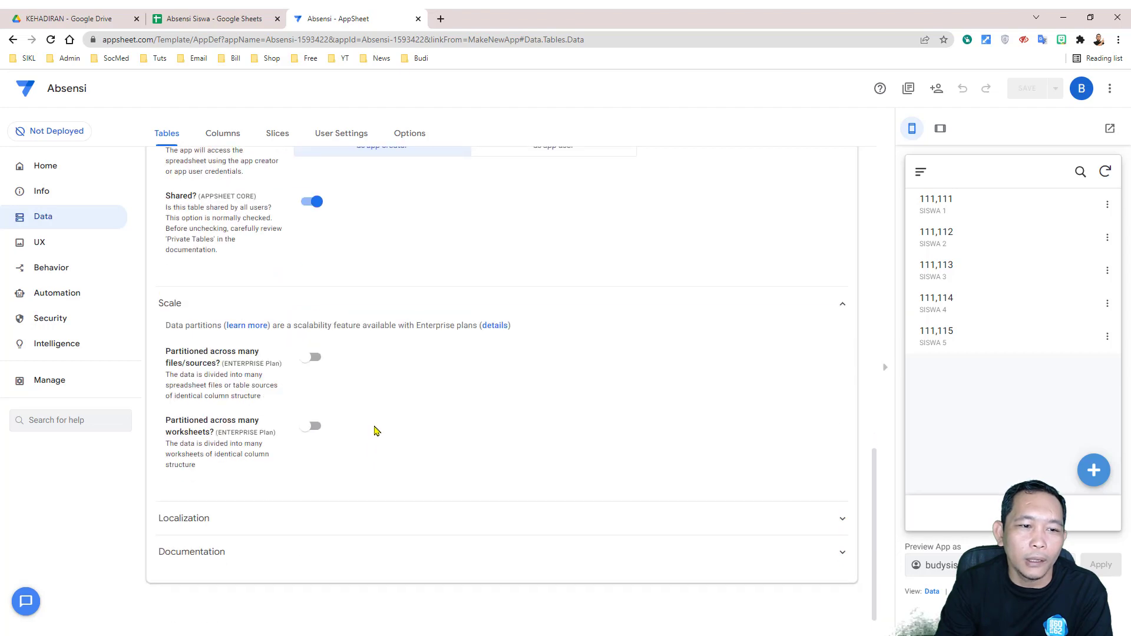
click(351, 522)
scroll(385, 467, down, 1)
click(385, 555)
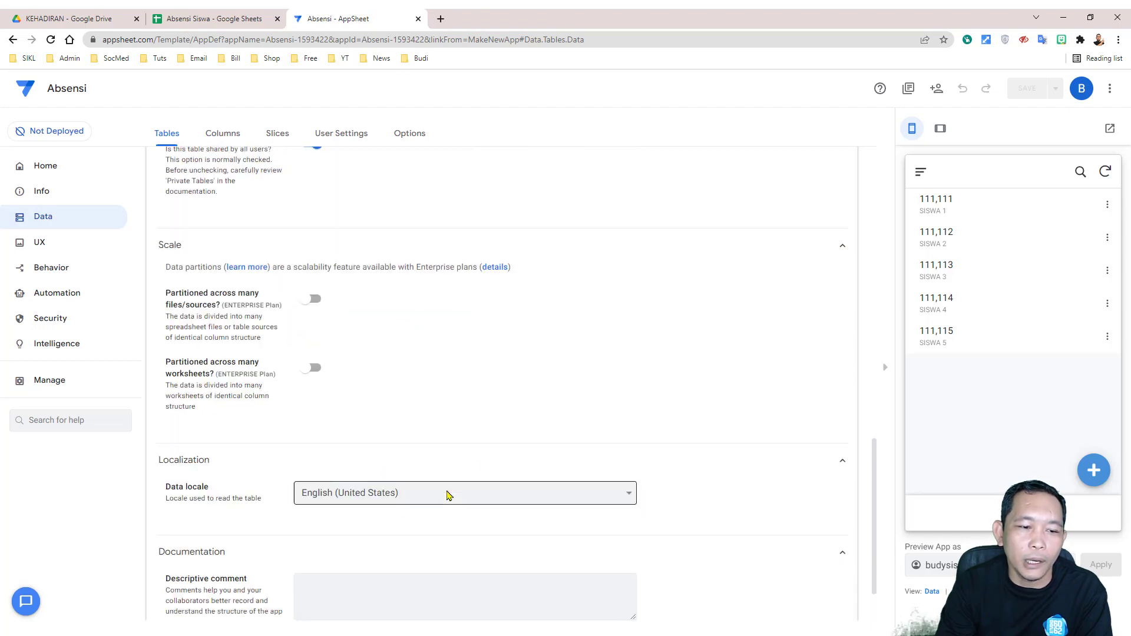
scroll(467, 458, up, 15)
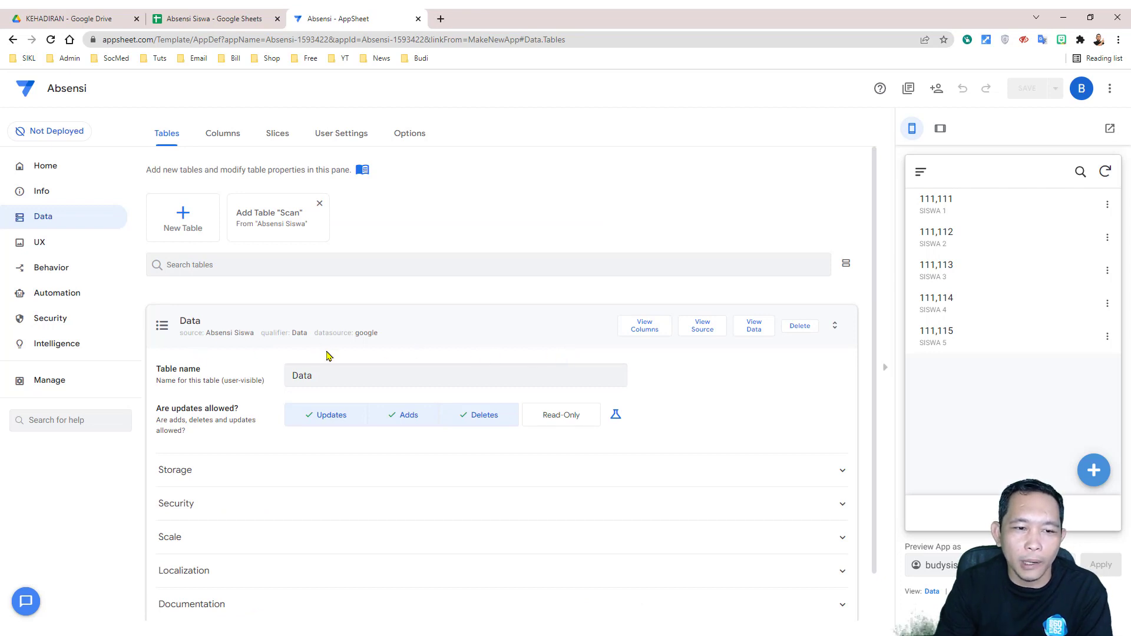
click(324, 328)
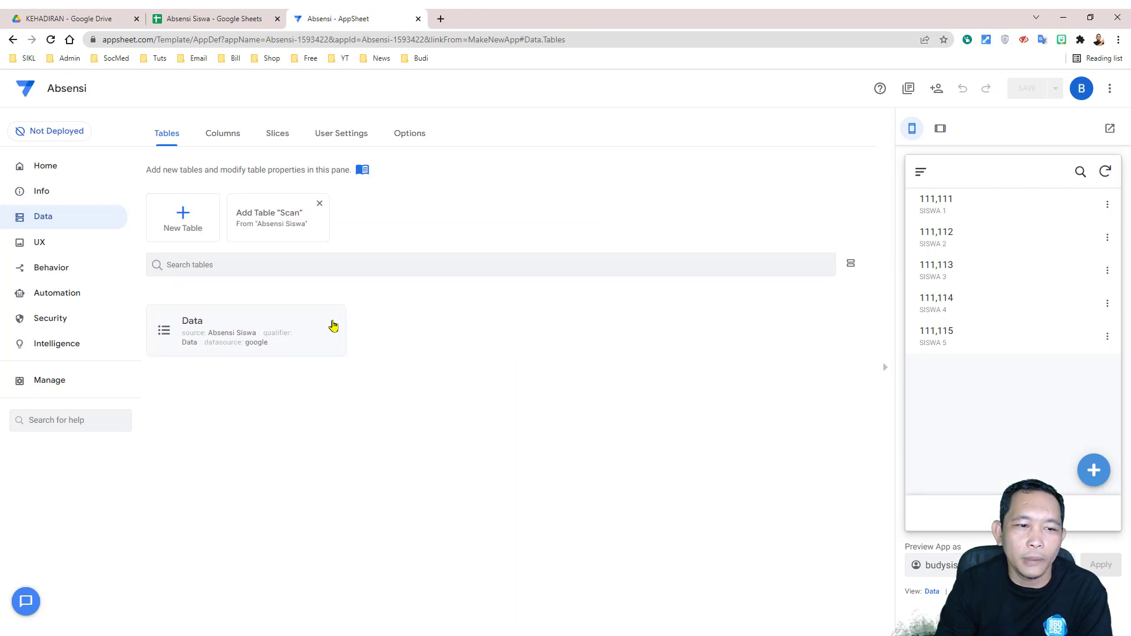
click(851, 264)
click(853, 266)
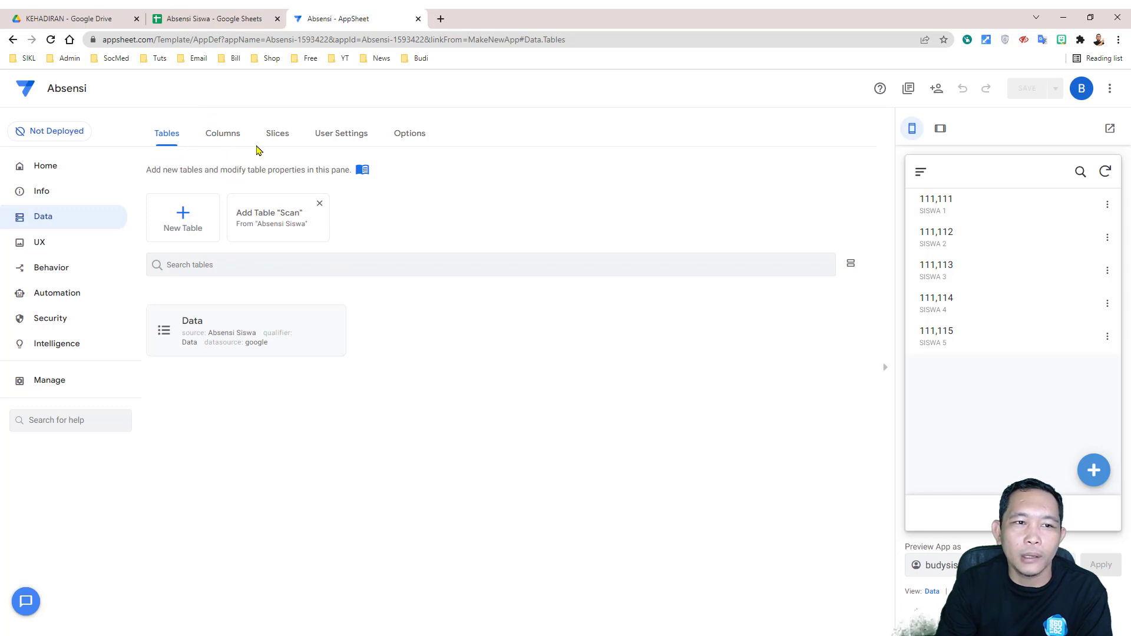
Set the NIS column's type to Text in the Data table and save the app.
click(223, 135)
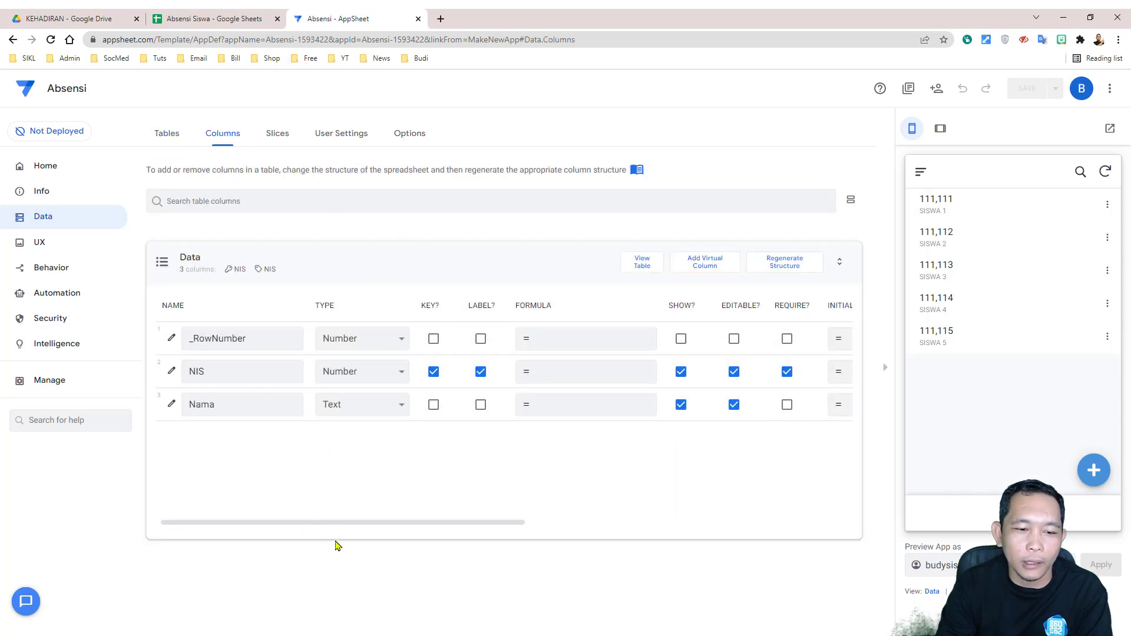
drag(338, 526, 437, 513)
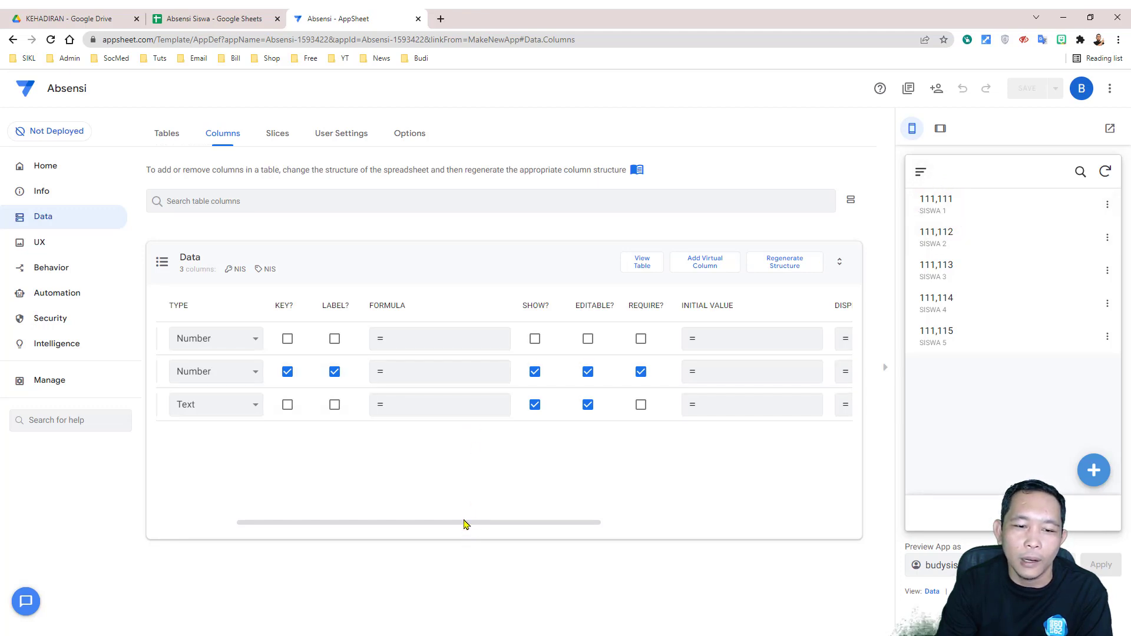
drag(466, 526, 311, 530)
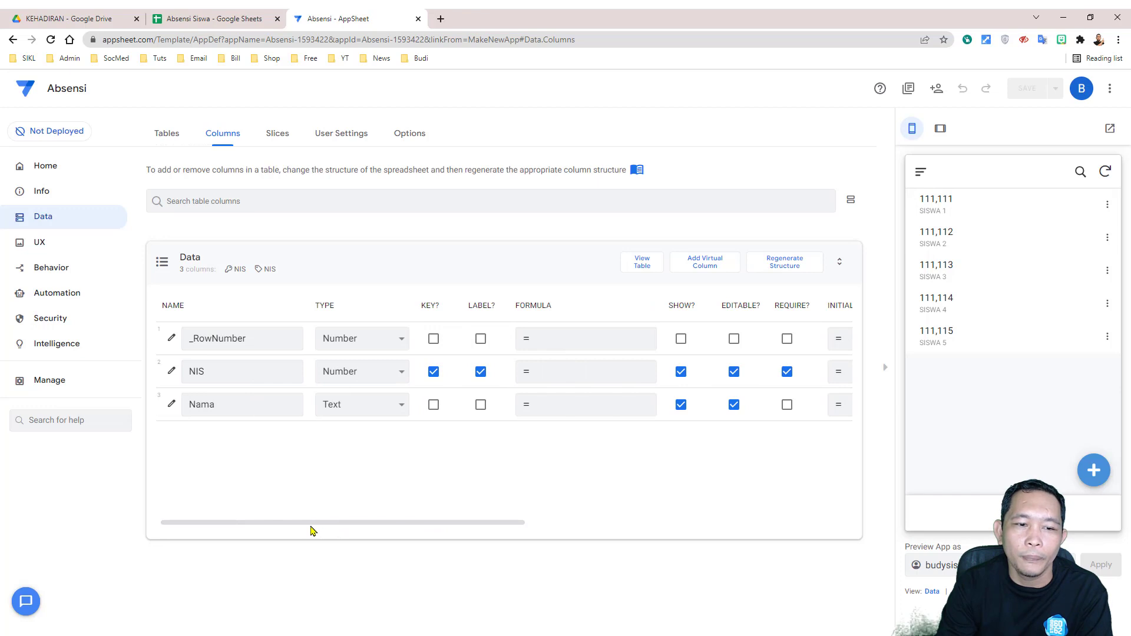
click(406, 373)
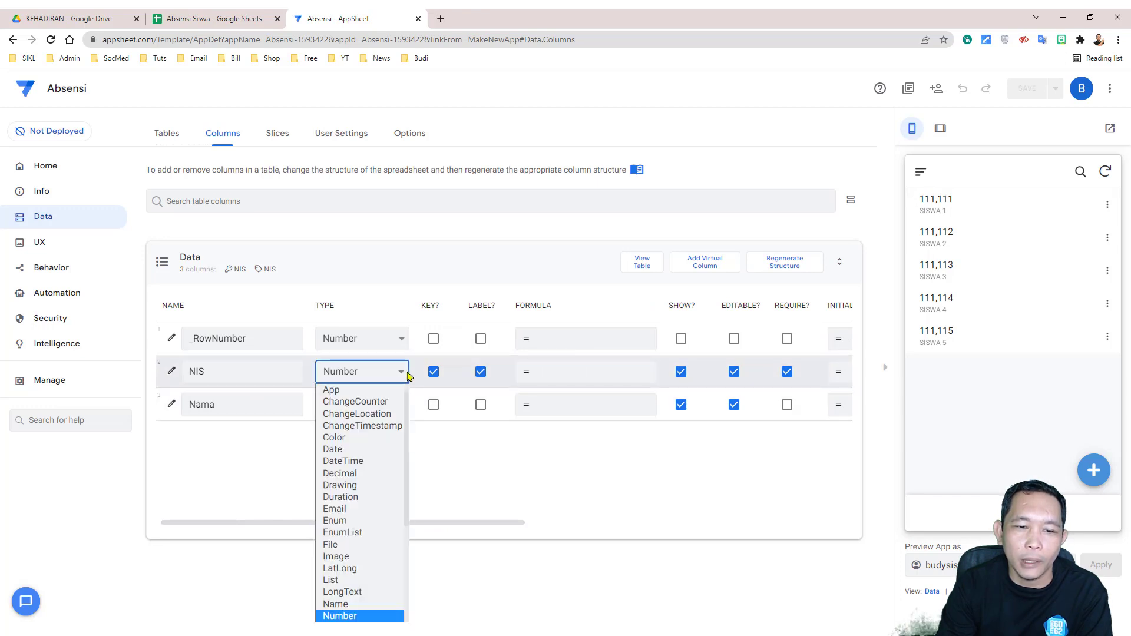
scroll(358, 557, down, 1)
scroll(358, 556, down, 2)
click(356, 534)
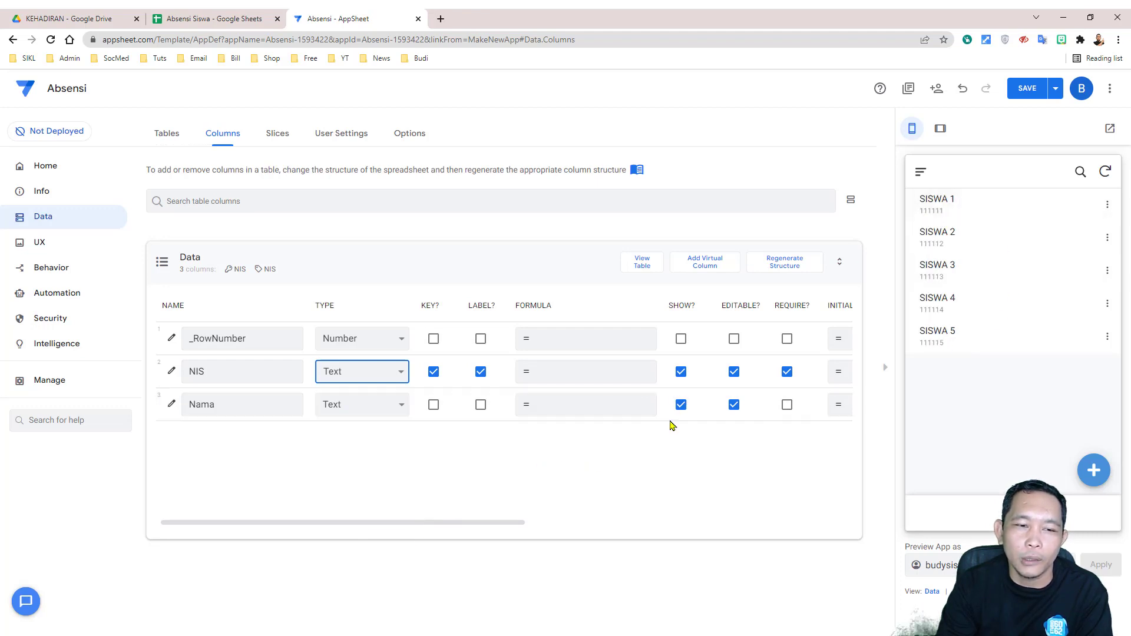
click(1029, 89)
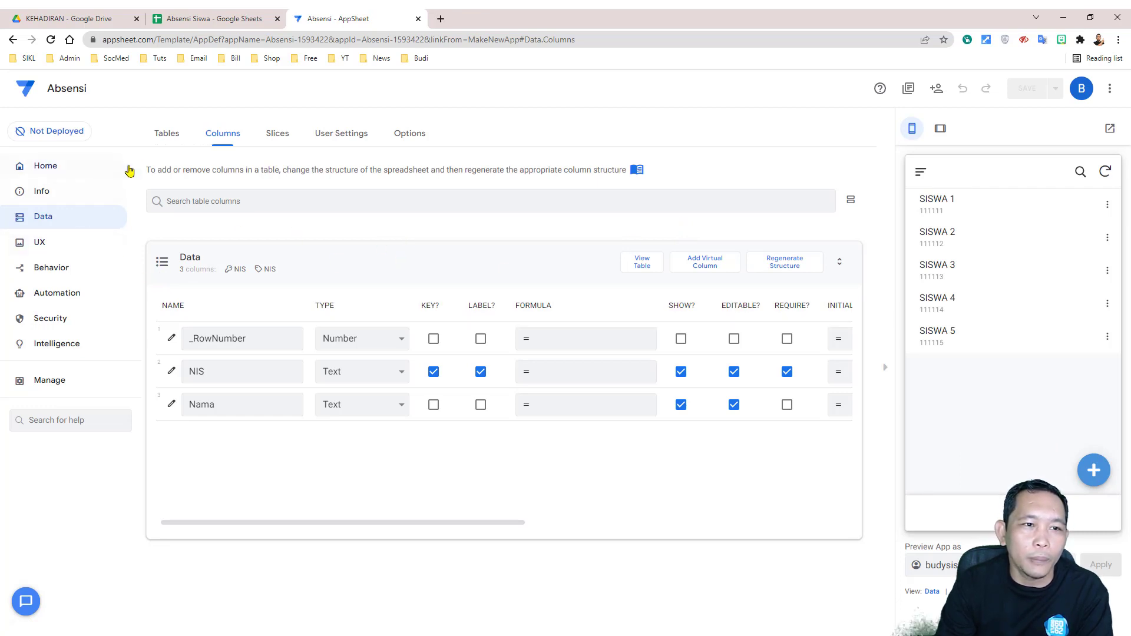
Check the Scan sheet in the spreadsheet and add the suggested Scan table from Absensi Siswa to the app.
click(165, 136)
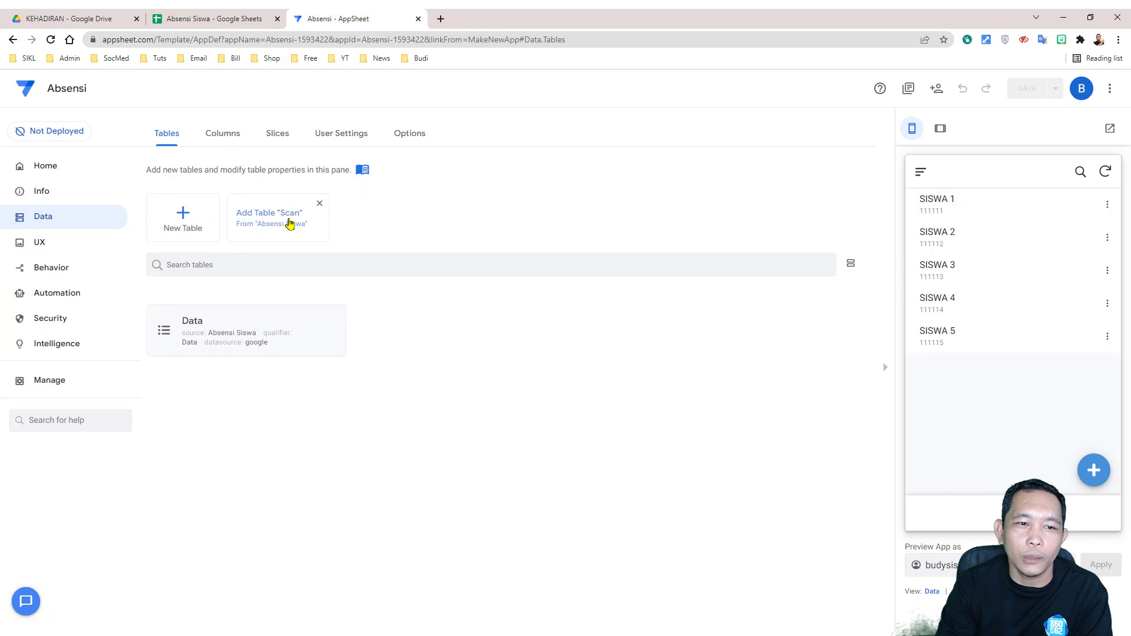
click(215, 22)
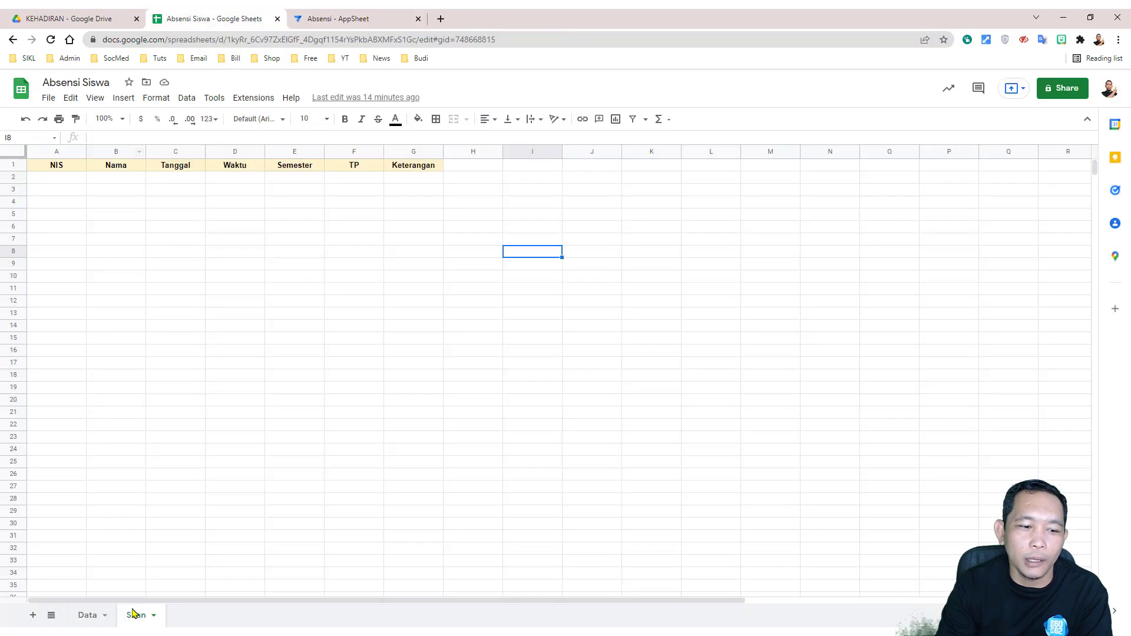
click(330, 17)
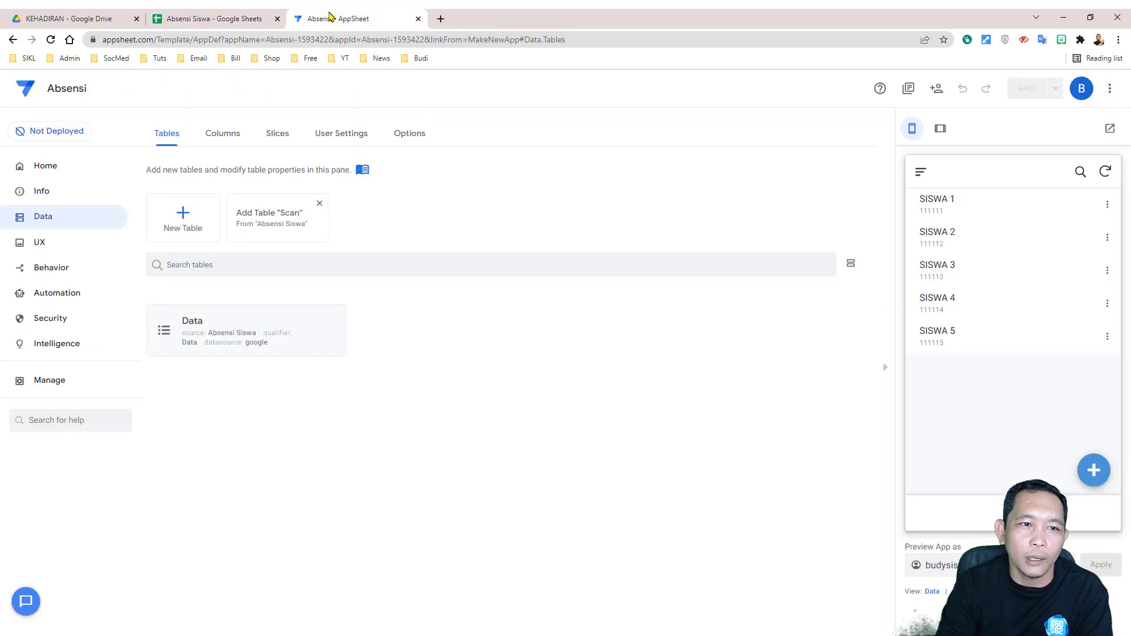
click(271, 213)
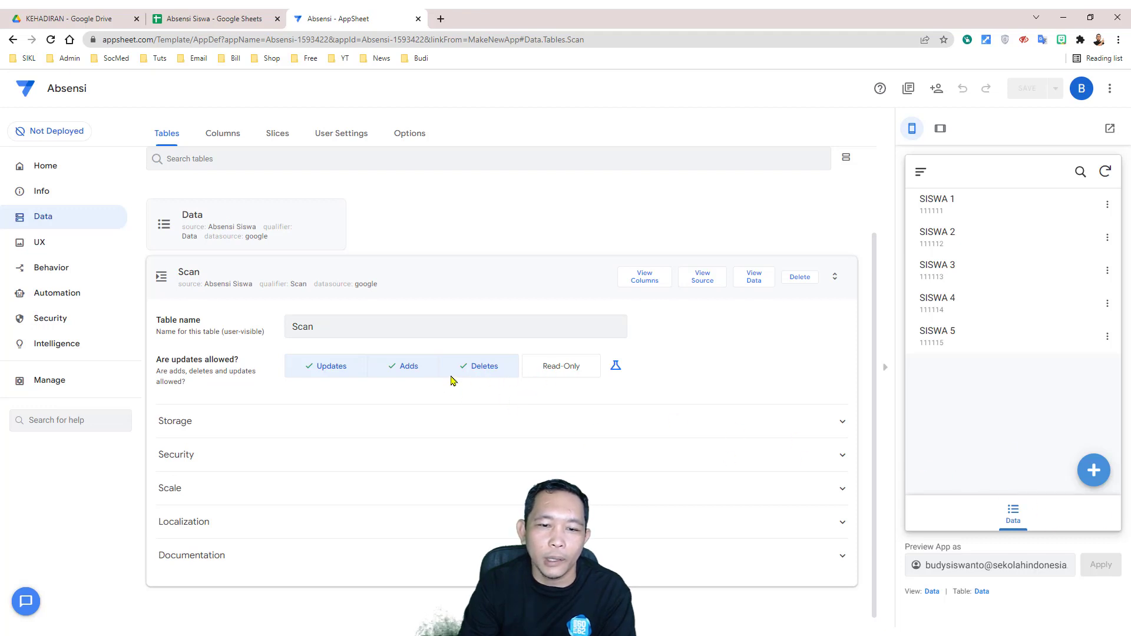
Examine the Scan table's Storage, Security, Scale, Localization and Documentation settings.
click(304, 422)
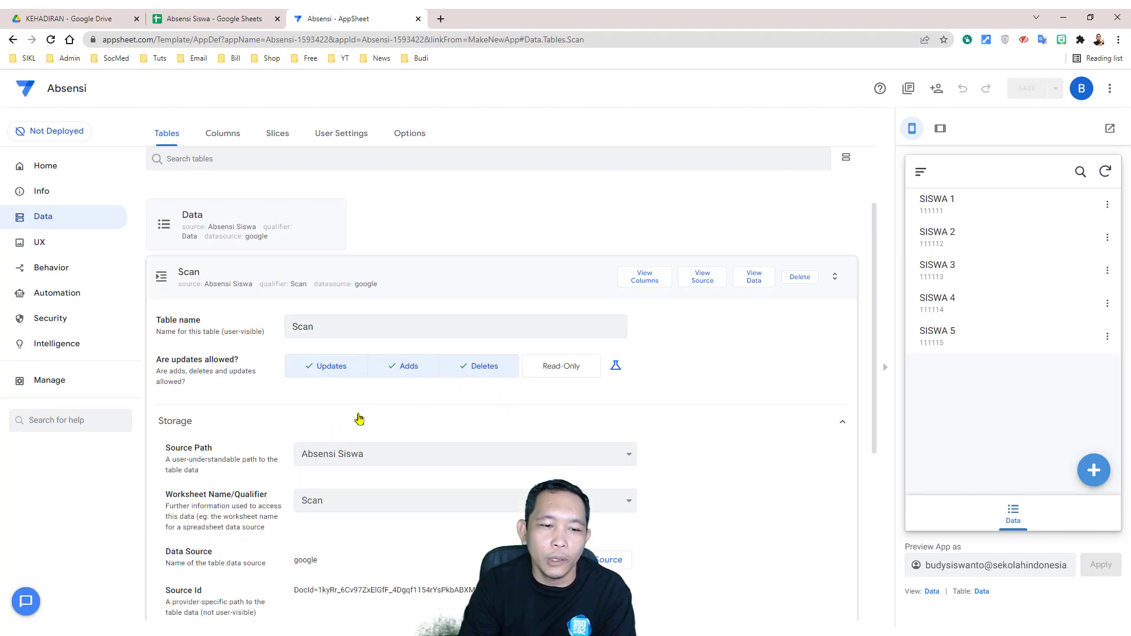
scroll(356, 418, down, 2)
scroll(342, 413, down, 3)
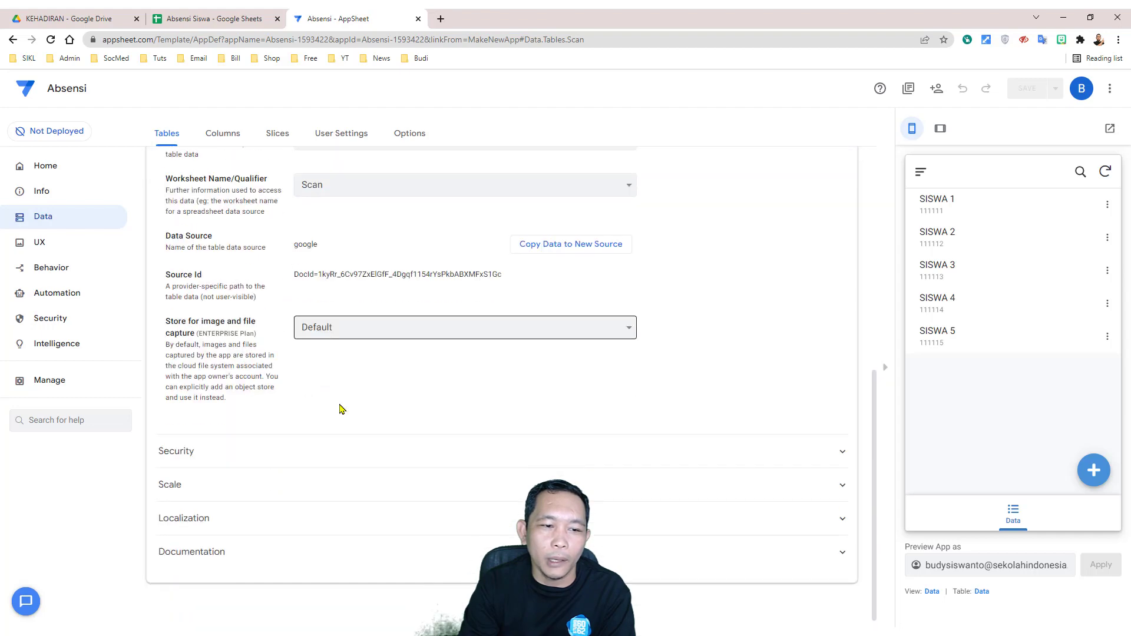
click(324, 386)
scroll(327, 406, down, 2)
scroll(332, 436, down, 2)
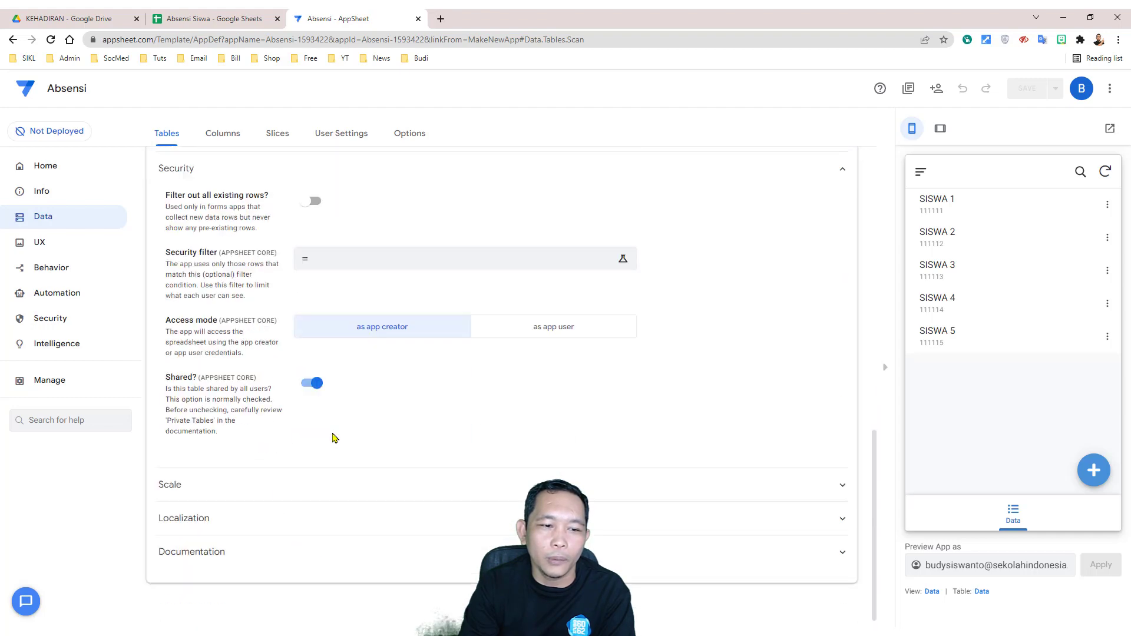
click(324, 484)
scroll(327, 469, down, 3)
click(324, 526)
scroll(330, 483, down, 1)
click(322, 545)
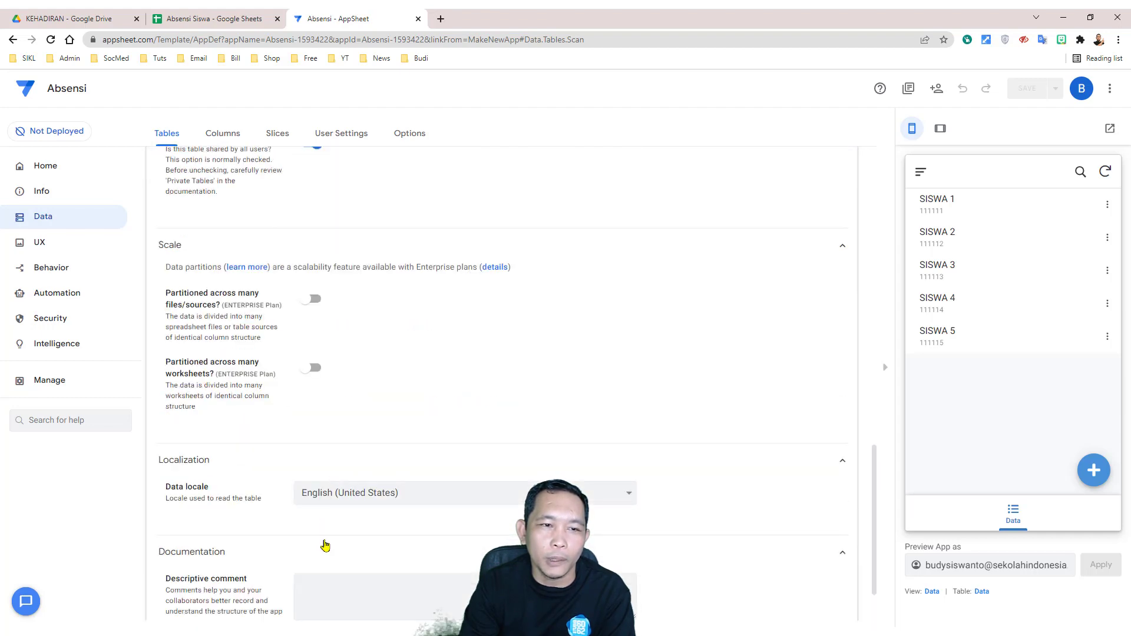
Collapse the Data table's column list and review the Scan table's columns and their types.
click(230, 135)
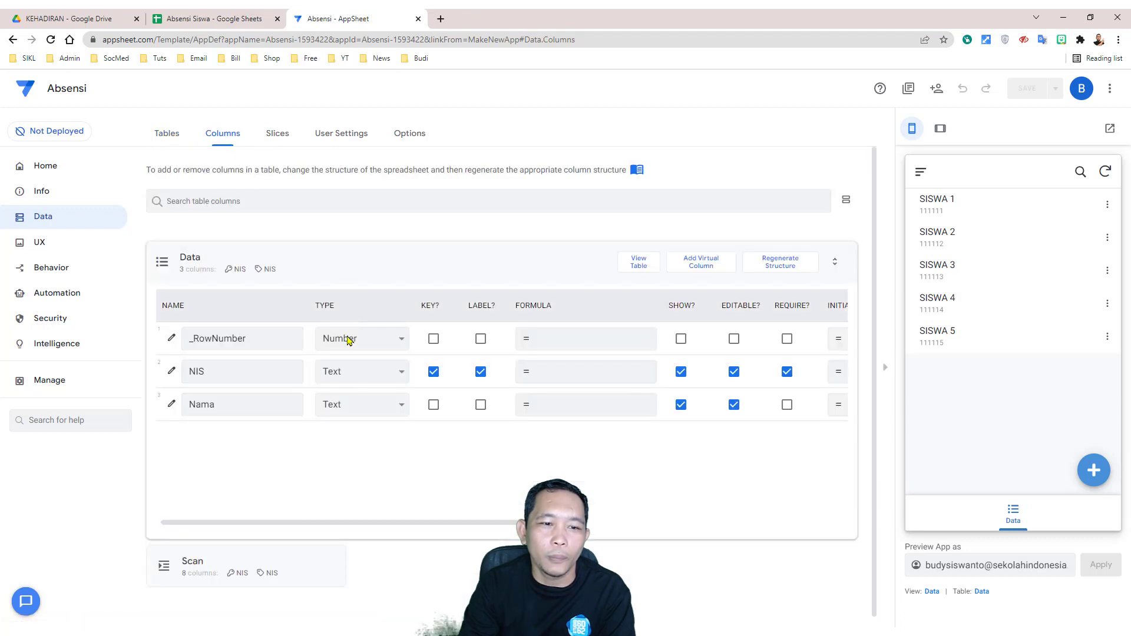
click(203, 259)
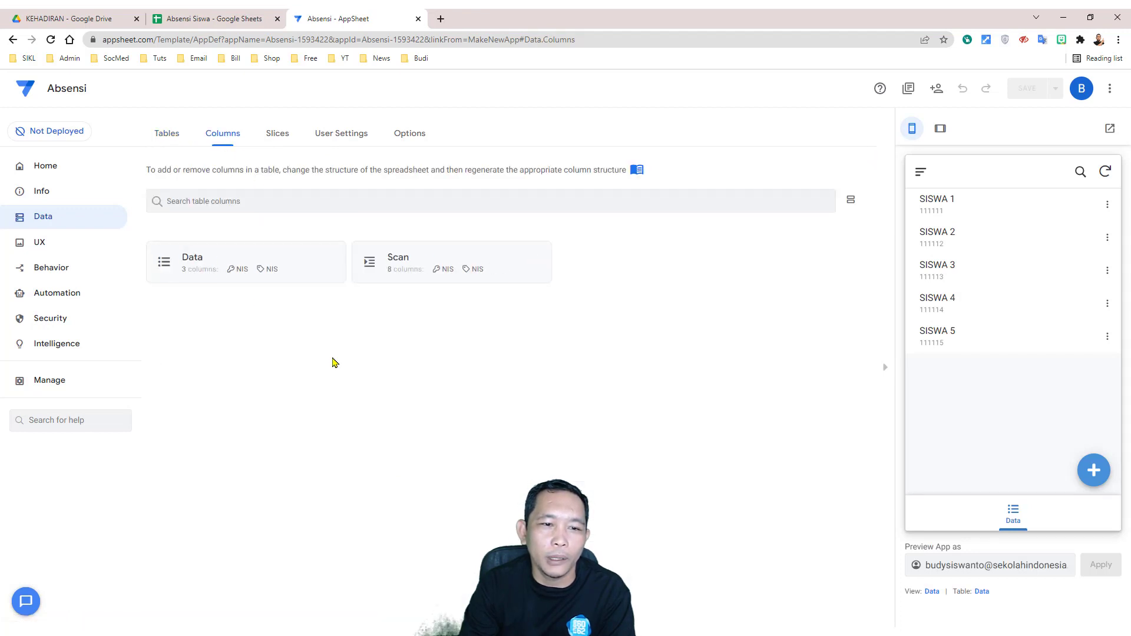
click(404, 260)
scroll(425, 354, down, 2)
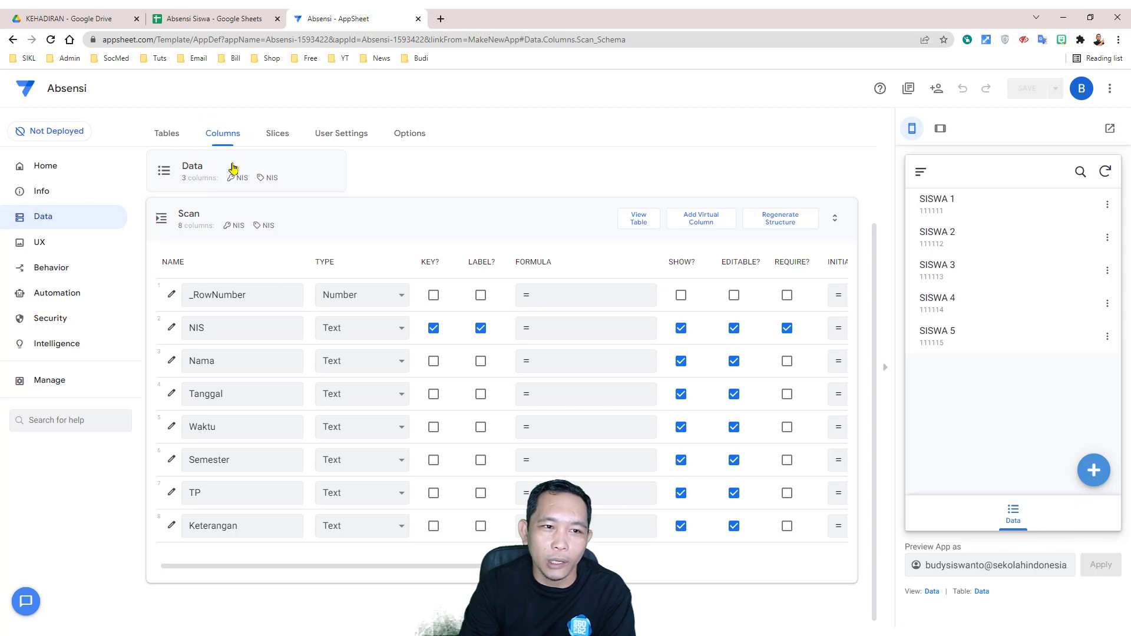
Create a new view in the app's UX settings and name it Scan.
click(40, 244)
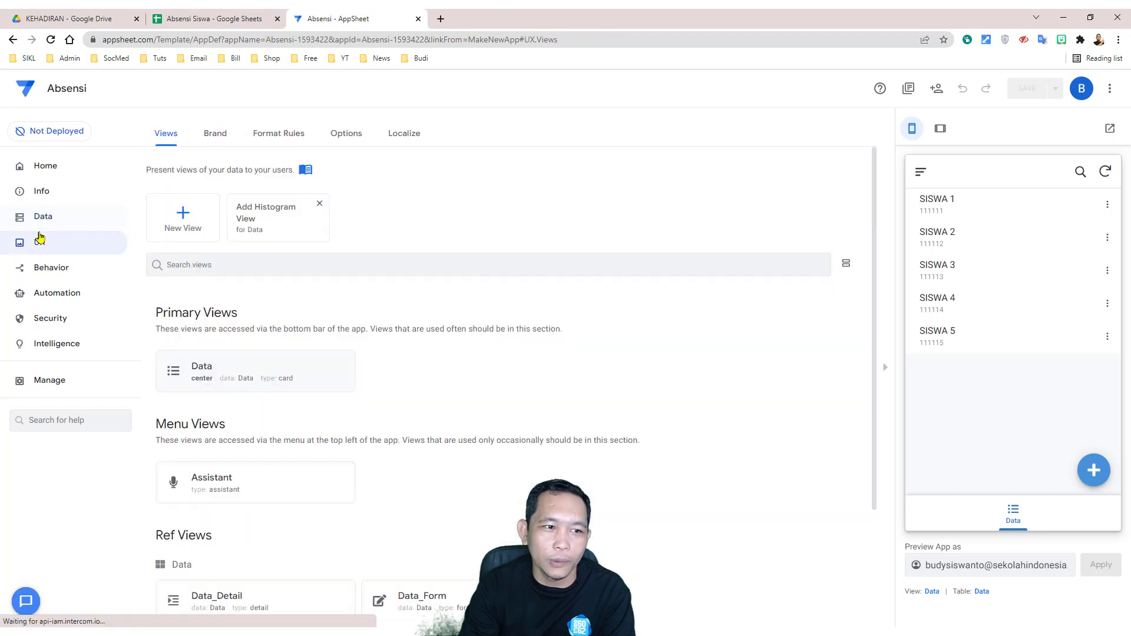
click(183, 225)
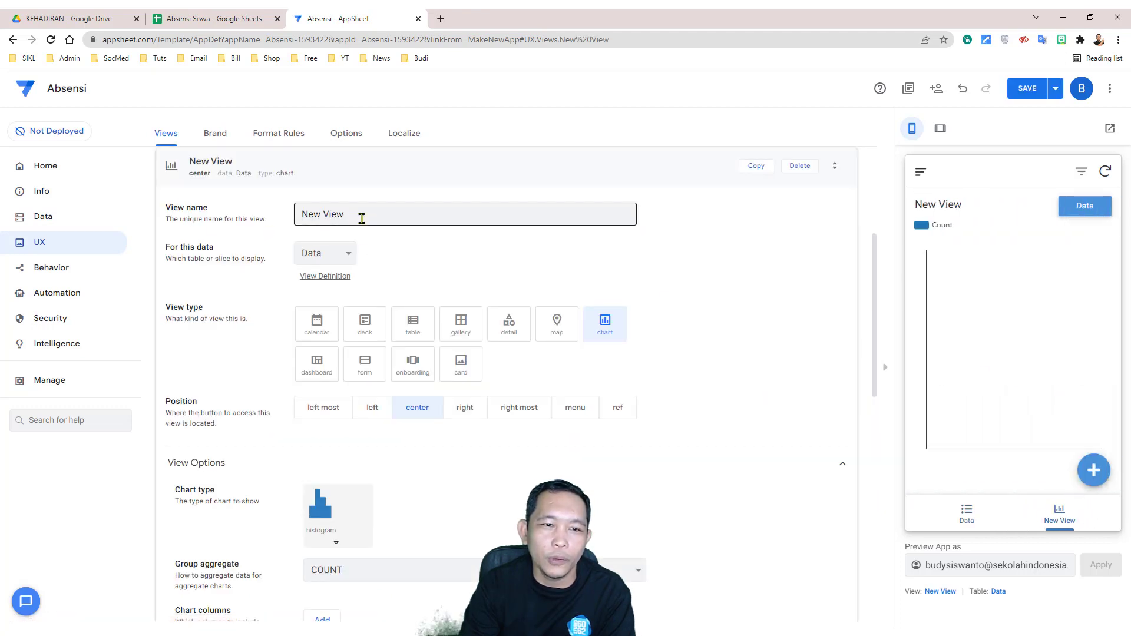
click(391, 217)
drag(419, 214, 295, 218)
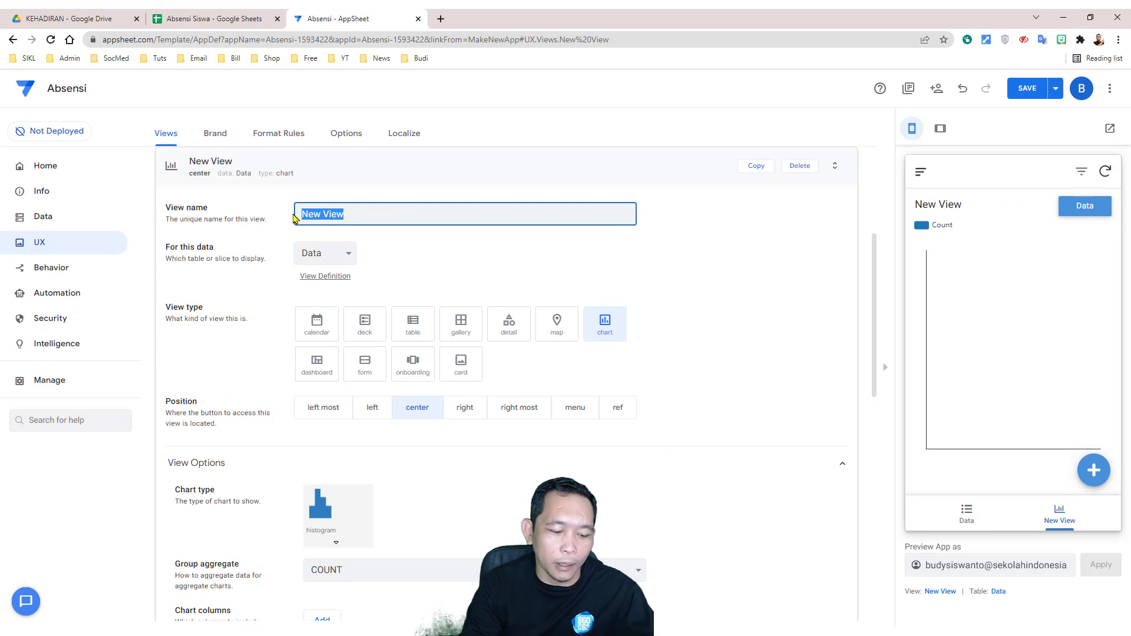
text(Scan)
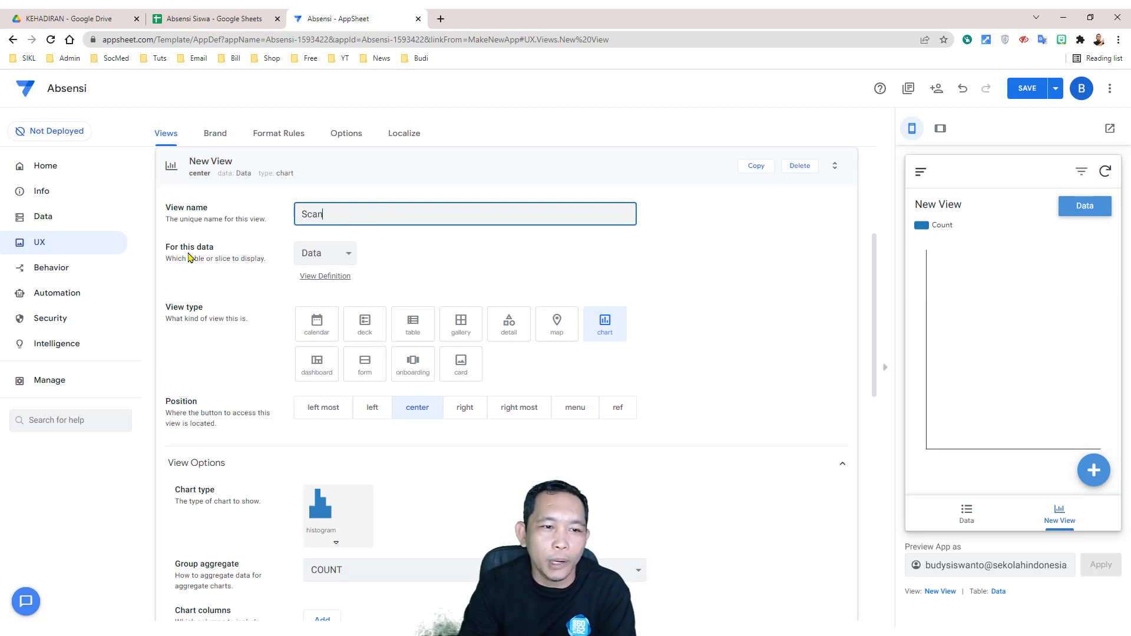
Base the Scan view on the Scan table and set its view type to form.
click(346, 260)
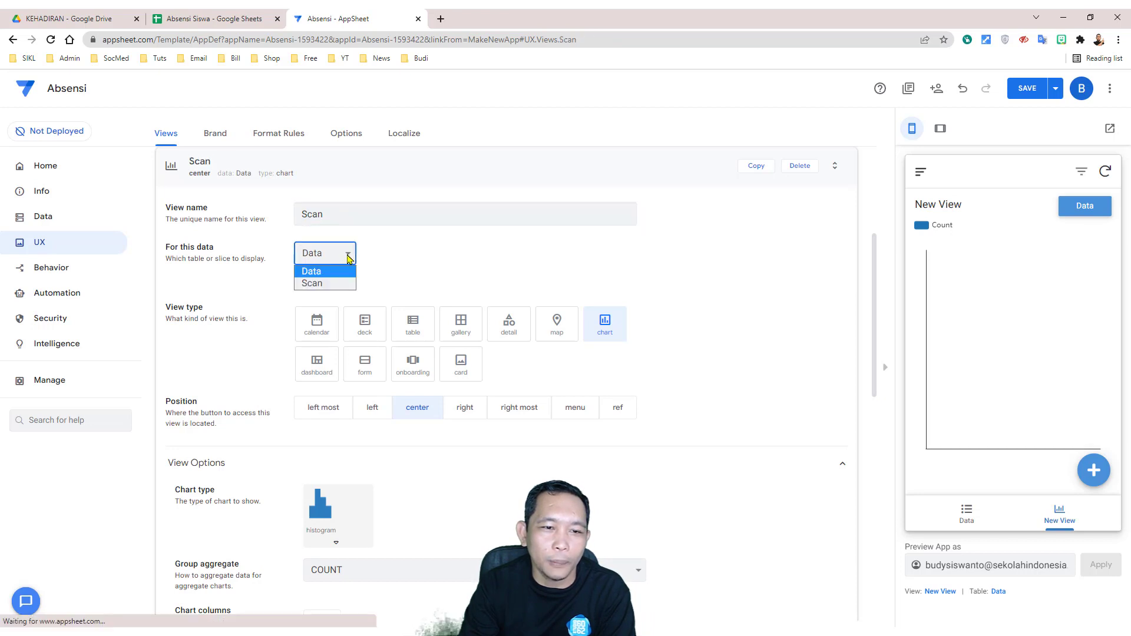
click(328, 284)
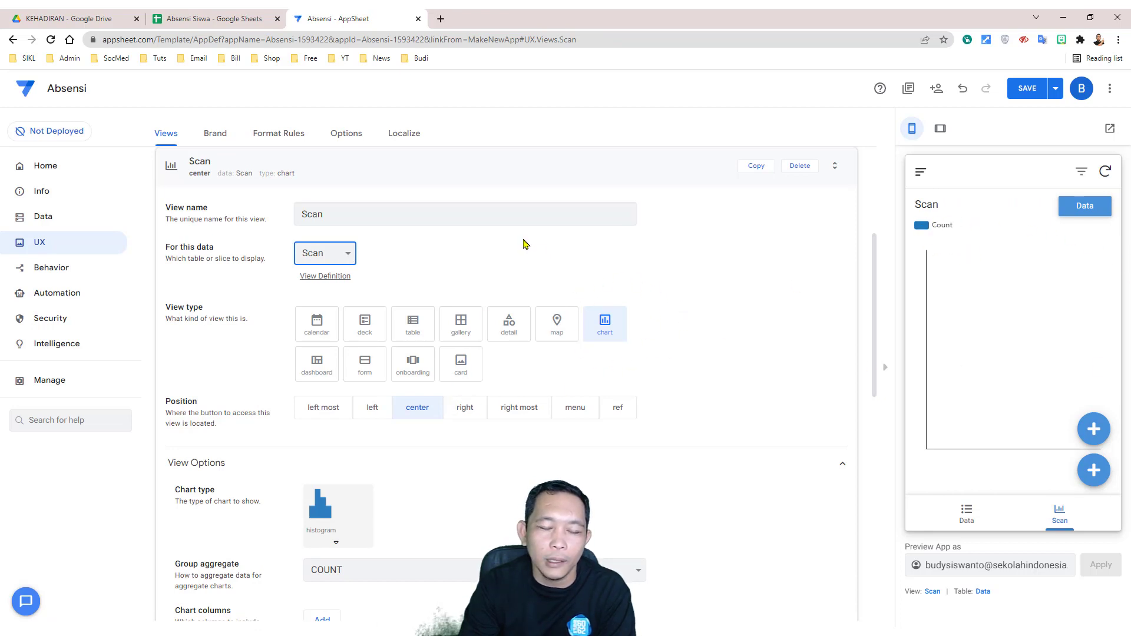
click(413, 321)
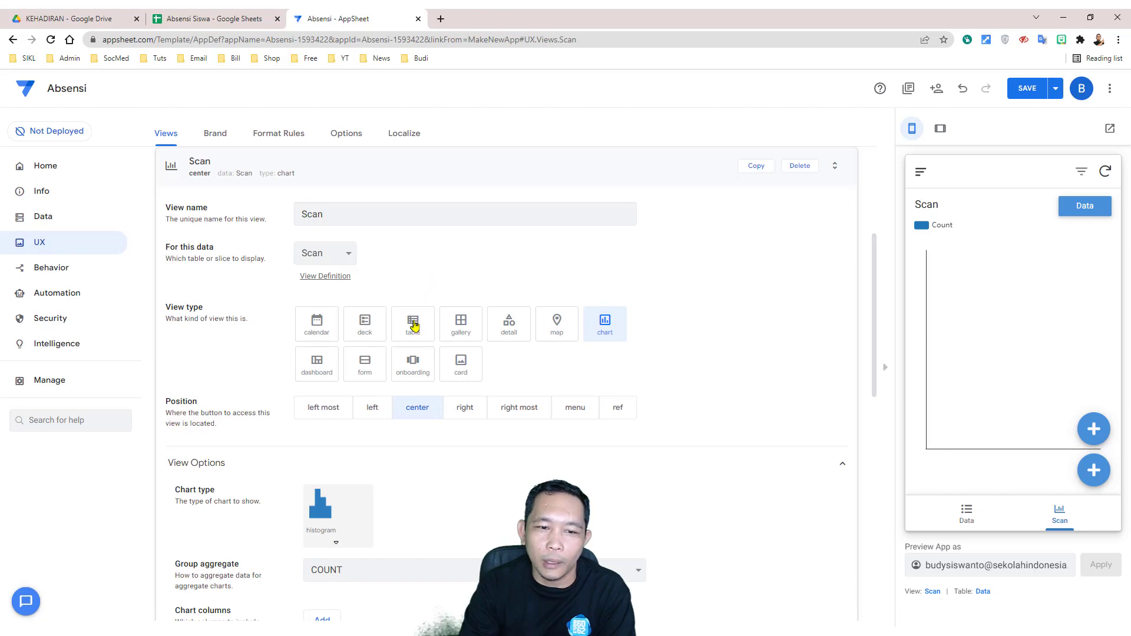
click(365, 364)
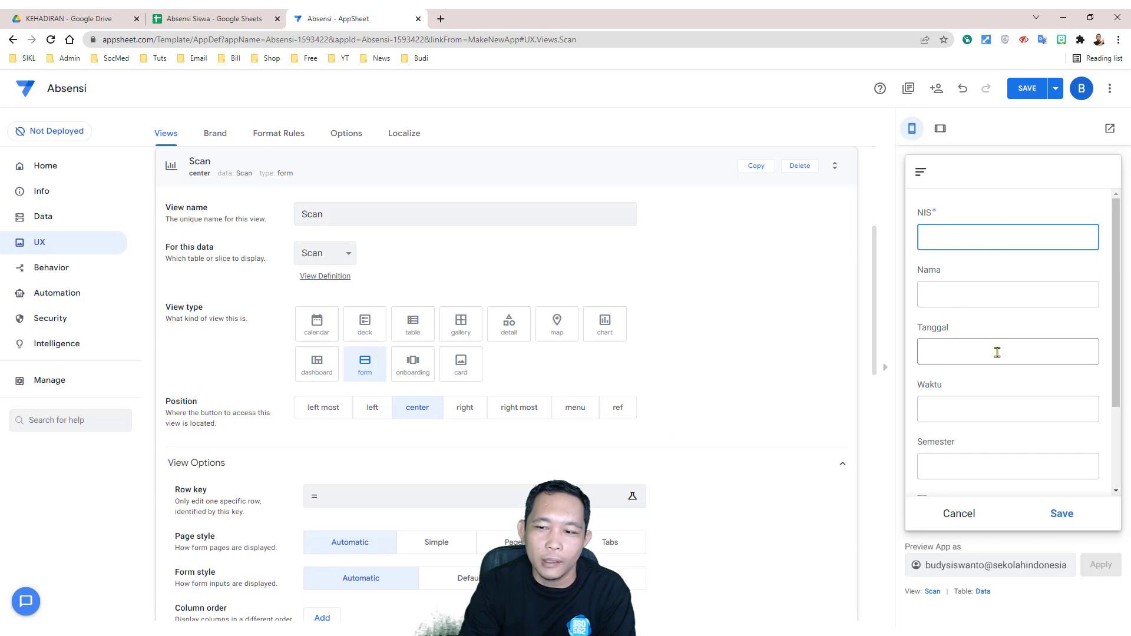
Check the Scan form's fields in the app preview, from NIS to Keterangan, and glance at the source spreadsheet.
scroll(998, 352, down, 2)
scroll(997, 352, up, 2)
click(974, 295)
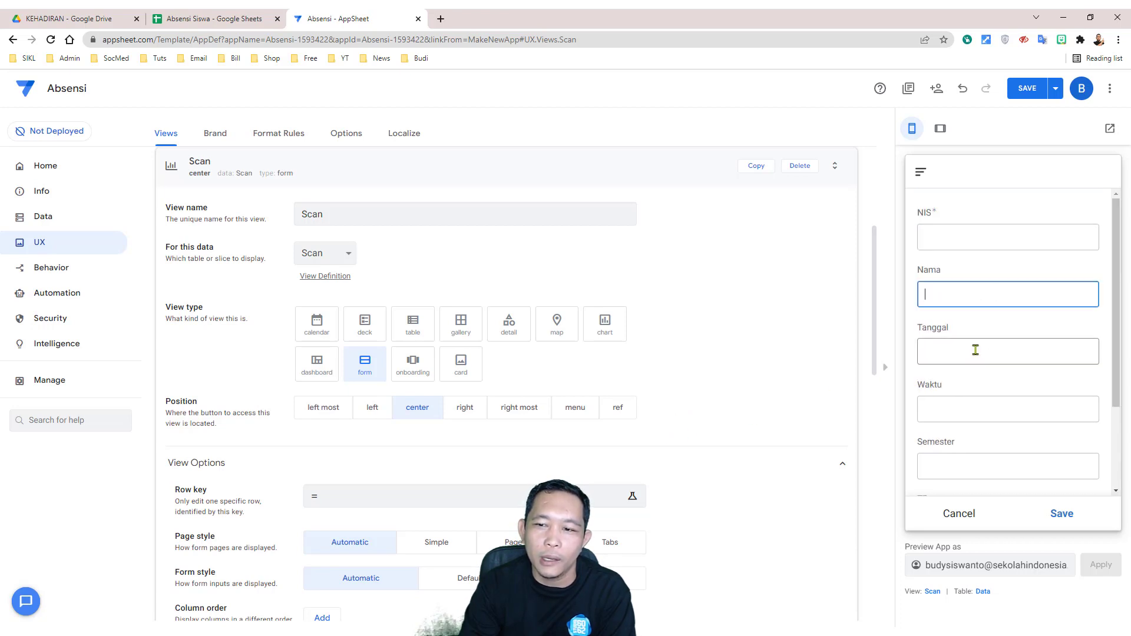
click(221, 19)
key(ctrl+Tab)
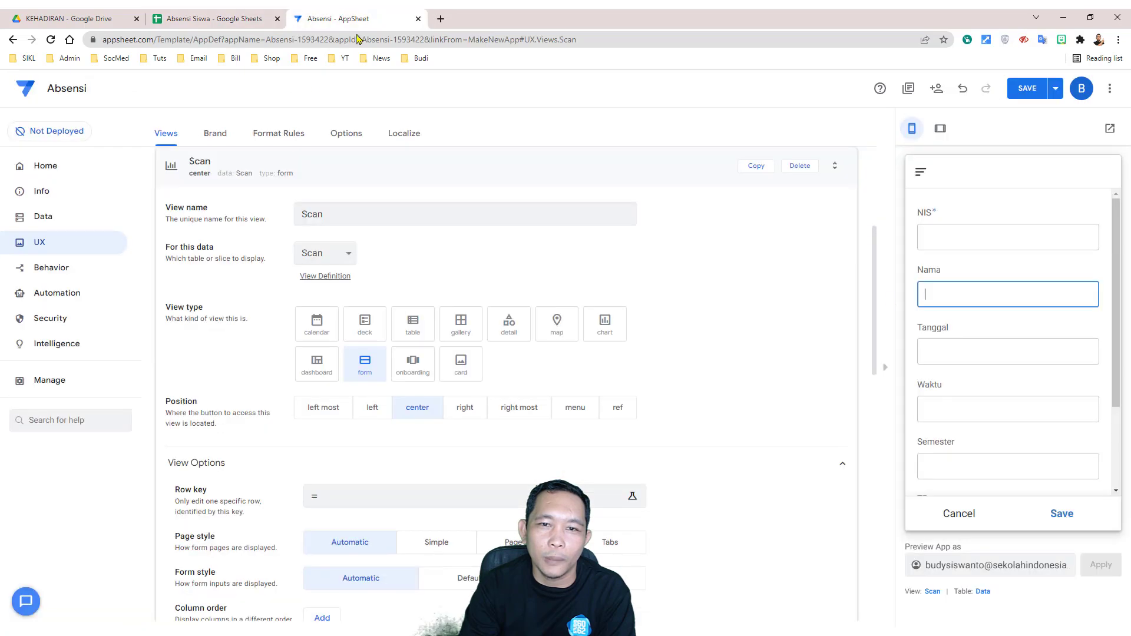
scroll(972, 330, down, 3)
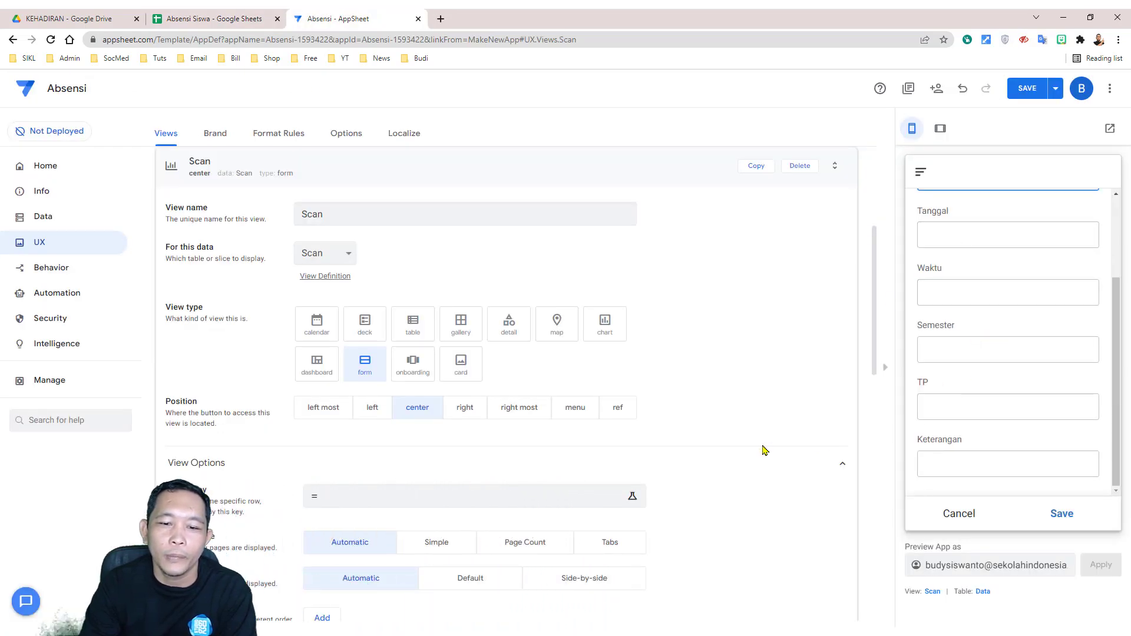
Compare the Automatic and Side-by-side form styles for the Scan view and set it to Side-by-side.
scroll(742, 454, down, 1)
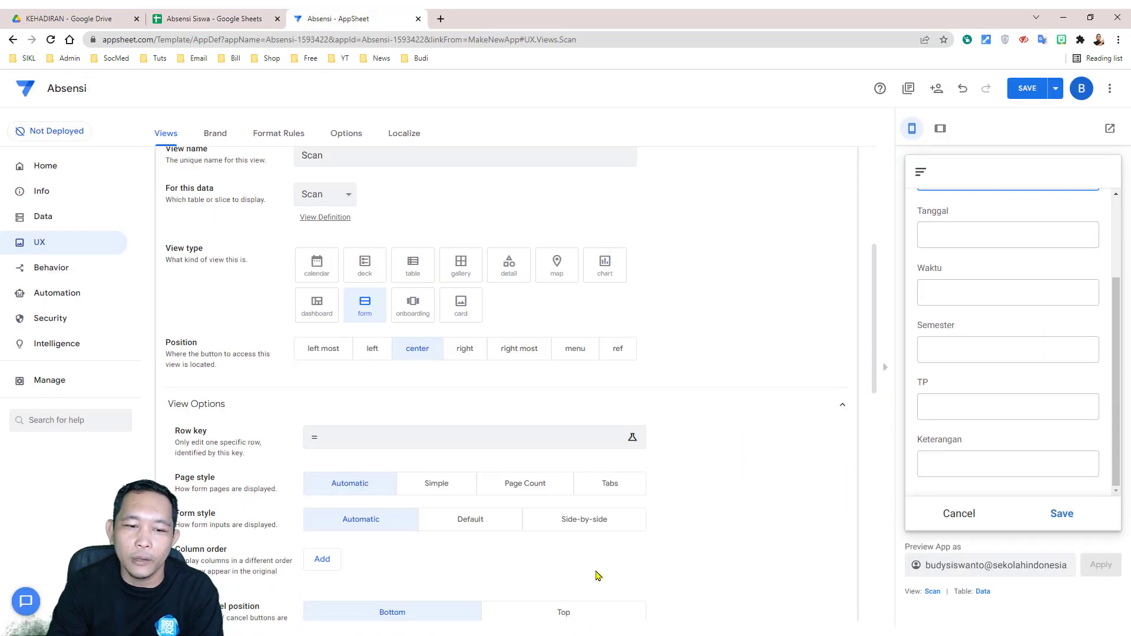
click(582, 524)
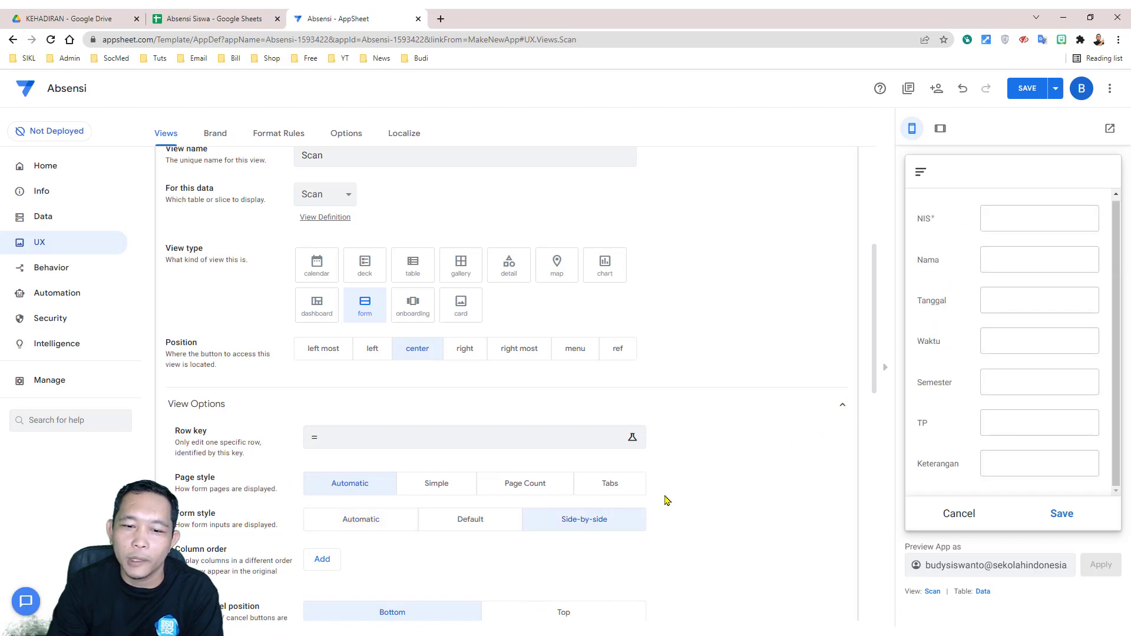
click(374, 523)
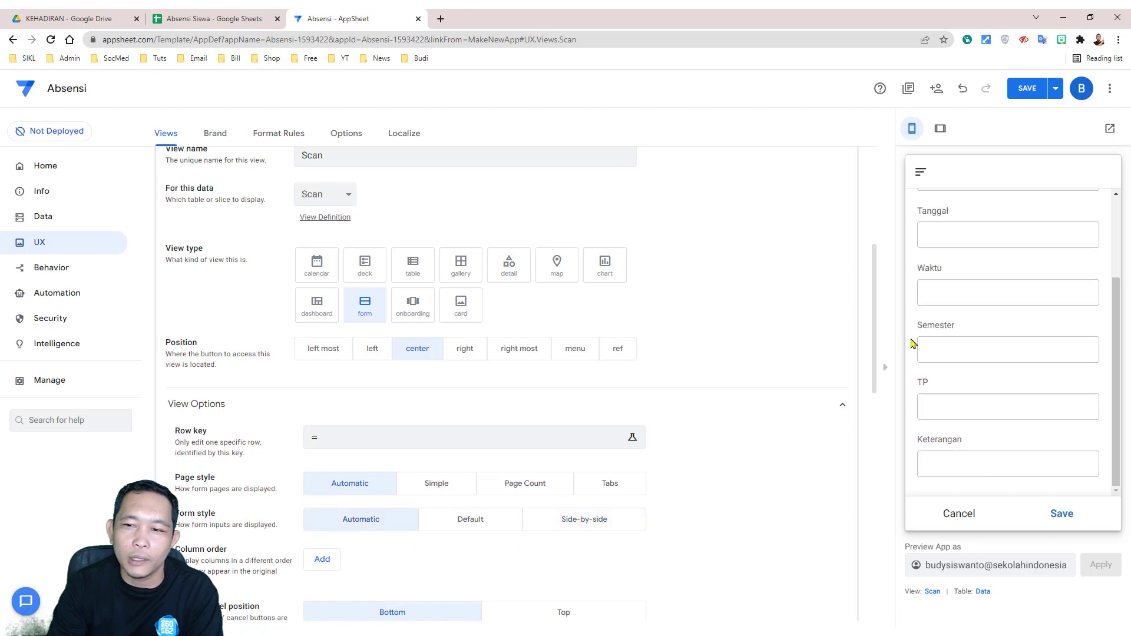
click(592, 519)
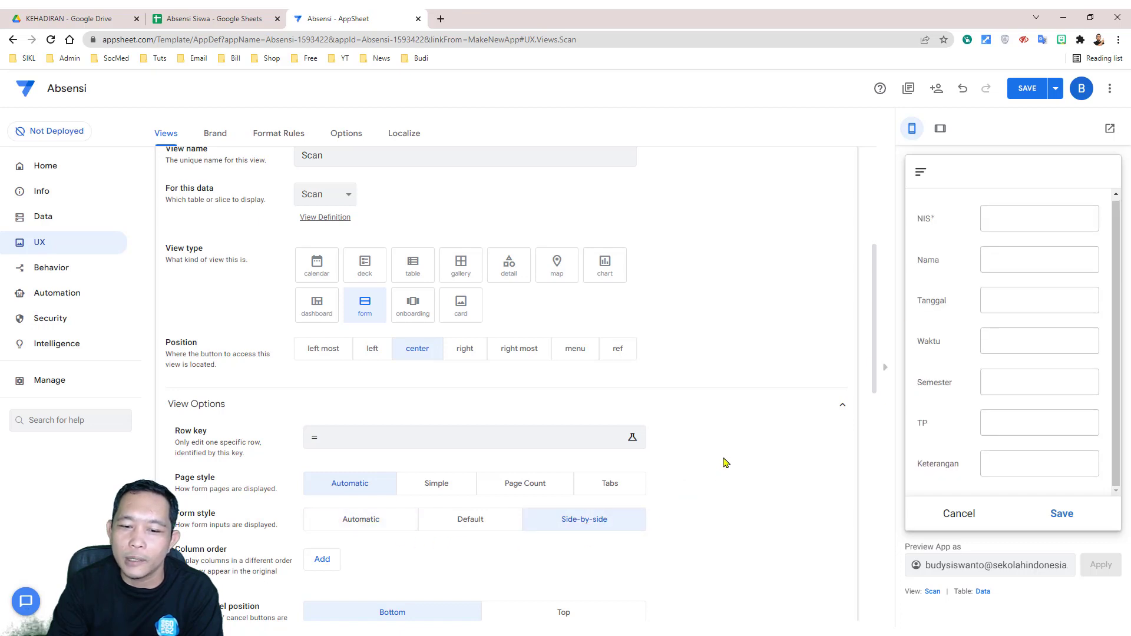
Turn on Auto save and Auto re-open for the Scan form, keep its finish view on Automatic, and expand its display settings.
scroll(446, 314, down, 3)
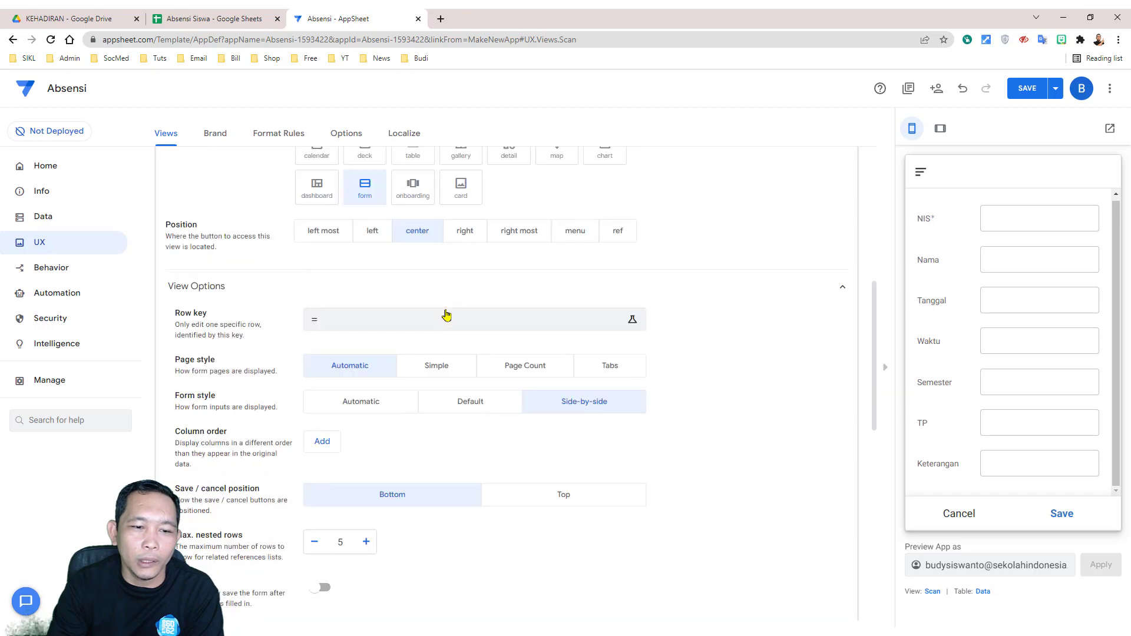
scroll(446, 314, down, 3)
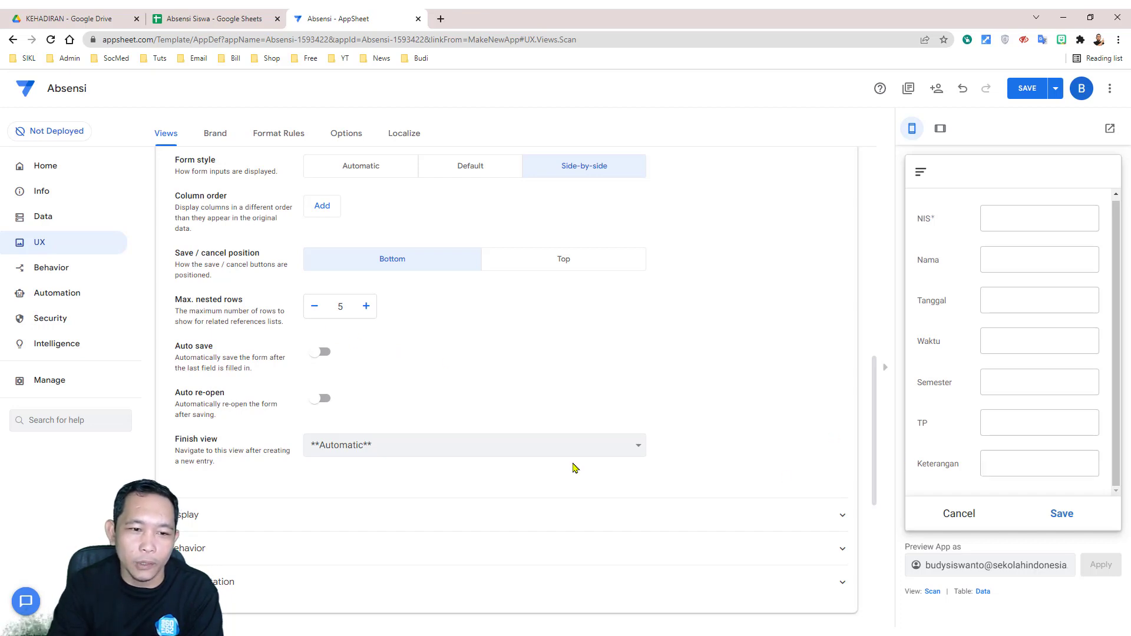
click(323, 355)
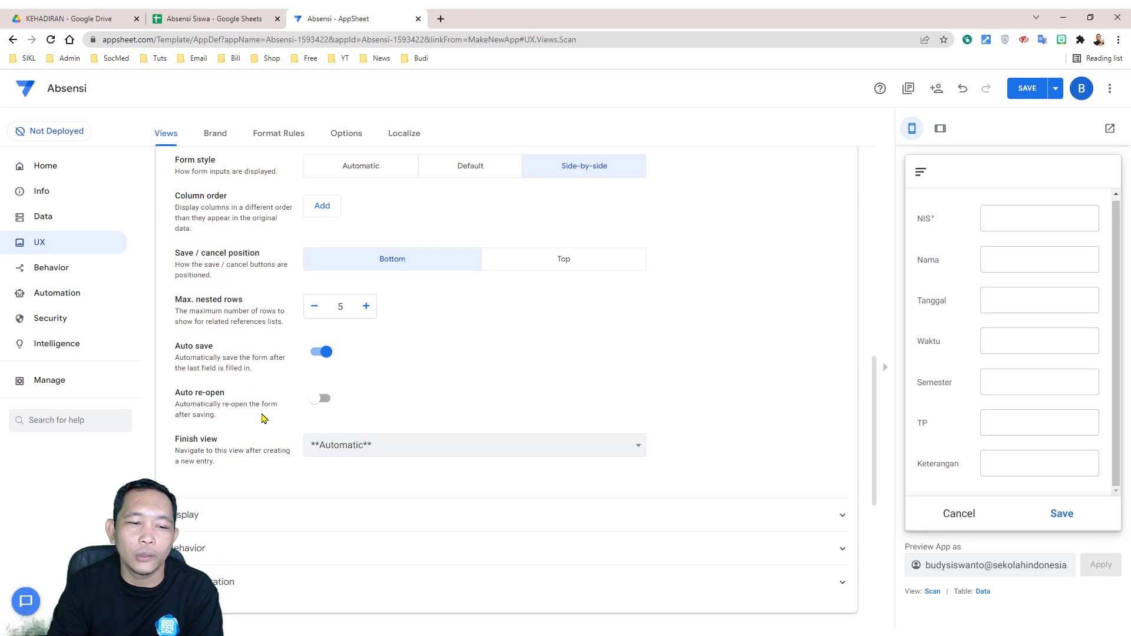
click(326, 401)
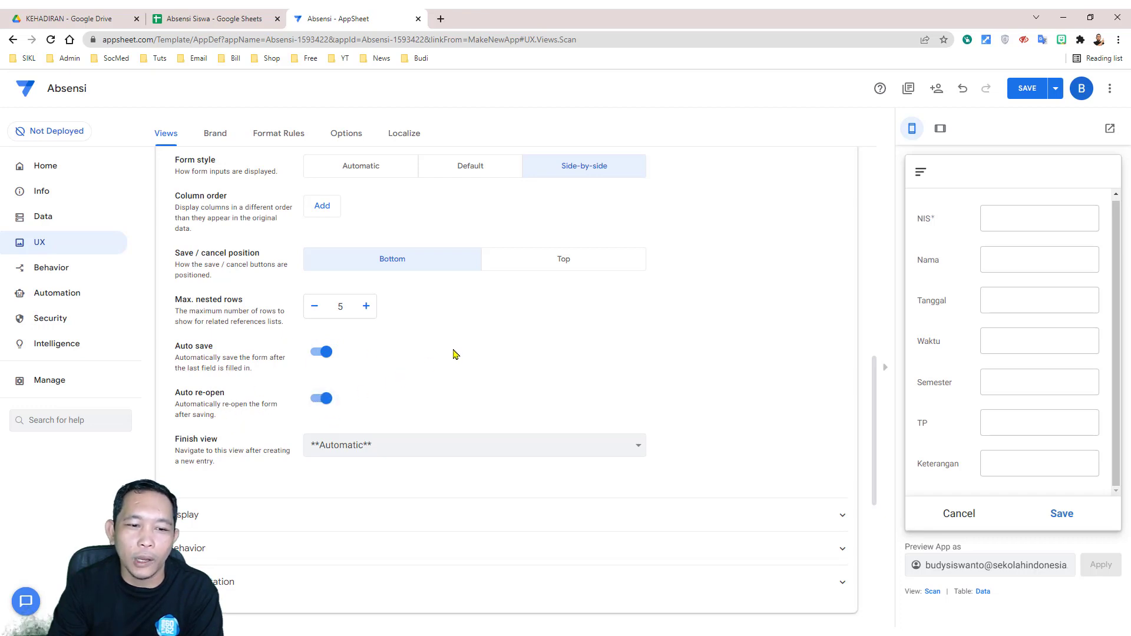
scroll(496, 375, down, 2)
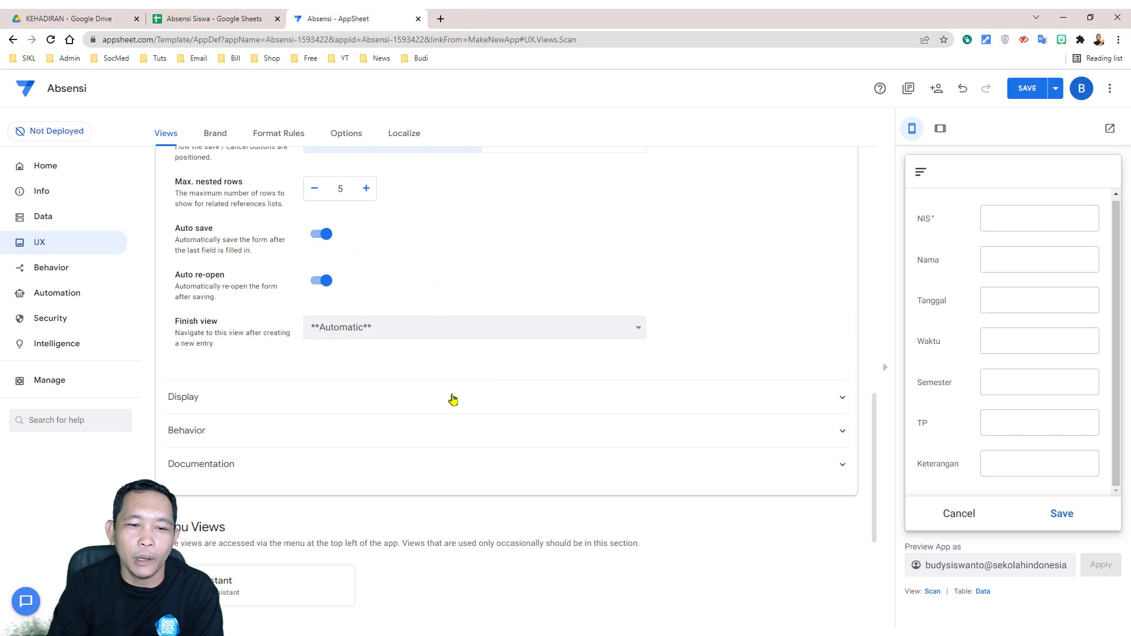
click(436, 400)
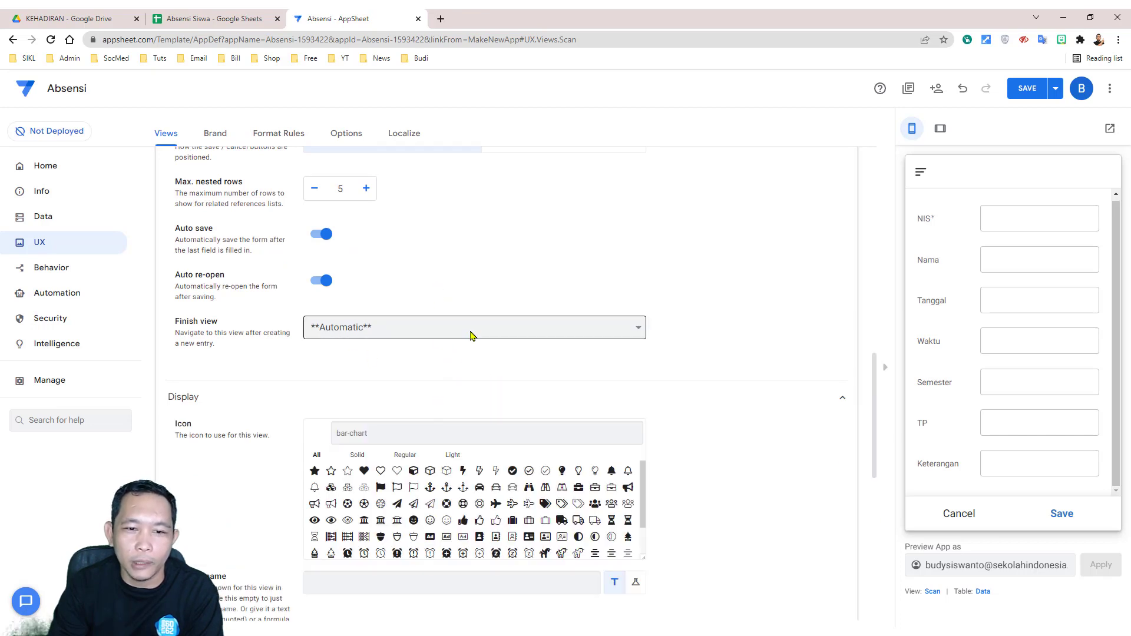
click(396, 330)
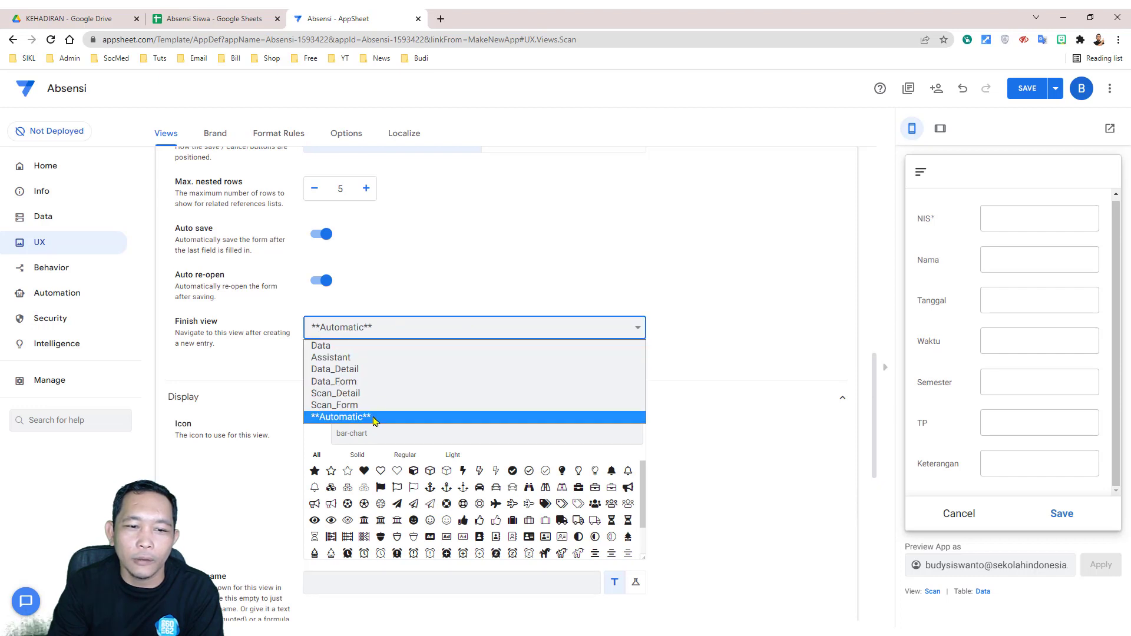
click(373, 418)
Search the icons for "scan", assign the solid handheld barcode scanner icon to the Scan view, and check it in the preview's navigation bar.
scroll(736, 471, down, 2)
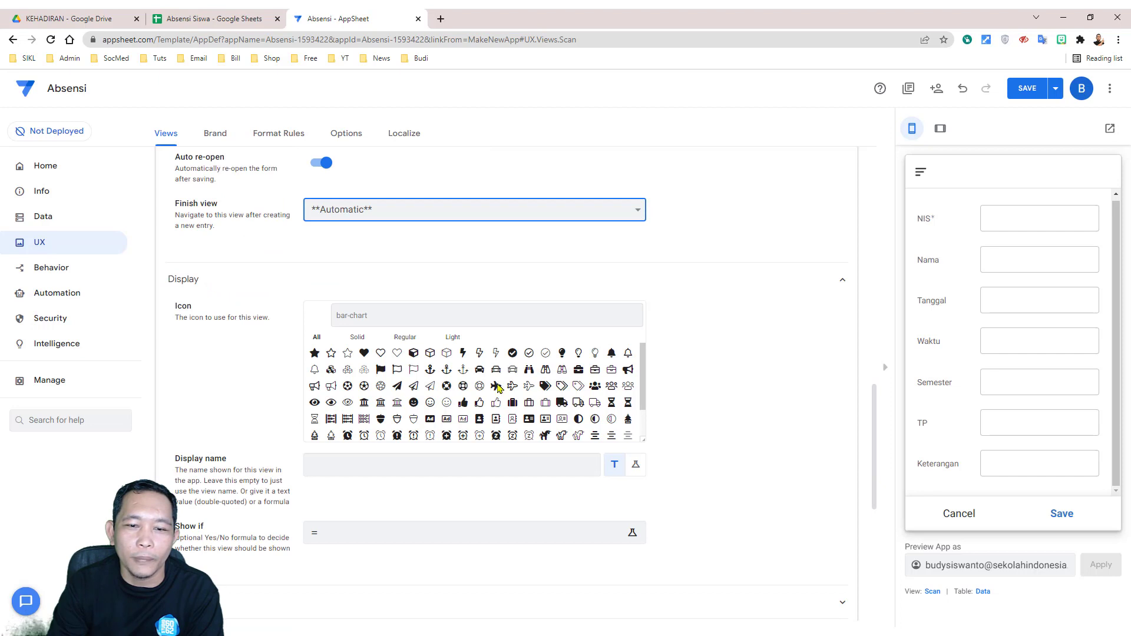
click(966, 514)
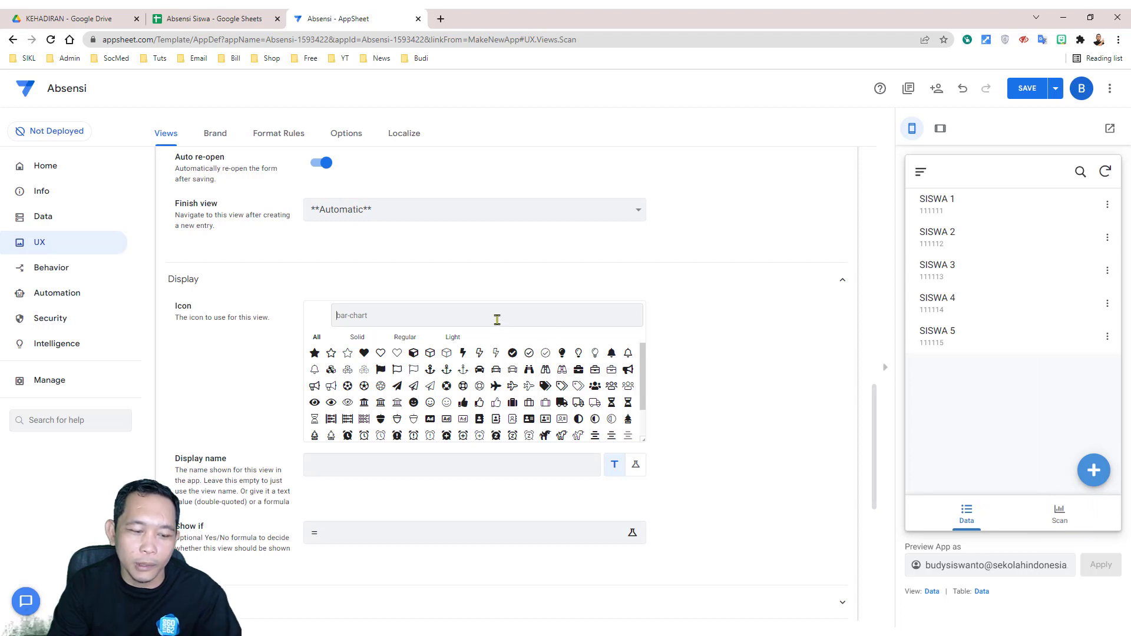
text(scan)
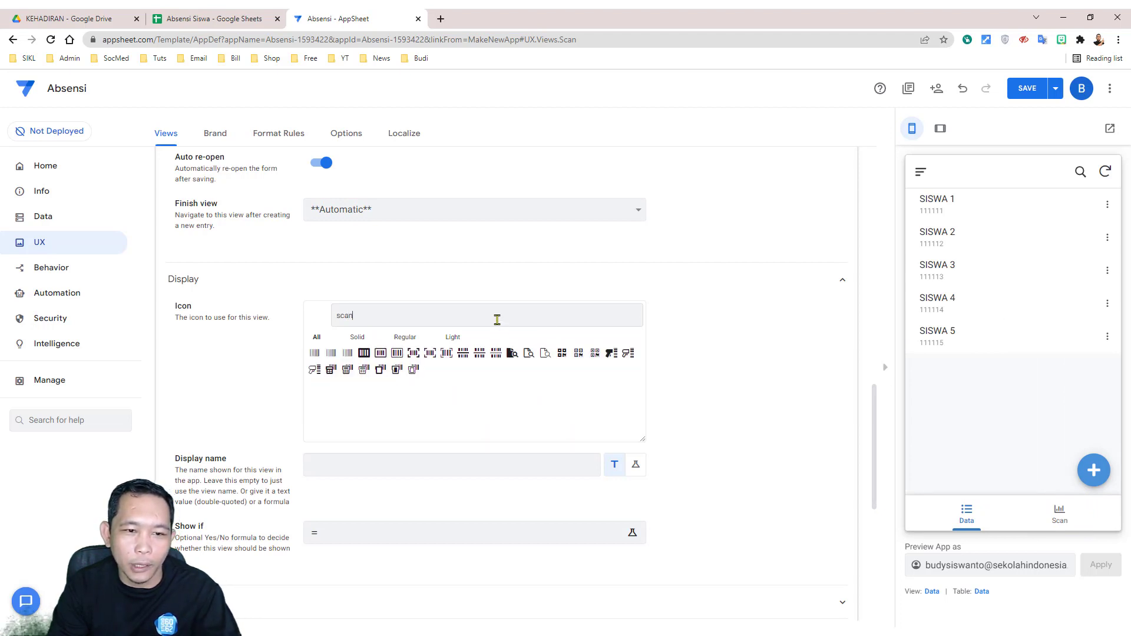
click(611, 355)
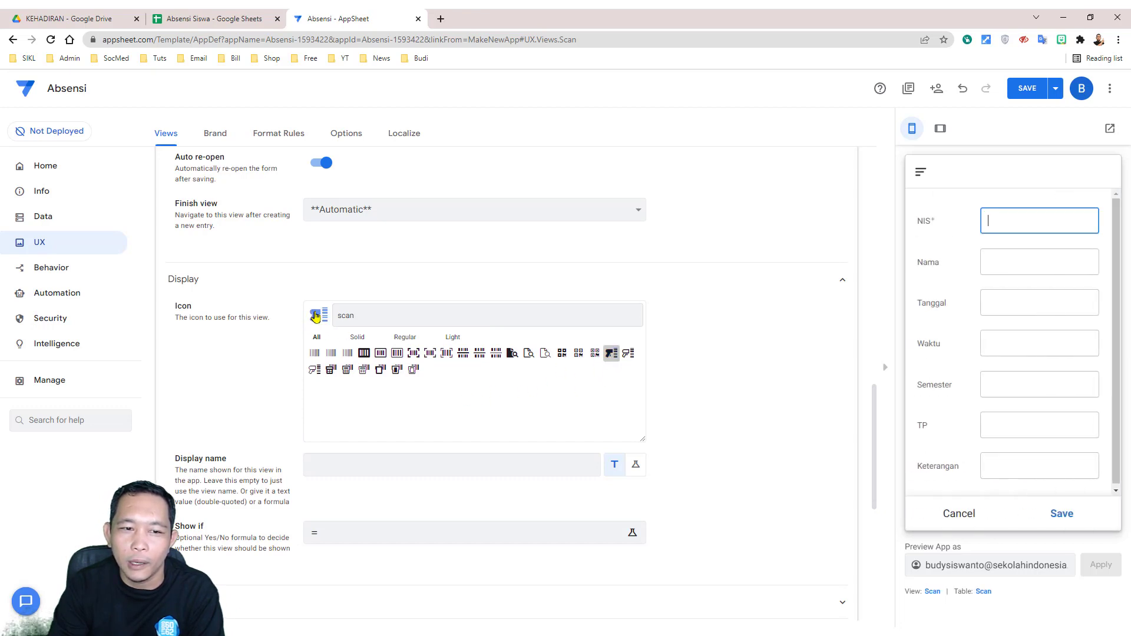
click(961, 514)
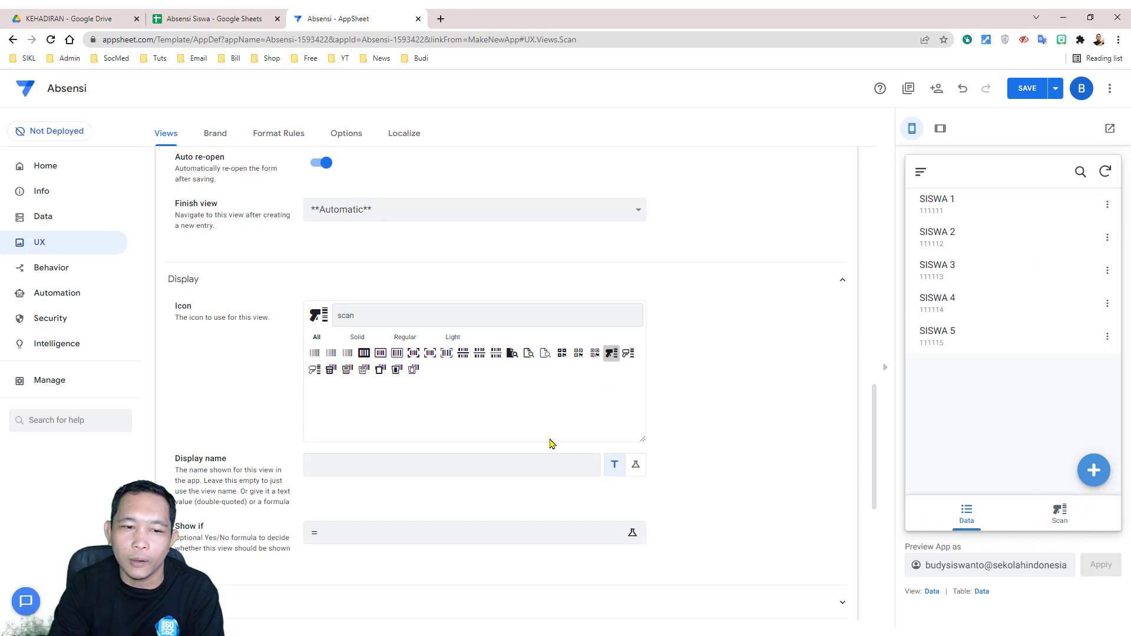
Review the Scan view's Behavior and Documentation settings and open the Data_Form view's options.
scroll(468, 403, down, 3)
click(424, 425)
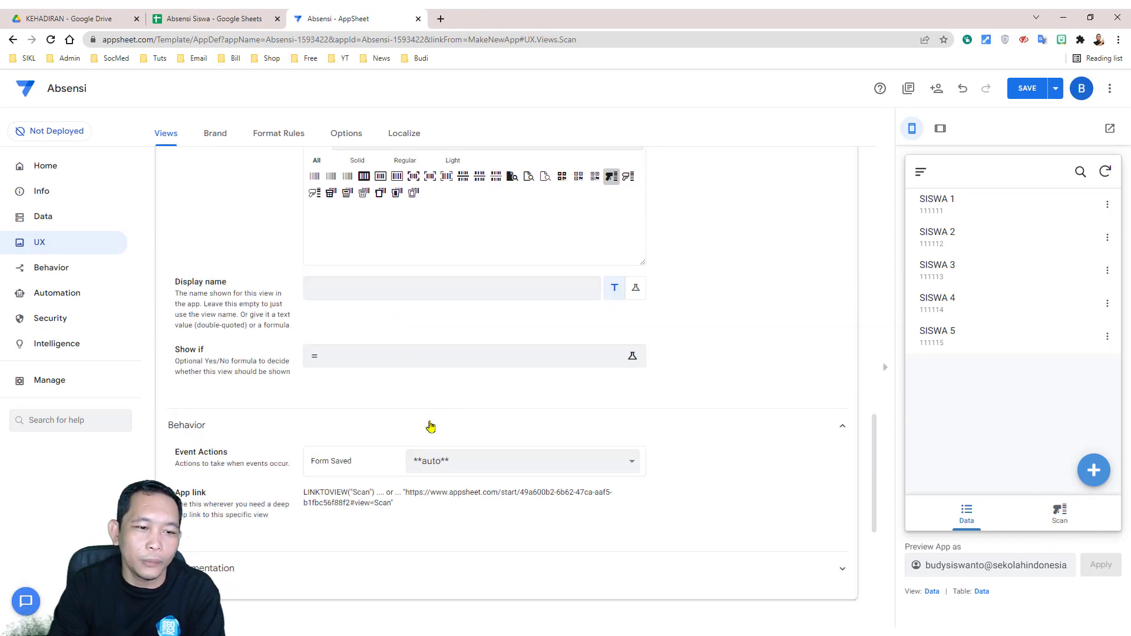
scroll(434, 423, down, 3)
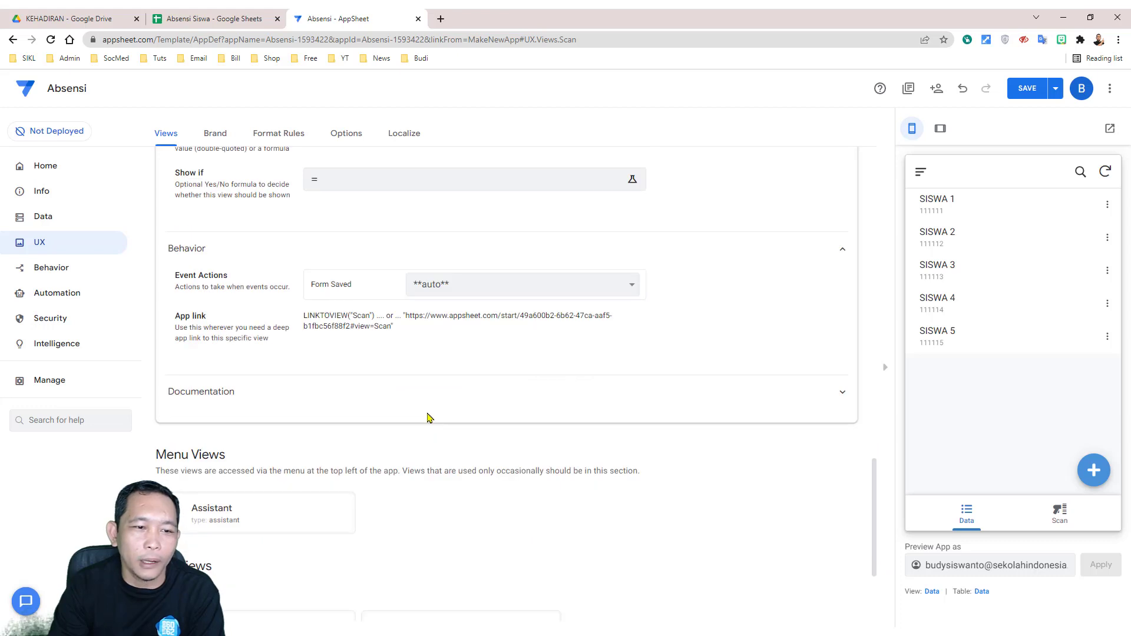
click(396, 398)
scroll(419, 419, down, 4)
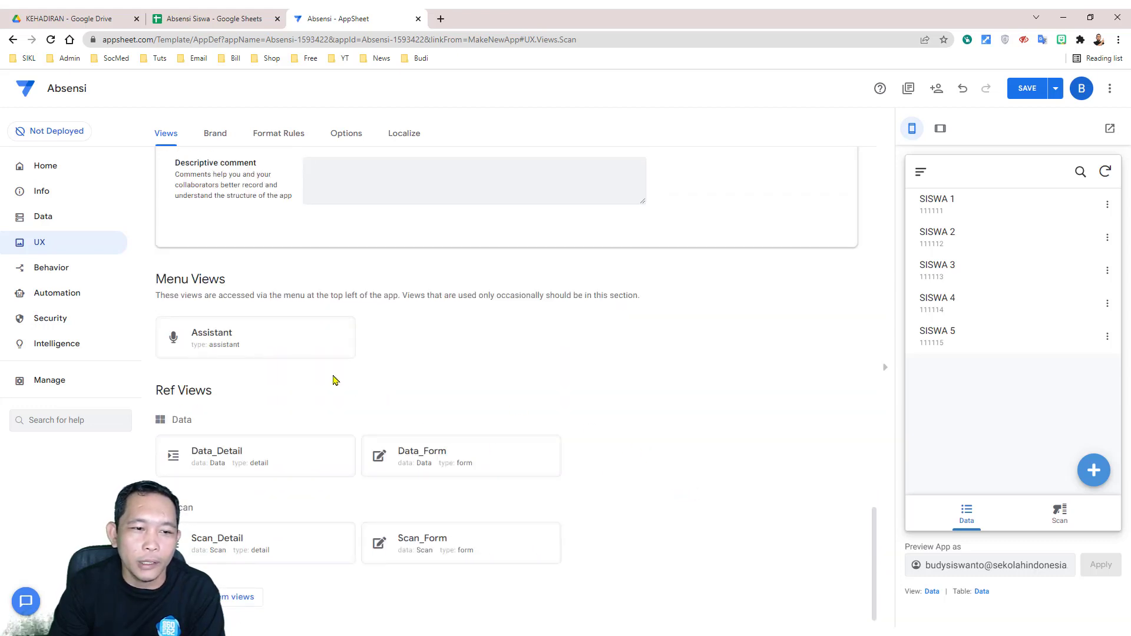
click(447, 452)
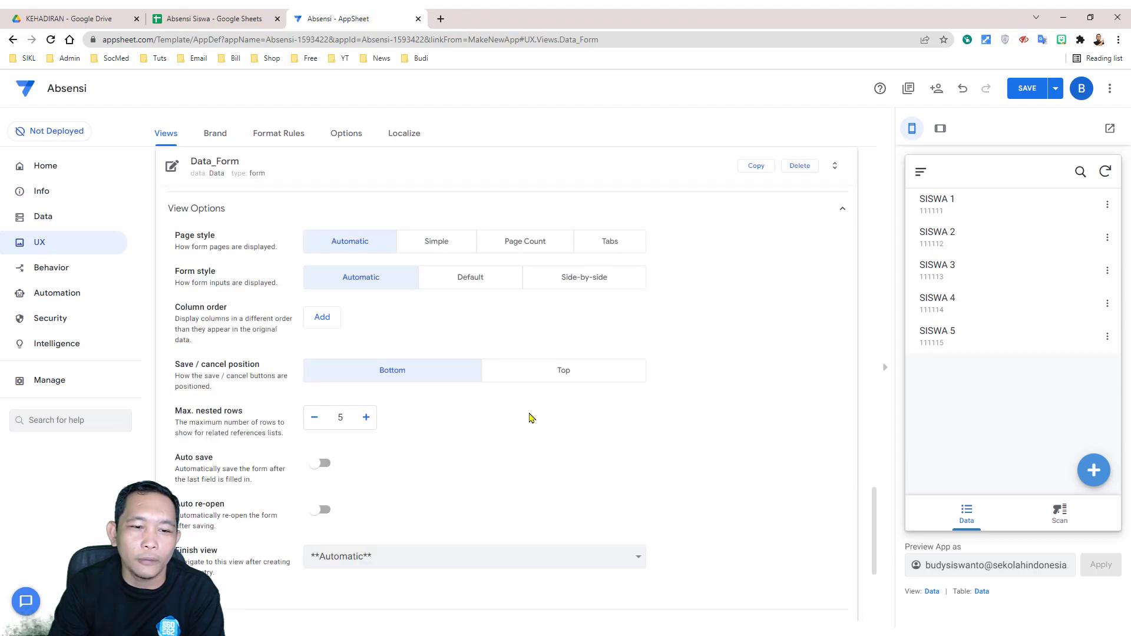
Save the app and open the Scan form in the preview.
scroll(525, 493, up, 10)
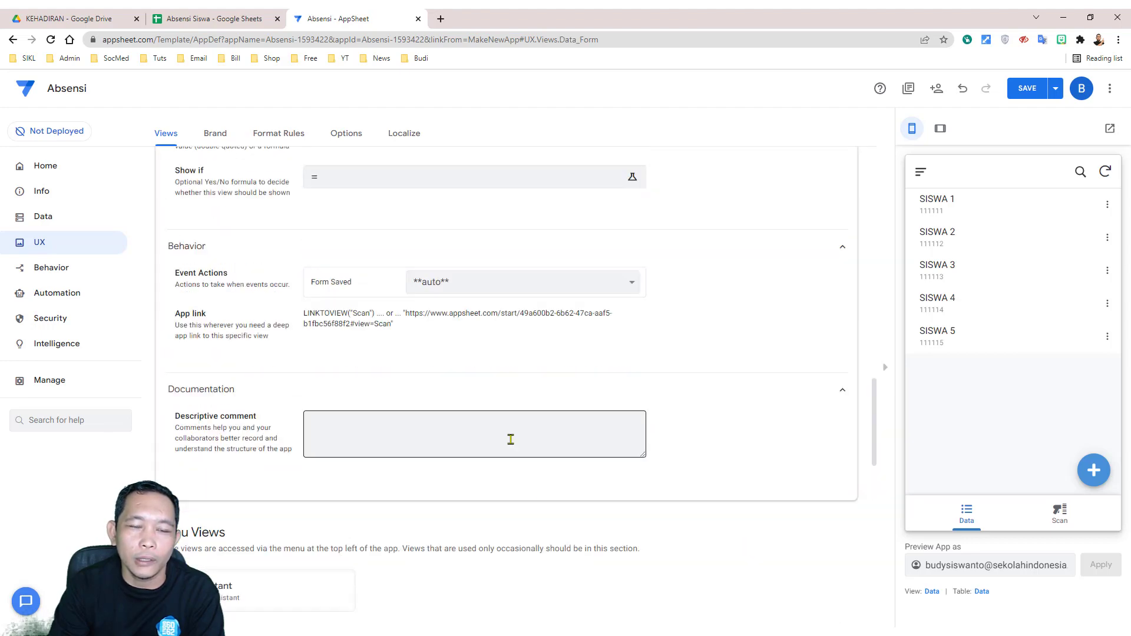
scroll(510, 439, up, 10)
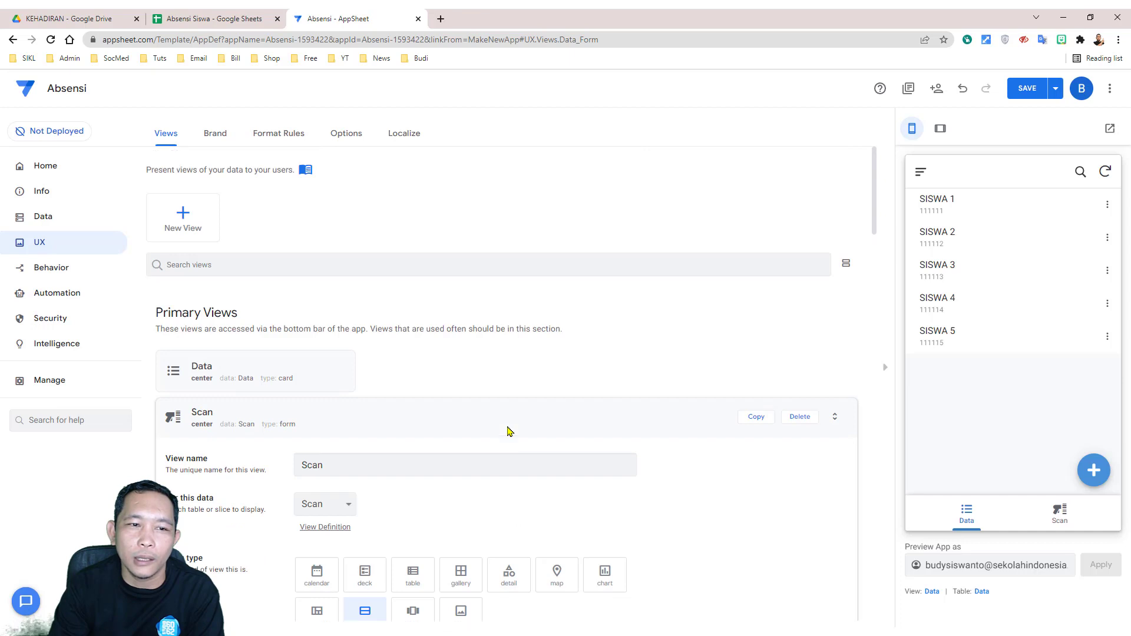
click(1027, 89)
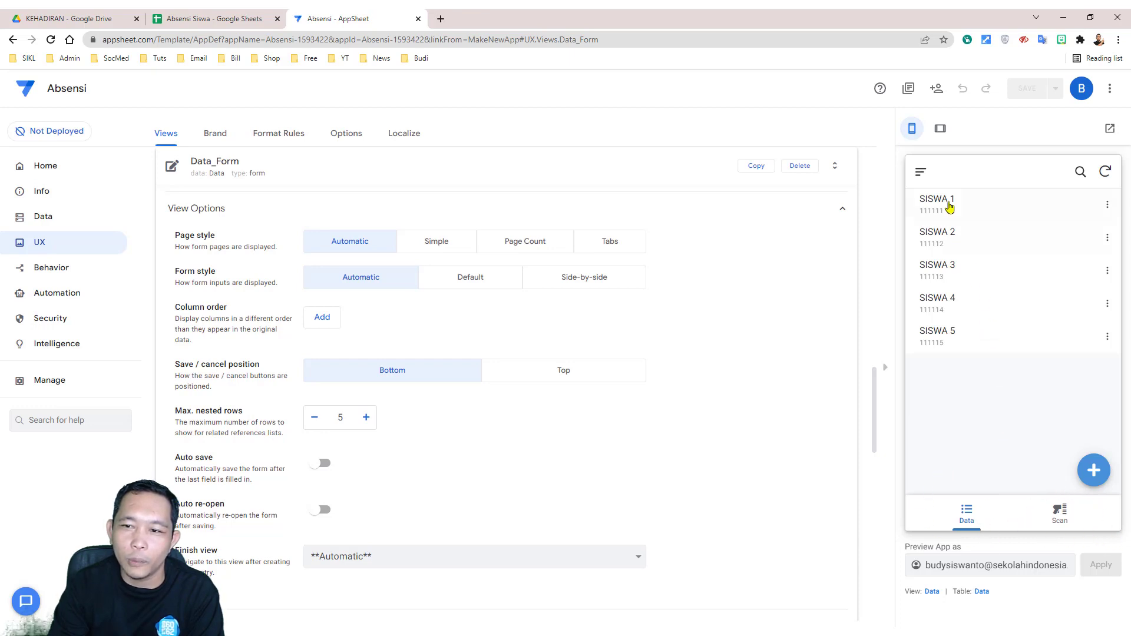
click(1065, 517)
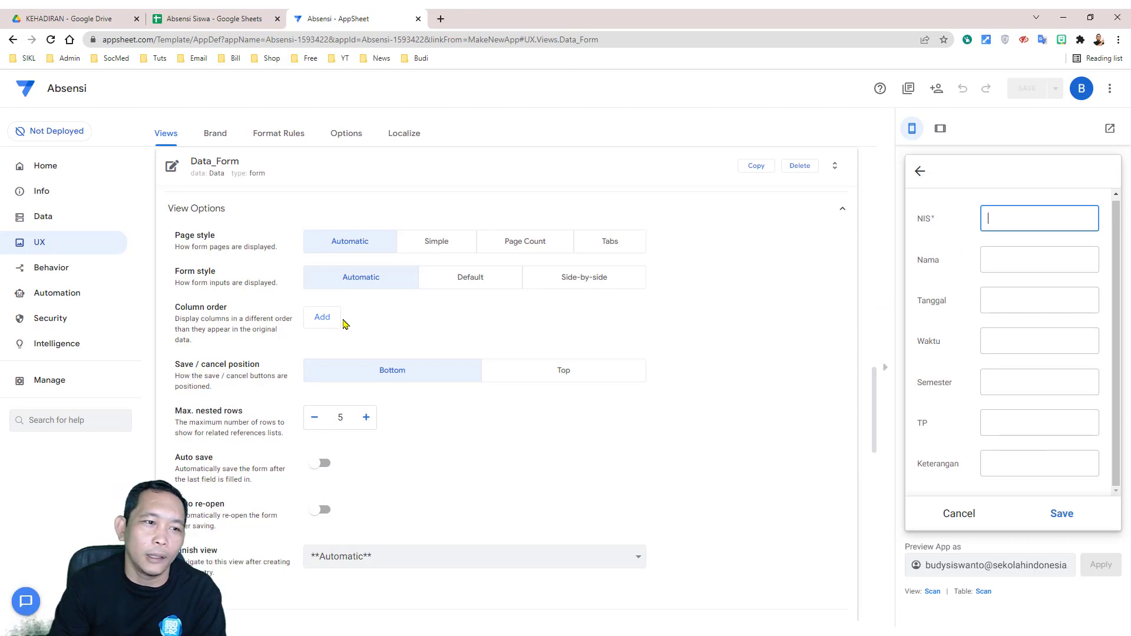
Open the data column settings, switch the tables to the stacked list layout, and expand the Scan table's columns.
click(44, 223)
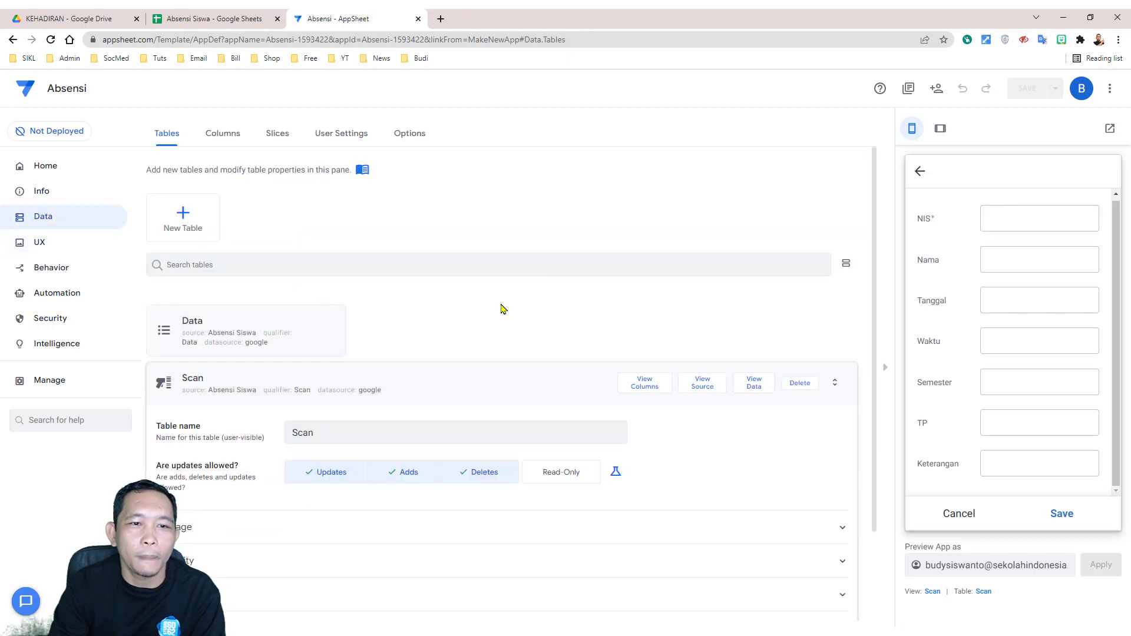
click(311, 384)
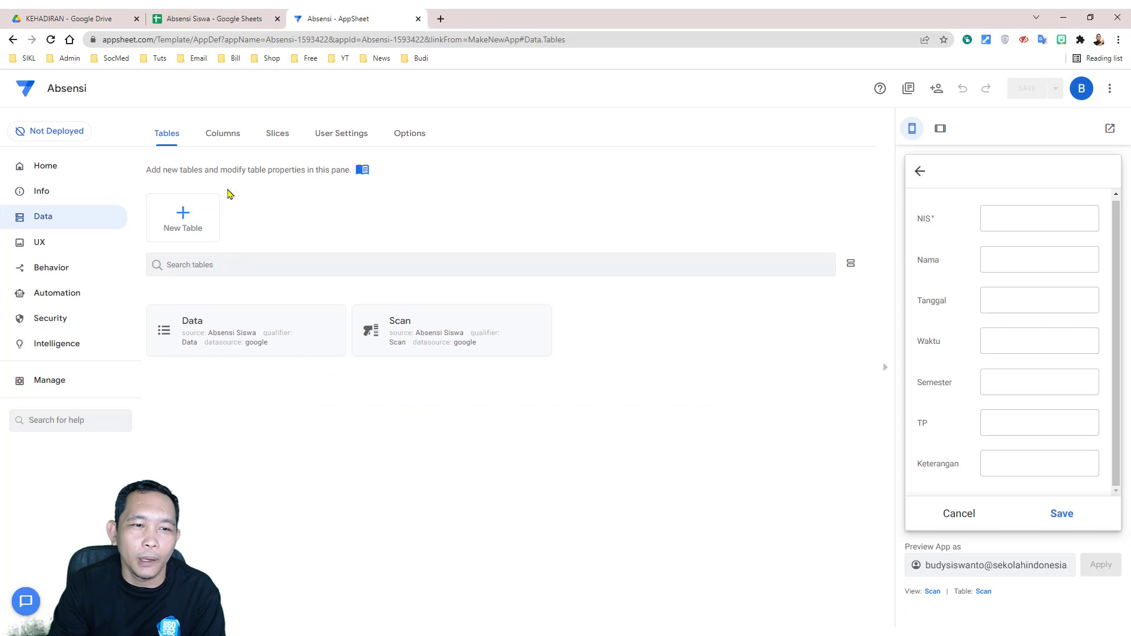
click(232, 139)
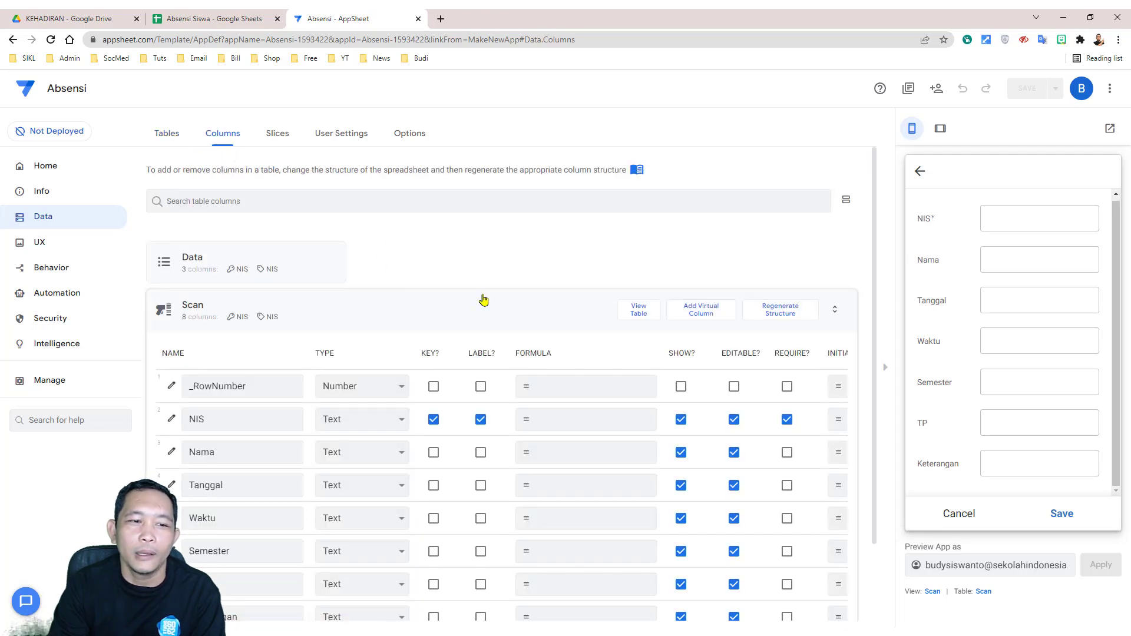
click(365, 307)
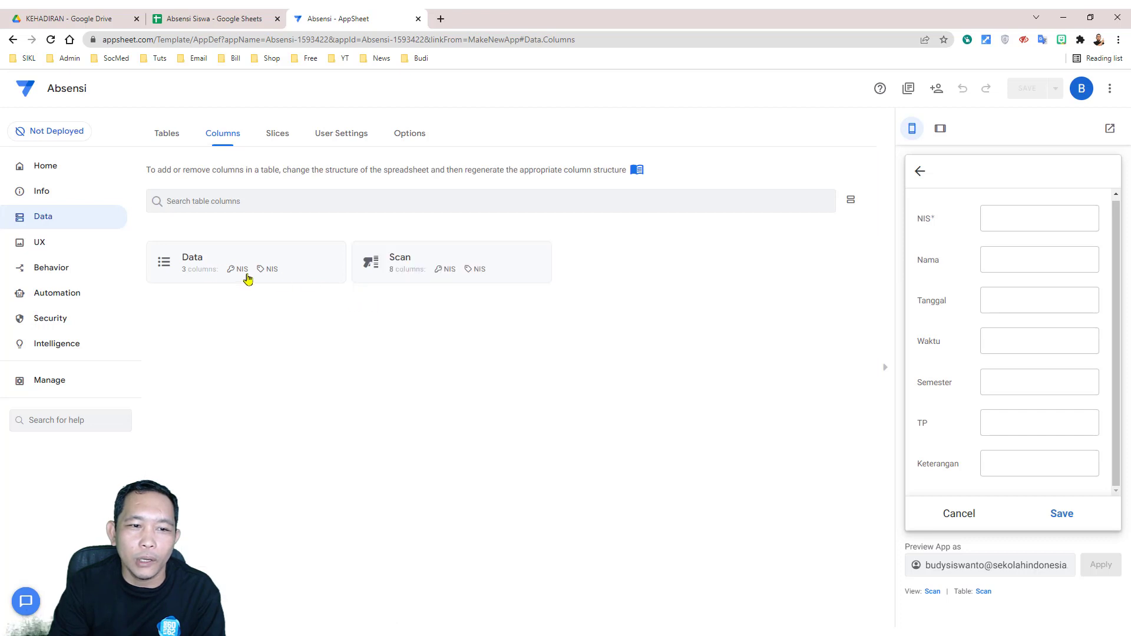
click(413, 263)
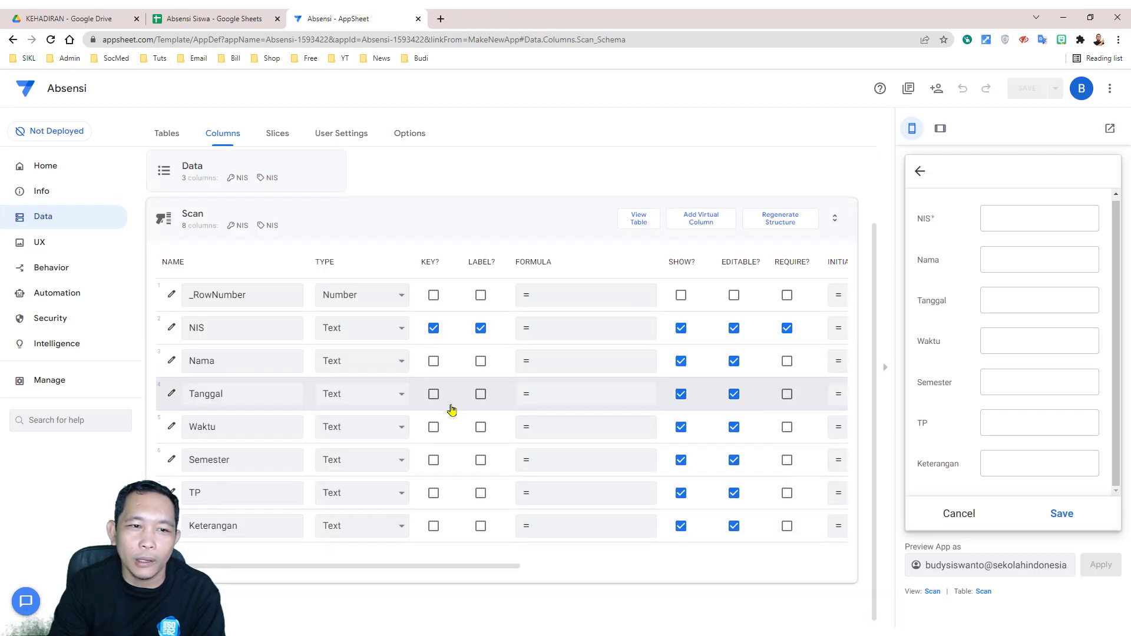
click(221, 219)
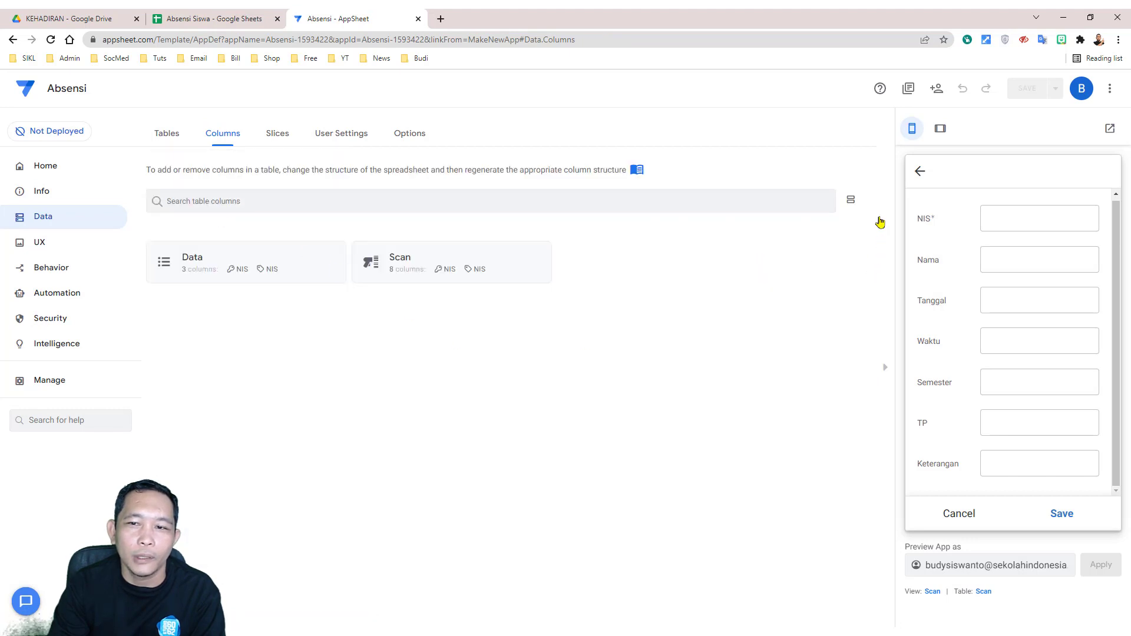
click(851, 200)
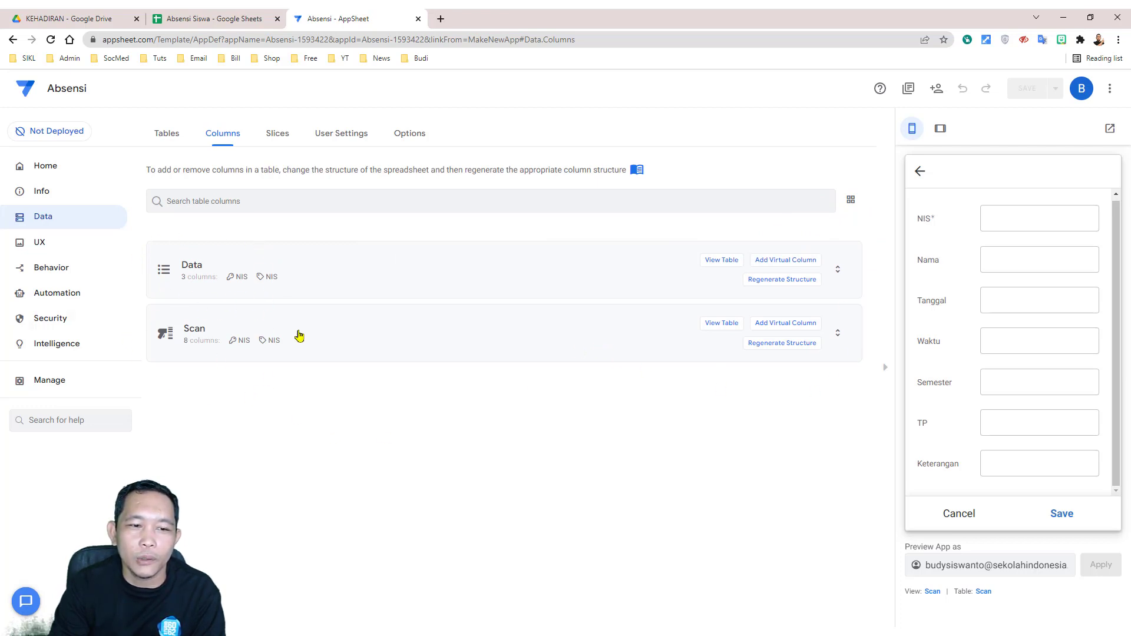
click(192, 331)
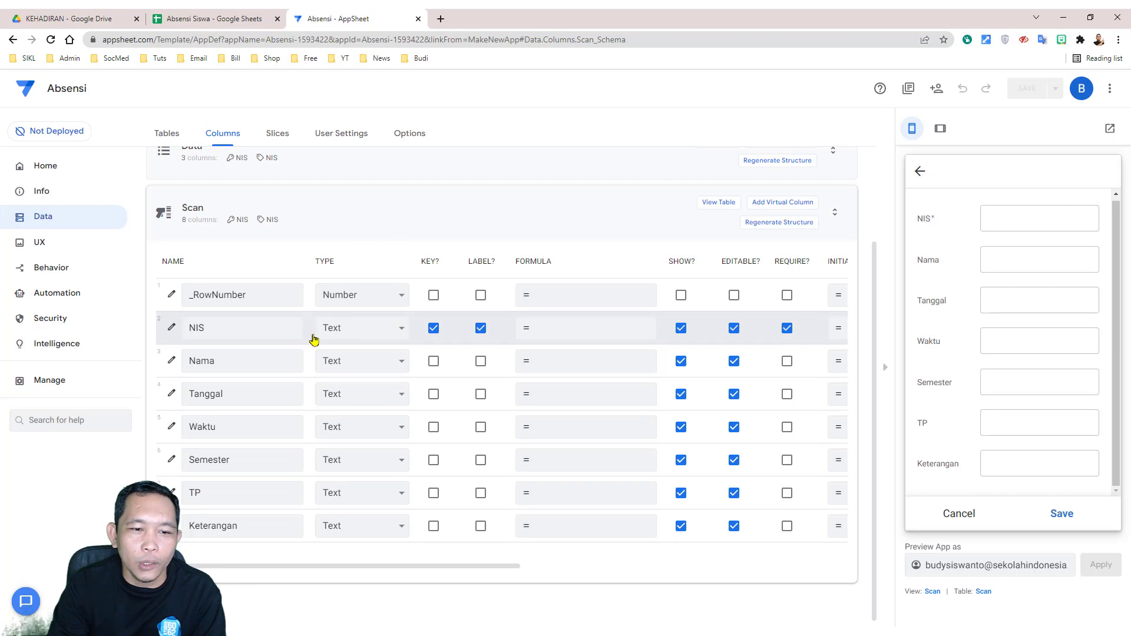
Set the Scan table's NIS column type to Ref with Data as its source table.
click(402, 331)
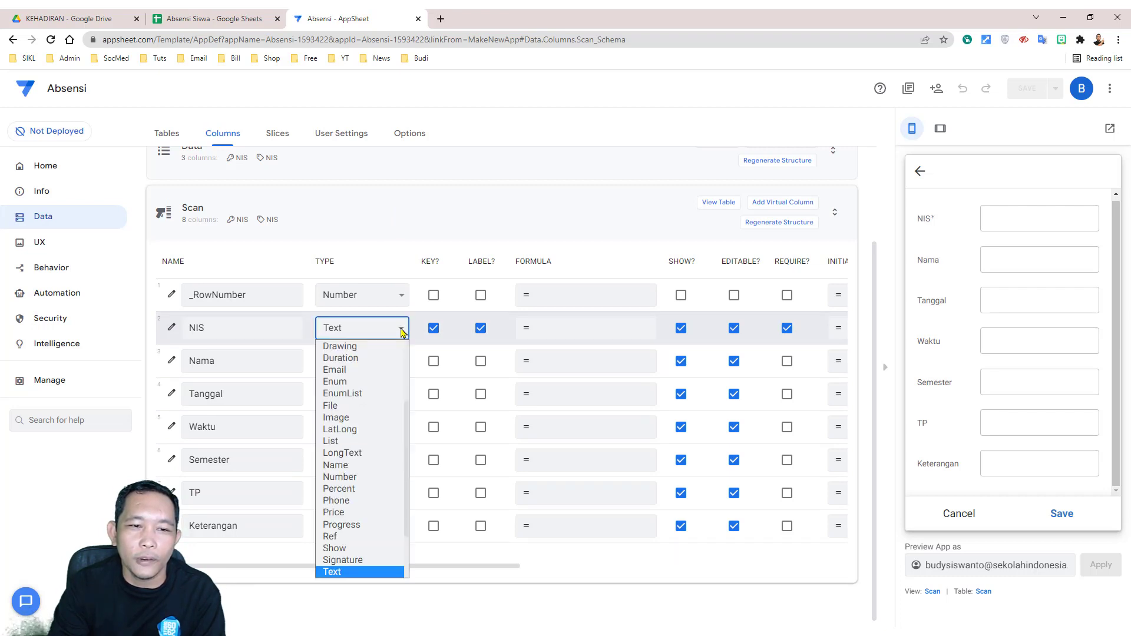
double_click(317, 262)
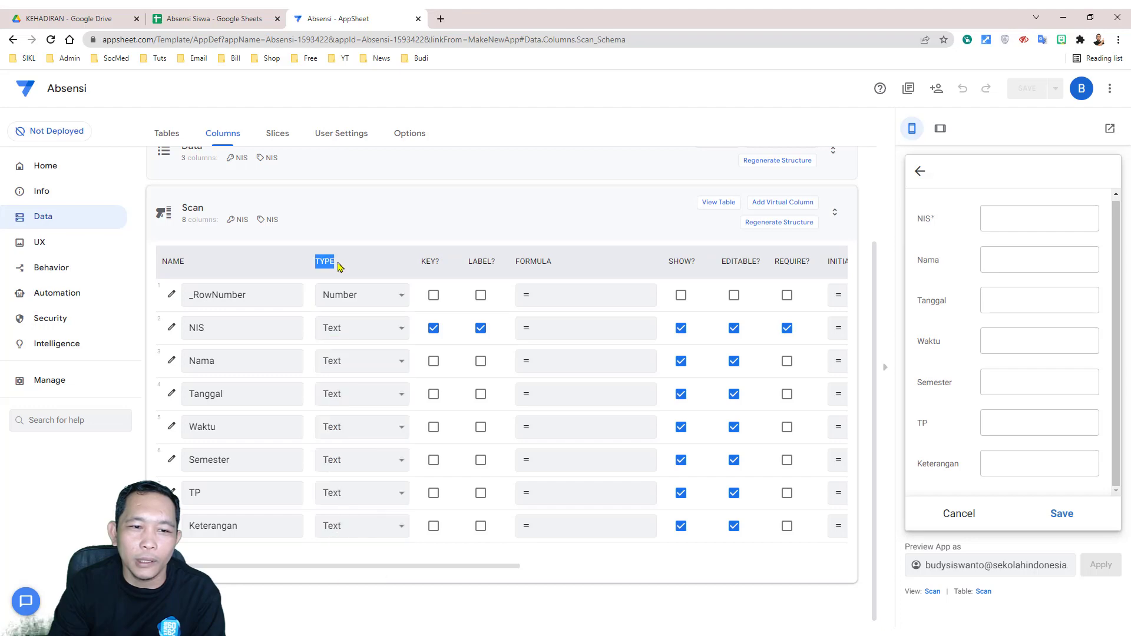
click(397, 329)
scroll(384, 452, down, 1)
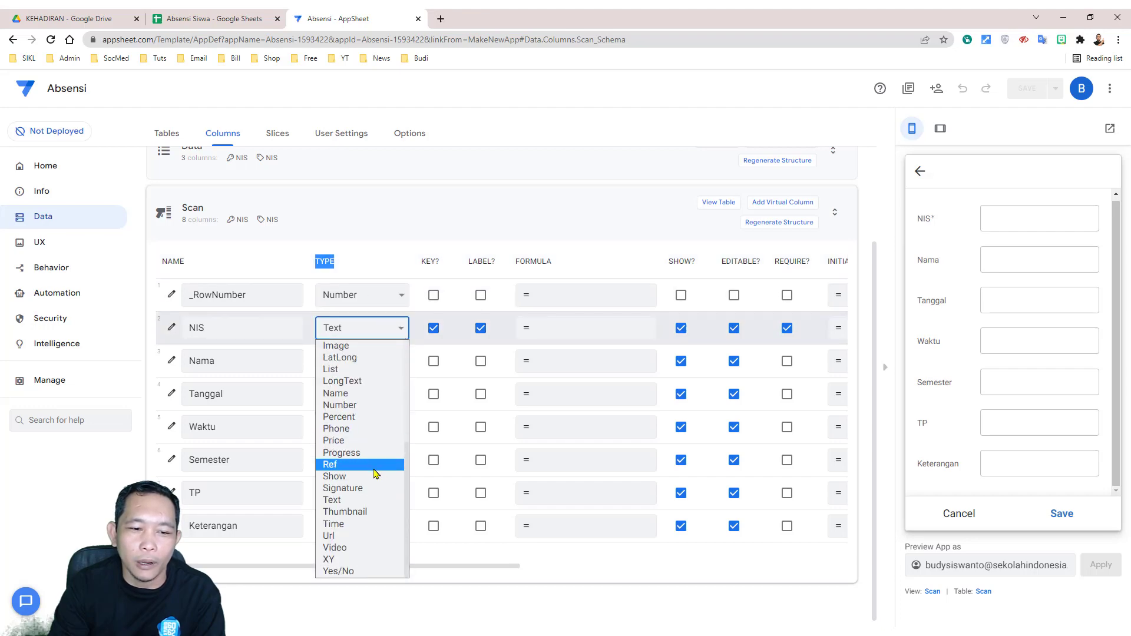
click(375, 466)
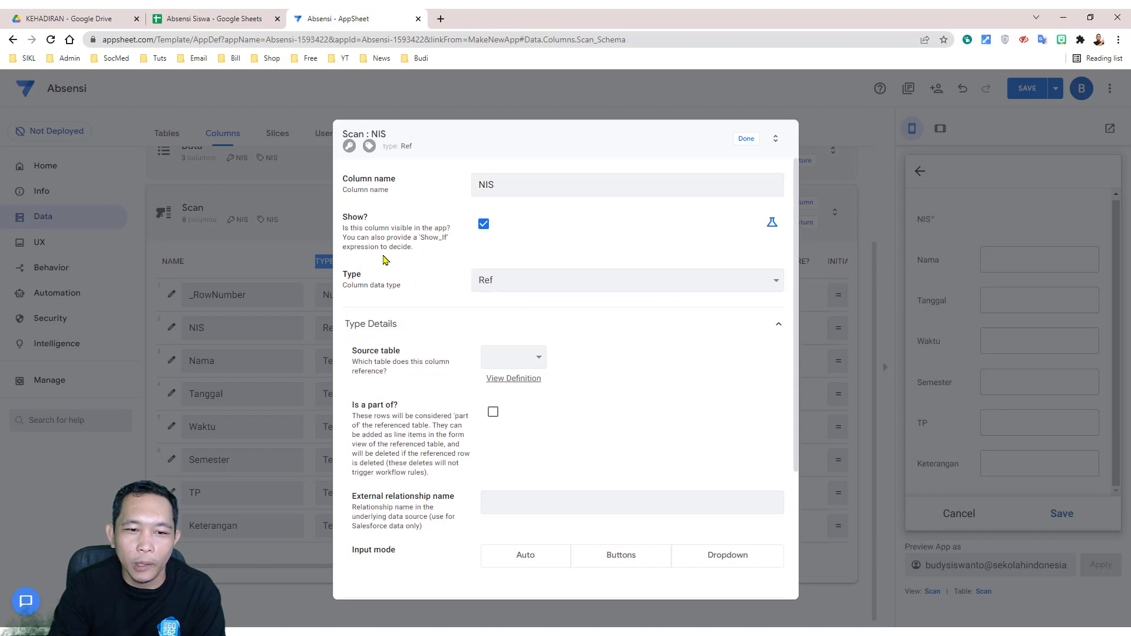
click(543, 358)
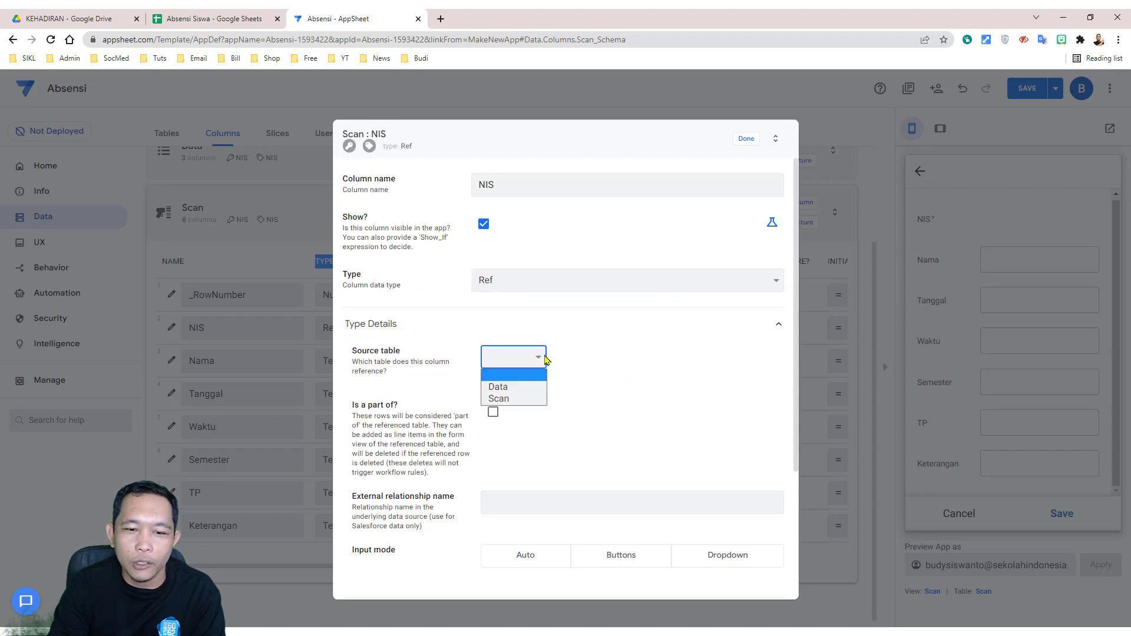
click(504, 387)
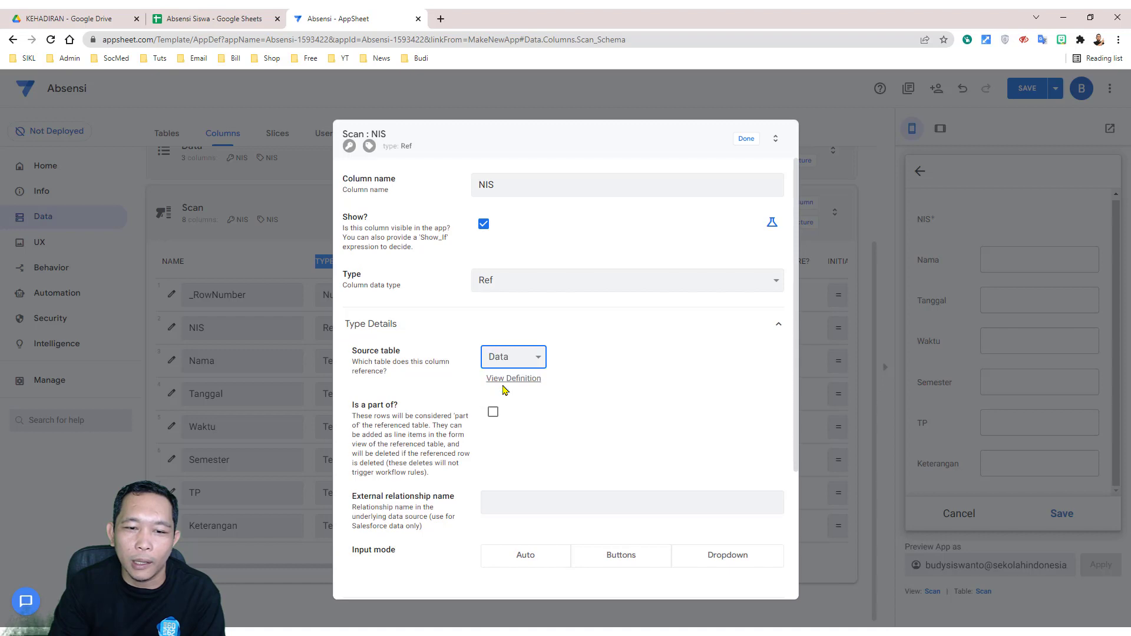
Check the student NIS and Nama data in the Absensi Siswa spreadsheet, and return to the AppSheet editor.
click(227, 18)
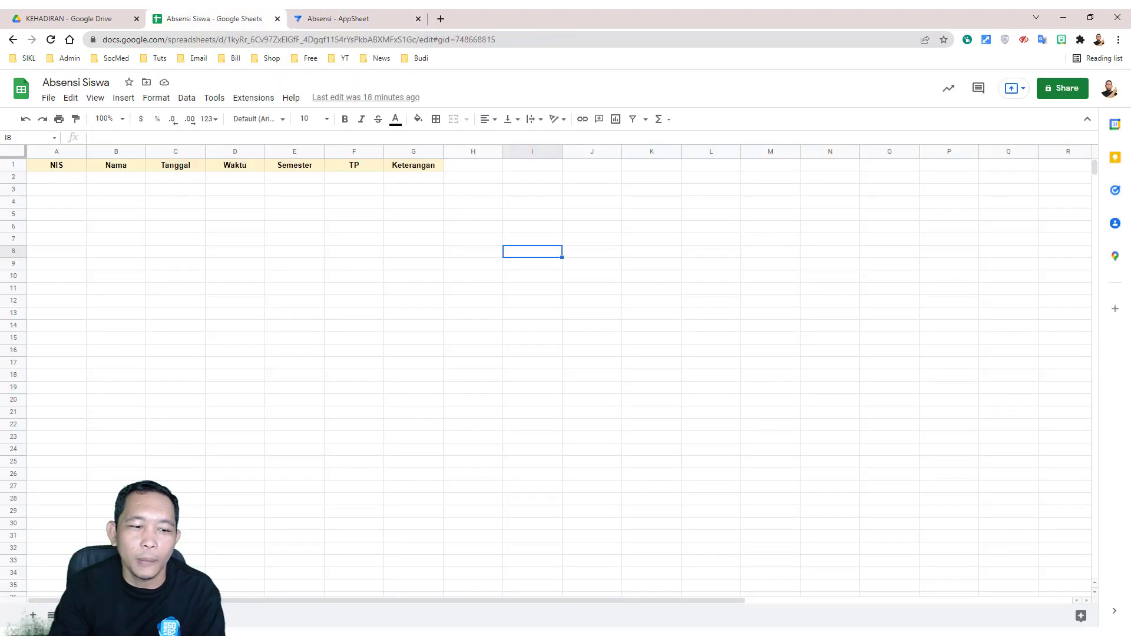
key(ctrl+Page_Down)
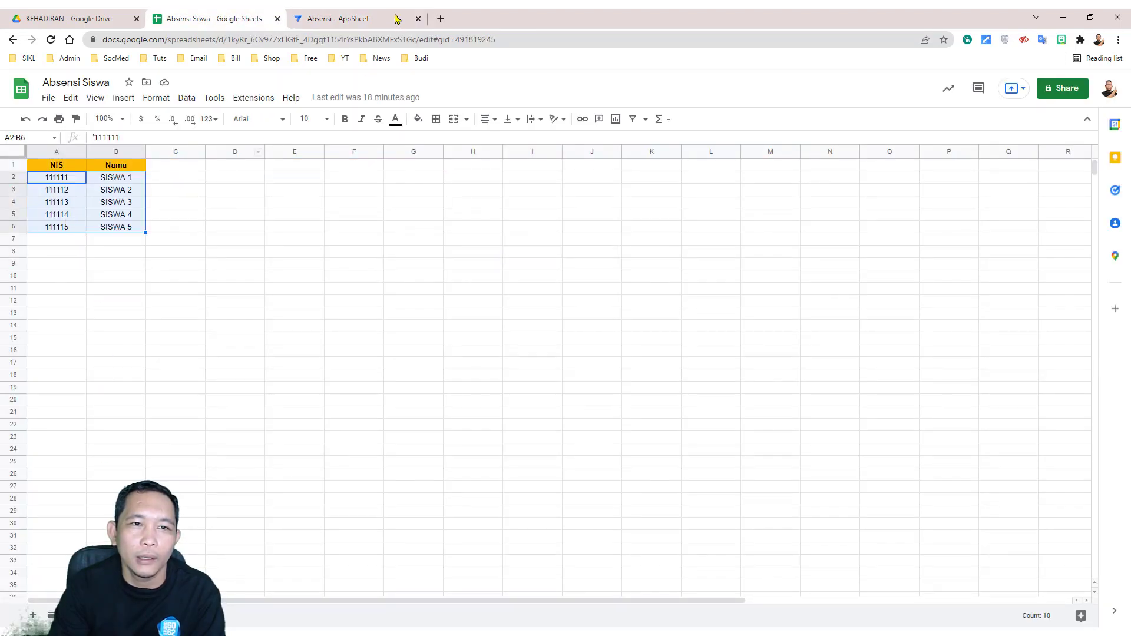
click(371, 18)
Review the remaining NIS column settings, accept them, and save the app.
scroll(585, 414, down, 3)
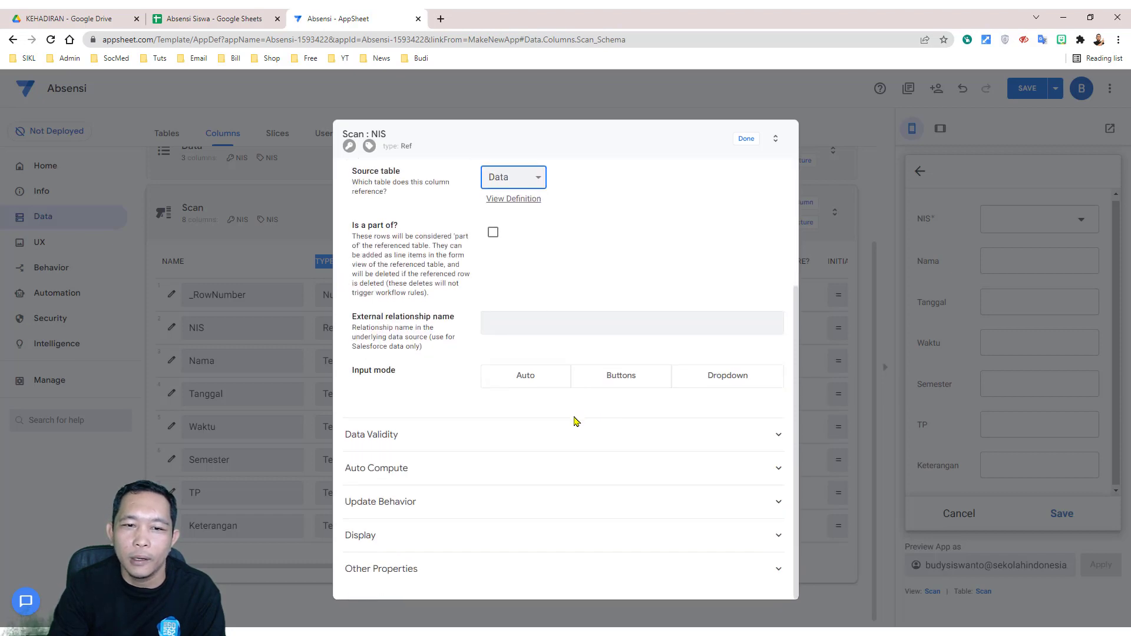
scroll(576, 422, up, 3)
click(745, 140)
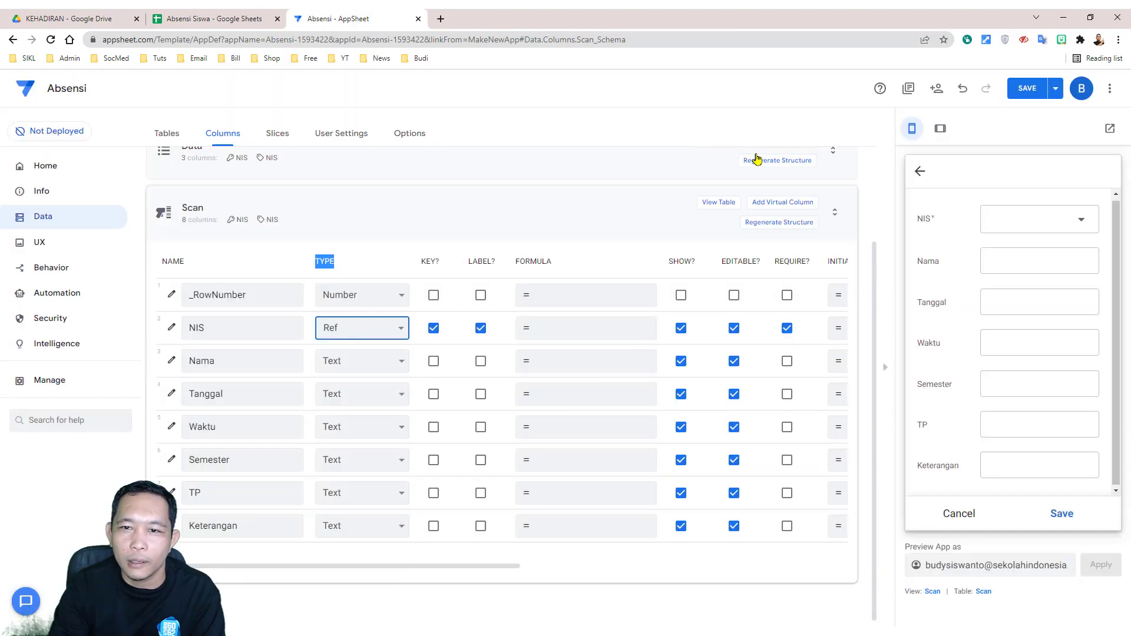
click(1026, 88)
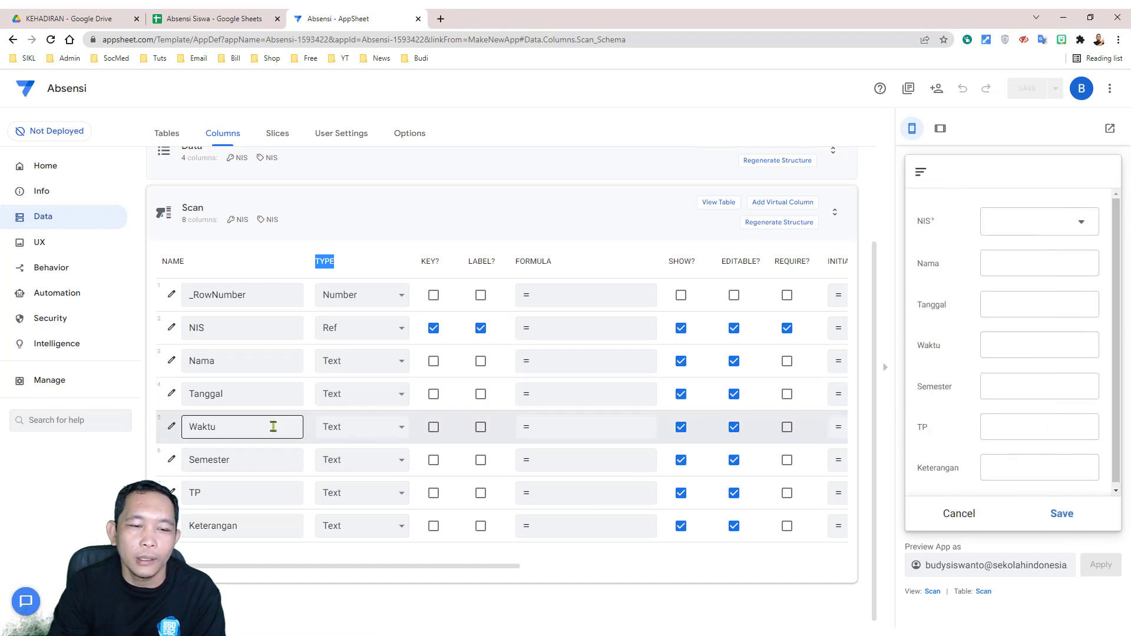
Set the Scan table's Tanggal column type to Date and its Waktu column type to Time.
click(403, 398)
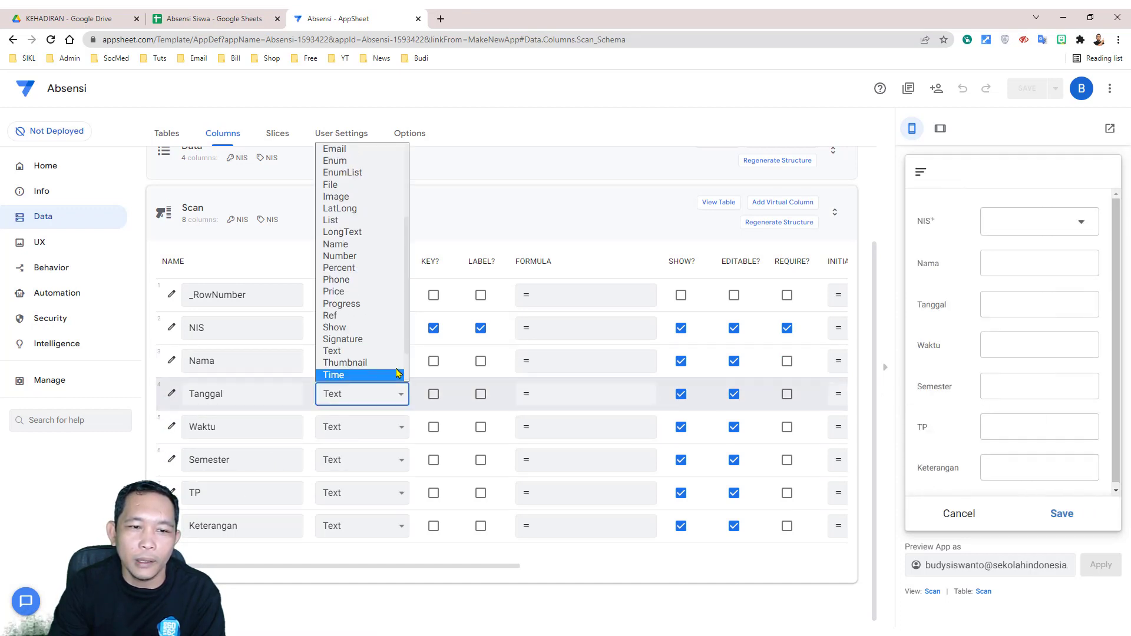
scroll(379, 316, up, 3)
click(370, 229)
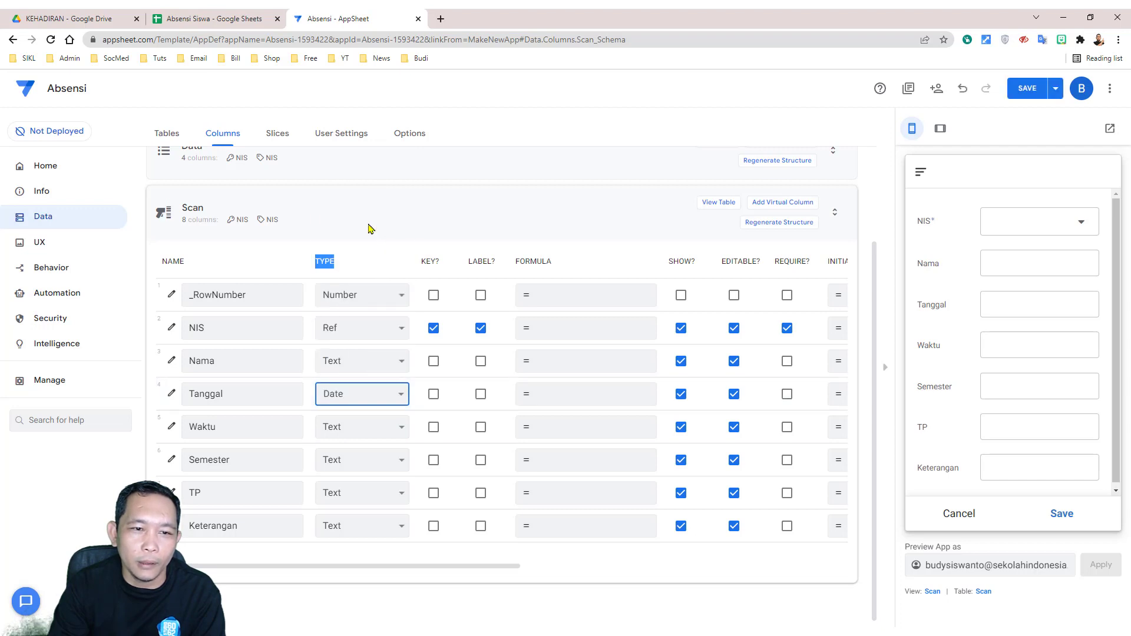
click(400, 433)
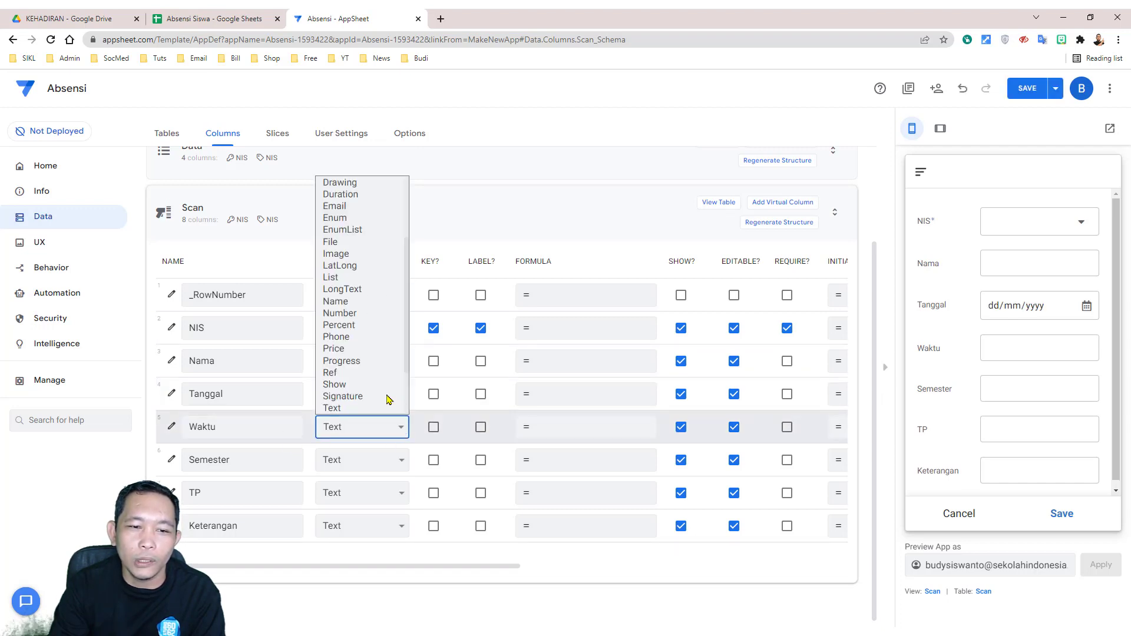
scroll(379, 354, down, 2)
click(363, 360)
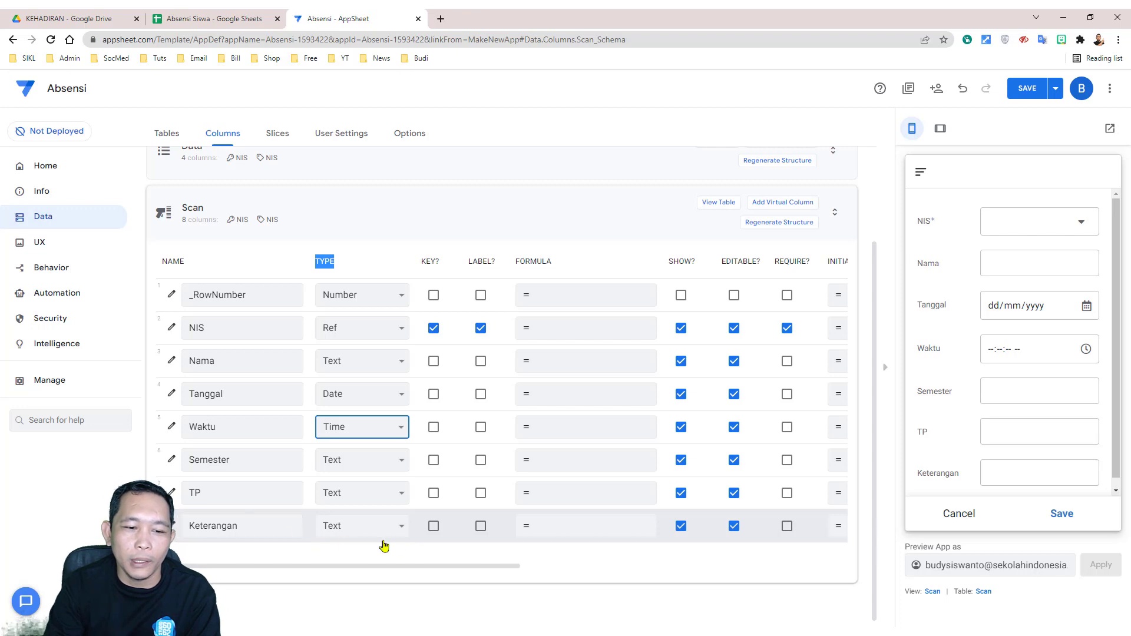
Set the Keterangan column's type to Enum and open its detailed settings.
click(401, 525)
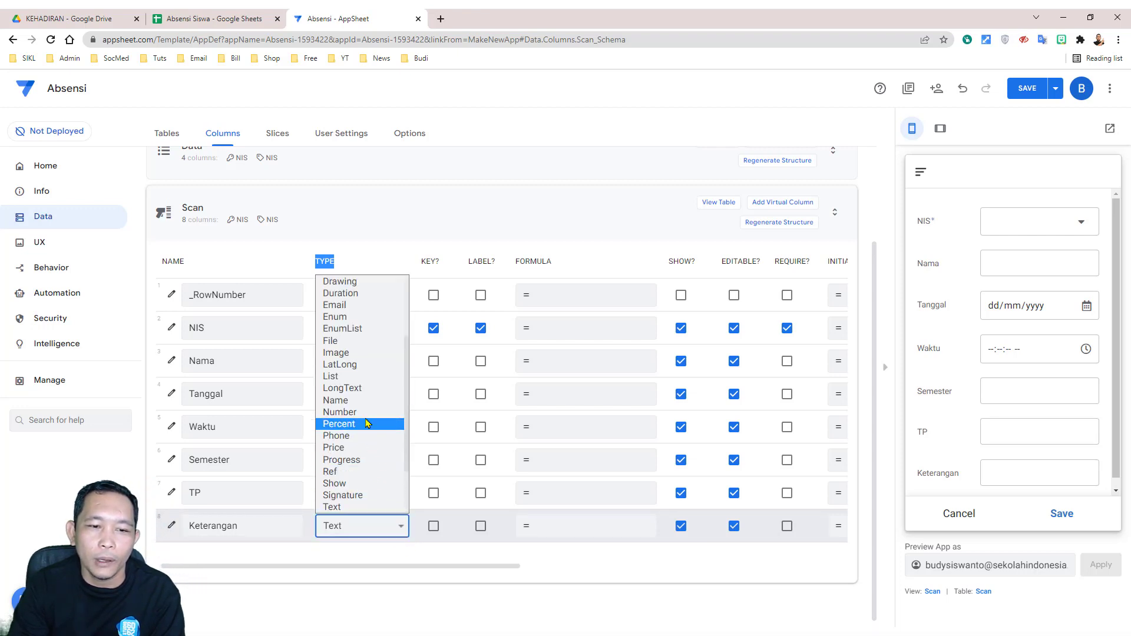
key(Escape)
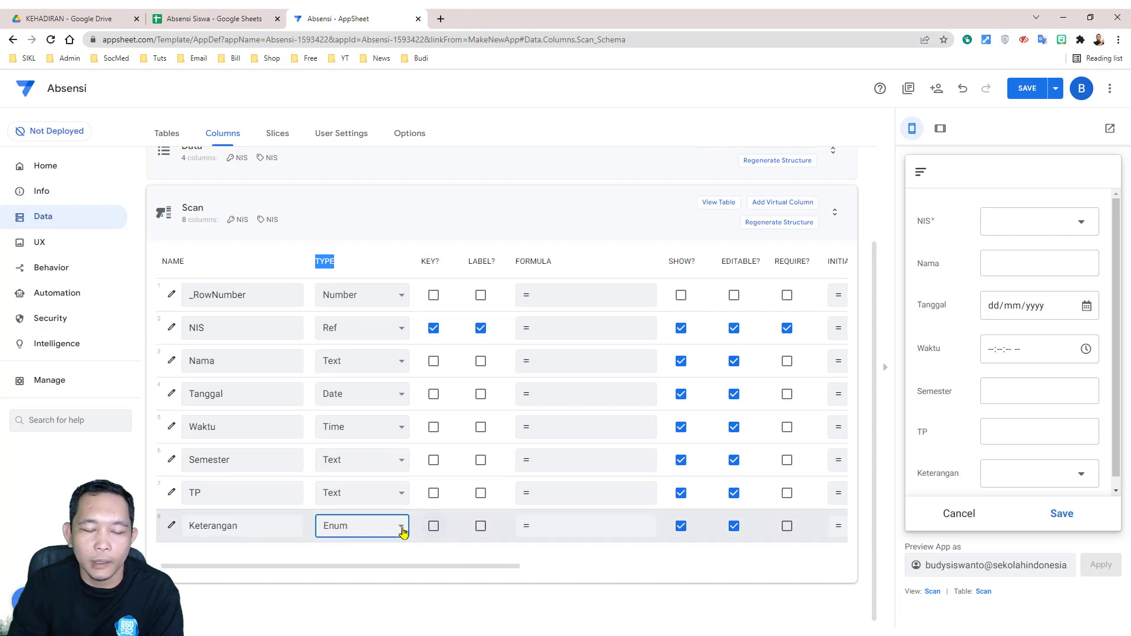
click(172, 528)
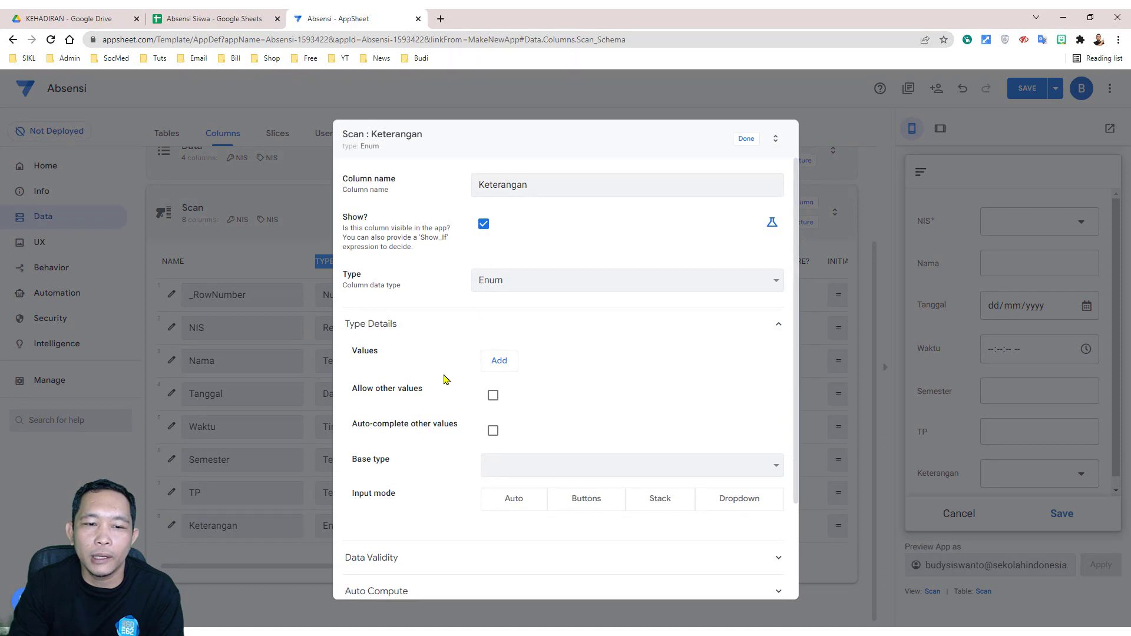
Add the values Izin, Sakit, Alpa and Hadir to the Keterangan column.
click(504, 365)
click(534, 359)
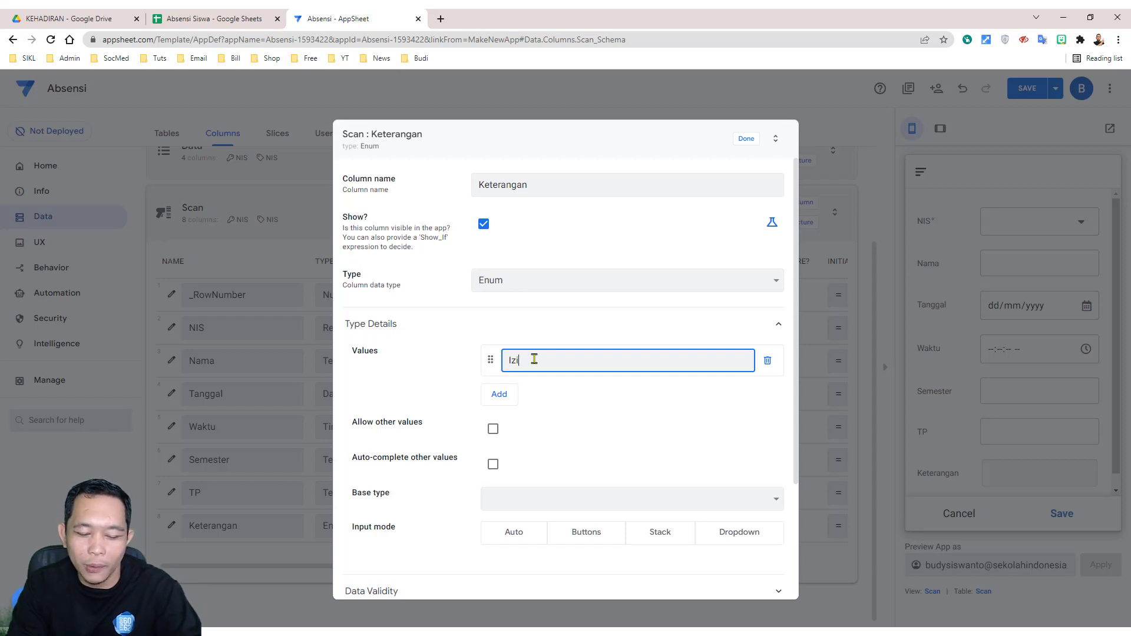
click(498, 395)
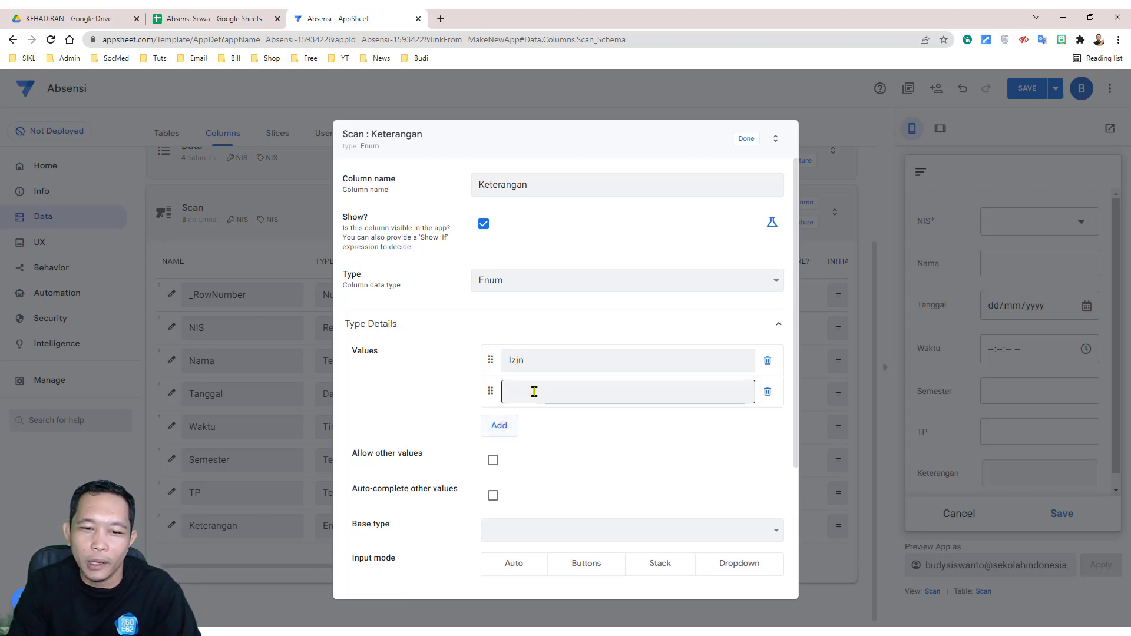
click(533, 391)
text(Sakit)
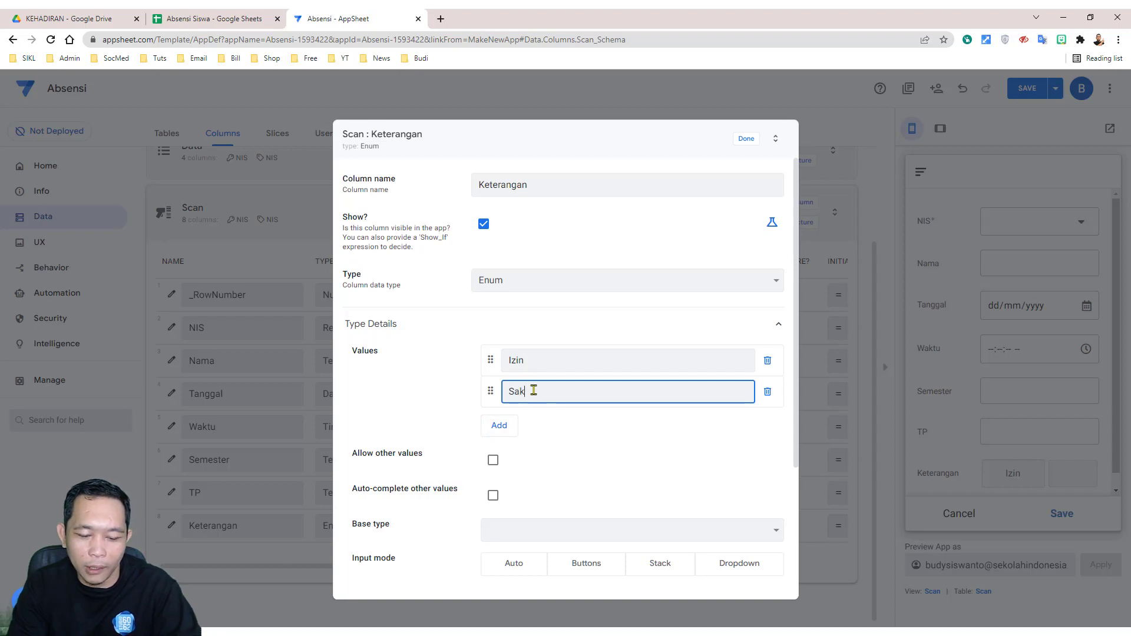
click(501, 427)
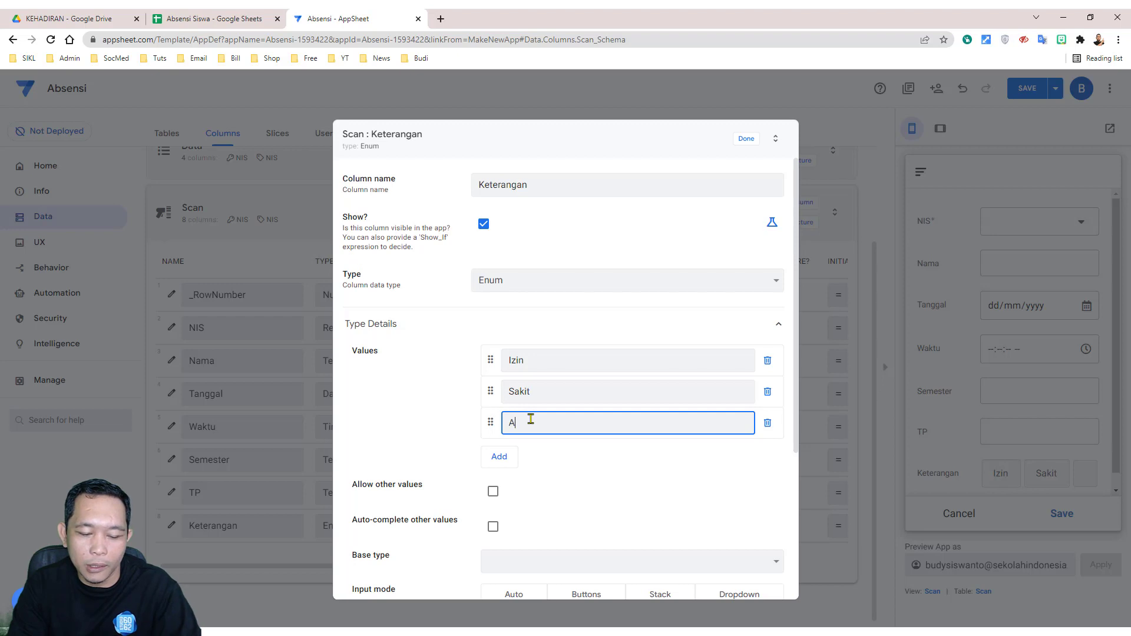
click(501, 456)
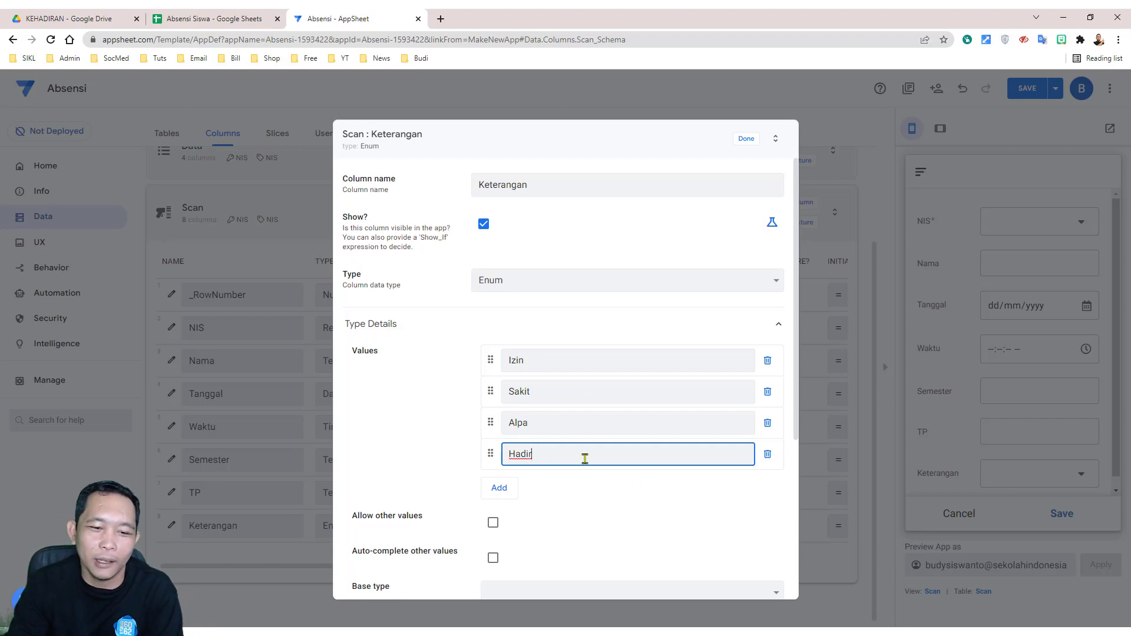
Set the Keterangan column's input mode to Buttons.
scroll(585, 459, down, 4)
scroll(571, 464, down, 1)
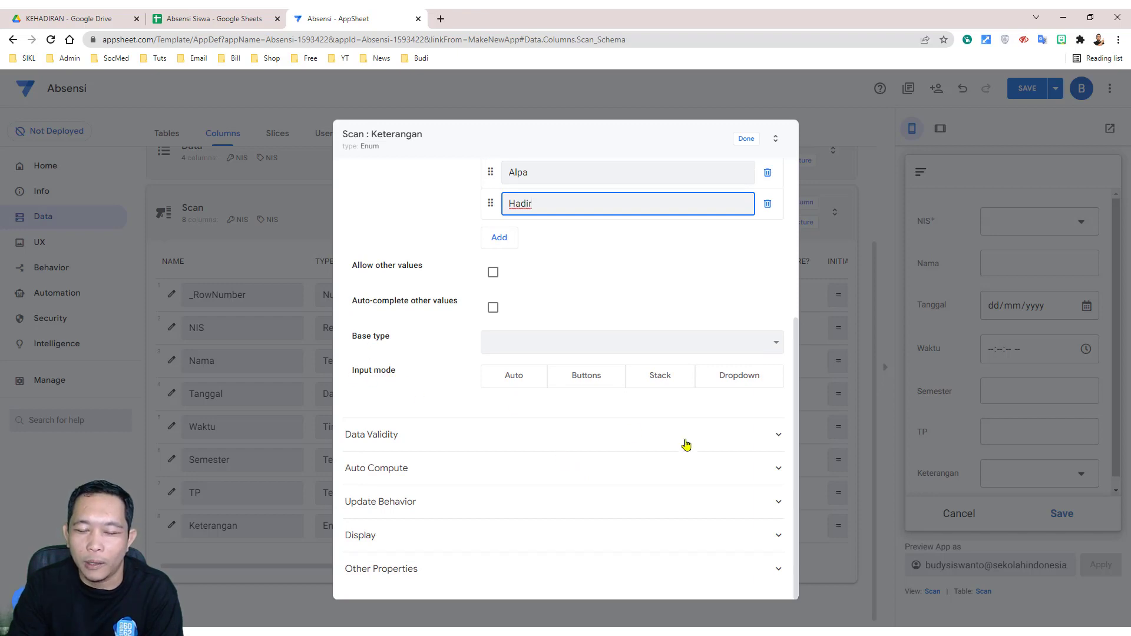
click(590, 383)
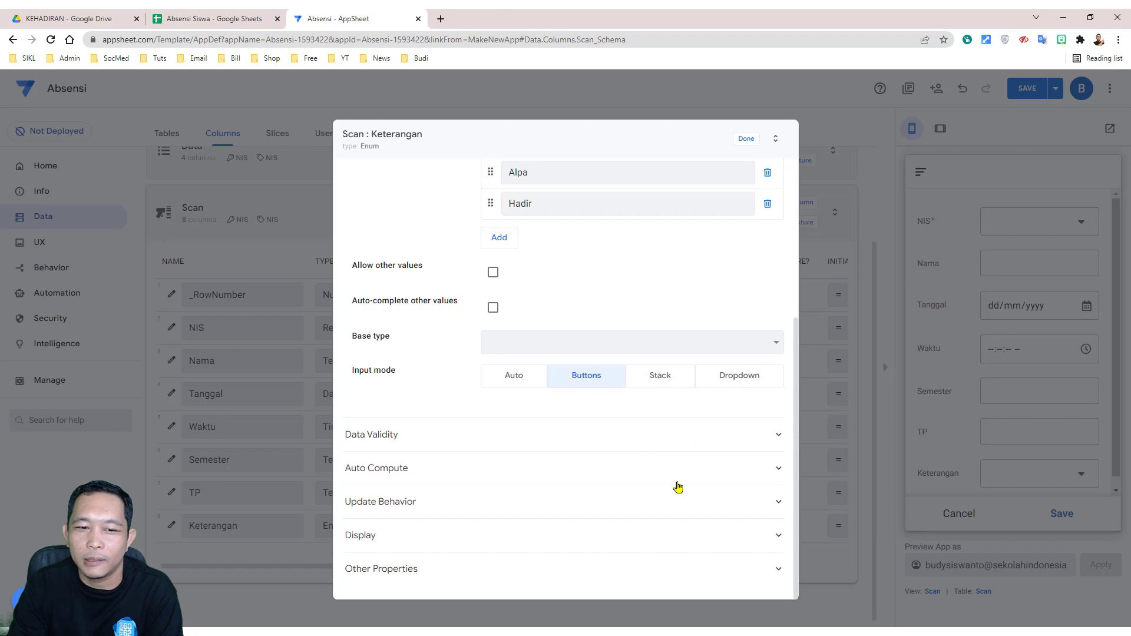
Examine the Keterangan column's Data Validity, Auto Compute, Update Behavior, Display and Other Properties settings.
click(493, 436)
scroll(545, 464, down, 2)
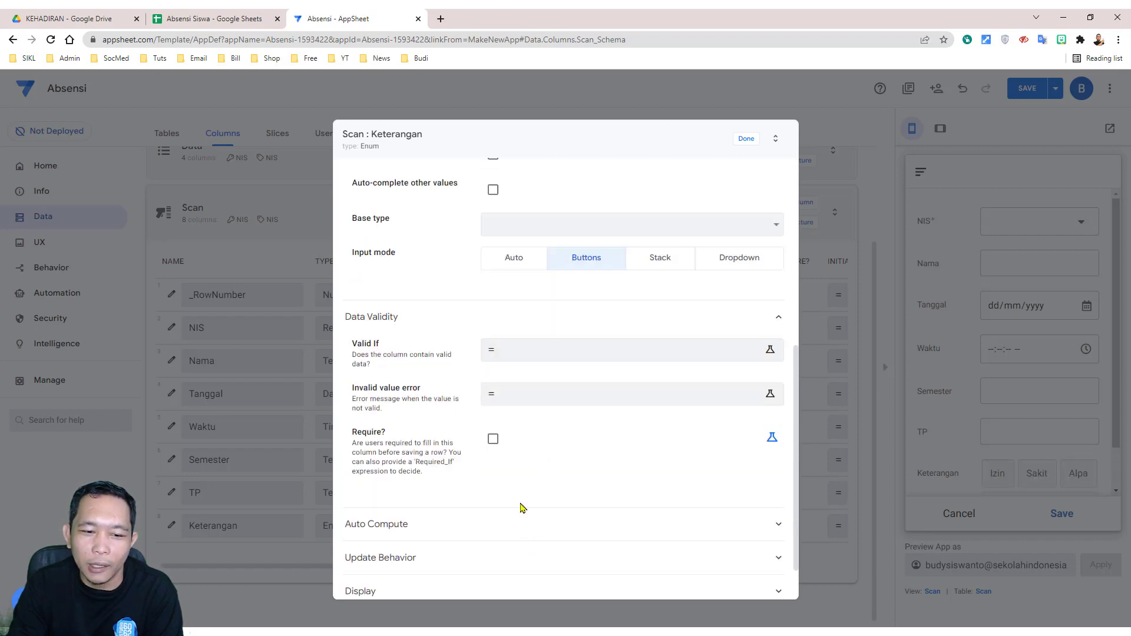
scroll(520, 505, down, 1)
click(504, 475)
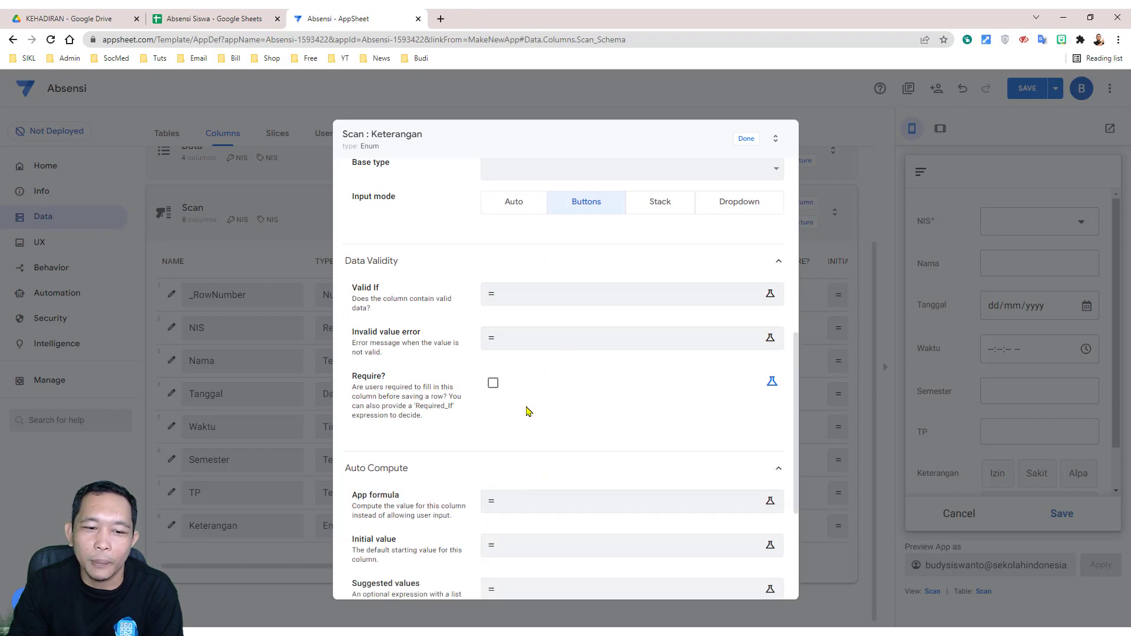
scroll(525, 410, down, 3)
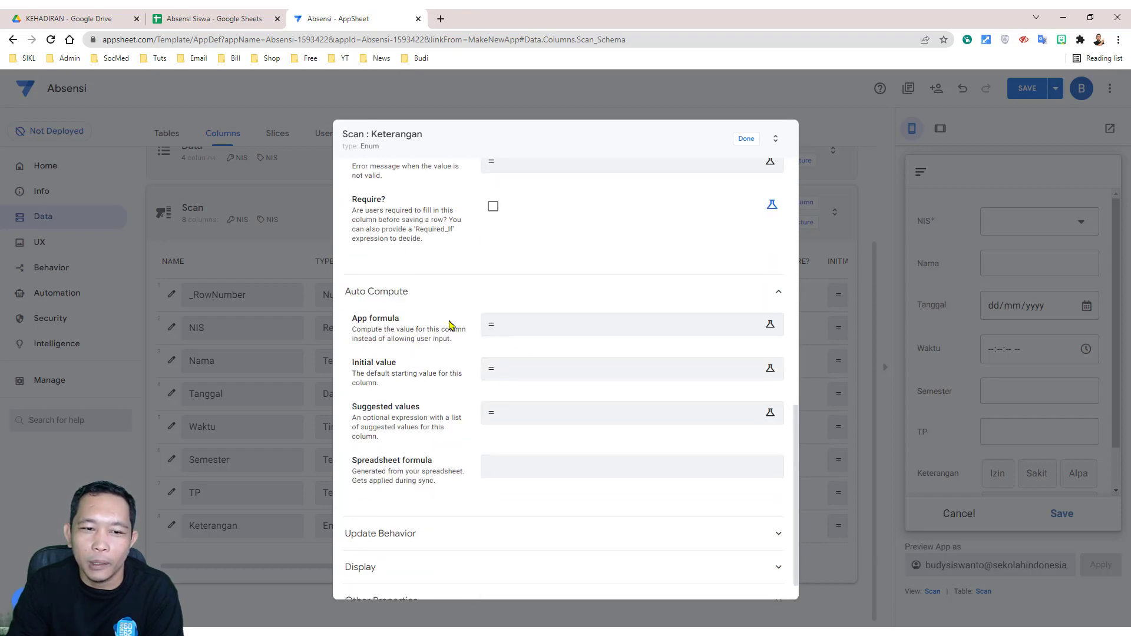
scroll(518, 450, down, 1)
click(522, 489)
scroll(520, 466, down, 3)
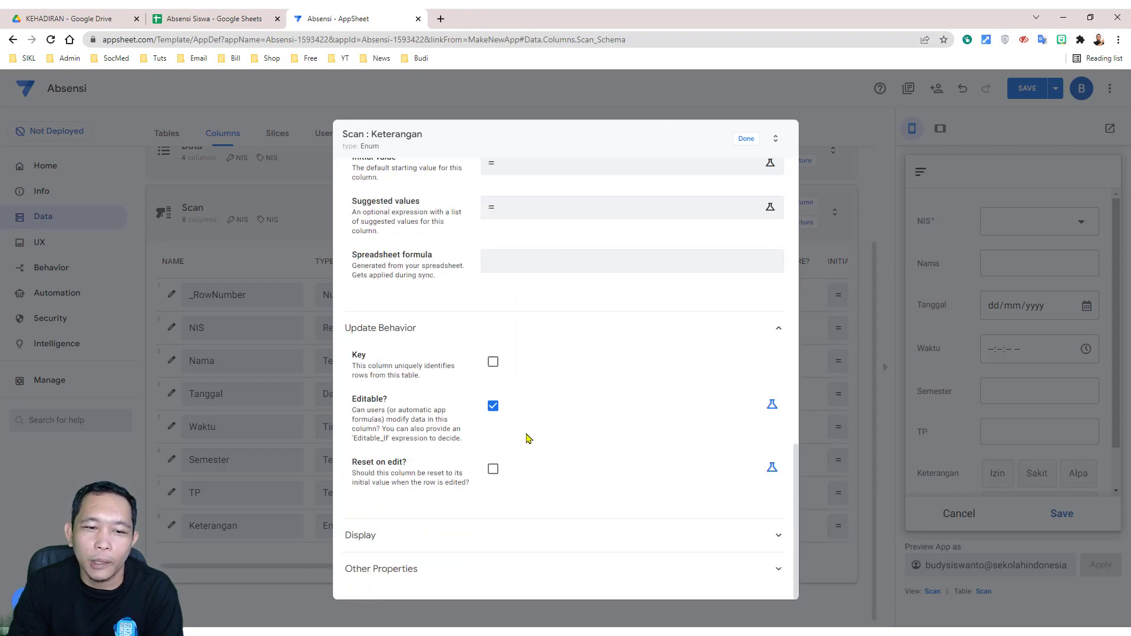
click(497, 536)
scroll(507, 497, down, 3)
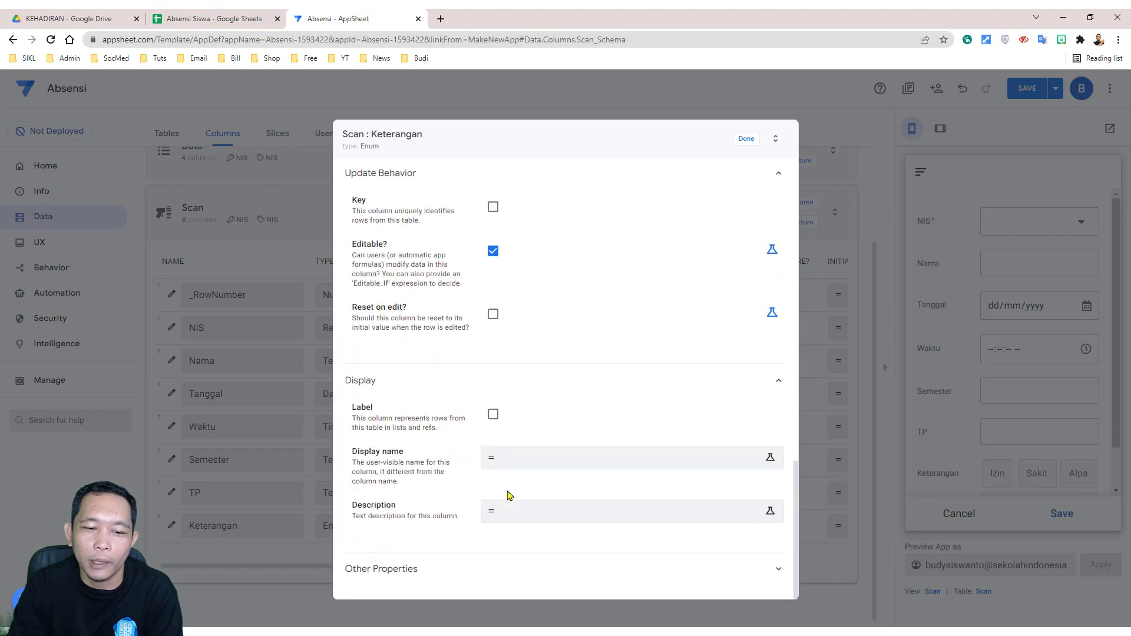
click(513, 564)
scroll(520, 489, down, 4)
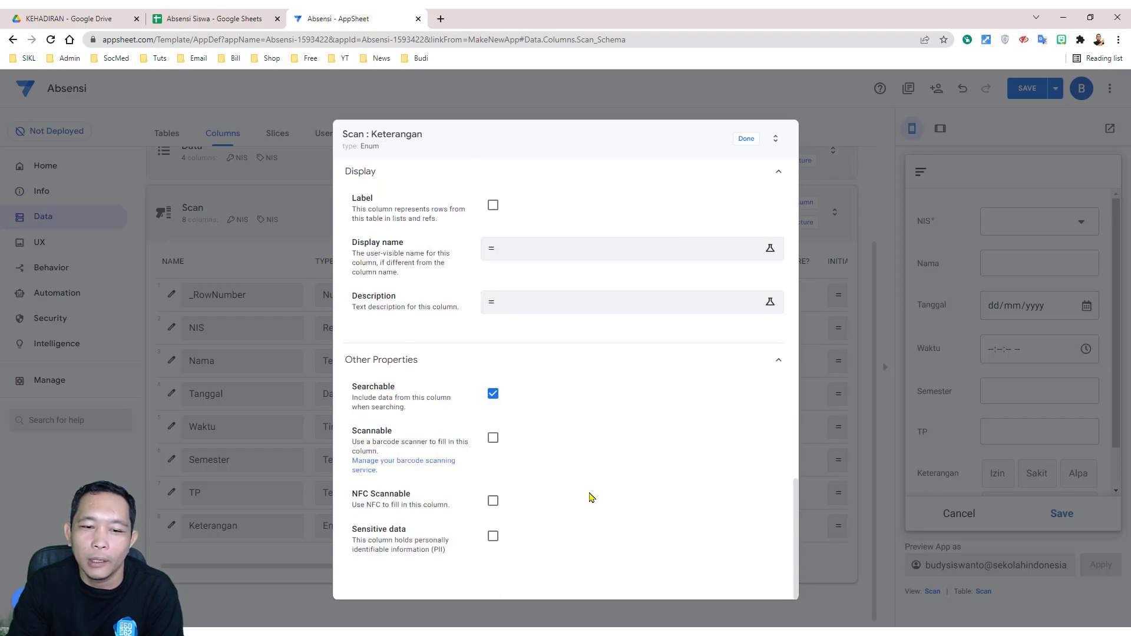
Confirm the Keterangan column's settings and save the app.
click(742, 140)
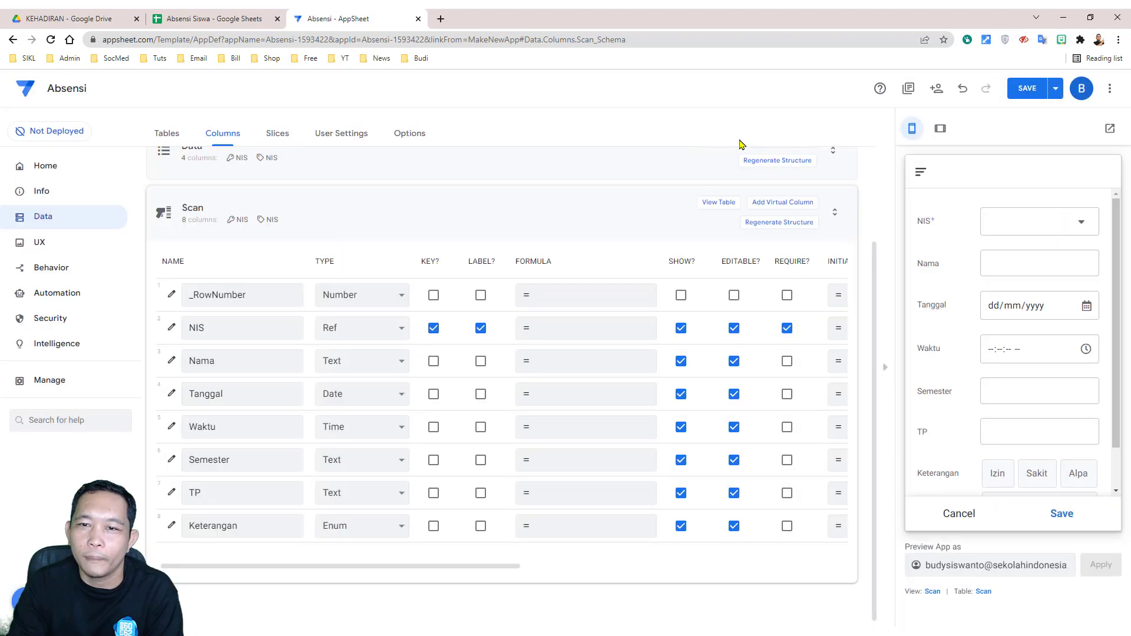
click(1025, 90)
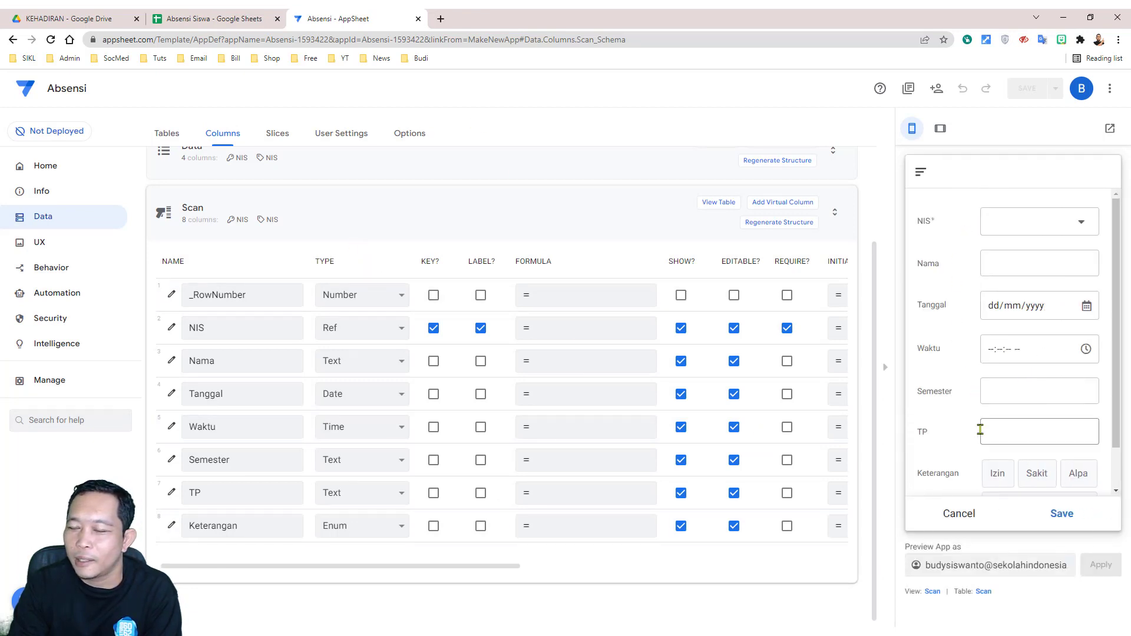
scroll(941, 420, down, 1)
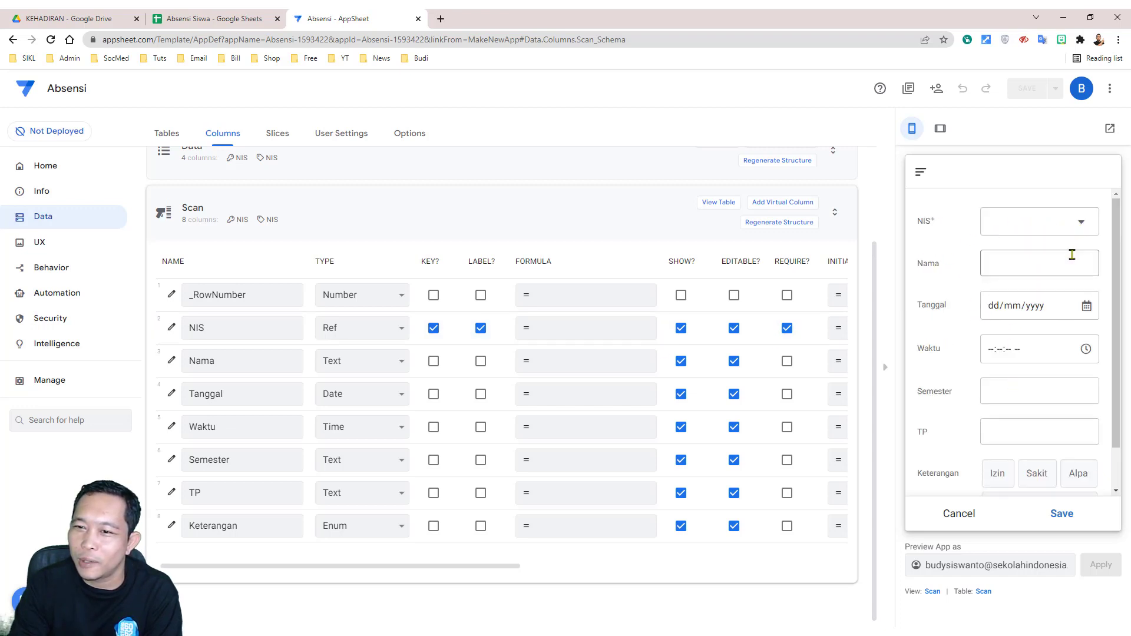
scroll(1055, 413, down, 1)
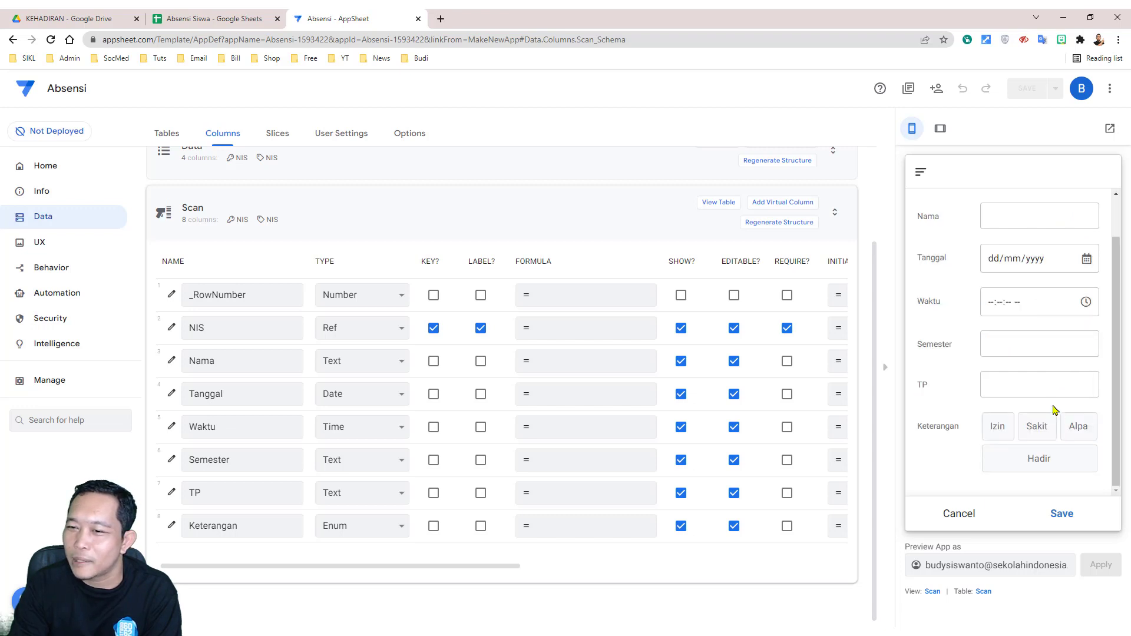
scroll(1028, 336, up, 1)
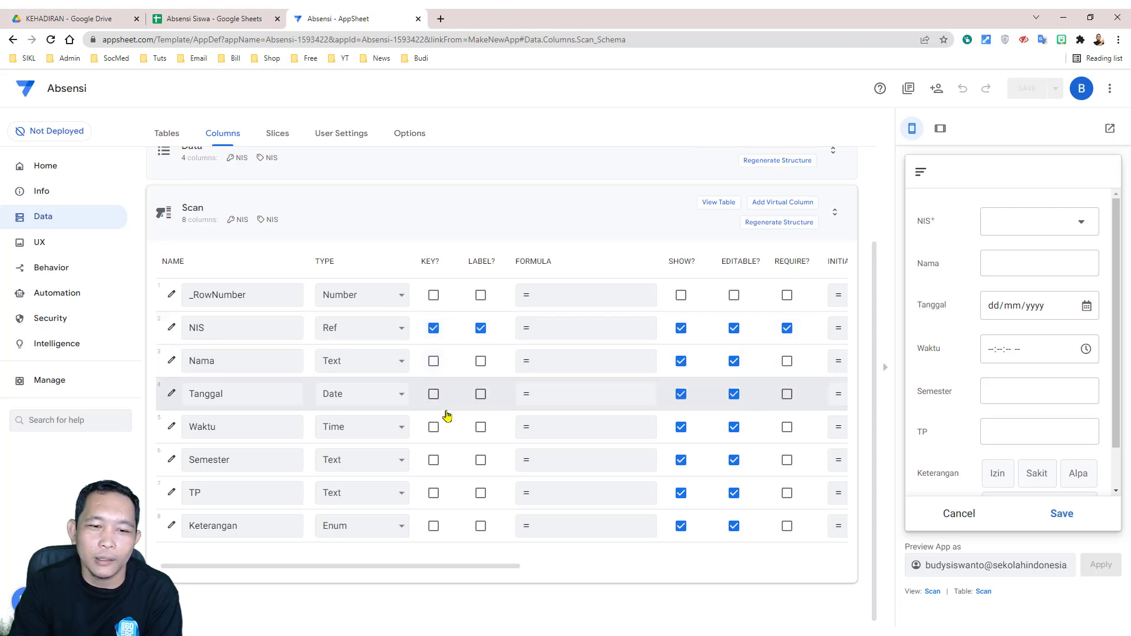
Make Waktu the Scan table's key instead of NIS, require every column from NIS to Keterangan, and save the app.
click(434, 428)
click(433, 328)
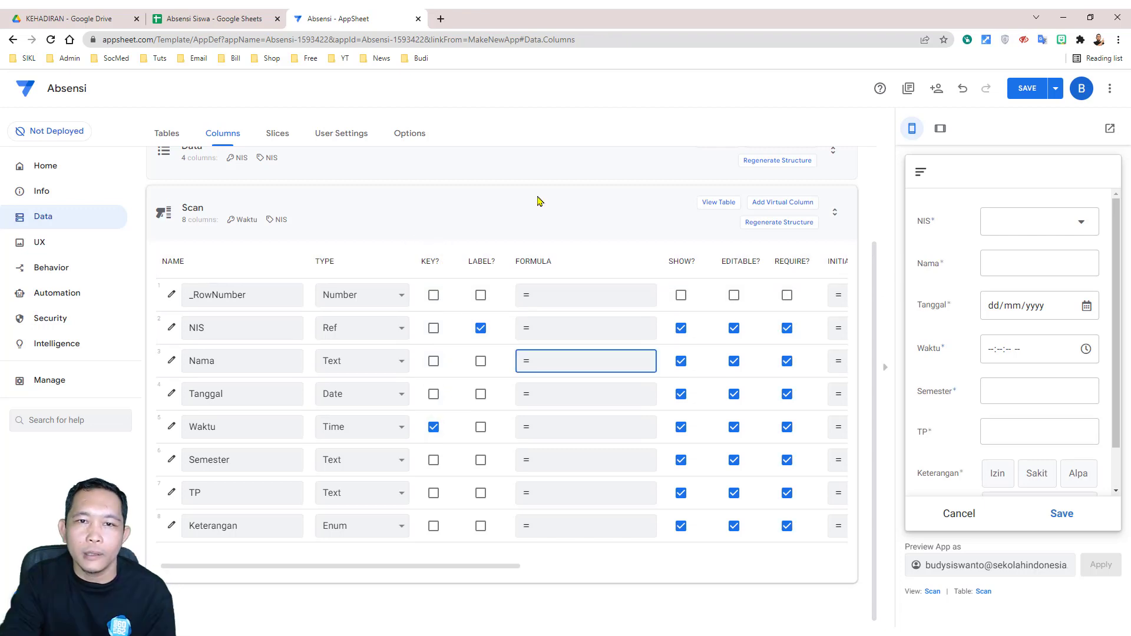
click(1027, 89)
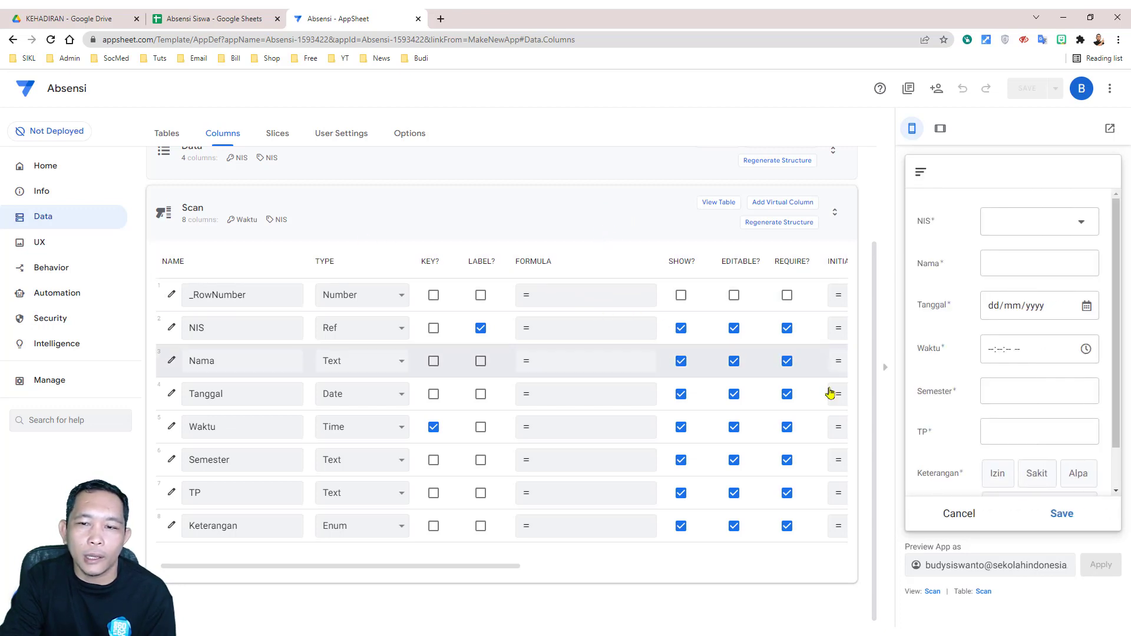
Turn the Require option off and back on for the Scan table's NIS, Nama and Tanggal columns, and save the app.
scroll(171, 171, up, 2)
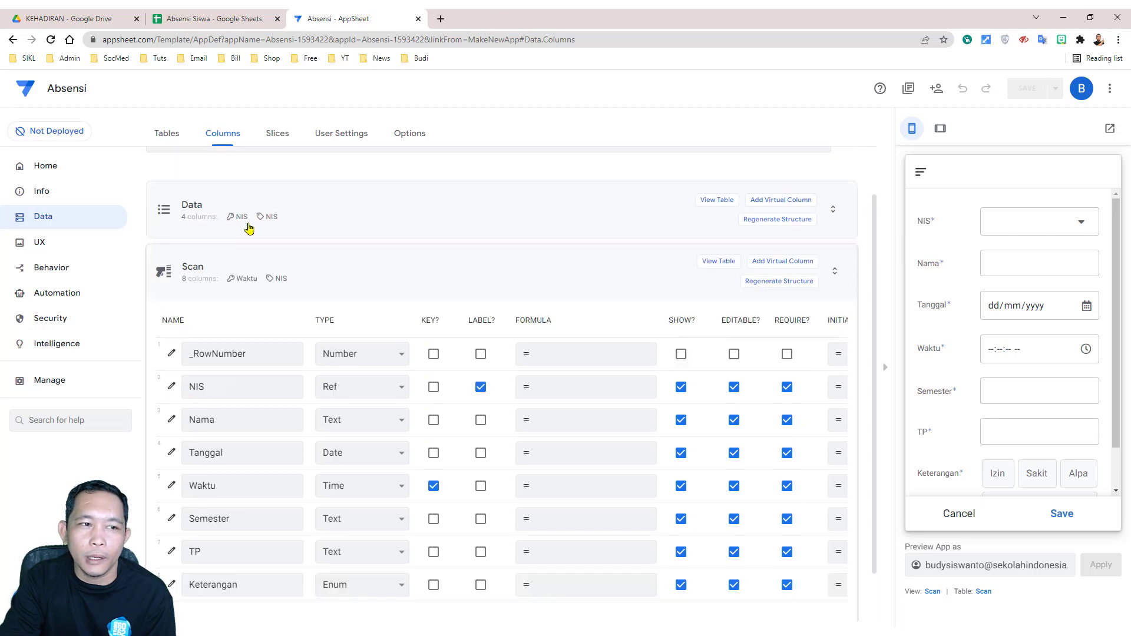
scroll(626, 316, down, 2)
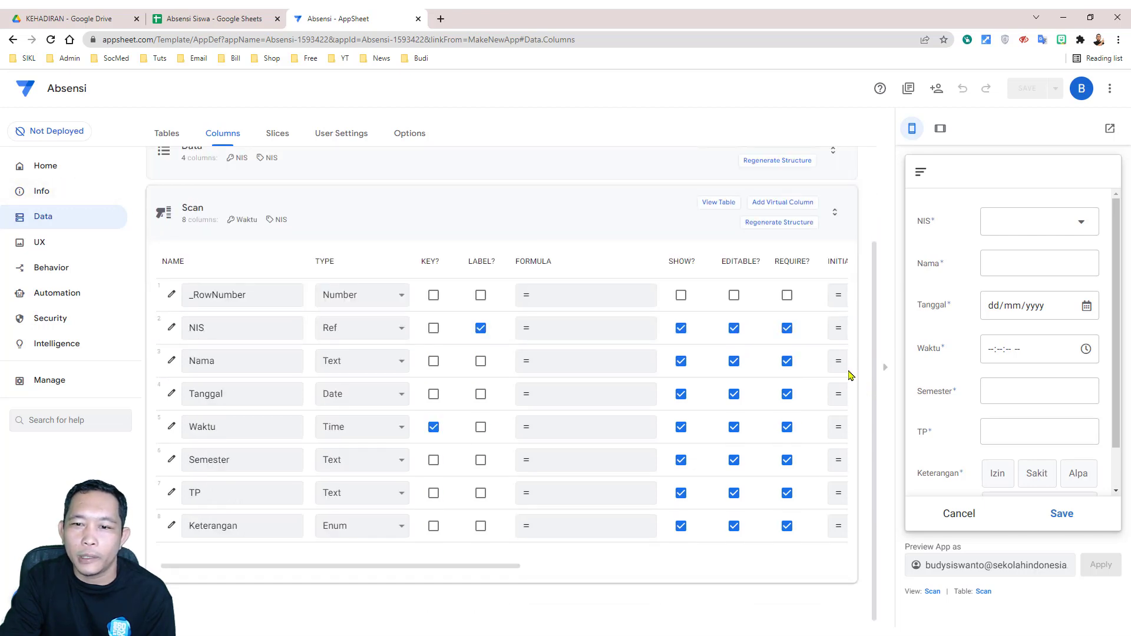
click(787, 328)
click(787, 328)
click(787, 361)
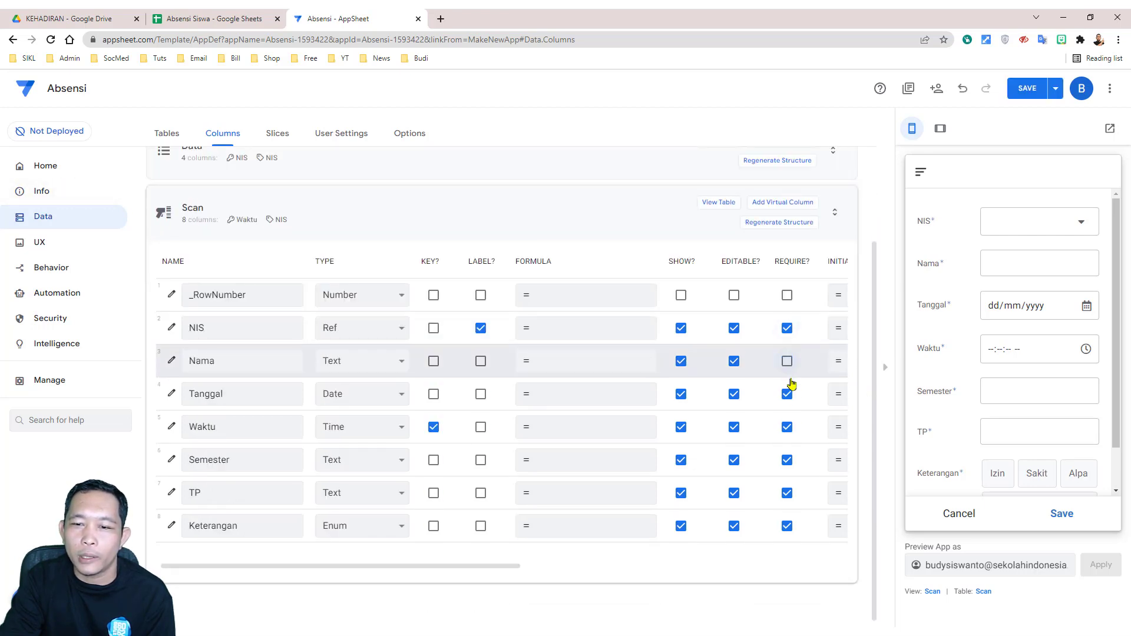
click(787, 395)
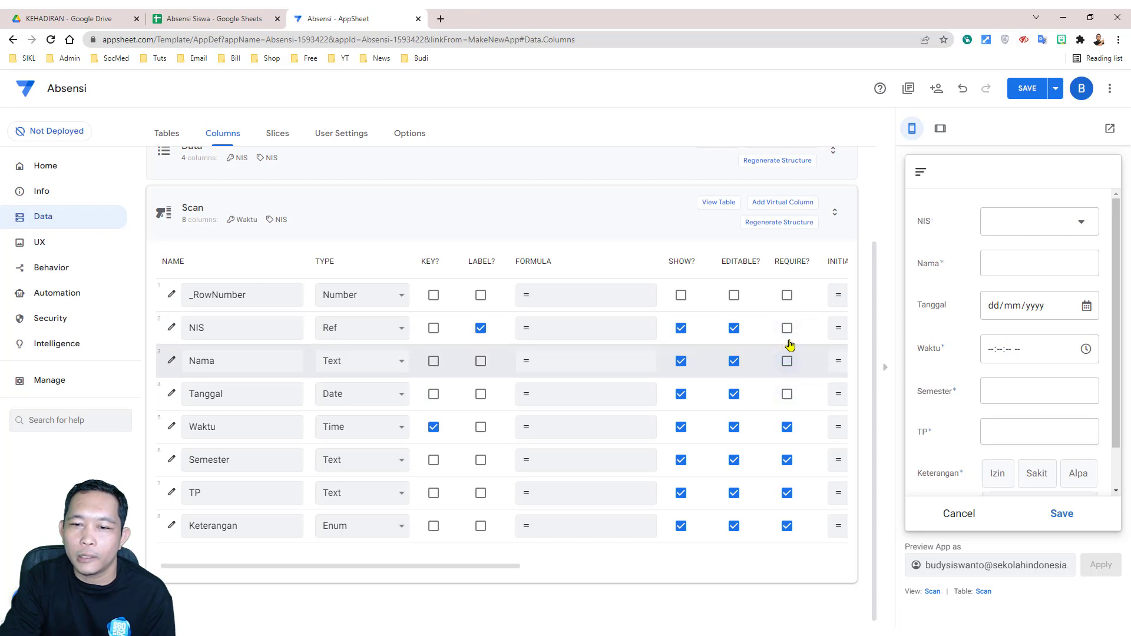
click(787, 361)
click(787, 394)
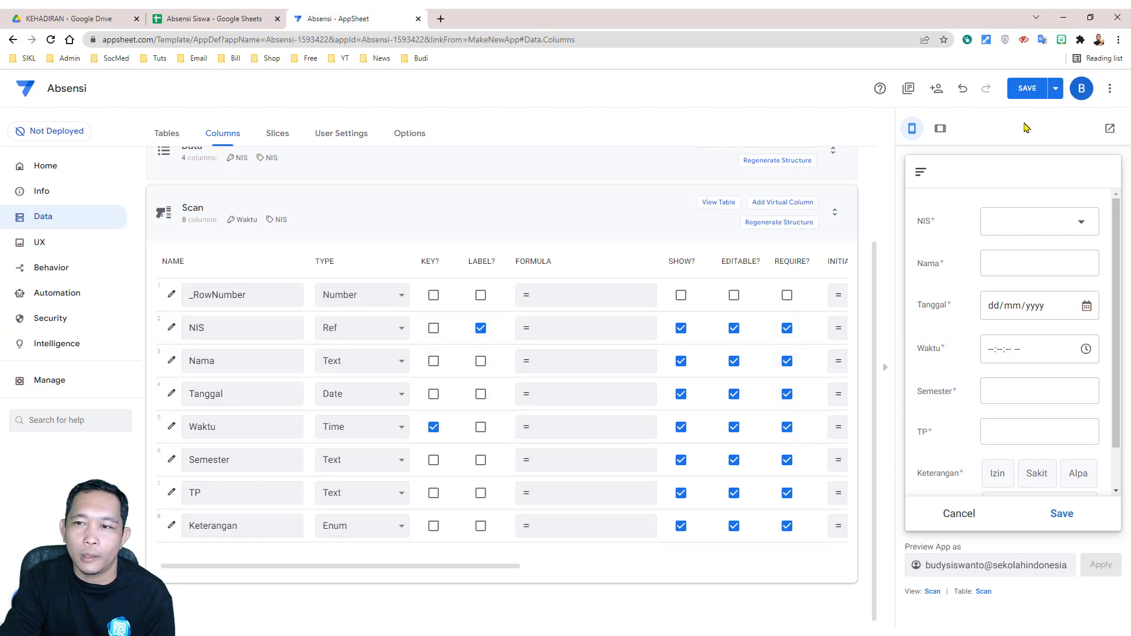
click(1026, 89)
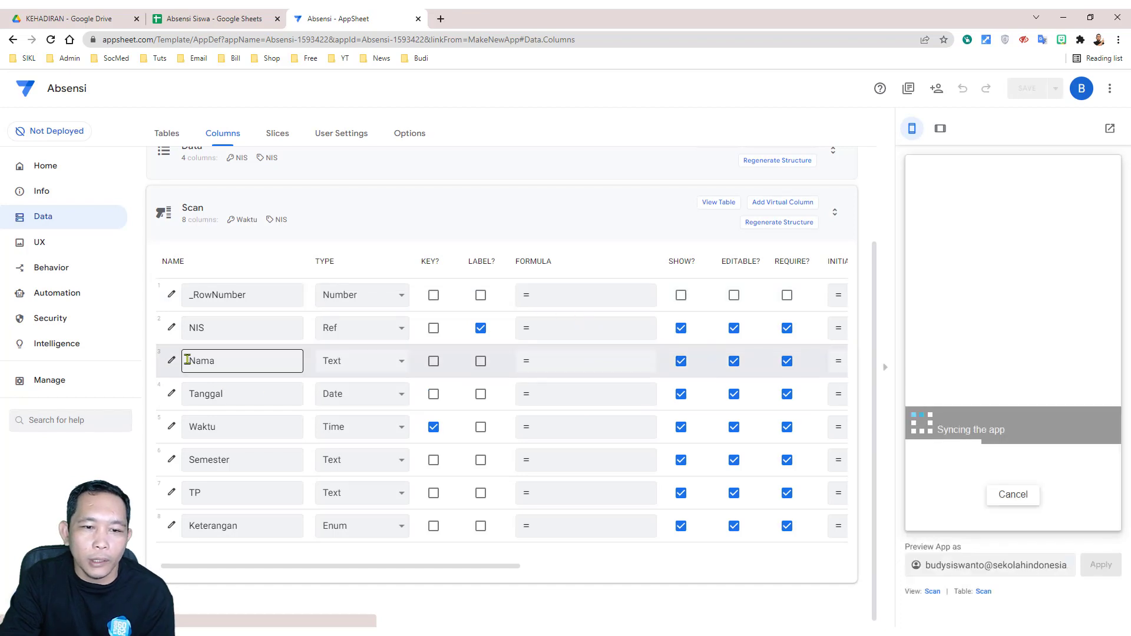
Set the app formula of the Scan table's Nama column to [NIS].[Nama] and save the app.
click(543, 361)
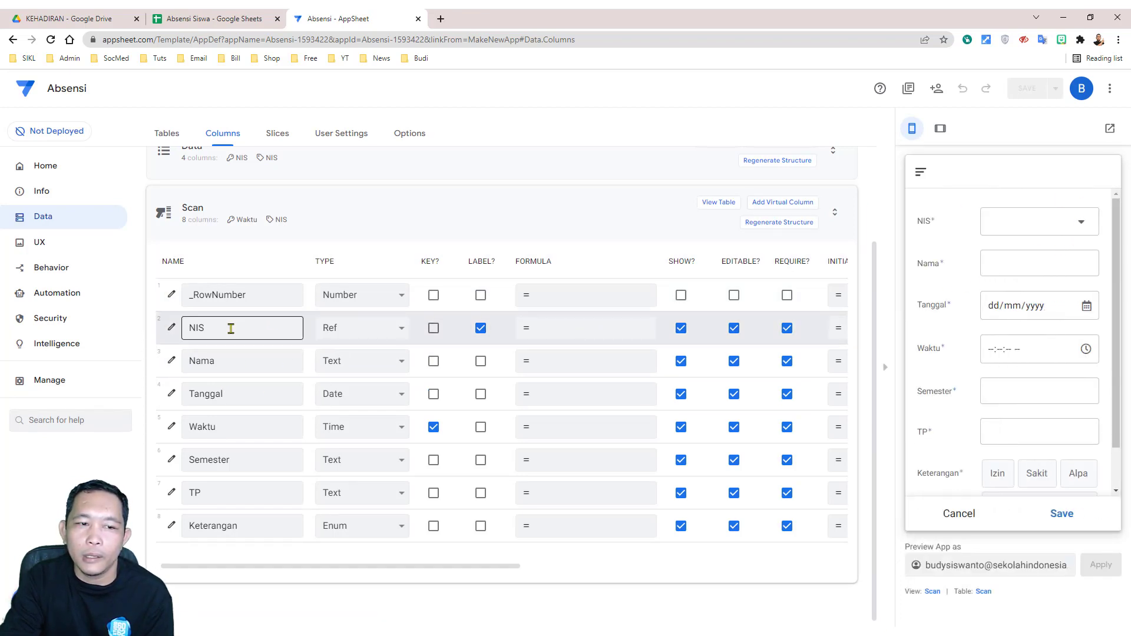
click(518, 332)
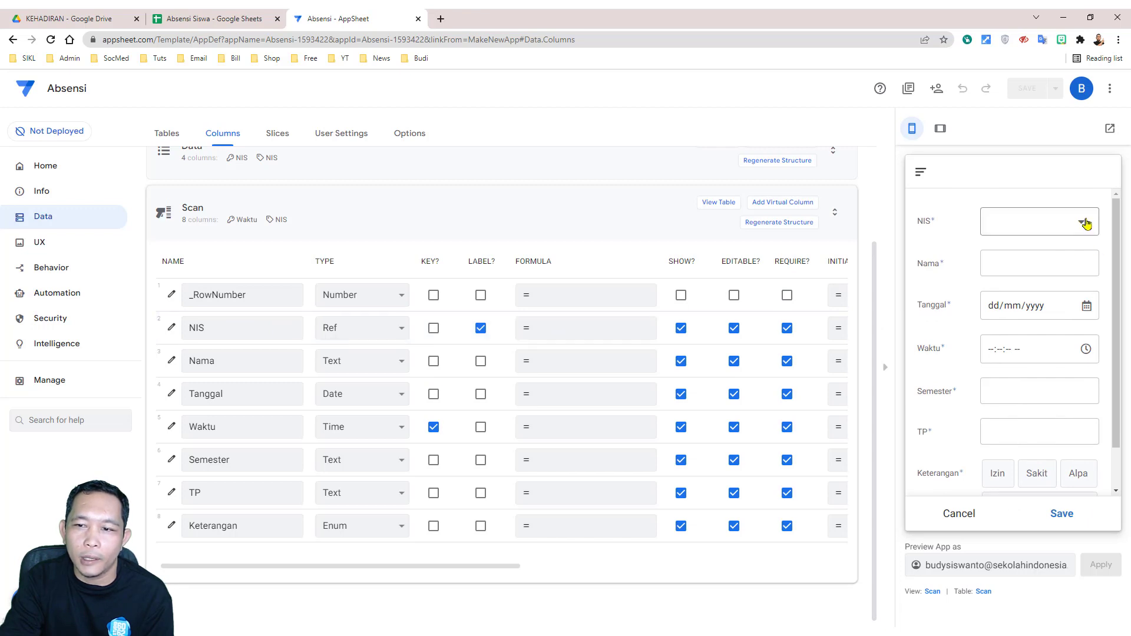
click(1006, 265)
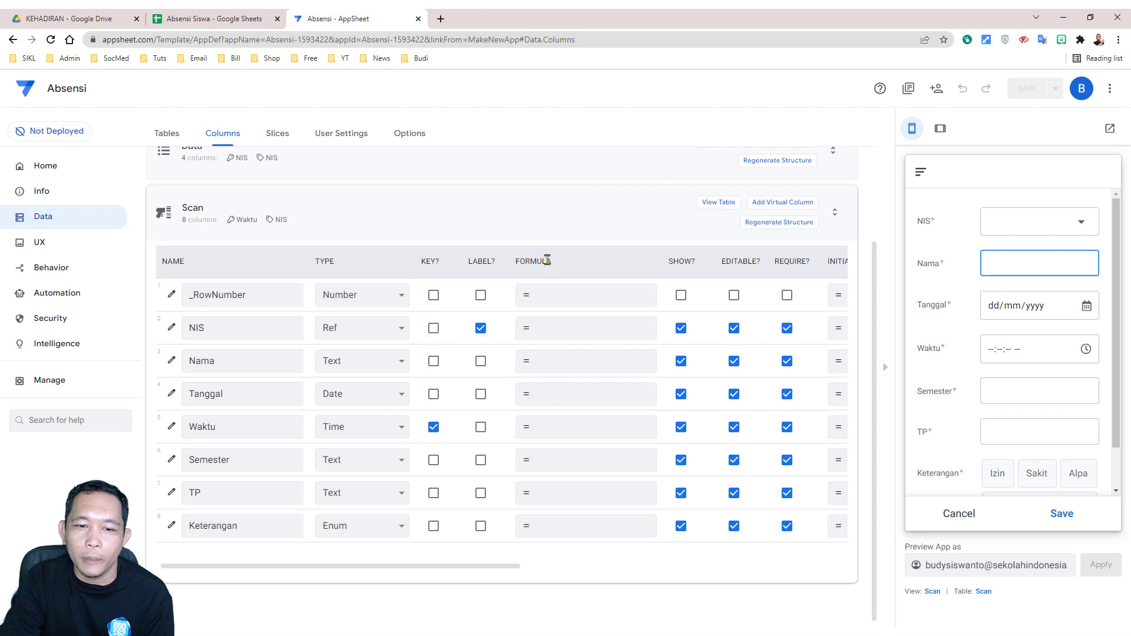
click(563, 365)
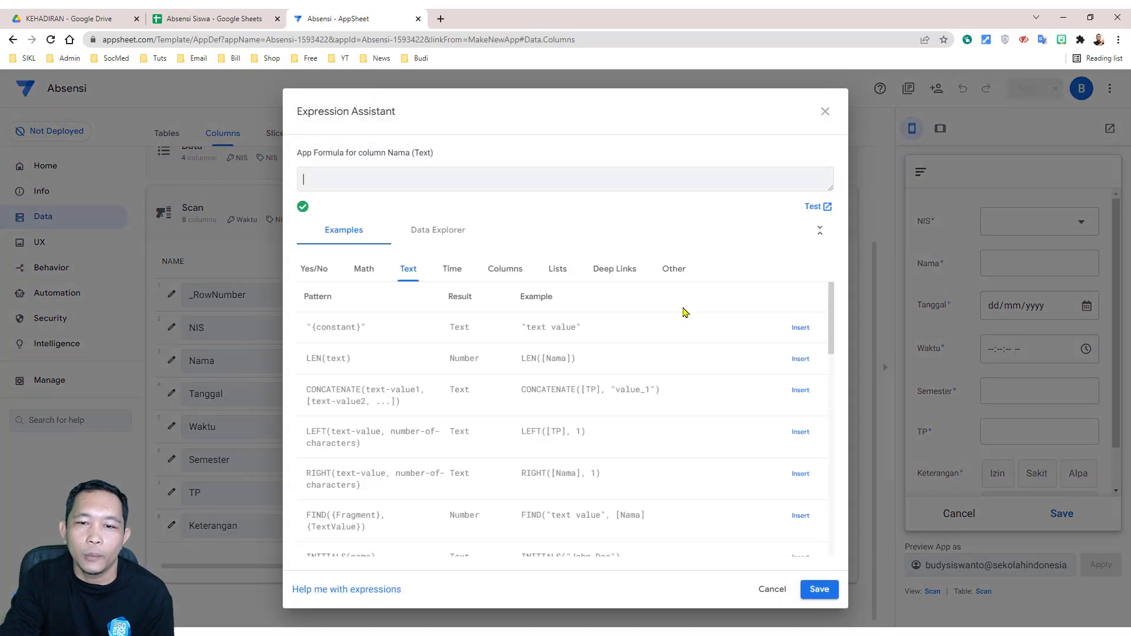
click(675, 272)
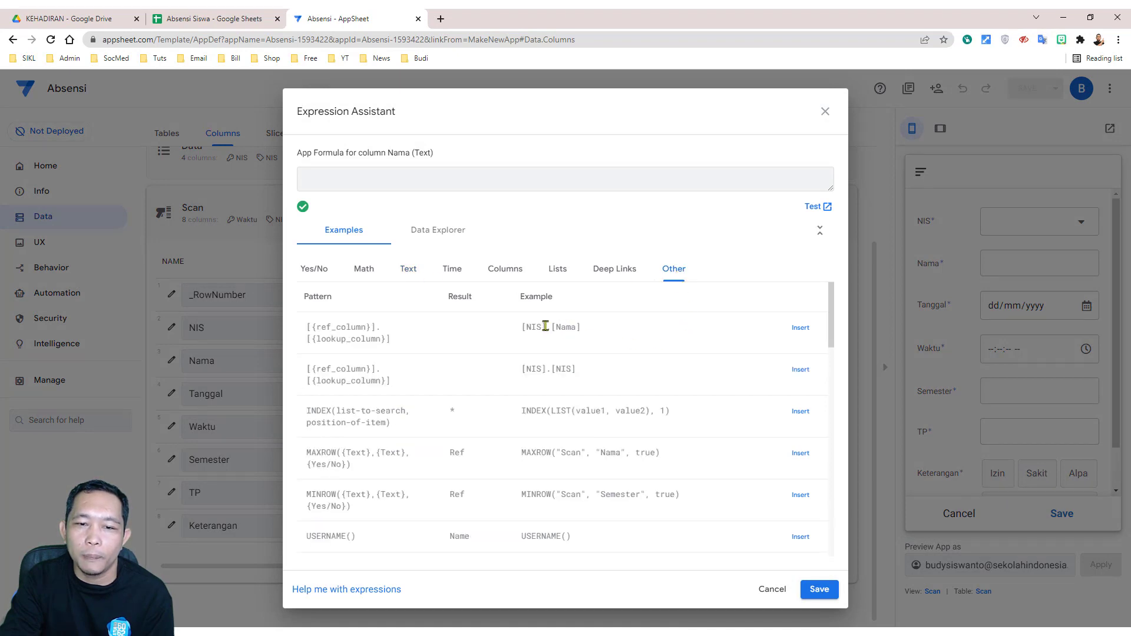
click(802, 328)
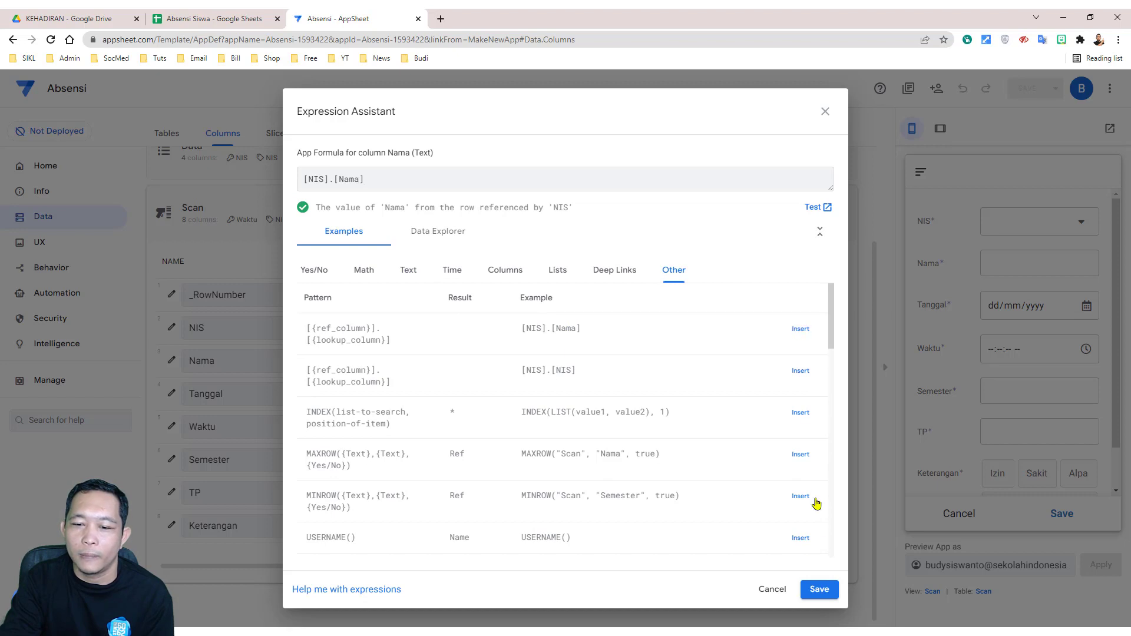
click(826, 586)
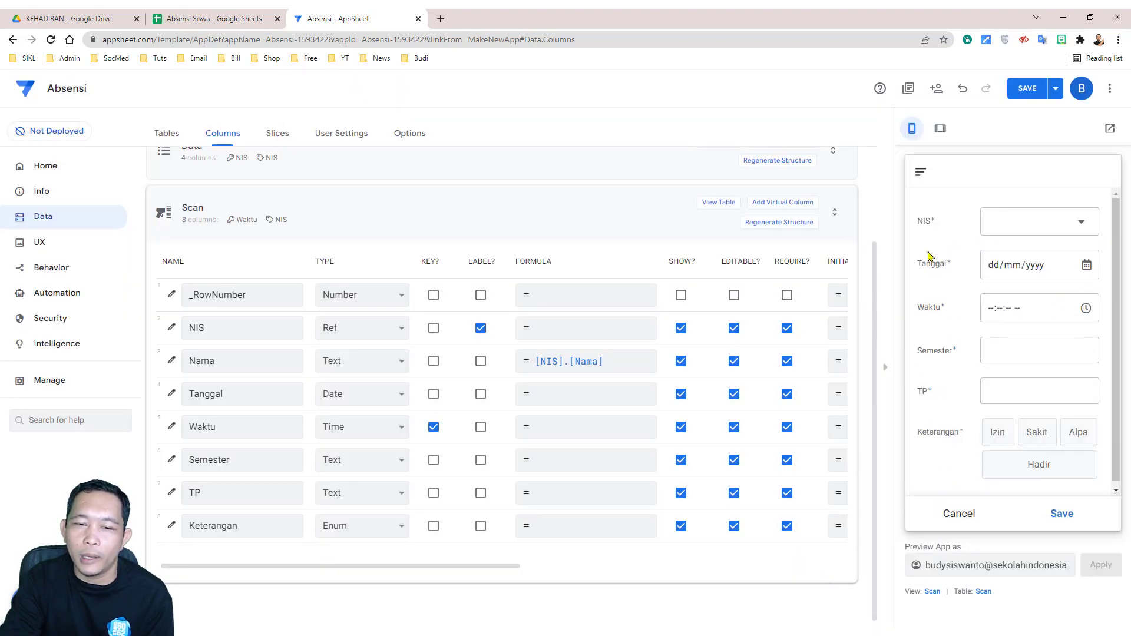
click(1025, 90)
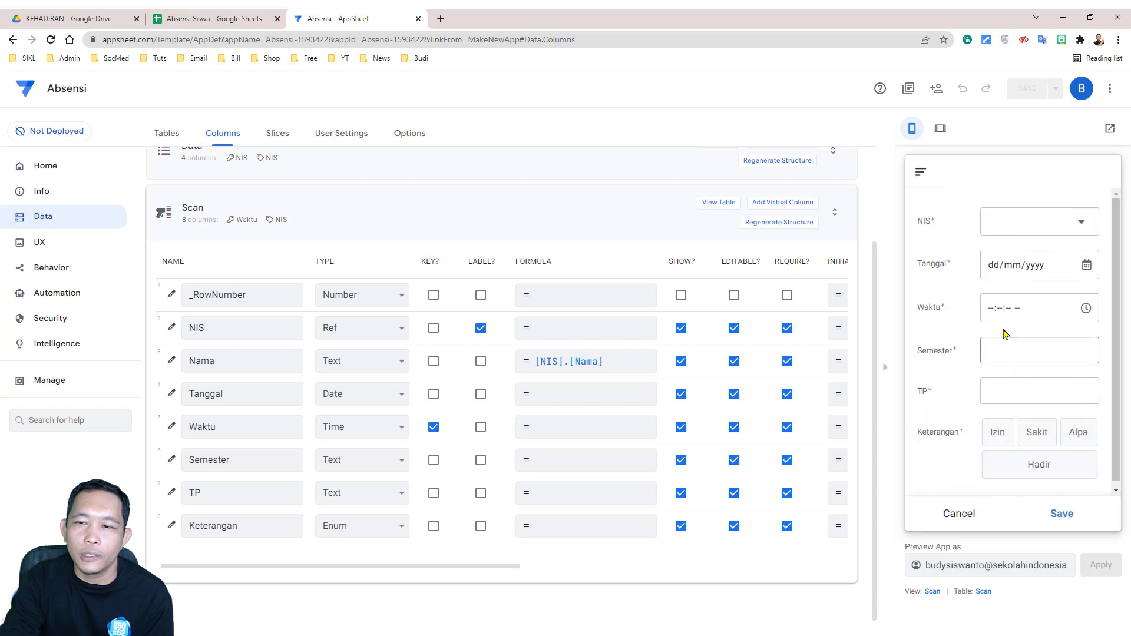
Test the Nama lookup in the Scan form preview by choosing the first student's NIS, and cancel the entry.
click(1082, 227)
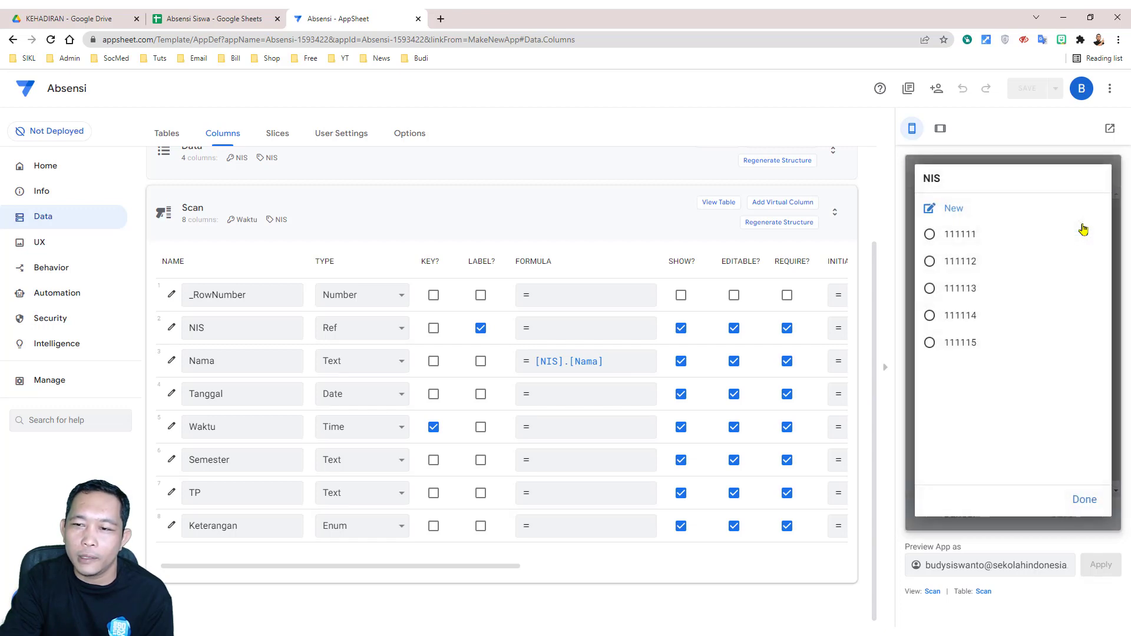
click(930, 235)
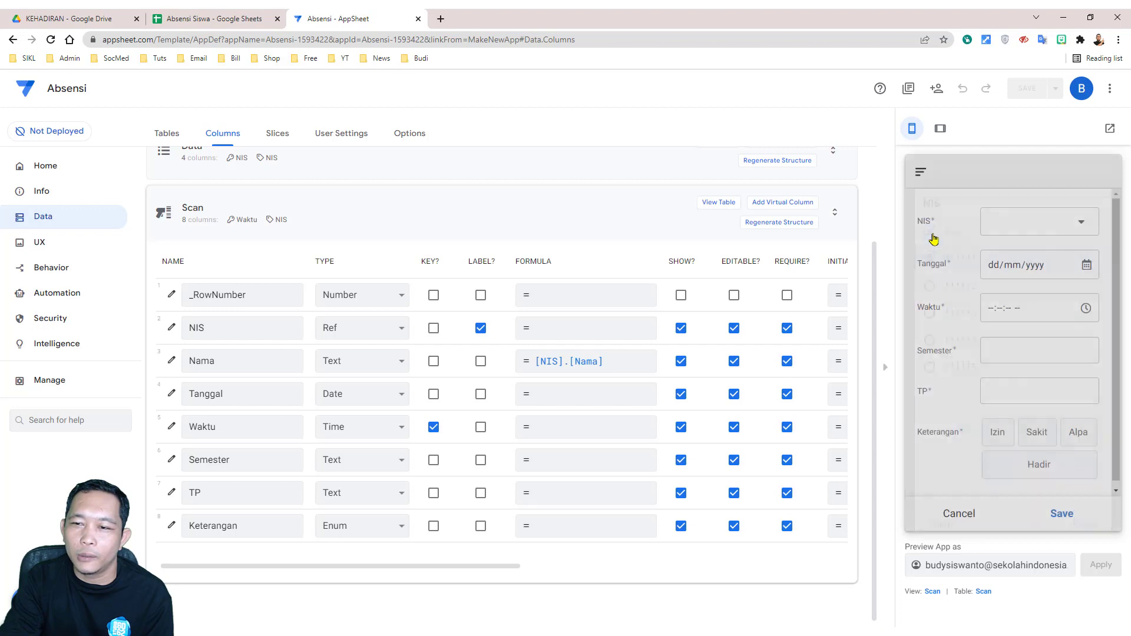
triple_click(1023, 266)
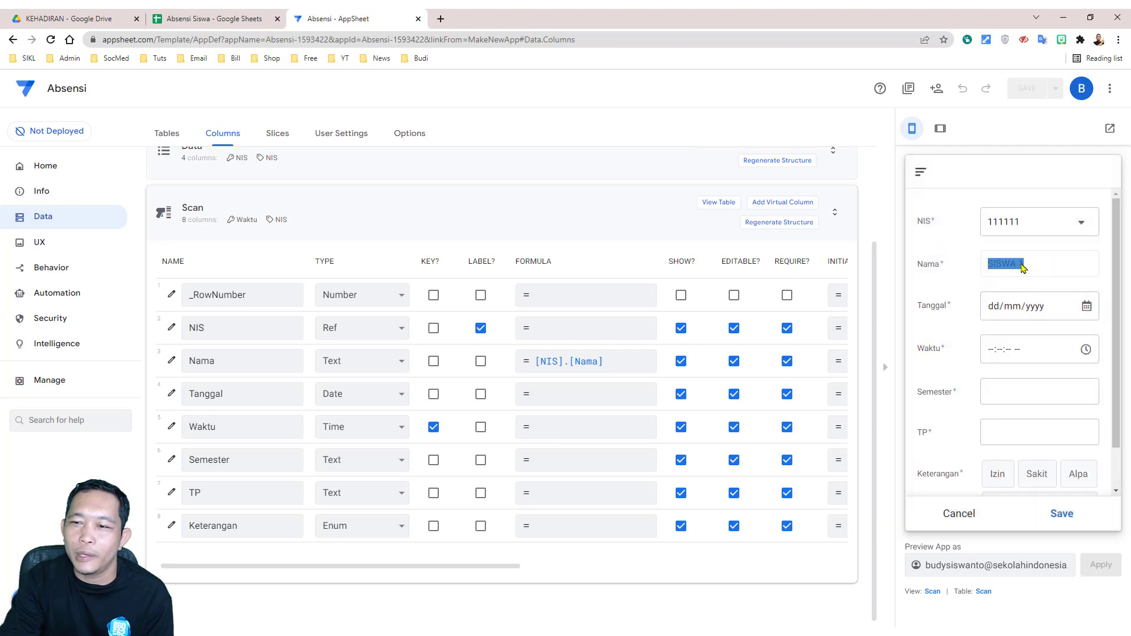
click(1041, 272)
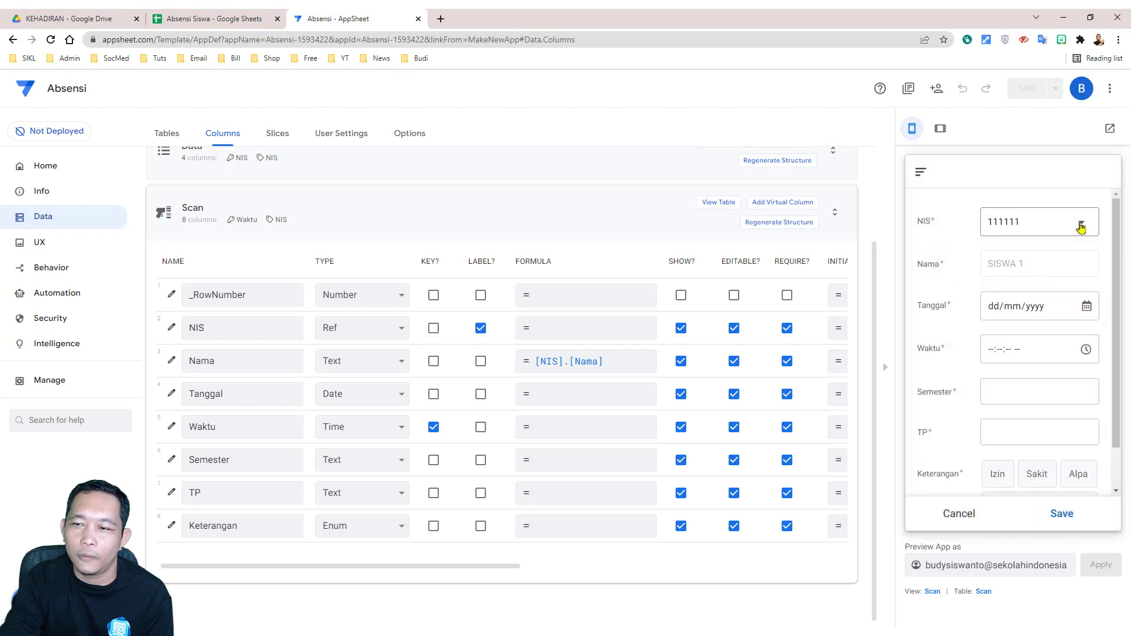
click(973, 517)
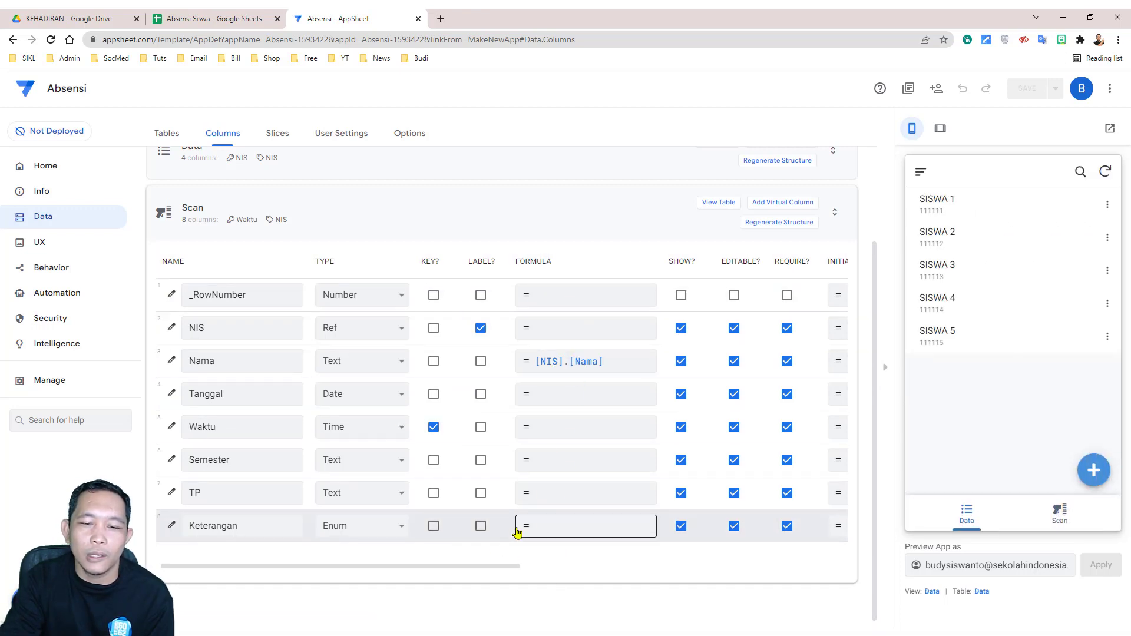
Reopen the Scan form in the app preview.
drag(470, 568, 588, 570)
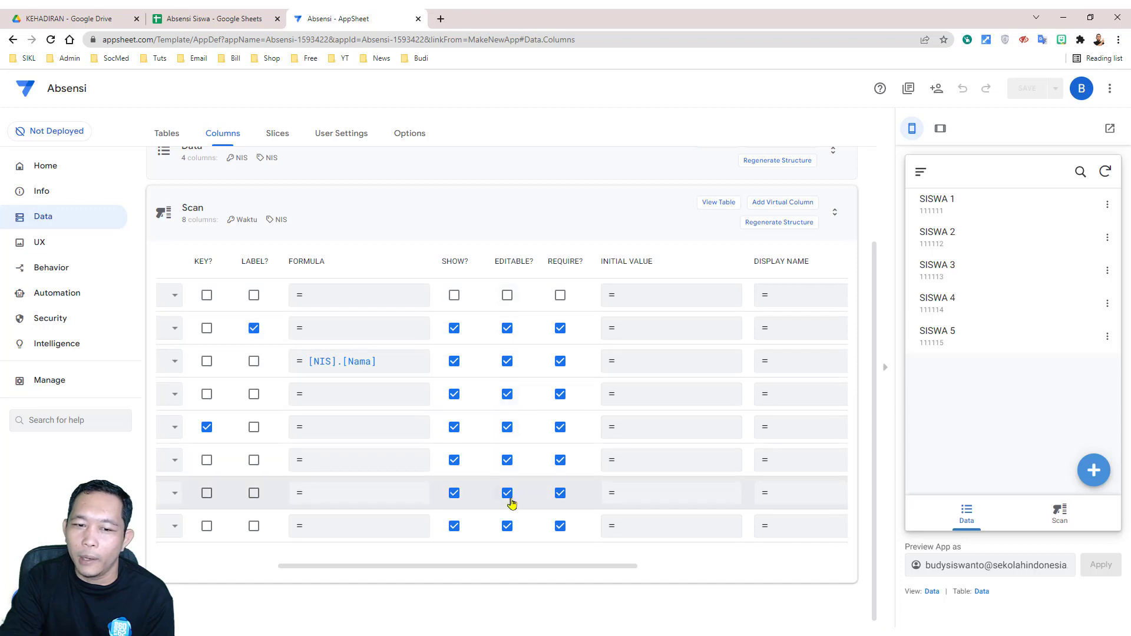
drag(533, 569, 525, 568)
scroll(504, 552, left, 3)
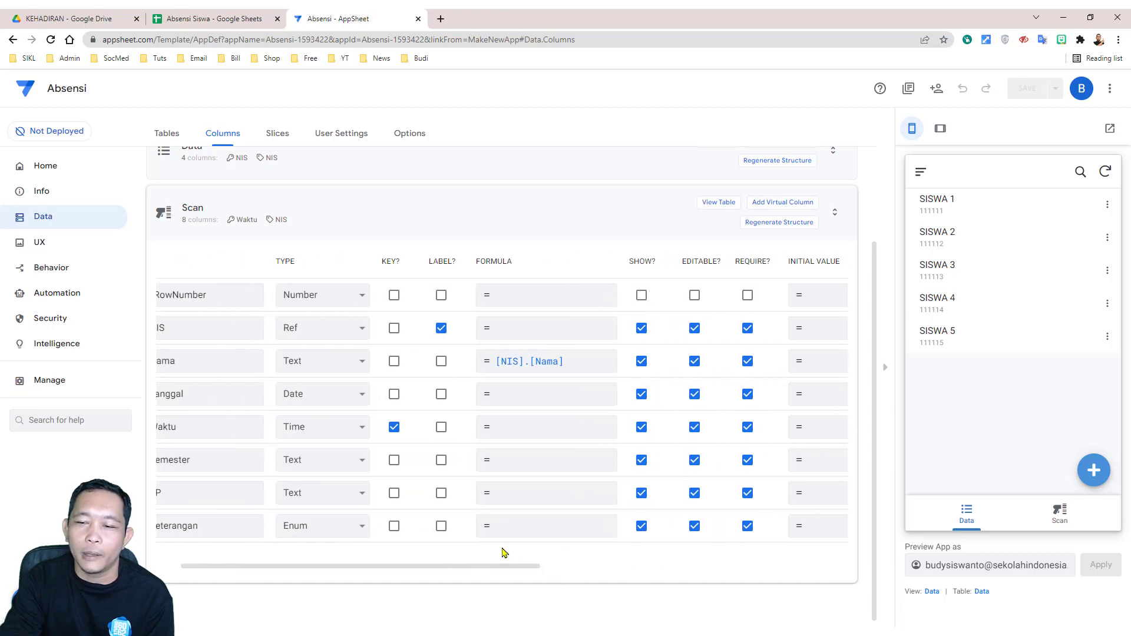
click(1058, 516)
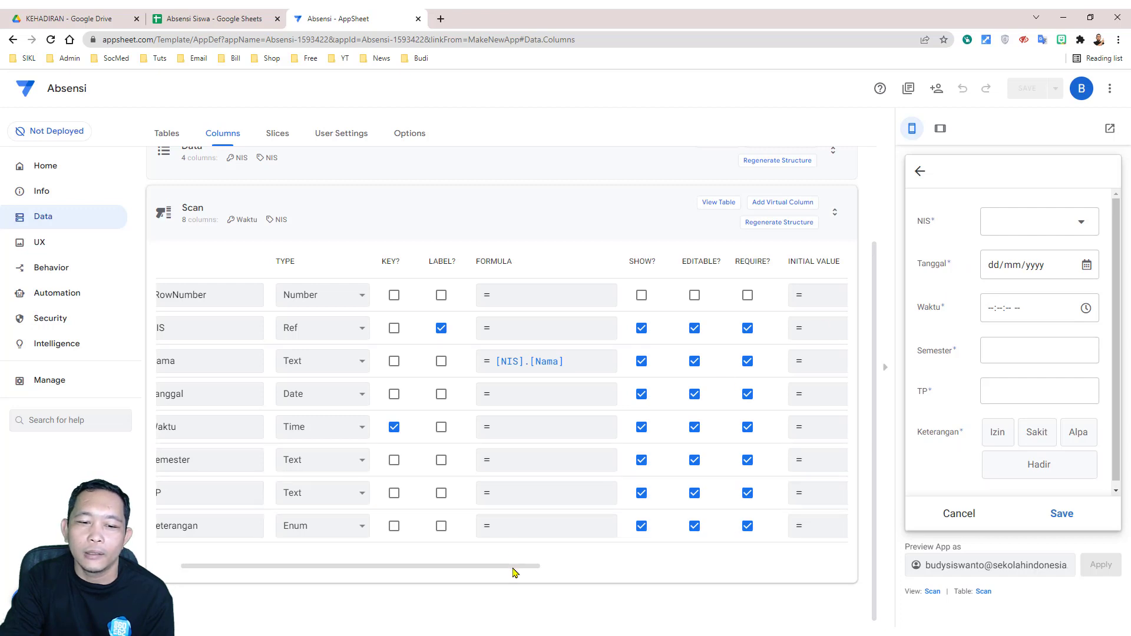
Turn the Editable option off and back on for the Scan table's Tanggal column, and save the app.
scroll(513, 568, left, 1)
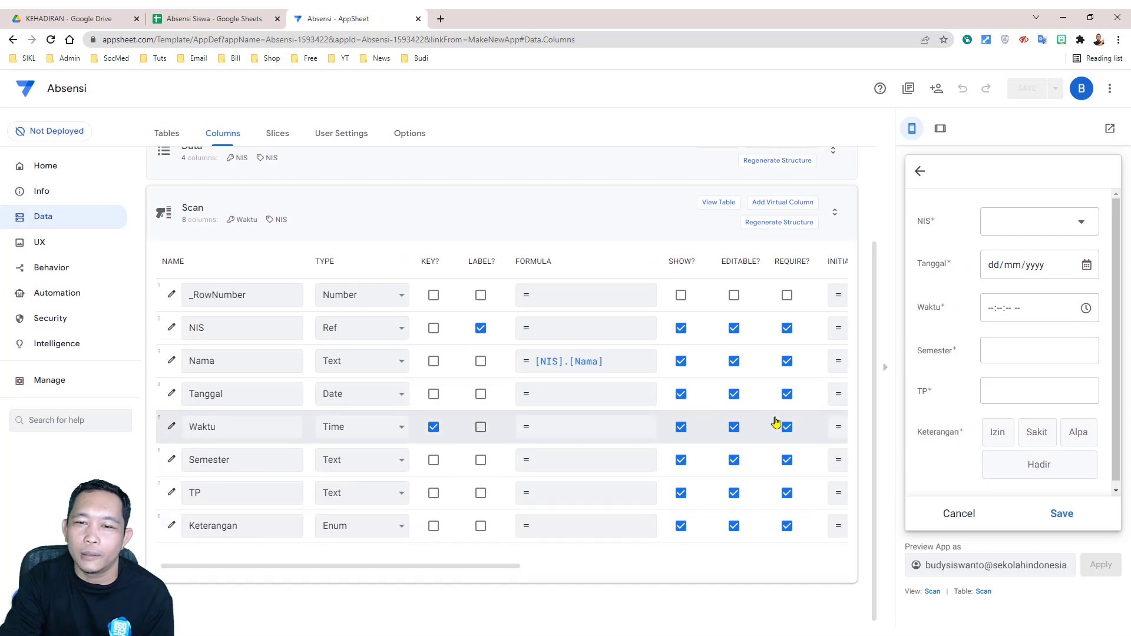
click(735, 397)
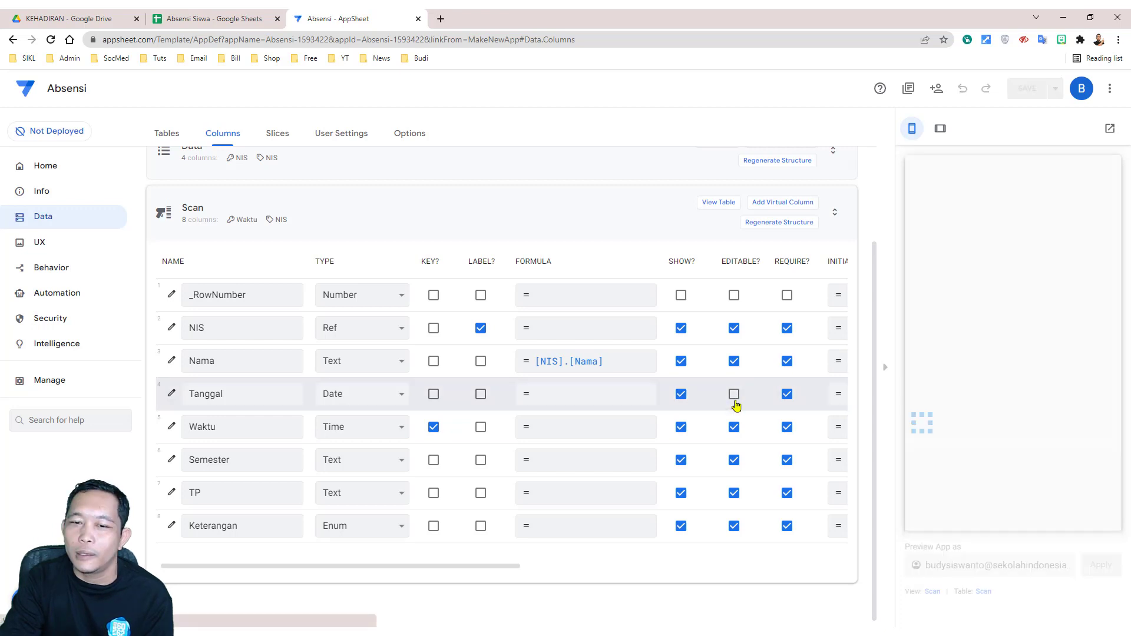
click(735, 396)
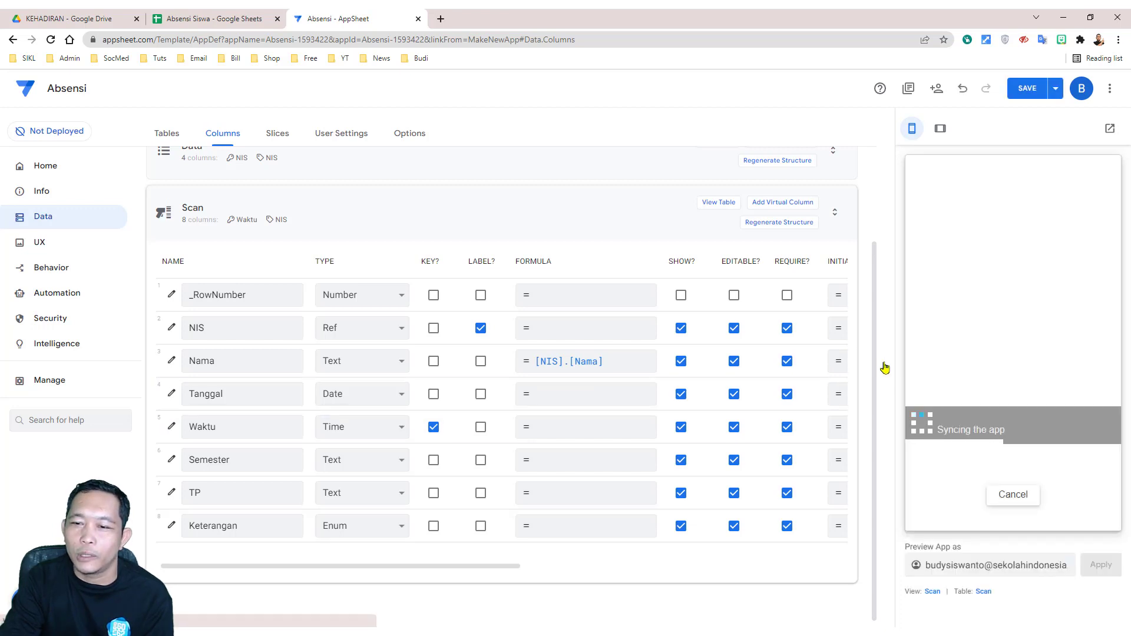
click(1029, 95)
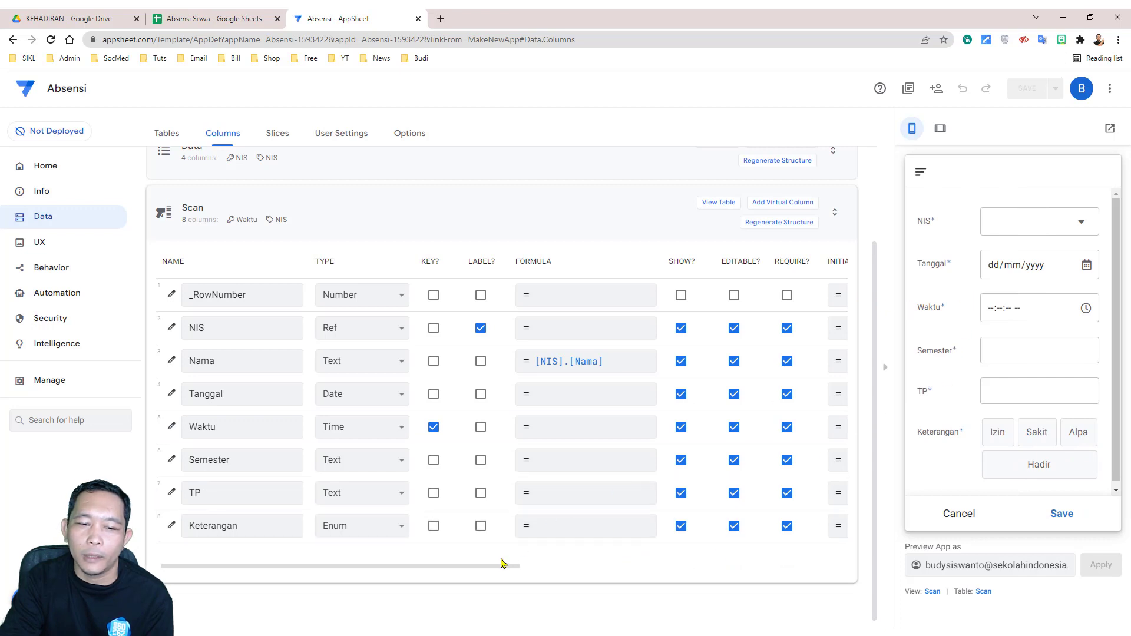
Set the initial value of the Scan table's Tanggal column to TODAY() and of its Waktu column to NOW().
drag(433, 571, 592, 572)
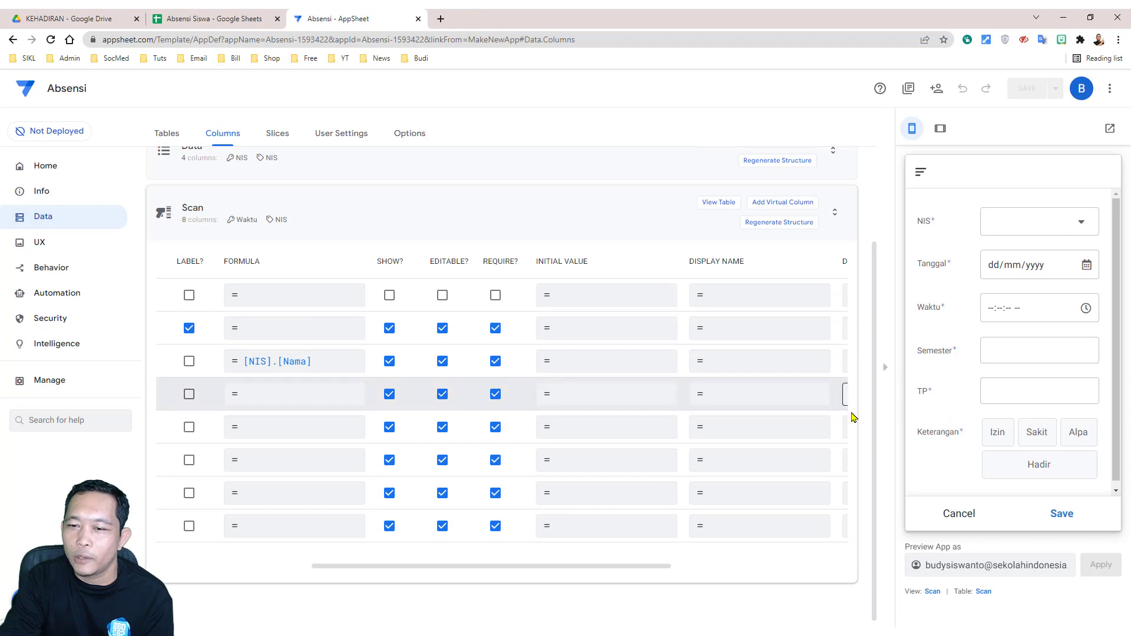
click(886, 370)
drag(737, 566, 535, 570)
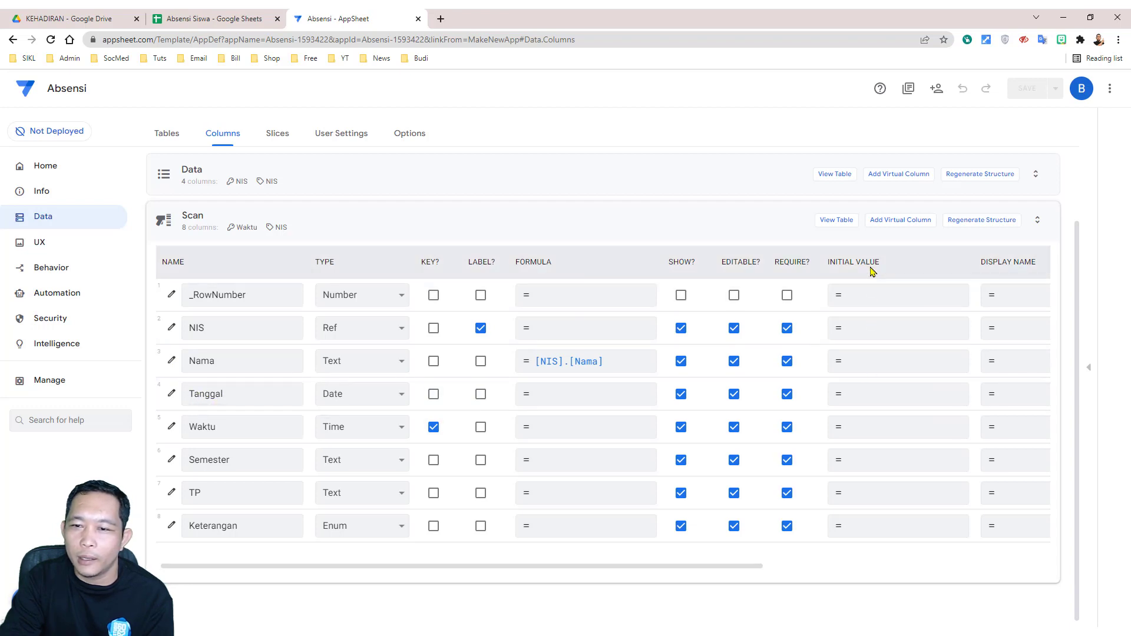
click(883, 402)
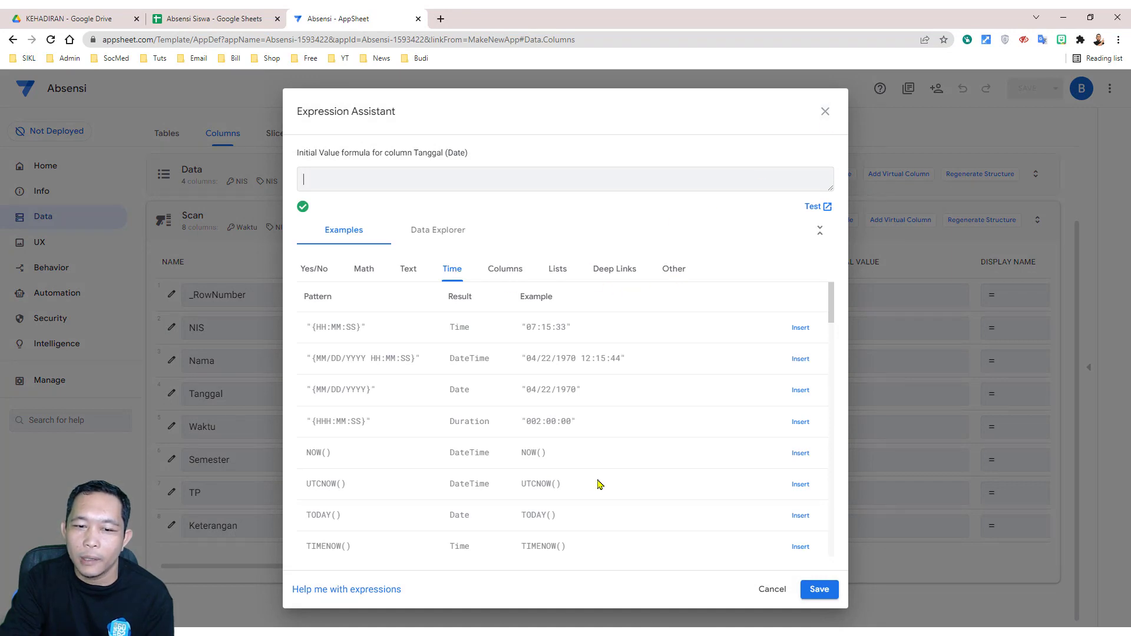
click(801, 517)
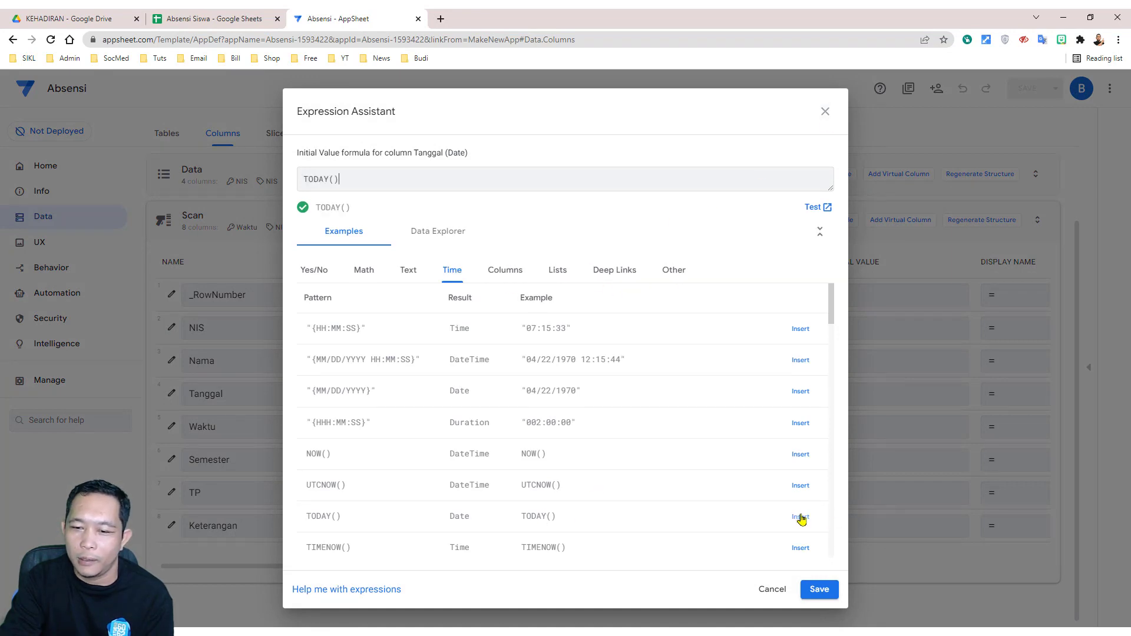
click(819, 589)
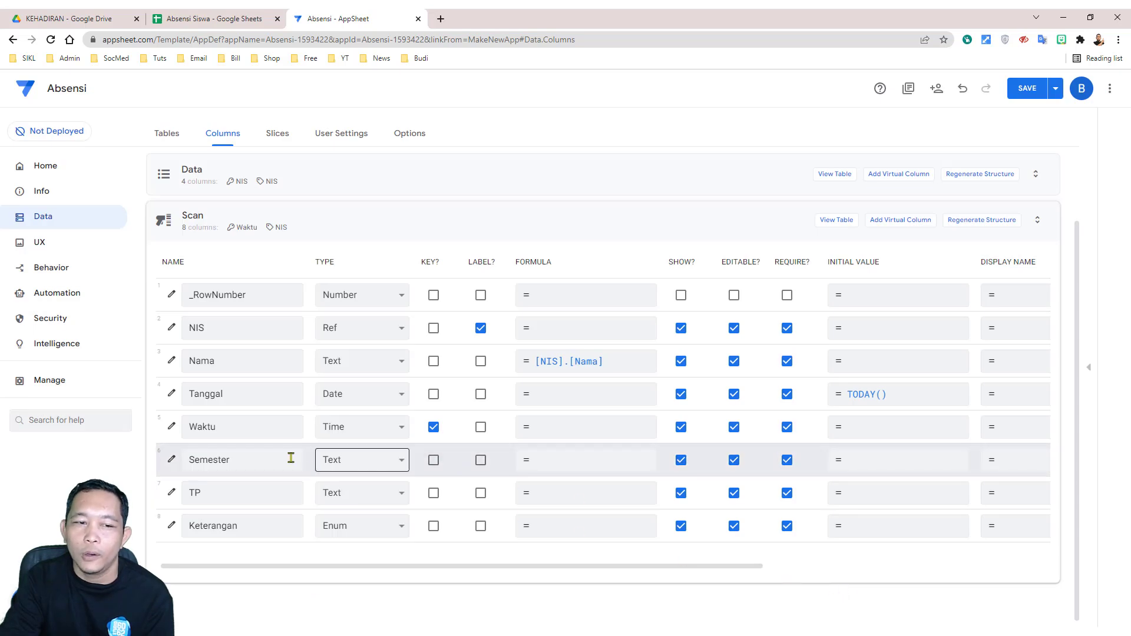
click(860, 431)
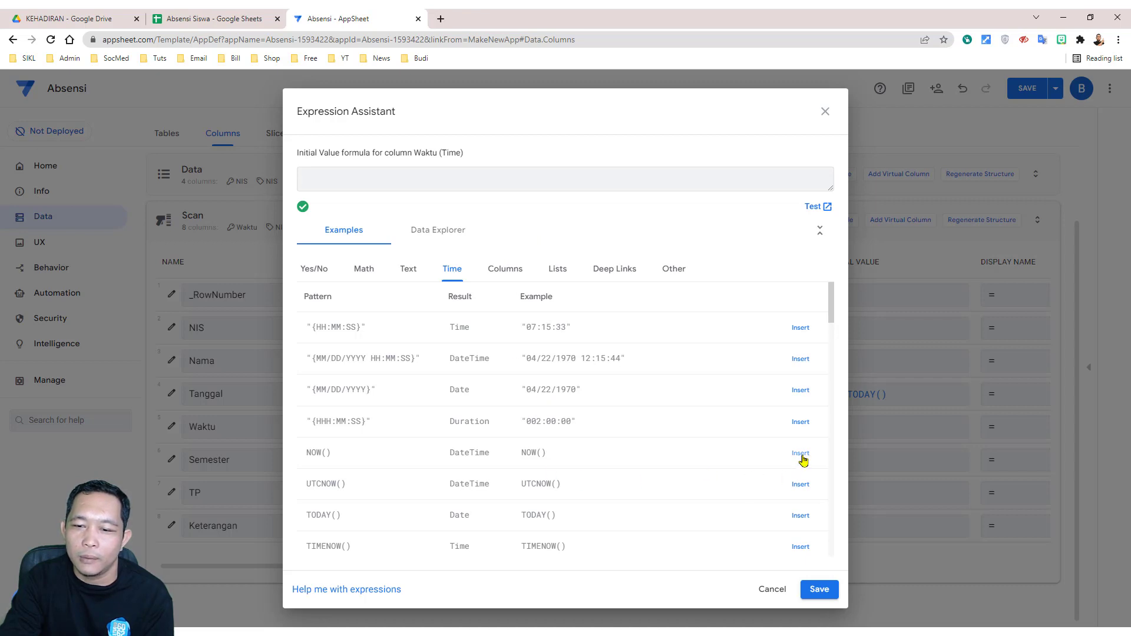
click(819, 589)
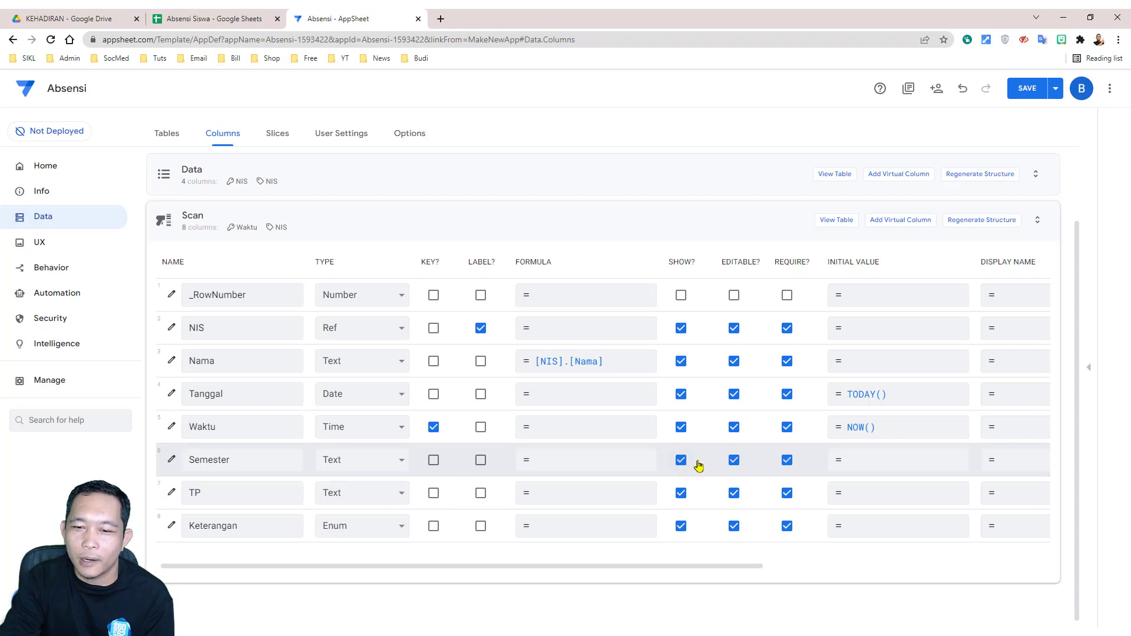
Set the initial value of the Scan table's Semester column to the text constant "Genap".
click(906, 468)
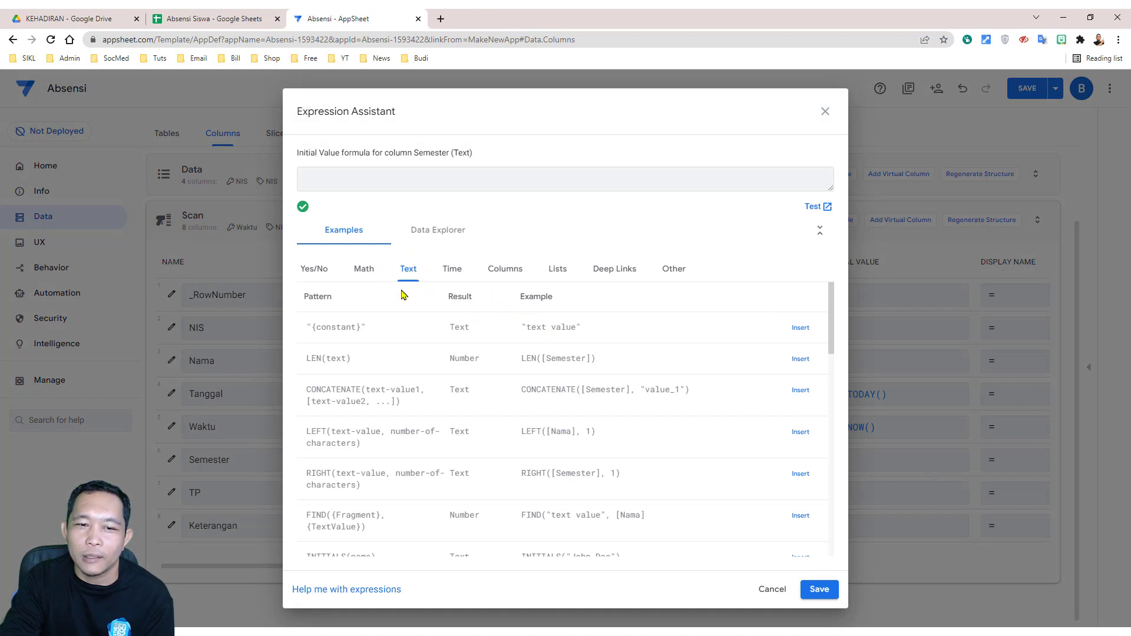
drag(526, 329, 581, 329)
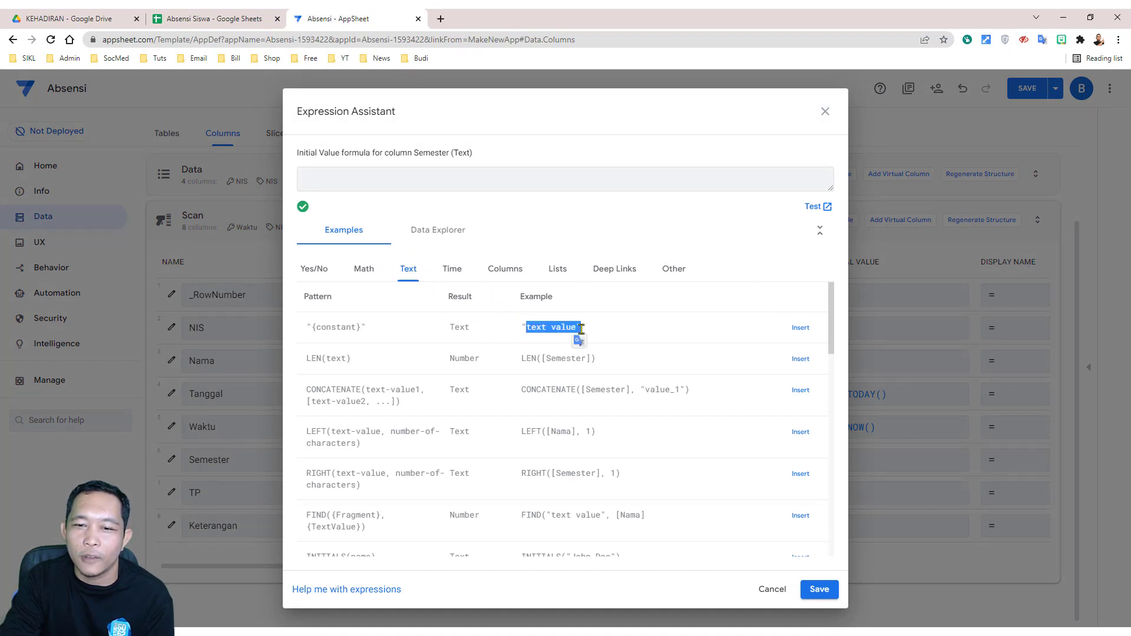
click(800, 328)
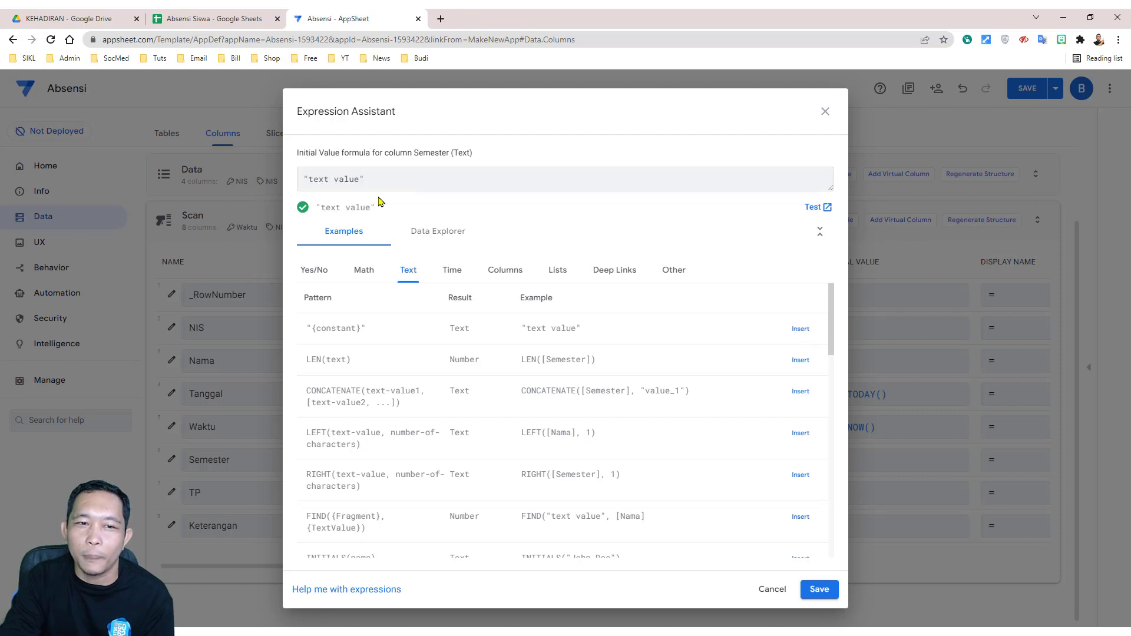
drag(359, 181, 315, 183)
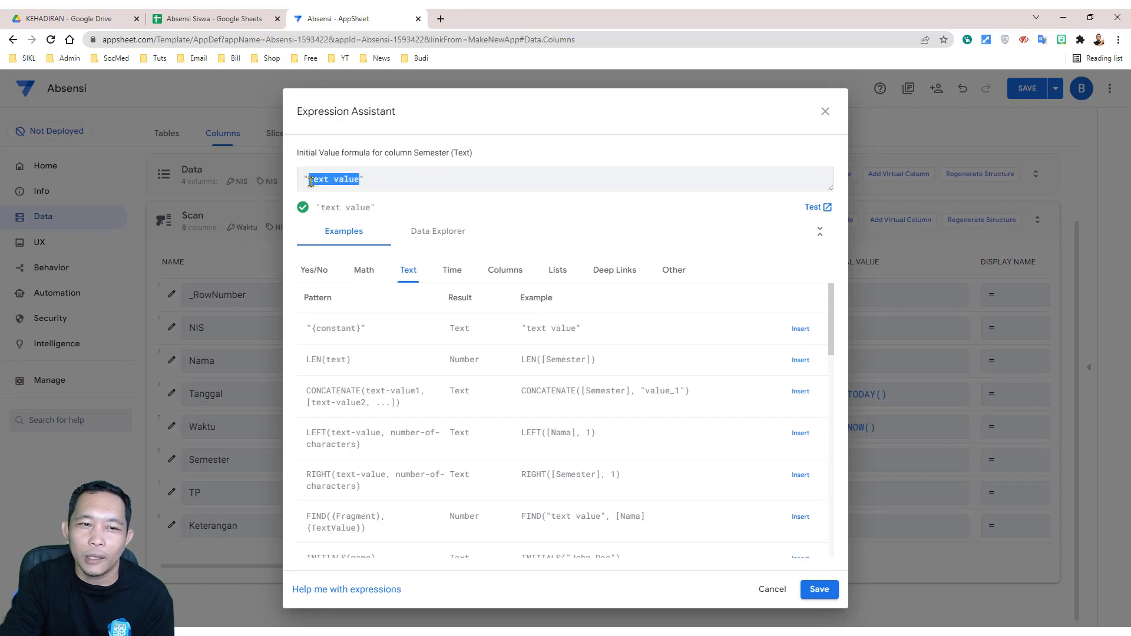
text(Ge)
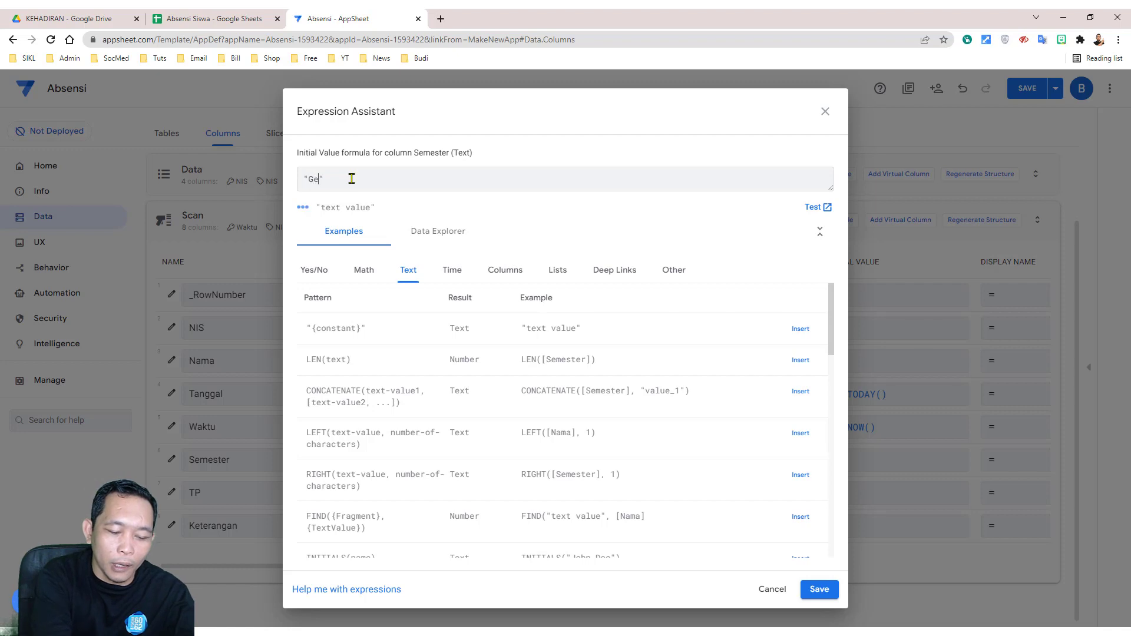
text(nap)
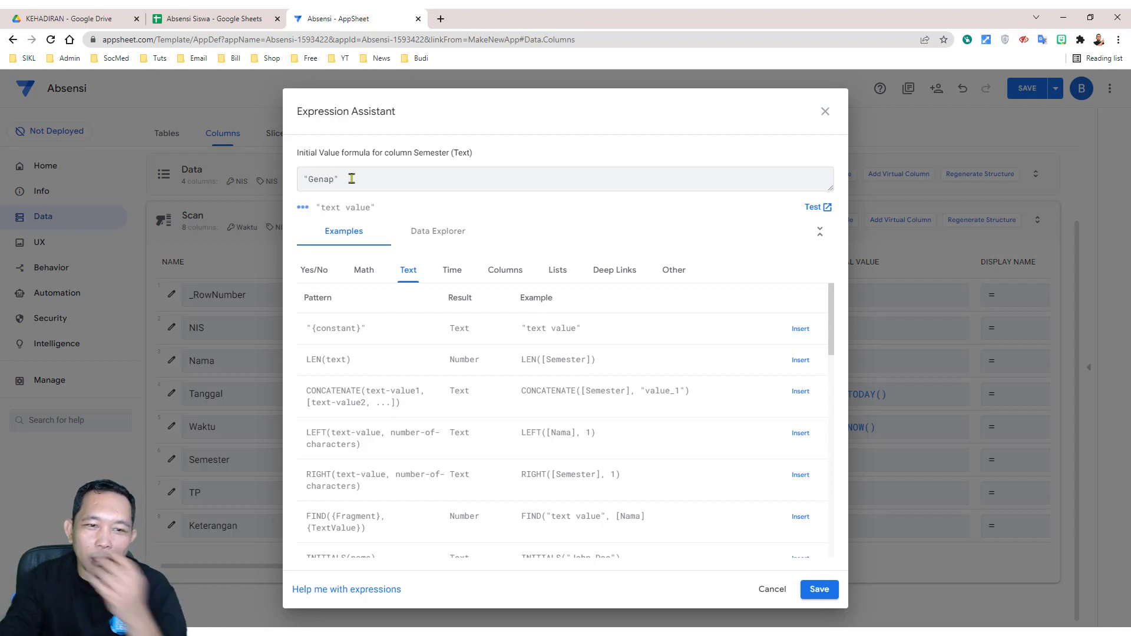
click(819, 588)
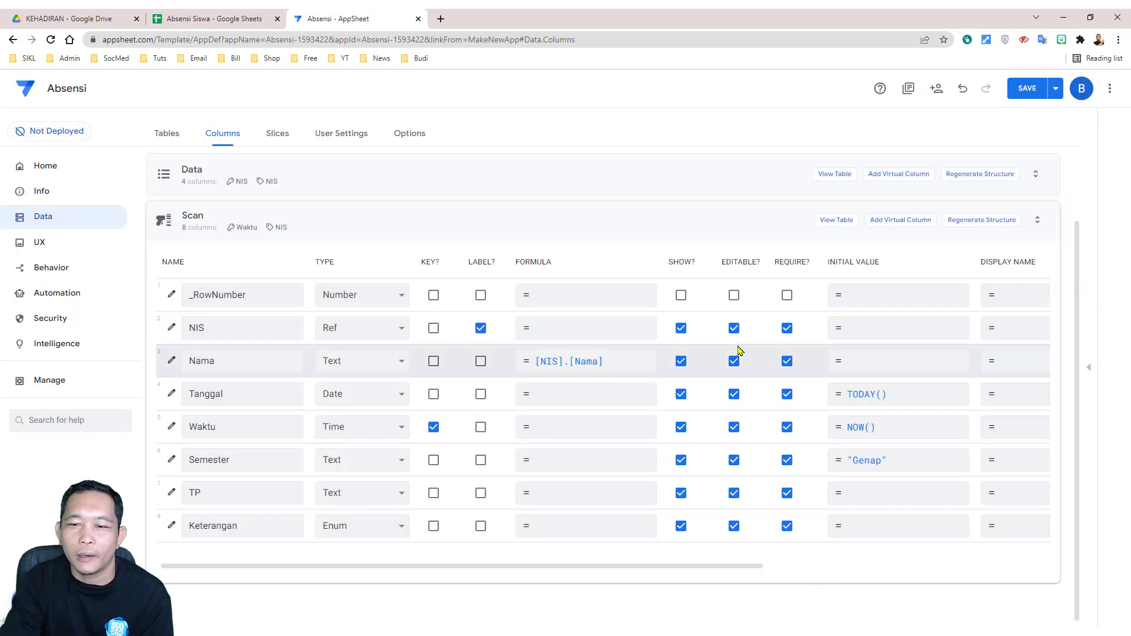
Set the initial value of the Scan table's TP column to "2021/2022" and save the app.
click(857, 502)
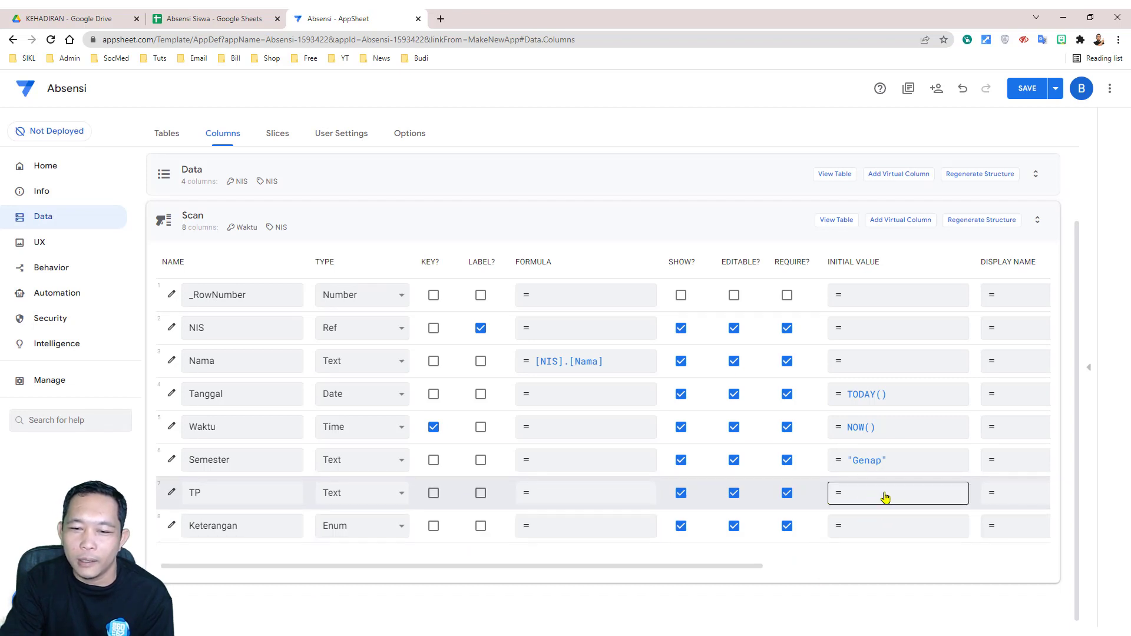
click(885, 498)
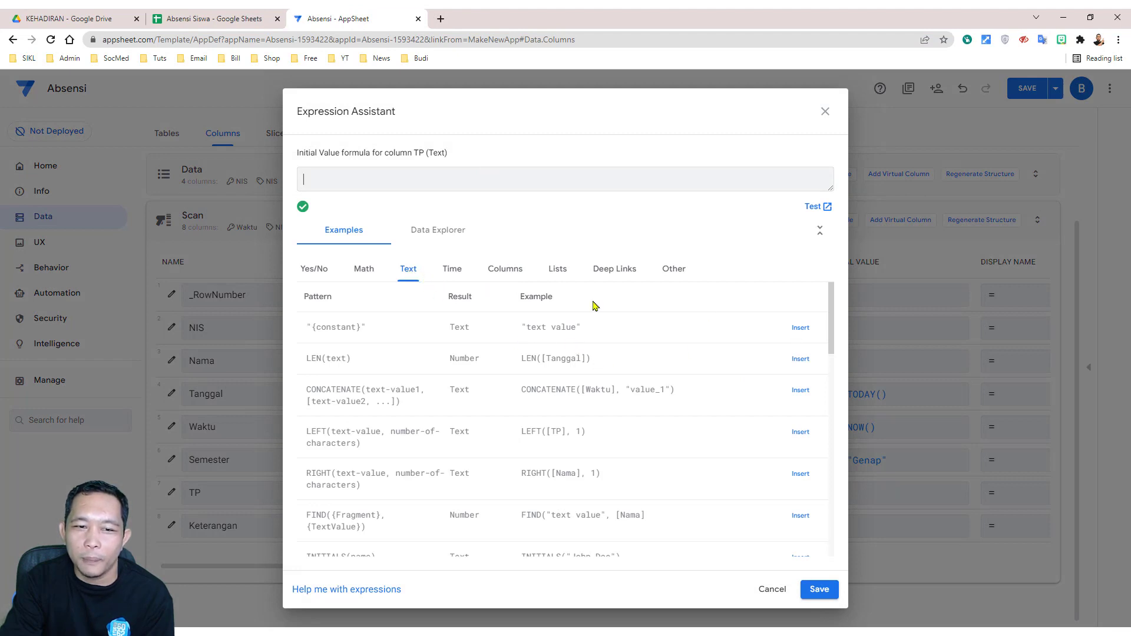
click(800, 328)
drag(358, 179, 315, 180)
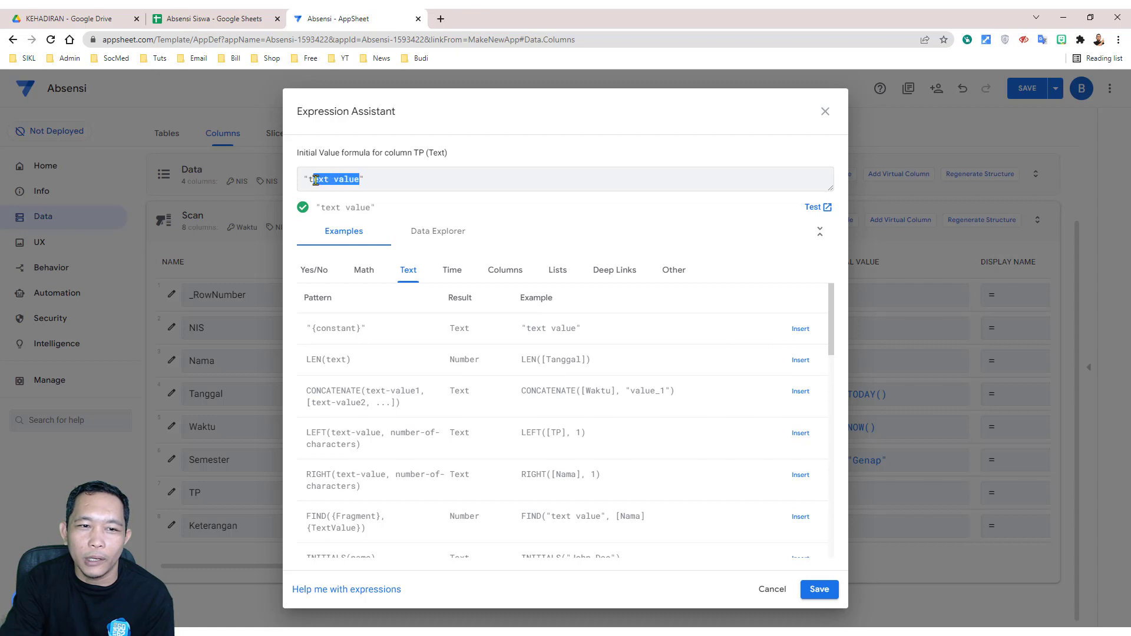
key(BackSpace)
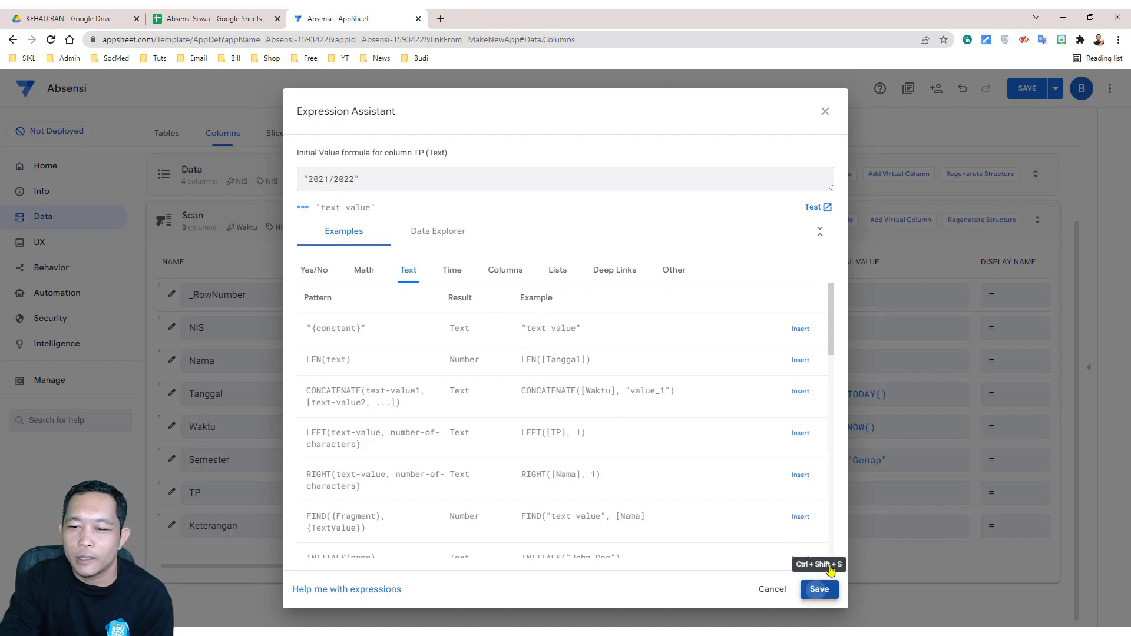
click(820, 589)
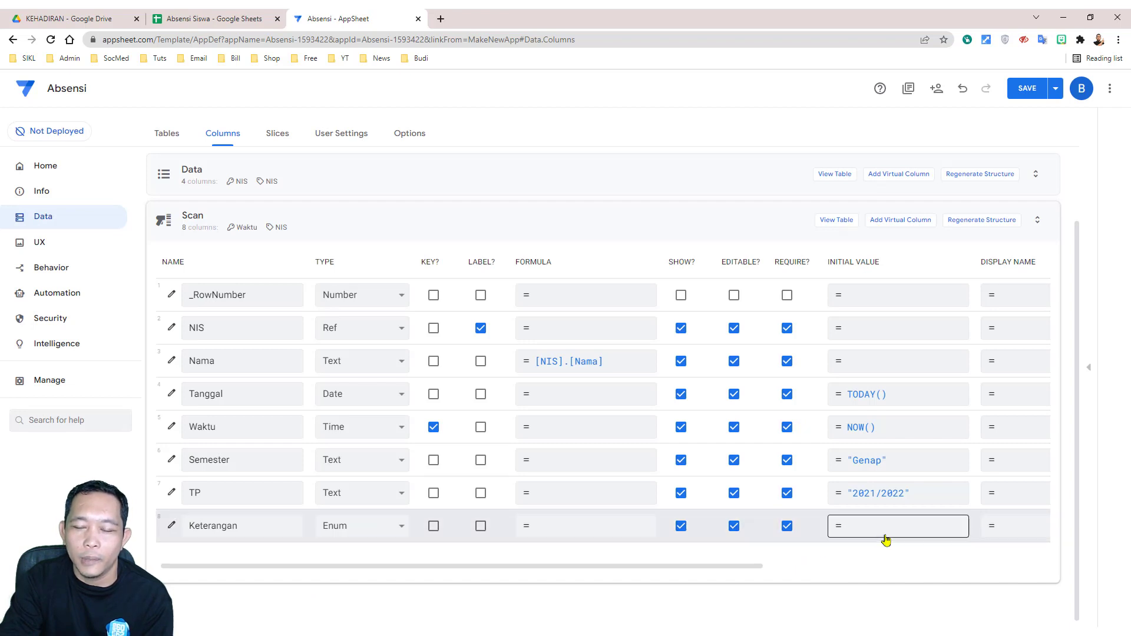
drag(198, 591, 980, 580)
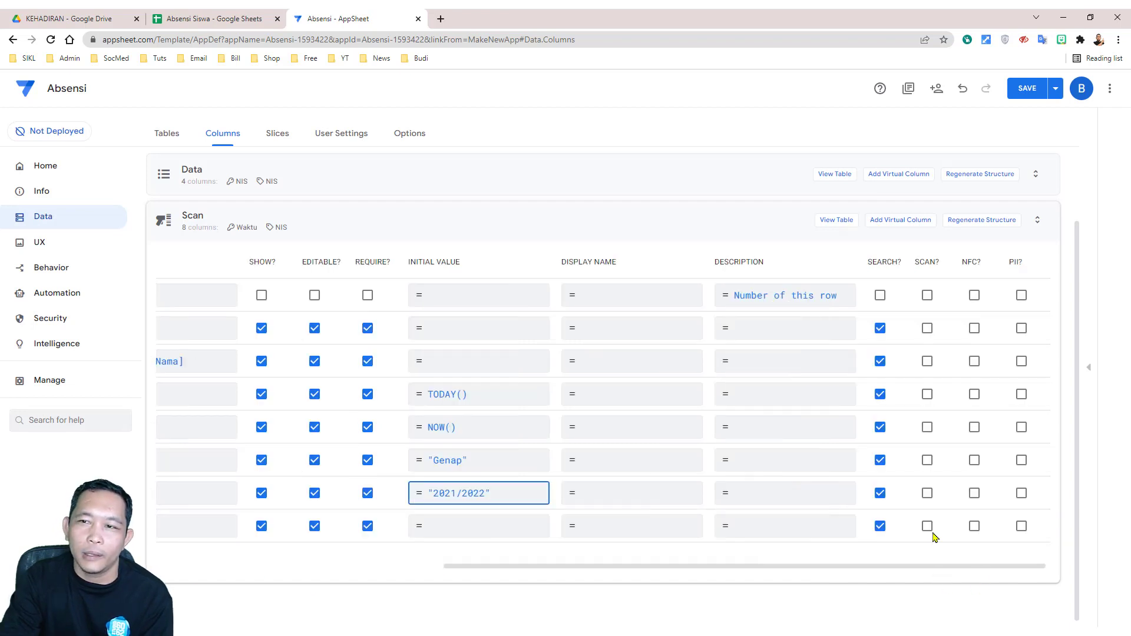
click(1028, 89)
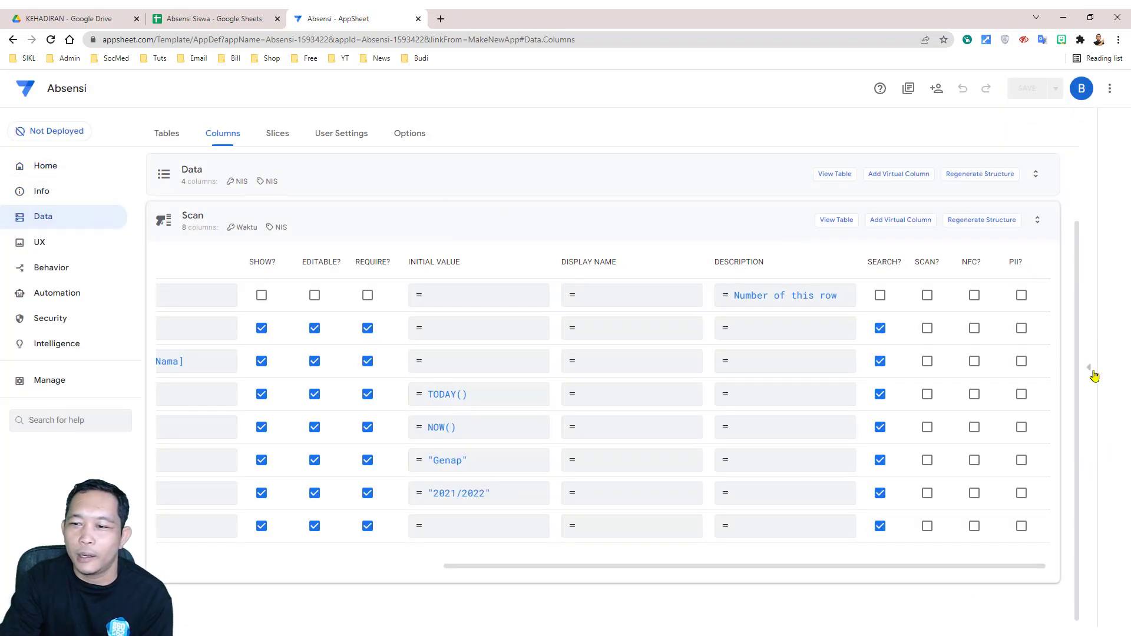
Show the app preview again and test the Scan form by choosing the first student's NIS and checking whether Semester and TP can be edited.
click(1093, 374)
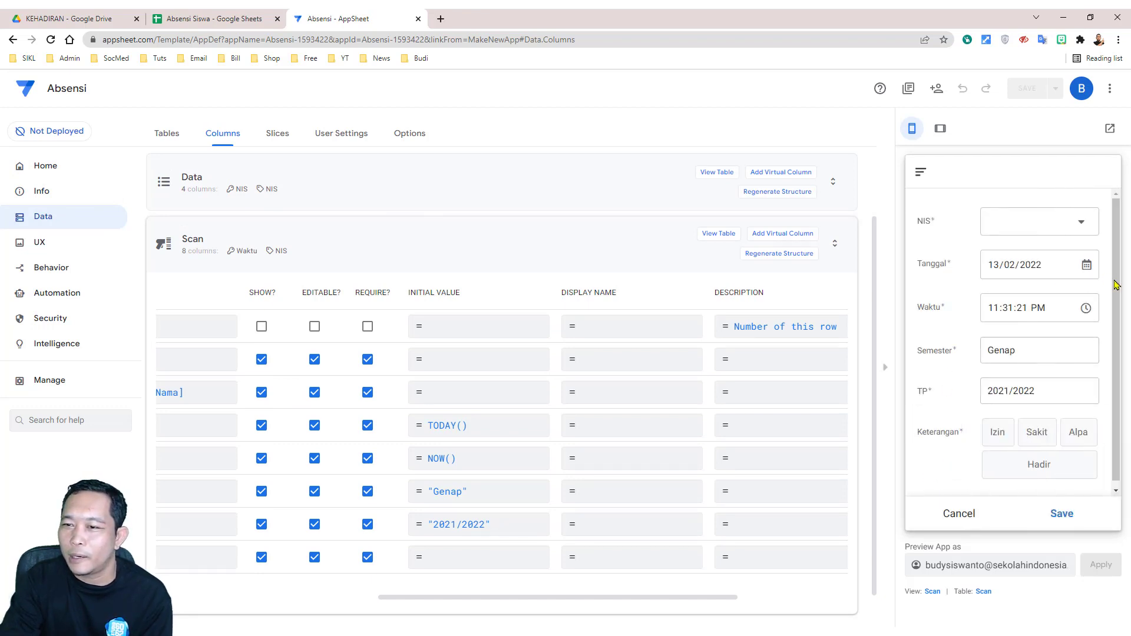
click(1078, 224)
click(932, 235)
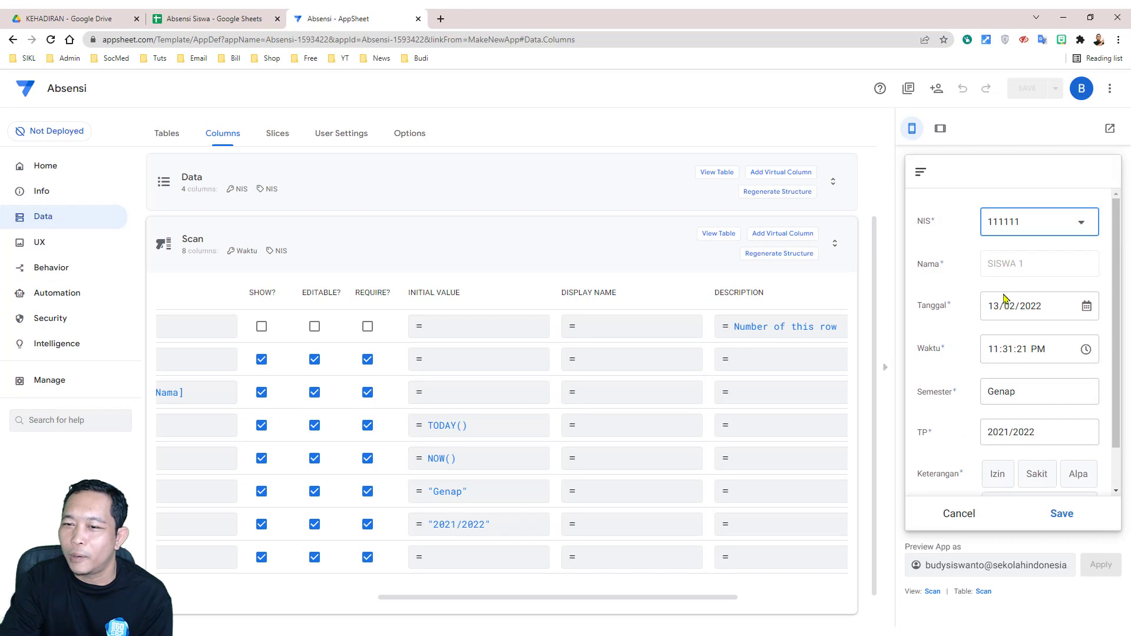
scroll(1023, 397, down, 1)
double_click(1025, 344)
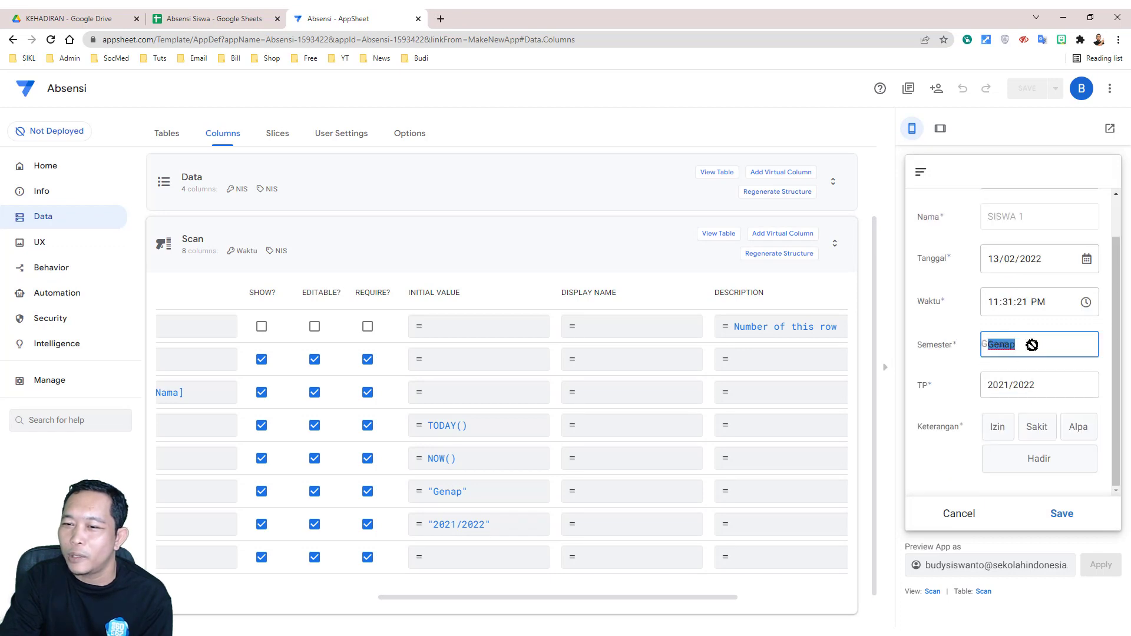
drag(1032, 346, 1046, 345)
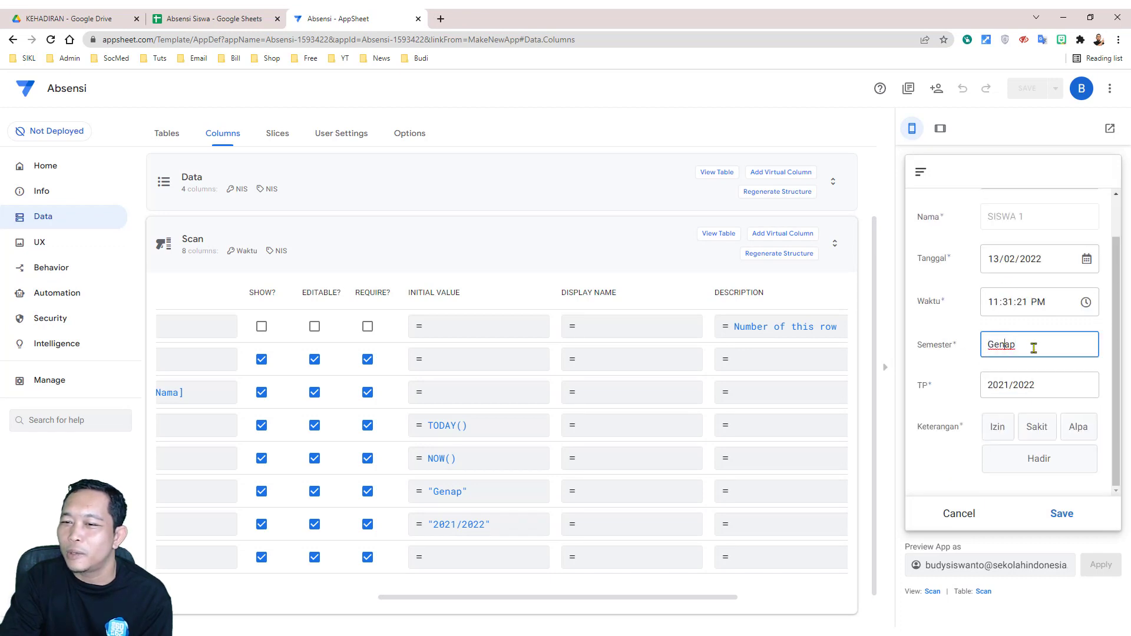
triple_click(1052, 384)
double_click(1045, 346)
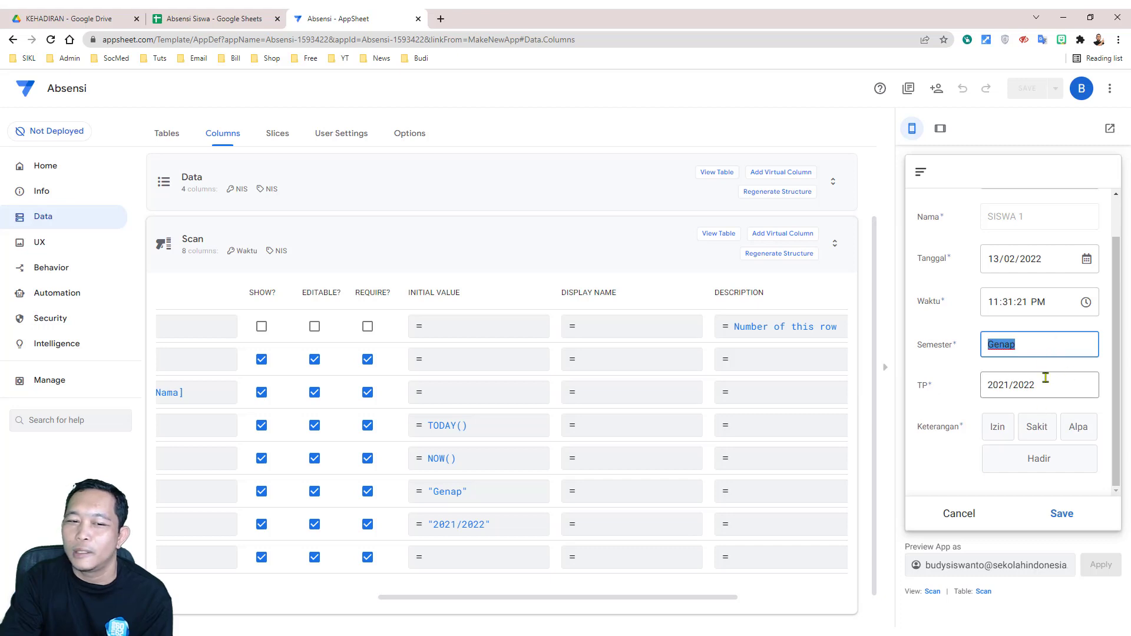
Turn the Editable option off and back on for the Scan table's Semester column, checking the Semester field in the form preview each time.
drag(713, 601, 648, 601)
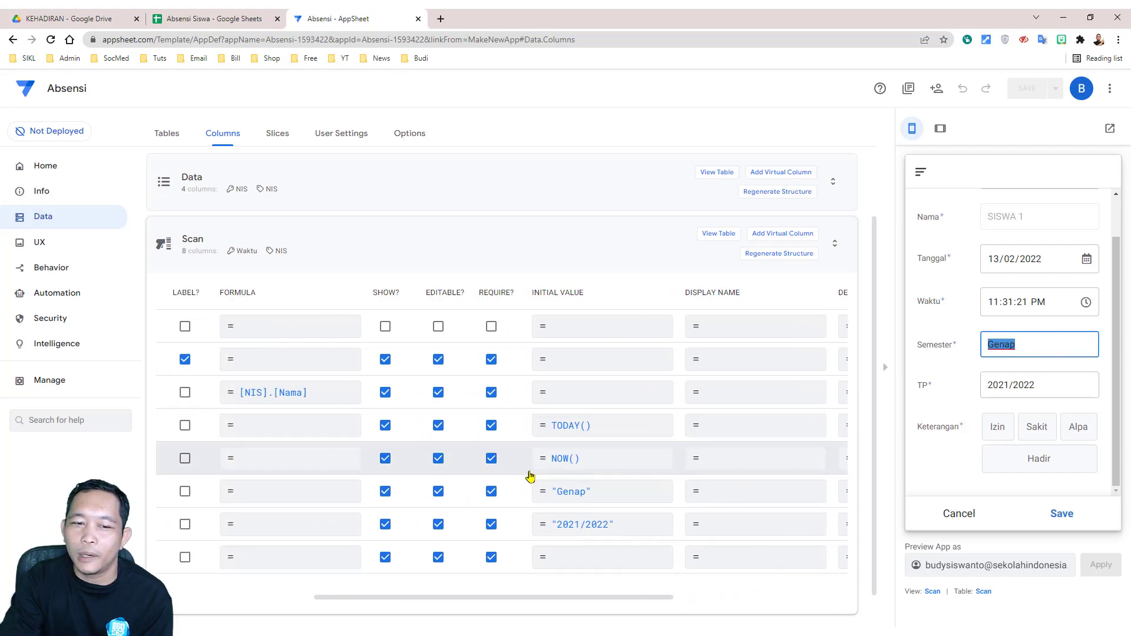
click(438, 492)
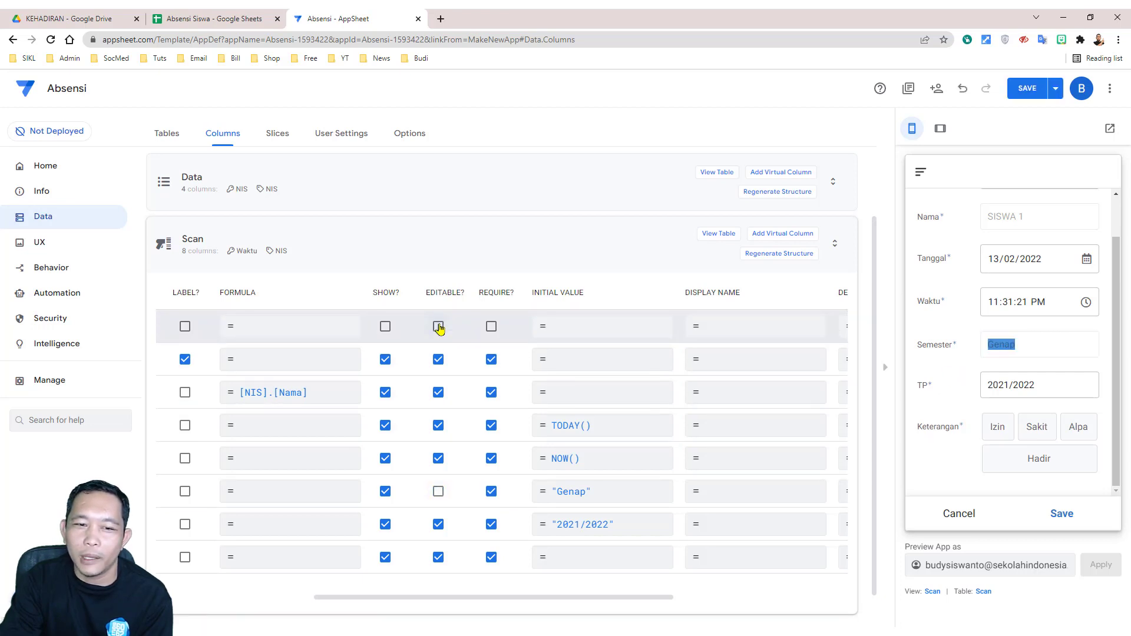
click(1060, 385)
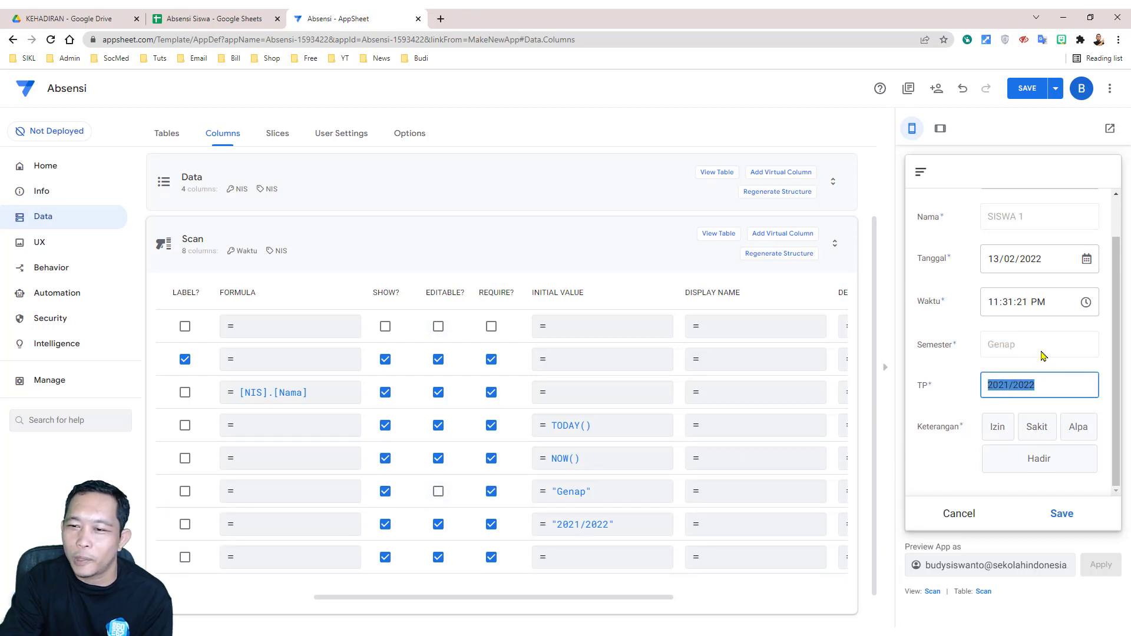
drag(1040, 354, 996, 349)
click(438, 491)
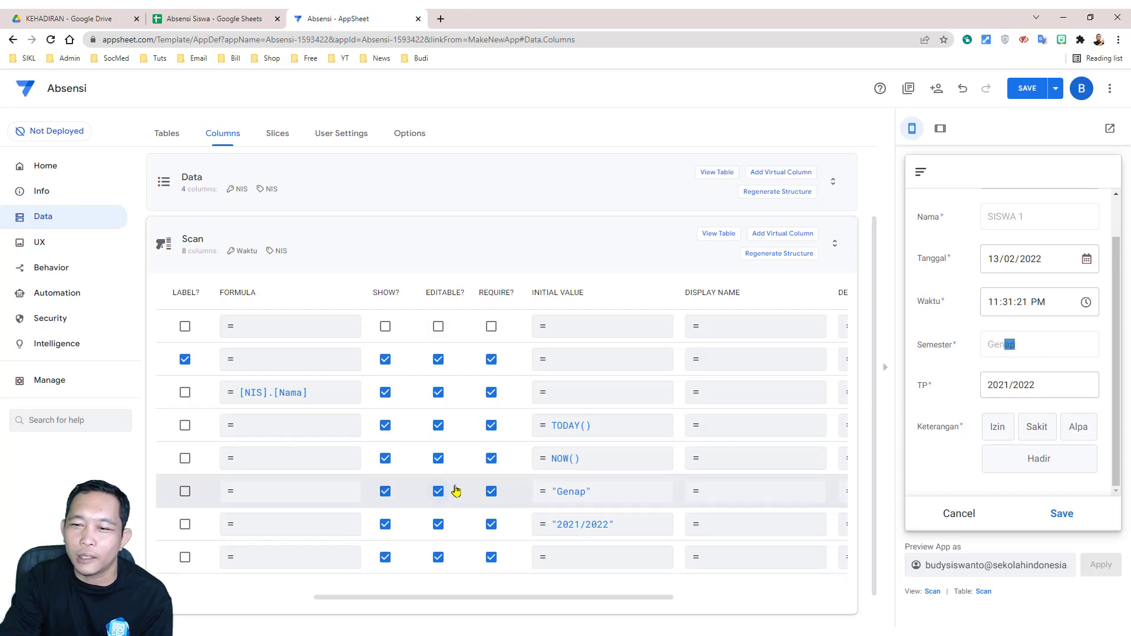
double_click(1049, 346)
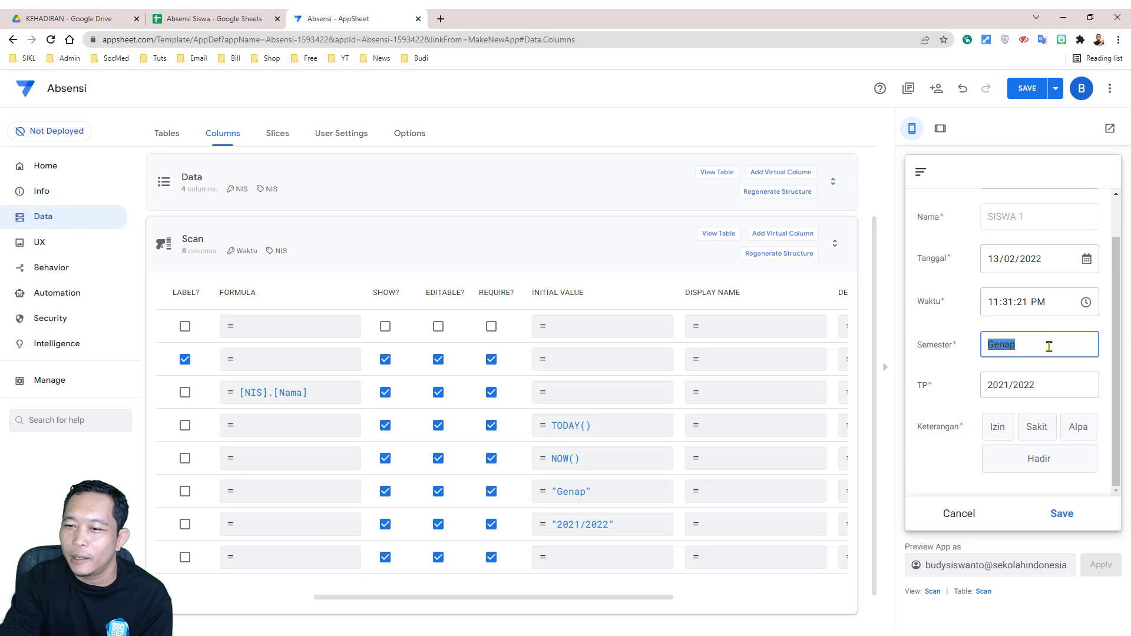
Turn off the Editable option for the Scan table's Semester and TP columns and save the app.
click(438, 492)
click(439, 524)
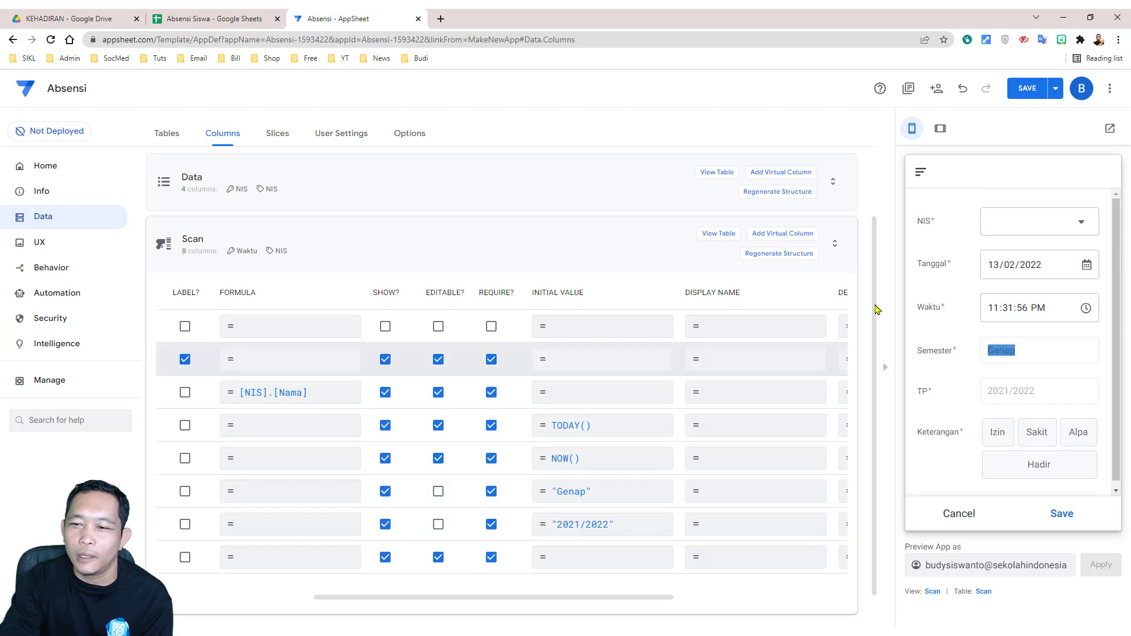
click(1030, 90)
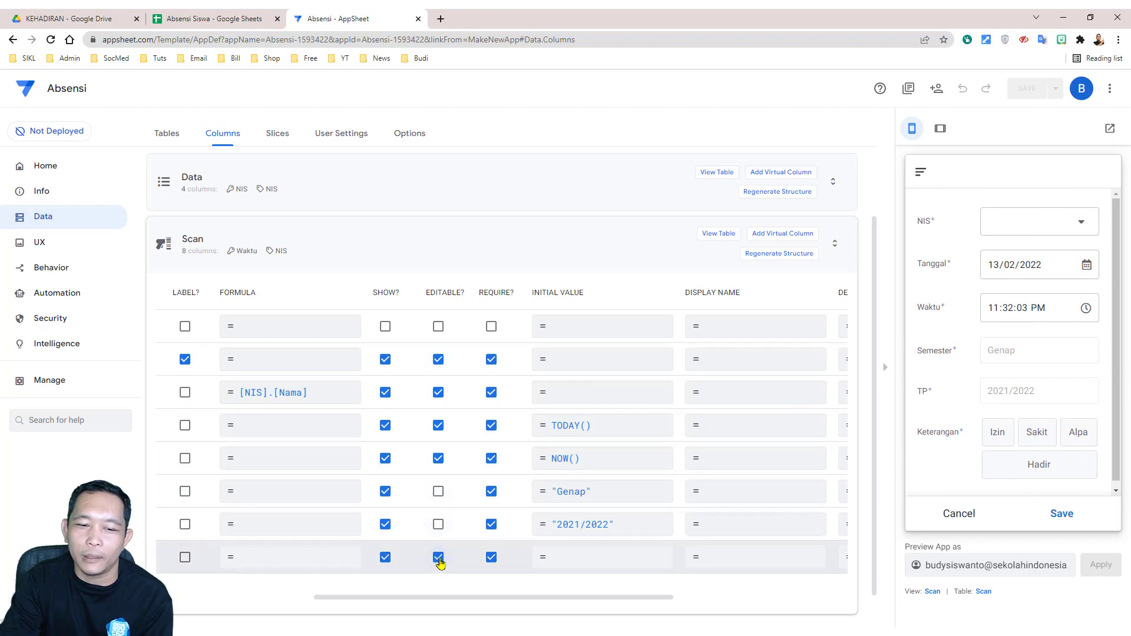
click(439, 557)
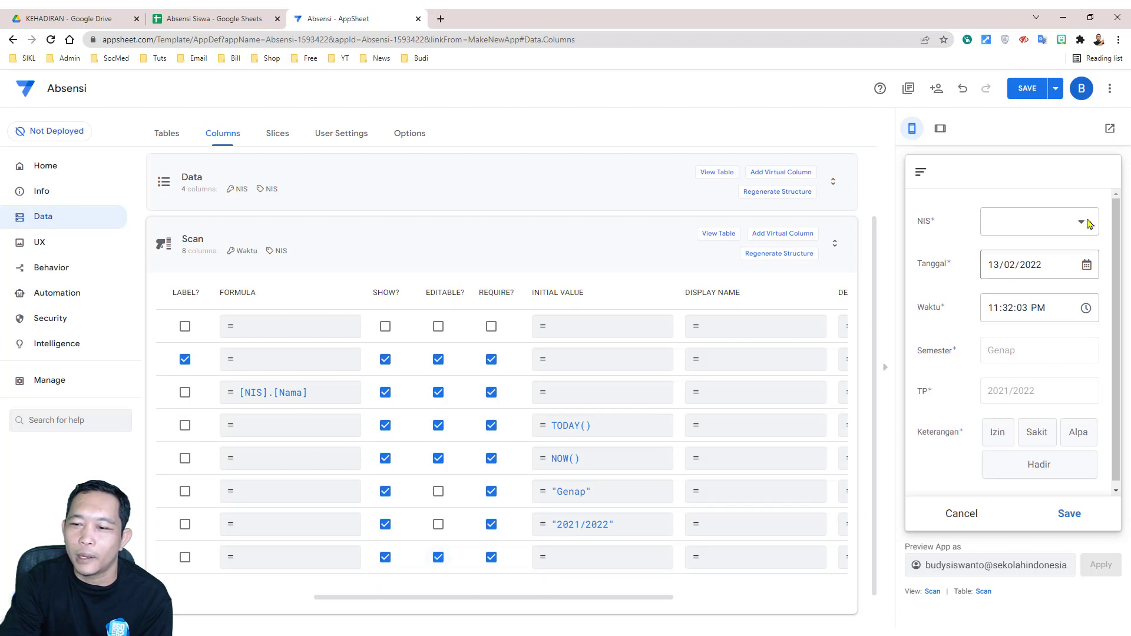
click(1027, 88)
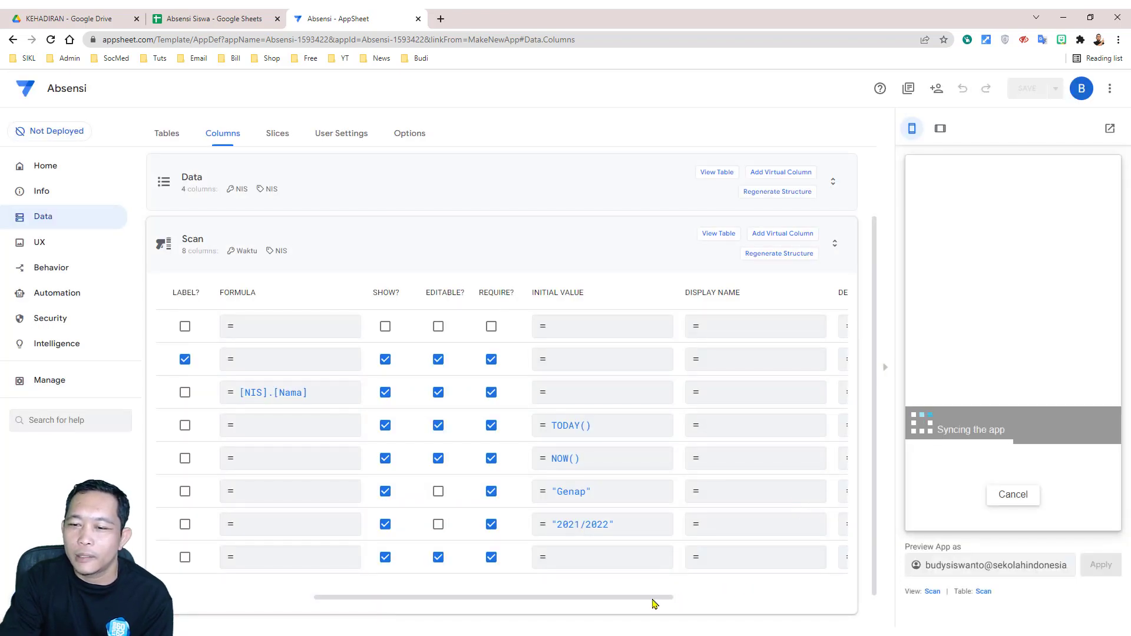
Look at the first data row, A2:G2, of the Absensi Siswa spreadsheet in Google Sheets and return to AppSheet.
drag(652, 602, 442, 598)
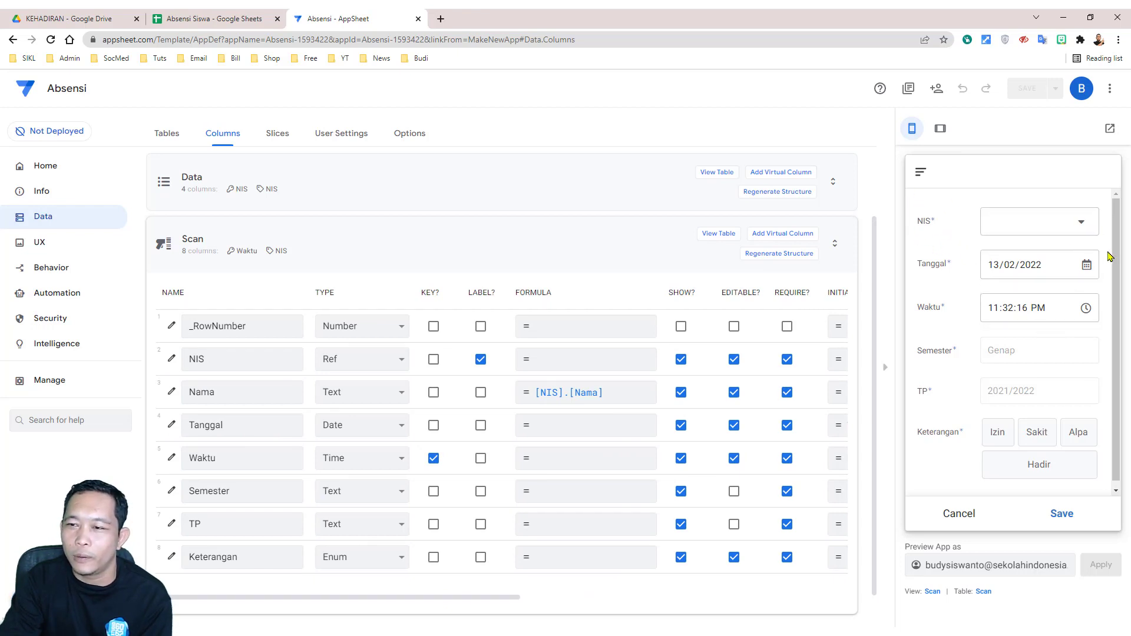
click(229, 23)
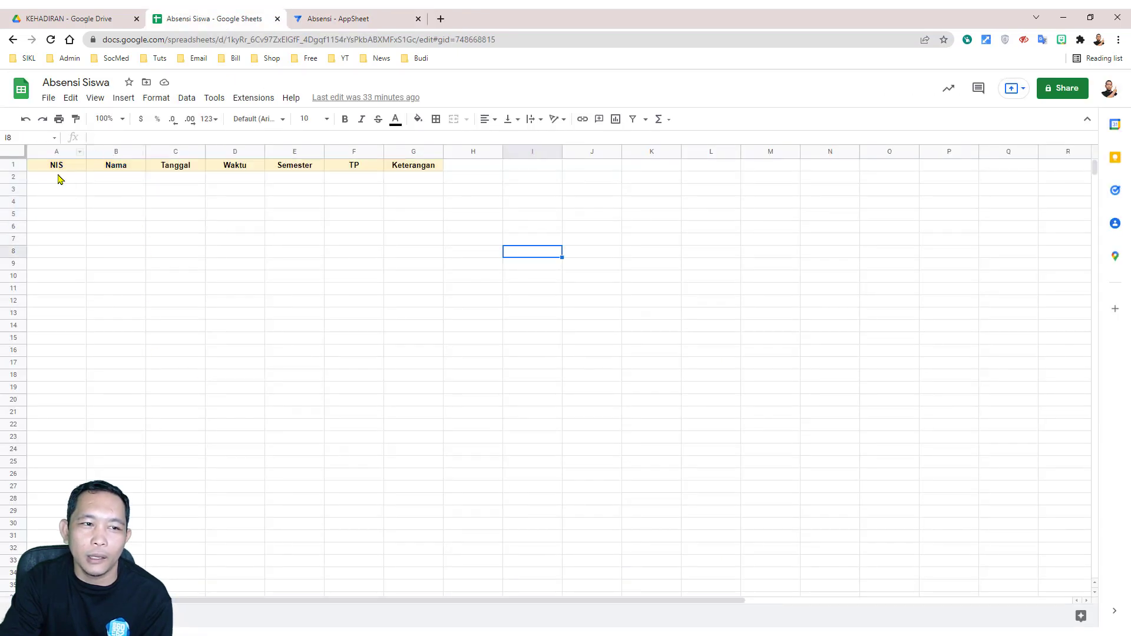
drag(57, 179, 419, 182)
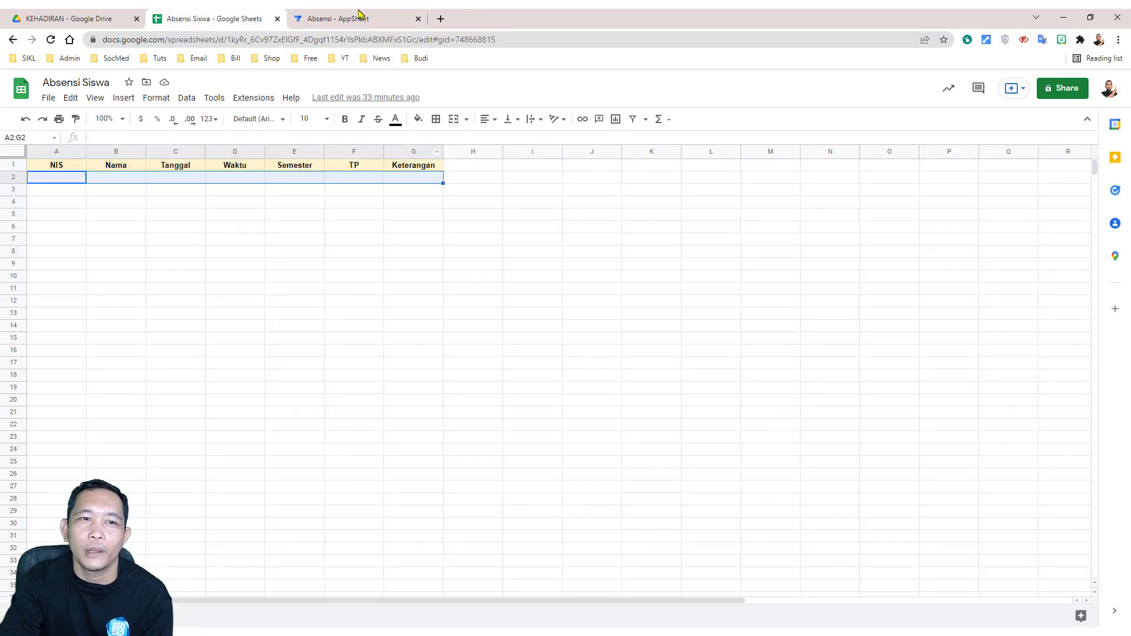
click(358, 15)
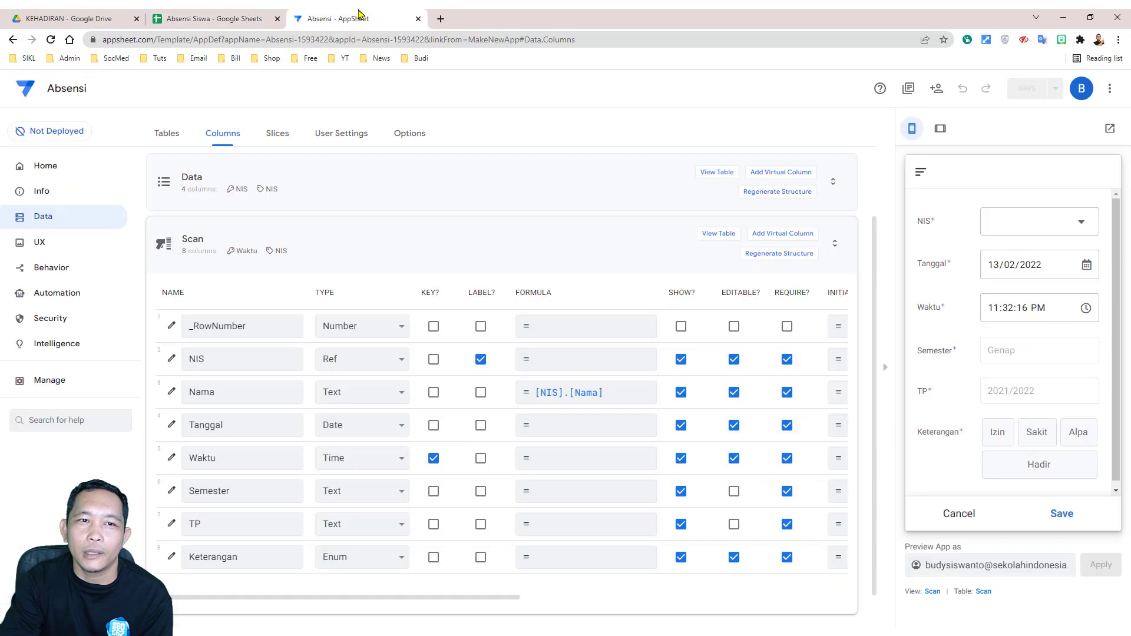
Submit a test Scan entry for the first student with Keterangan Hadir and check its row in the Absensi Siswa spreadsheet in Google Sheets.
click(1087, 229)
click(936, 236)
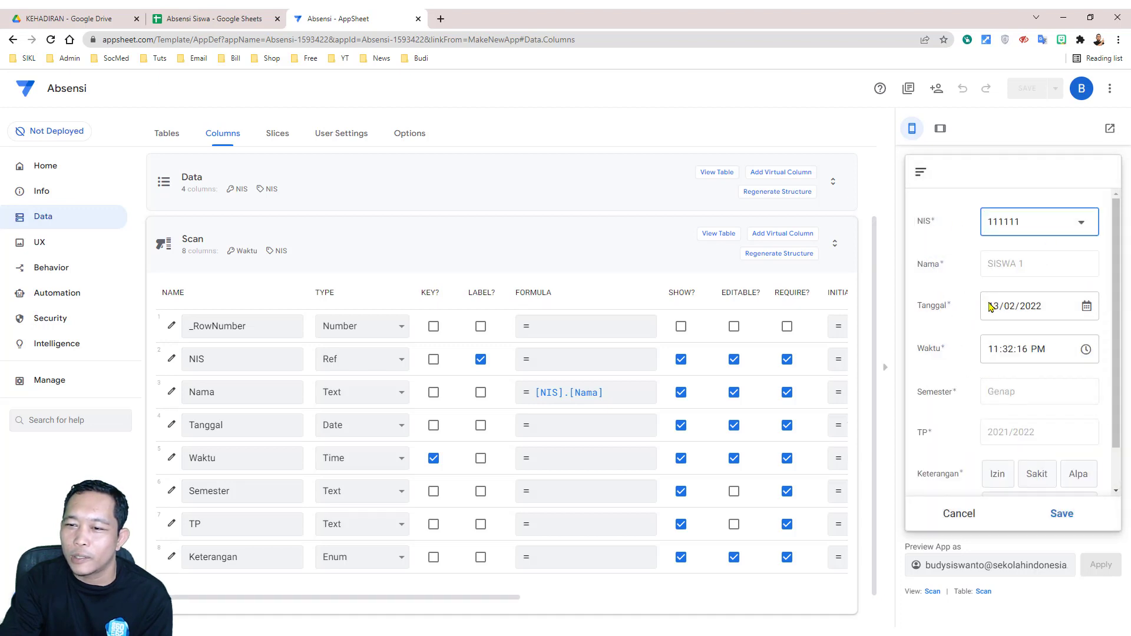
scroll(981, 284, down, 1)
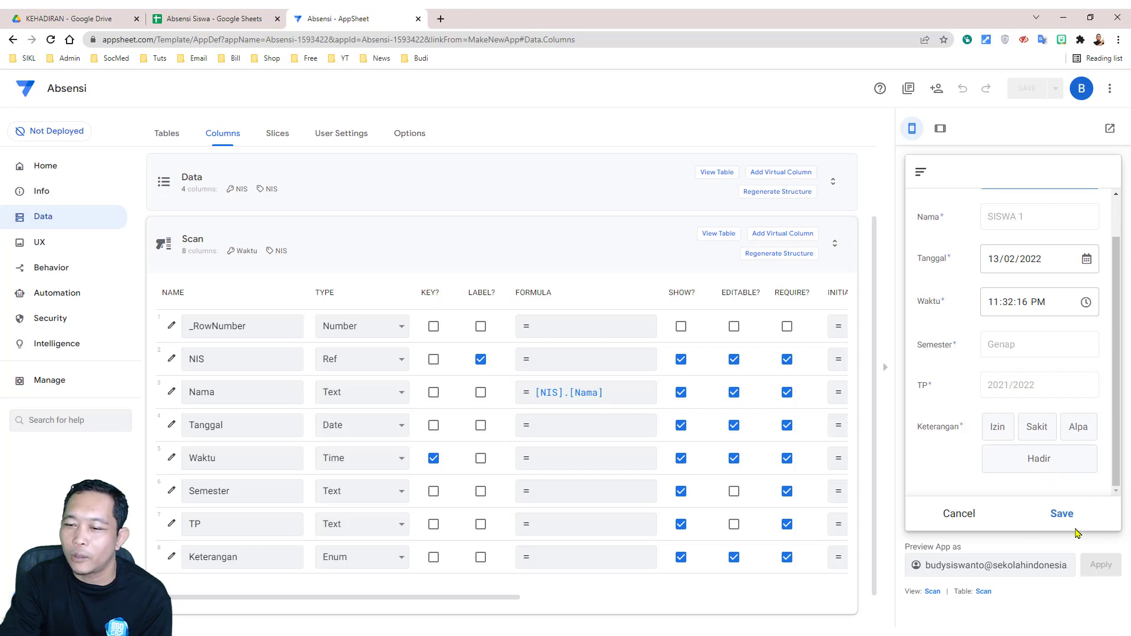
click(1045, 466)
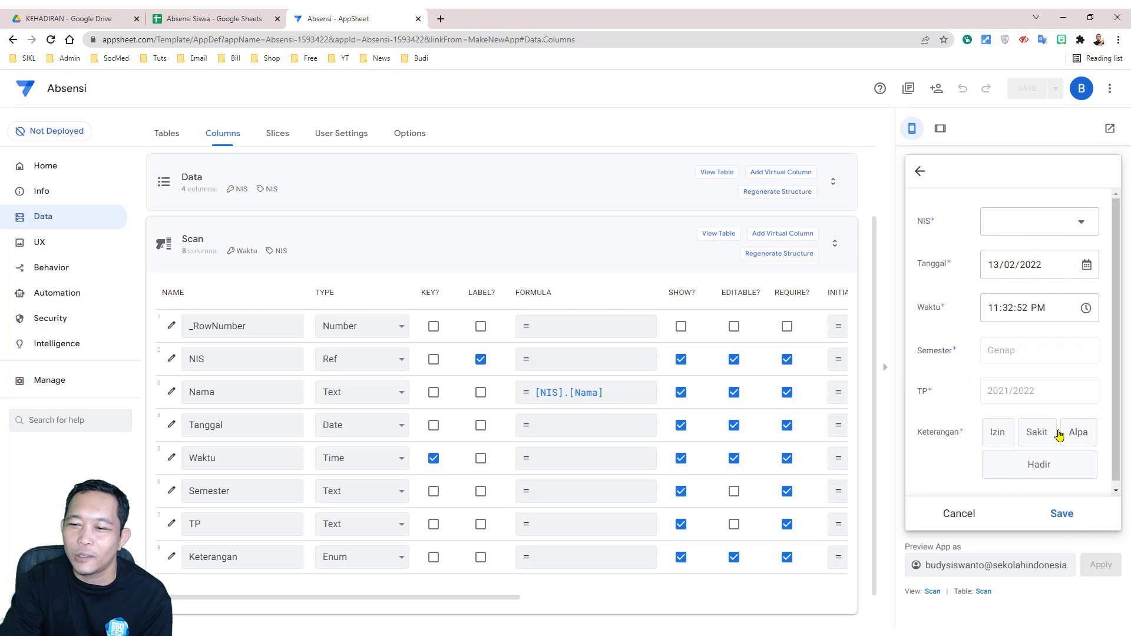
click(232, 23)
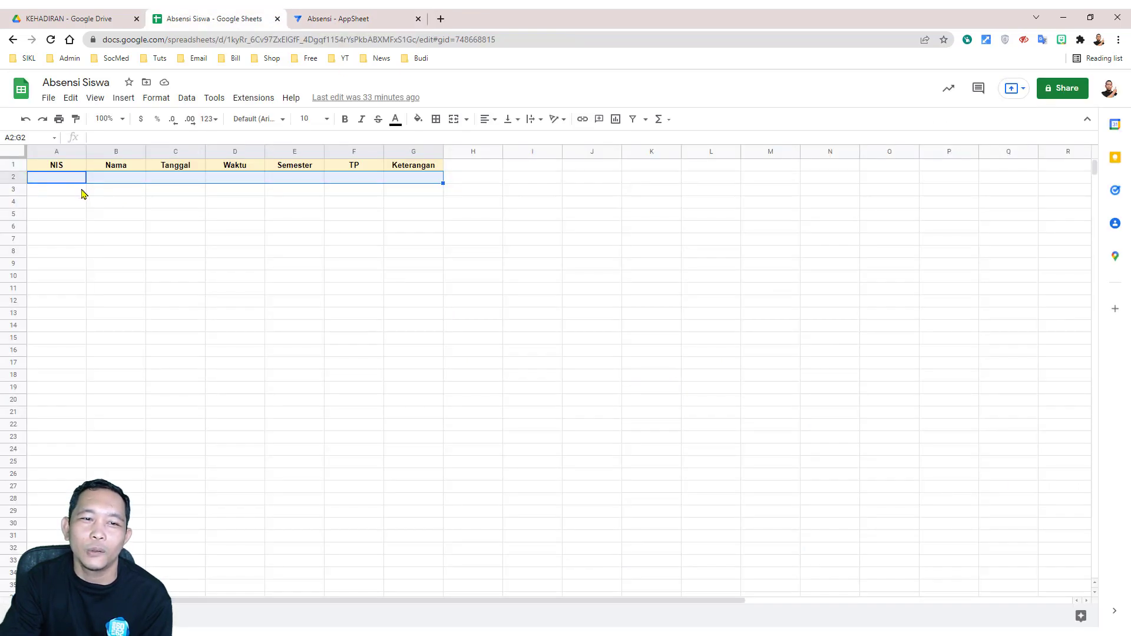
drag(70, 180, 418, 178)
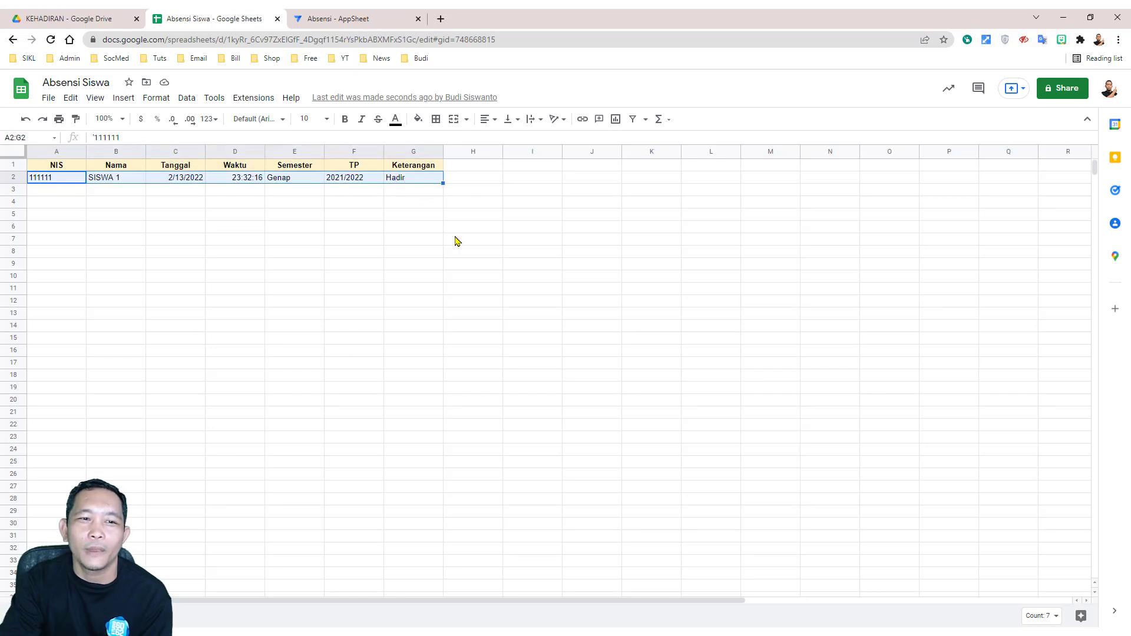
Return to AppSheet, submit a Scan entry for the second student with Keterangan Izin, and check its row in the Google Sheets spreadsheet.
click(378, 14)
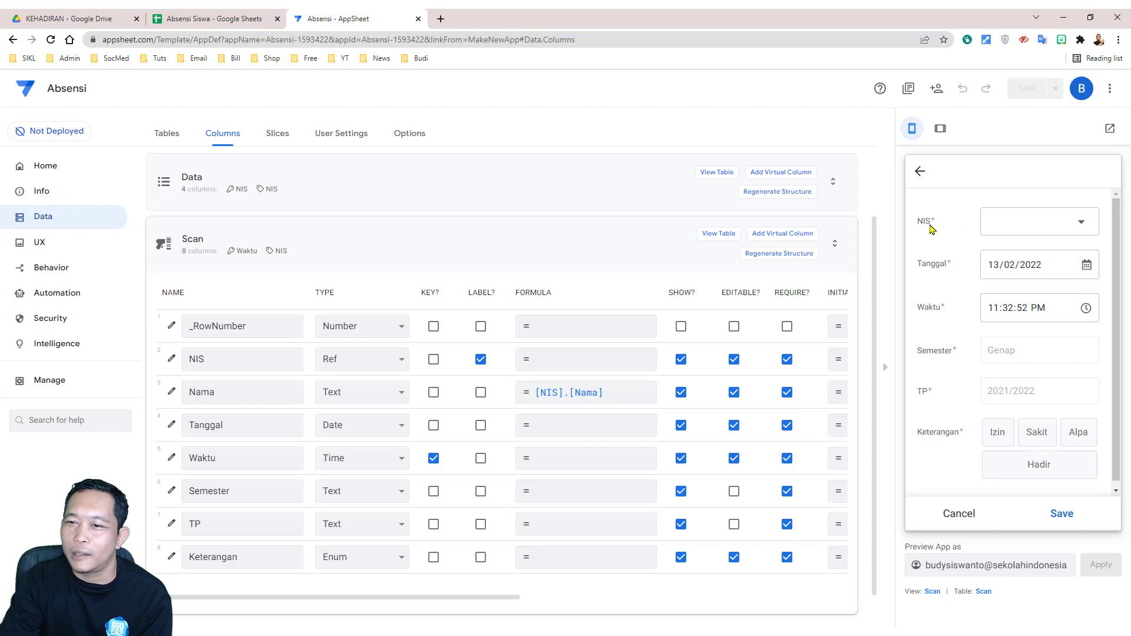
click(1082, 224)
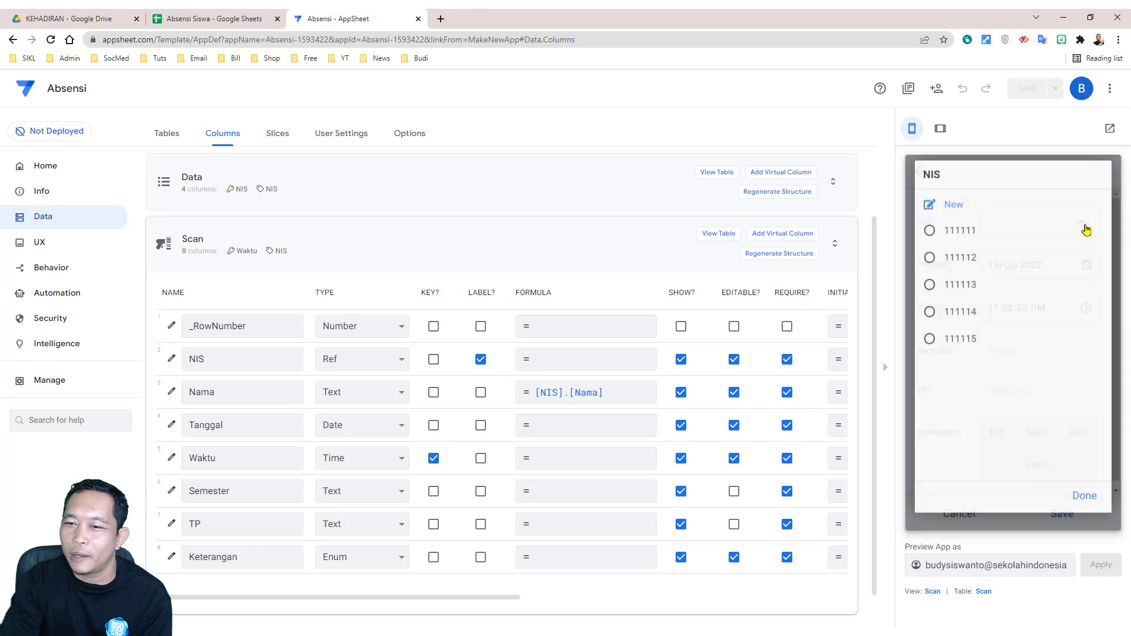
click(930, 263)
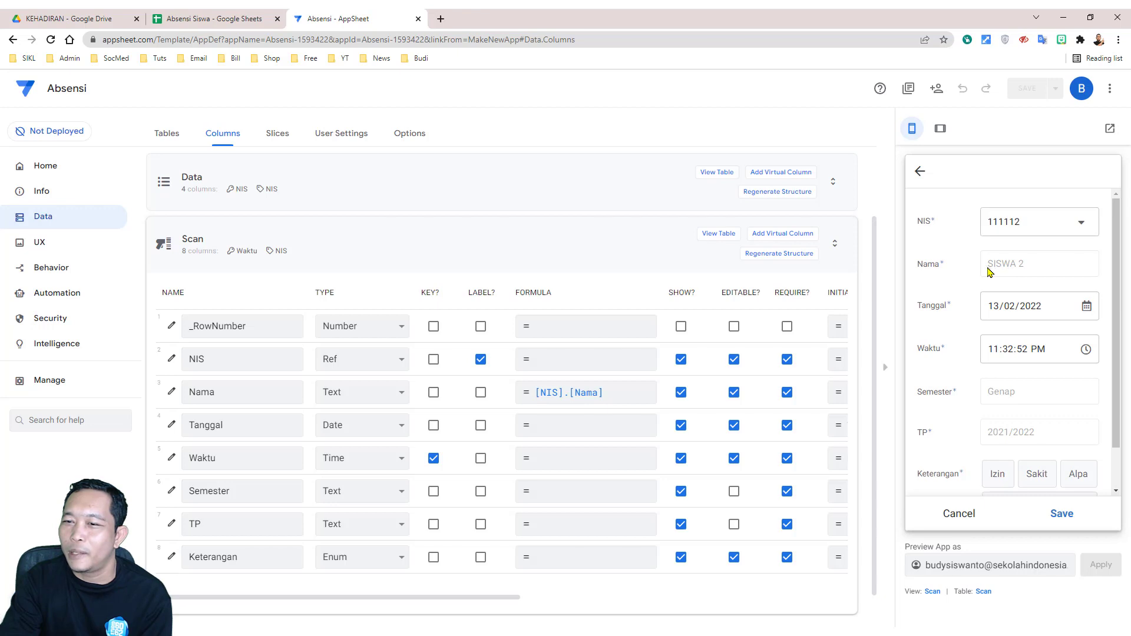
triple_click(1028, 261)
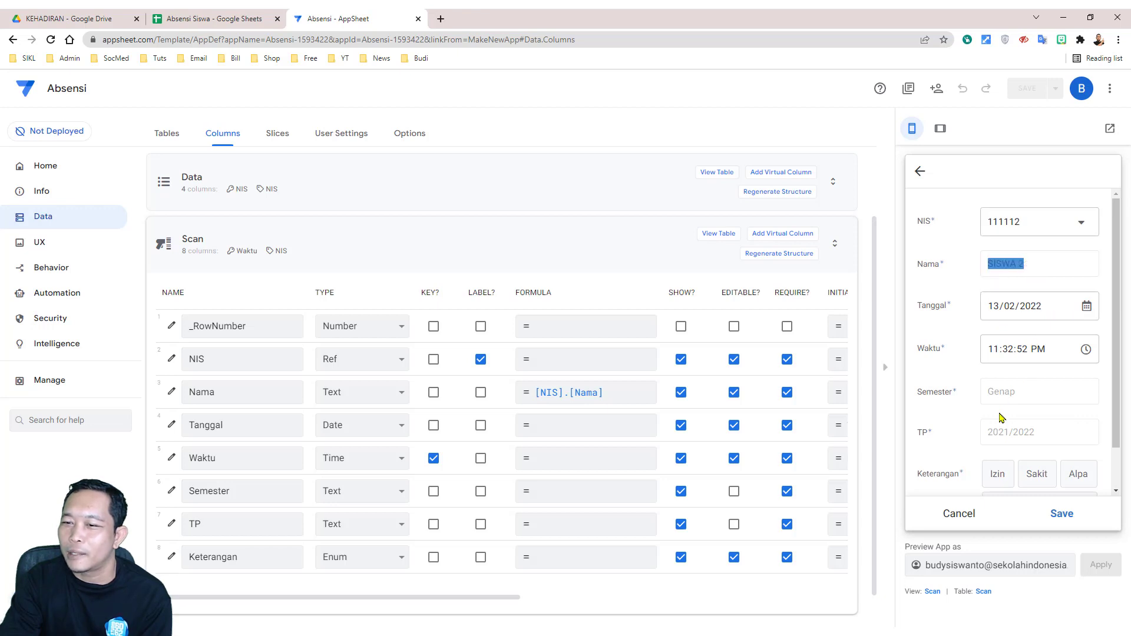
scroll(1035, 414, down, 1)
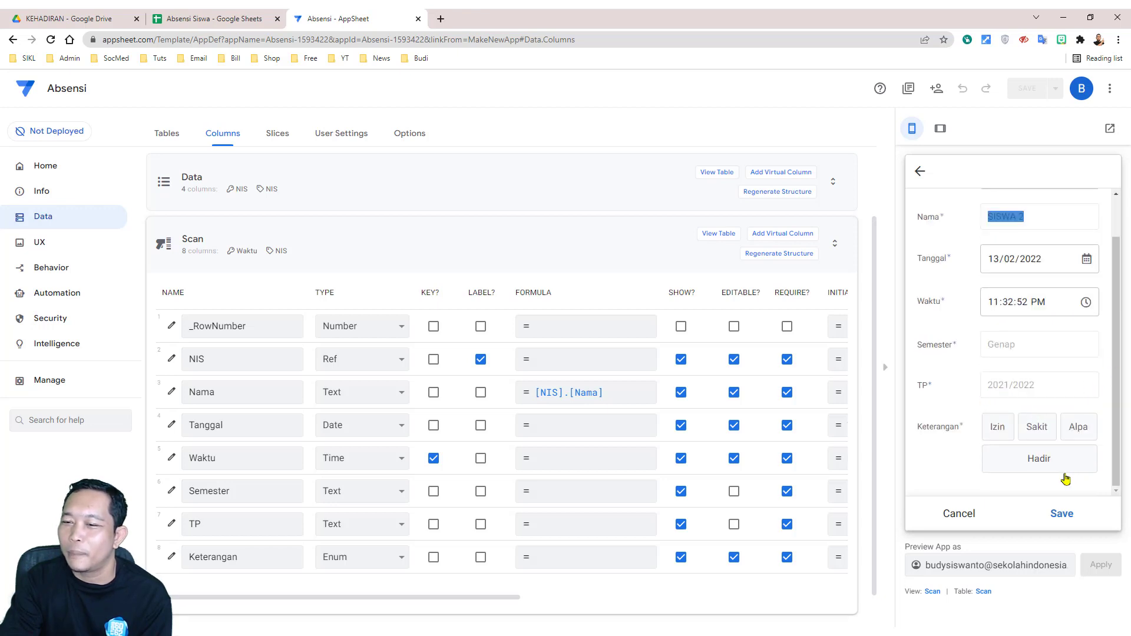
click(1001, 430)
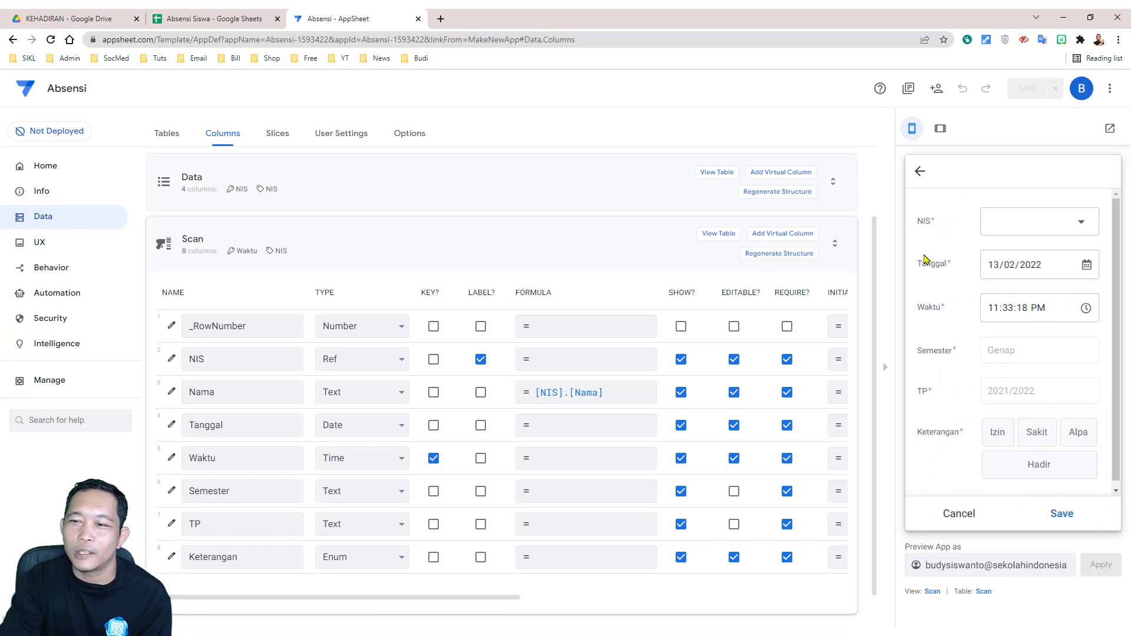
click(222, 20)
drag(45, 195, 405, 191)
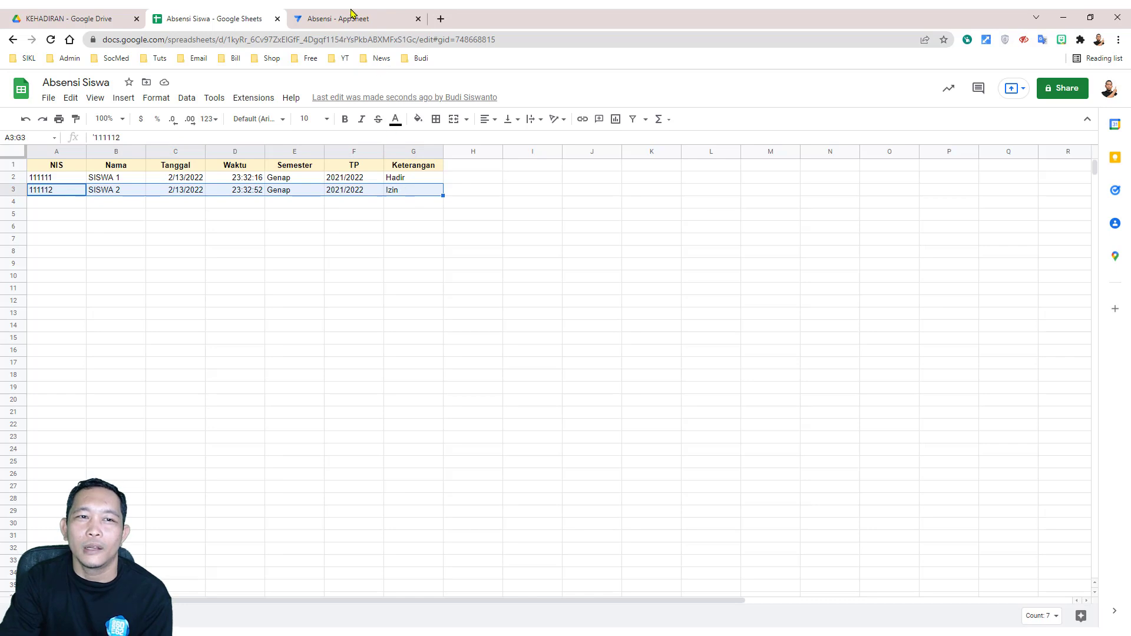
Switch to AppSheet, open the first student in the preview's Data view, and examine the details of the related scan.
click(355, 14)
click(960, 514)
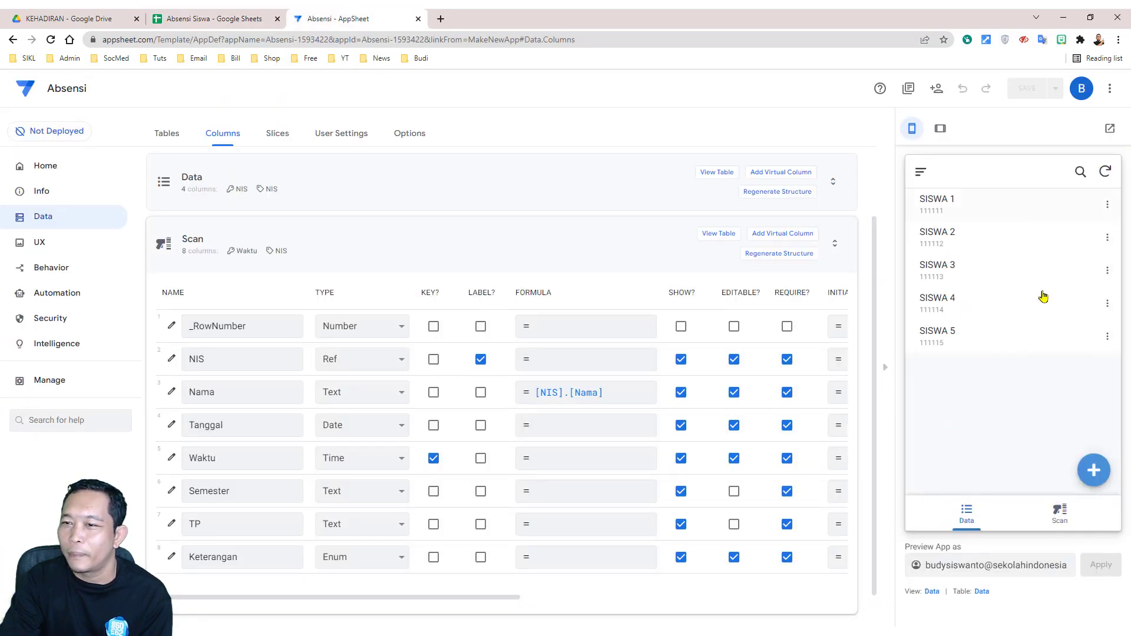
click(968, 516)
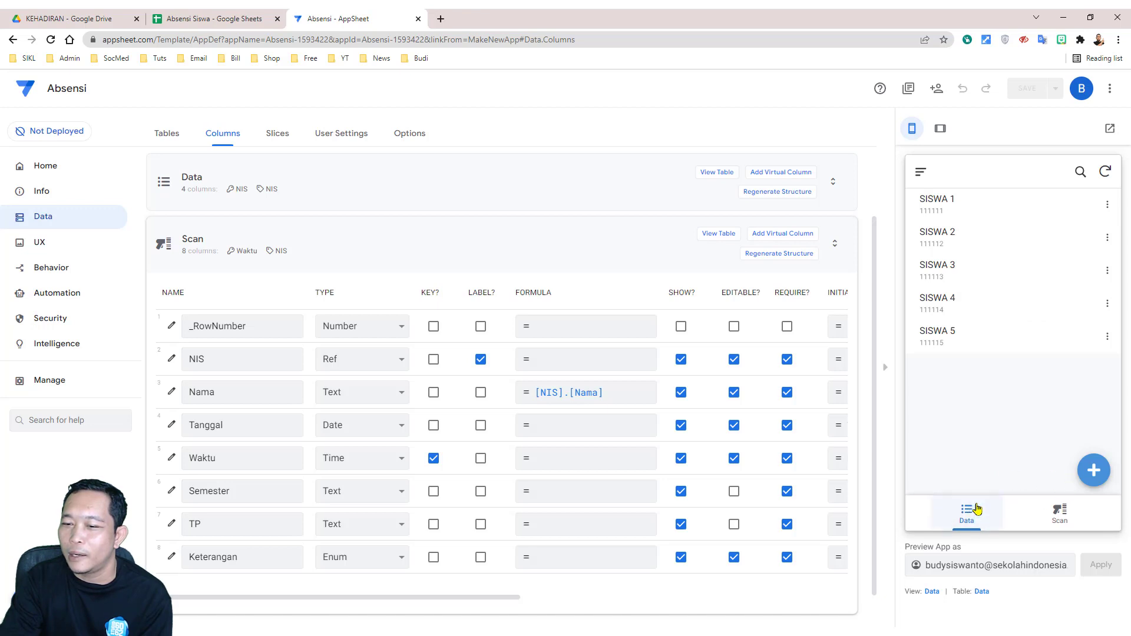
click(947, 206)
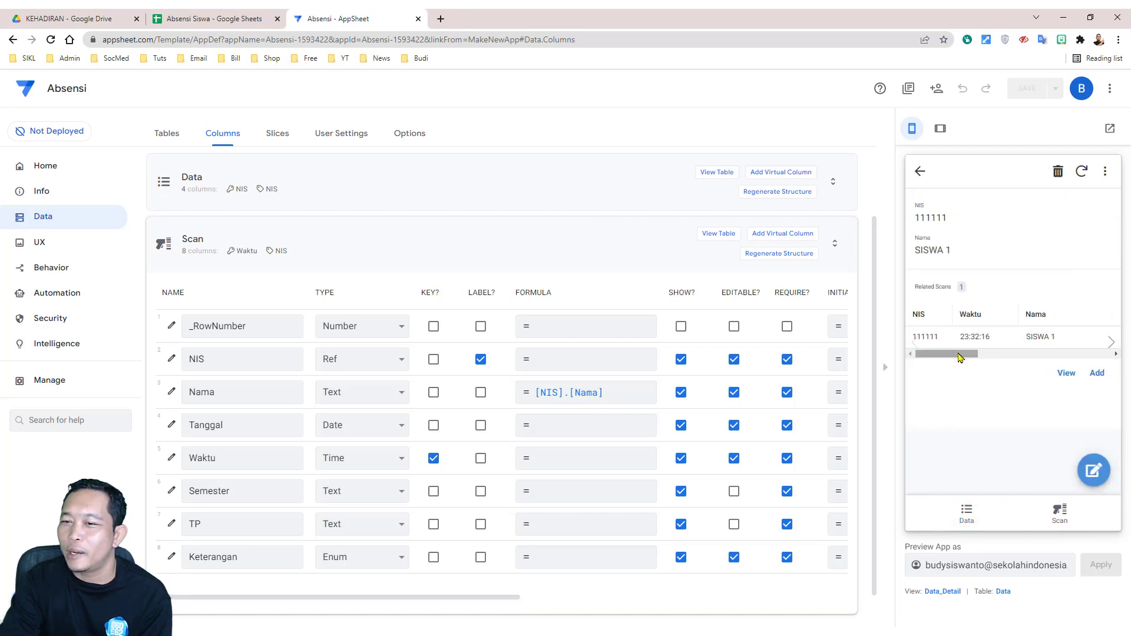
drag(959, 353, 1110, 355)
click(1072, 341)
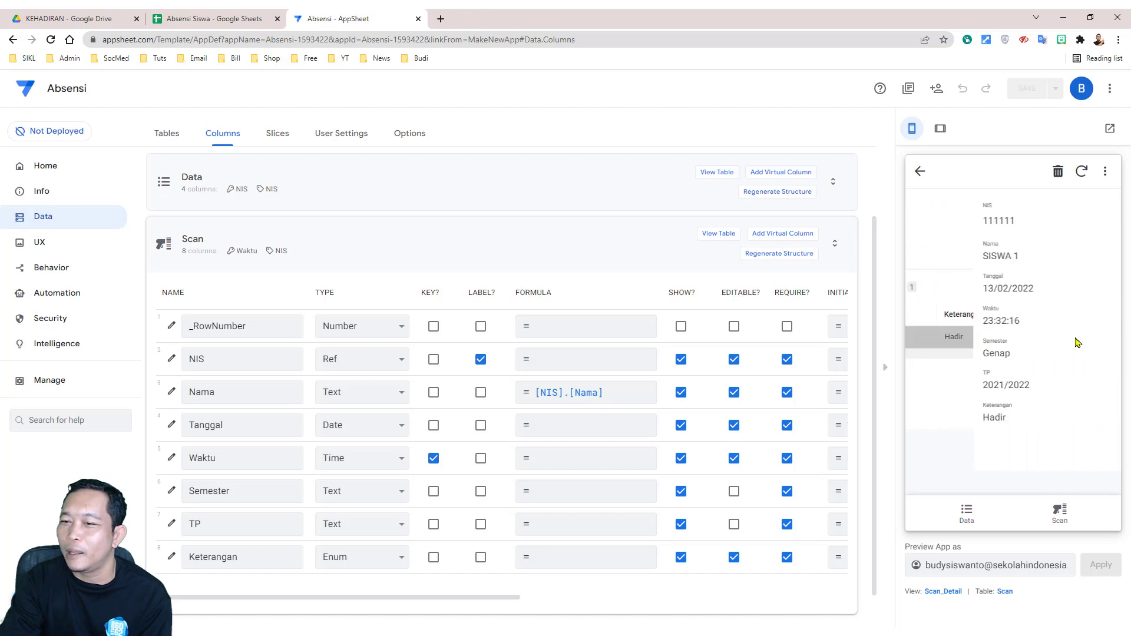
drag(925, 289, 989, 295)
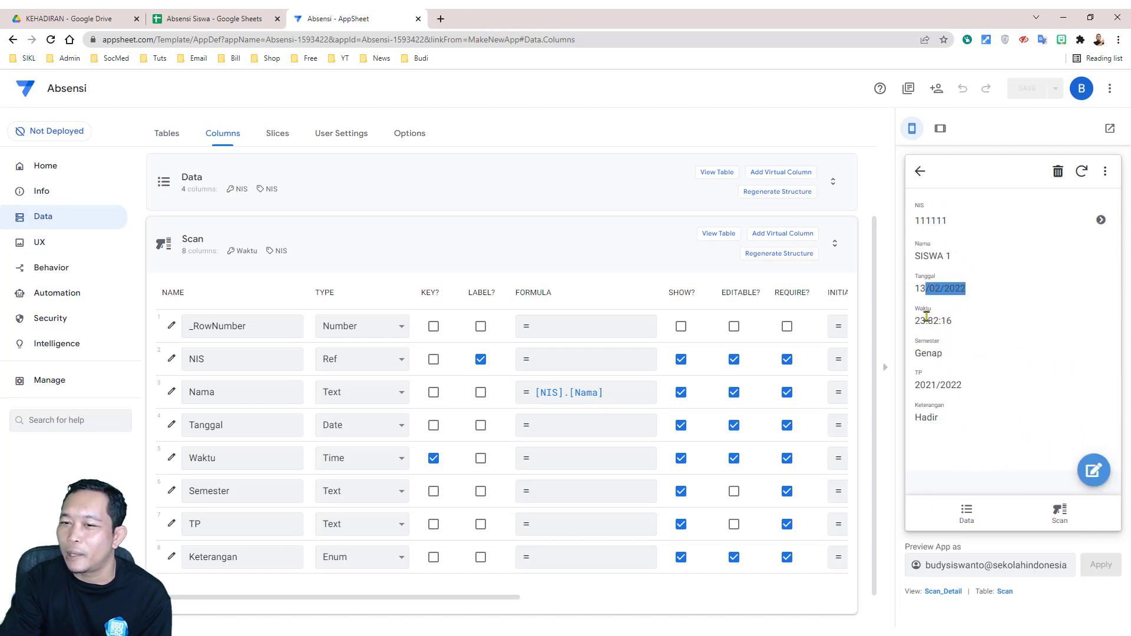
drag(923, 321, 956, 385)
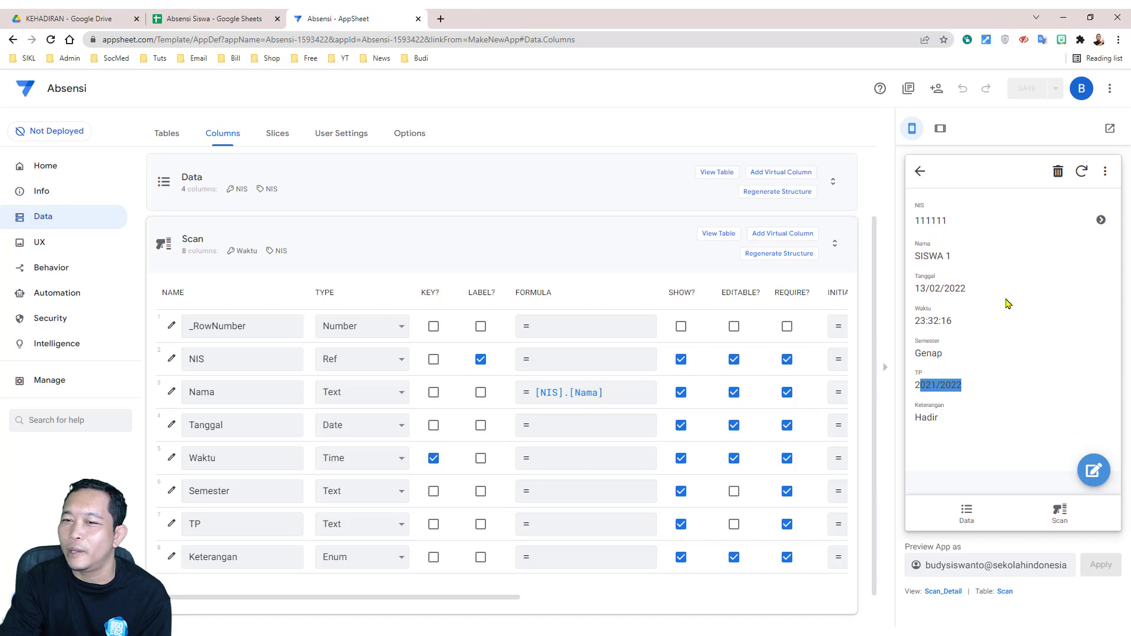
Examine the related scans of the second and third students in the Data view and return to the student list.
click(920, 171)
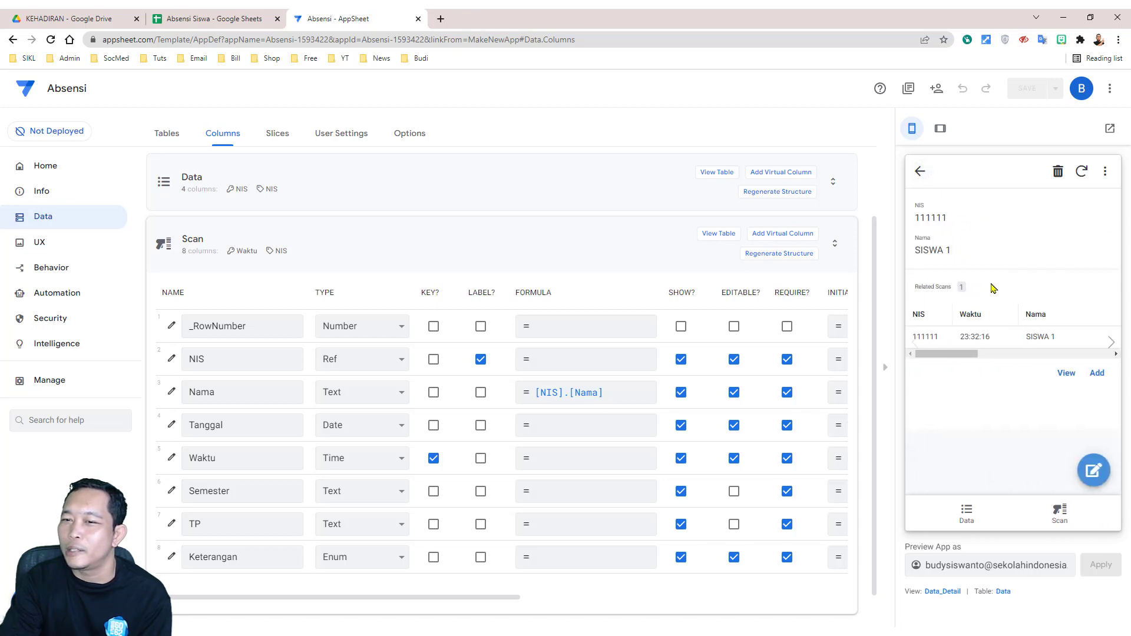
click(920, 172)
click(949, 231)
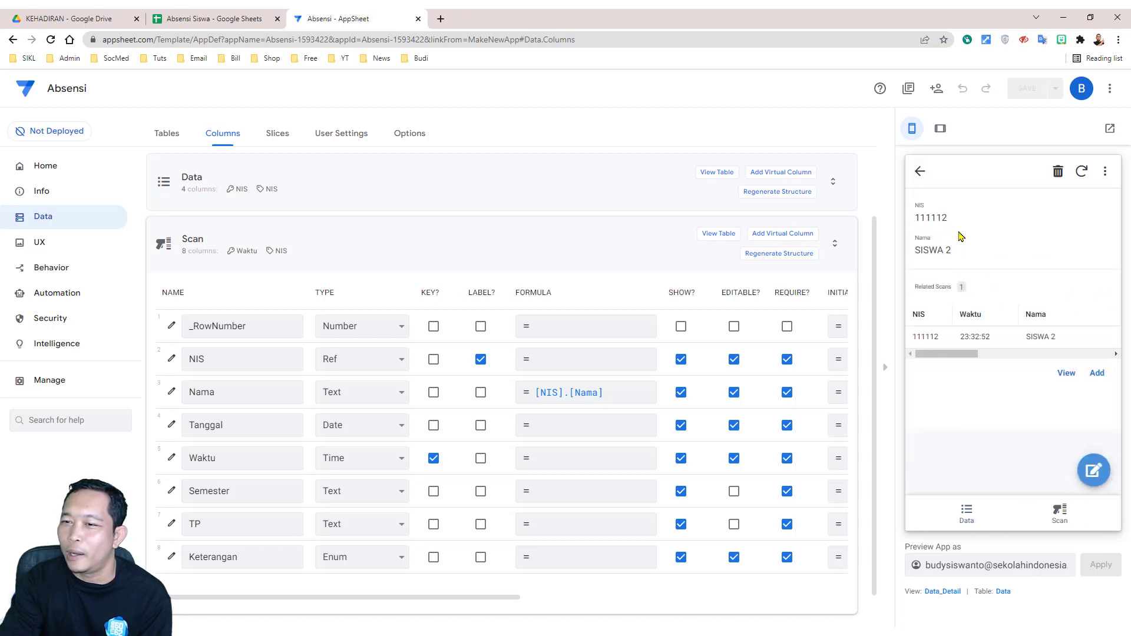
click(1027, 336)
click(920, 171)
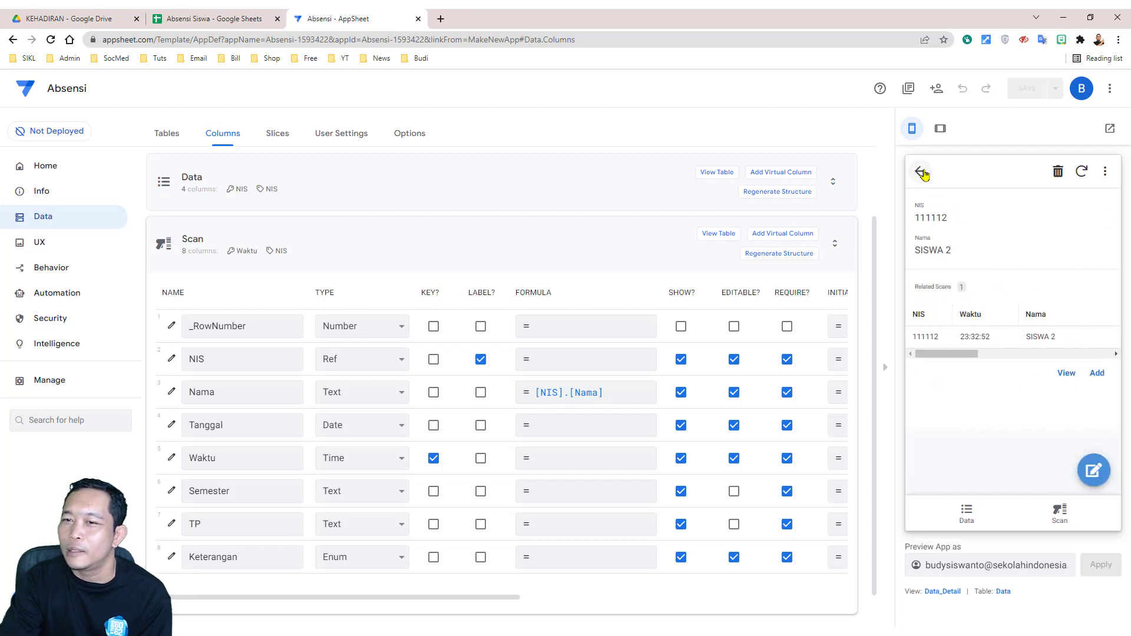
click(920, 170)
click(945, 270)
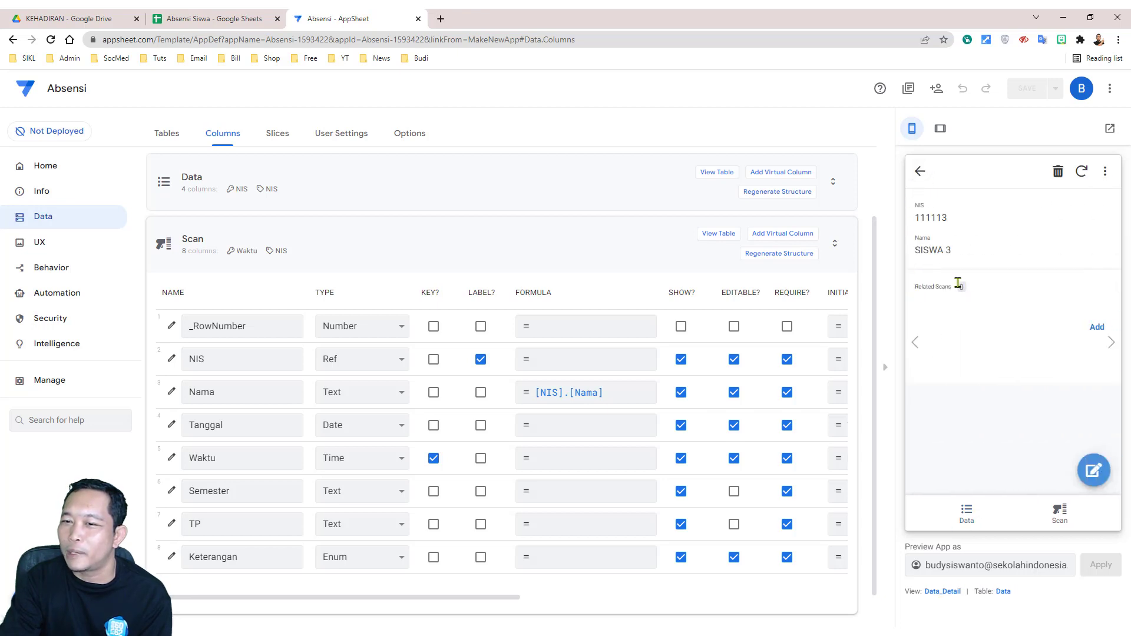
click(920, 172)
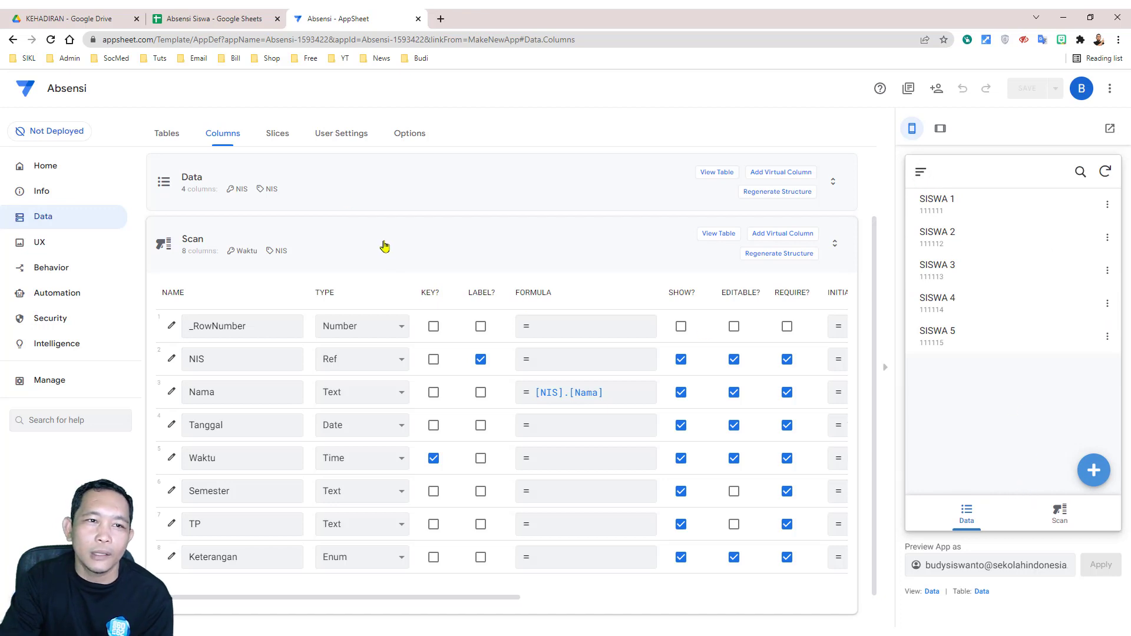
click(211, 14)
click(261, 316)
click(333, 15)
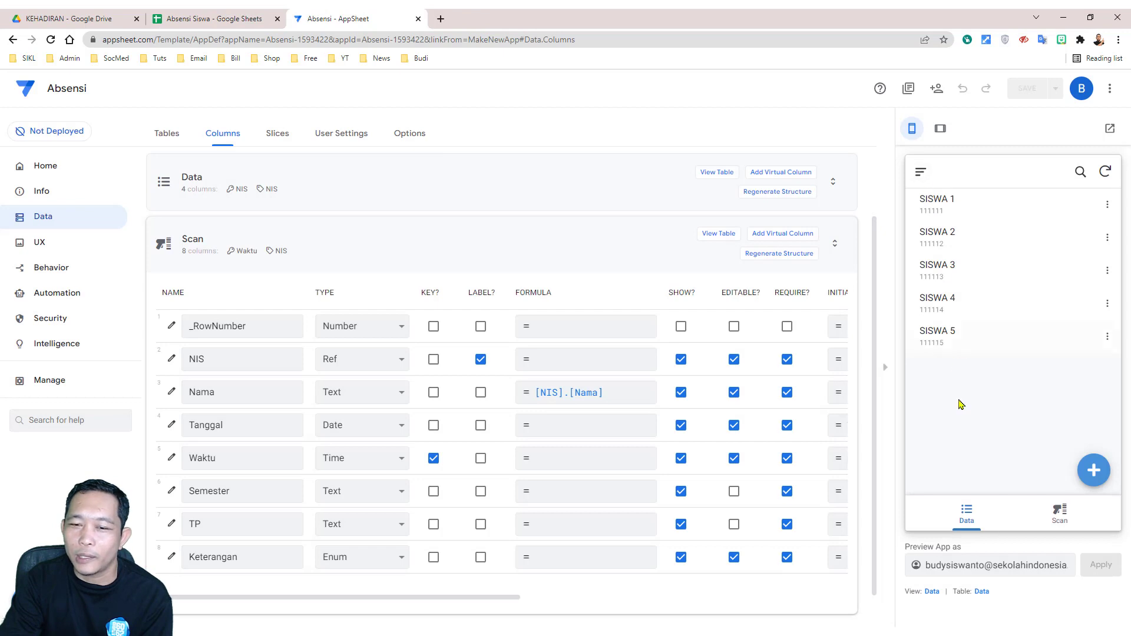
Show the Scan form in the preview and turn off the Search option for the Scan table's Nama column.
click(1058, 510)
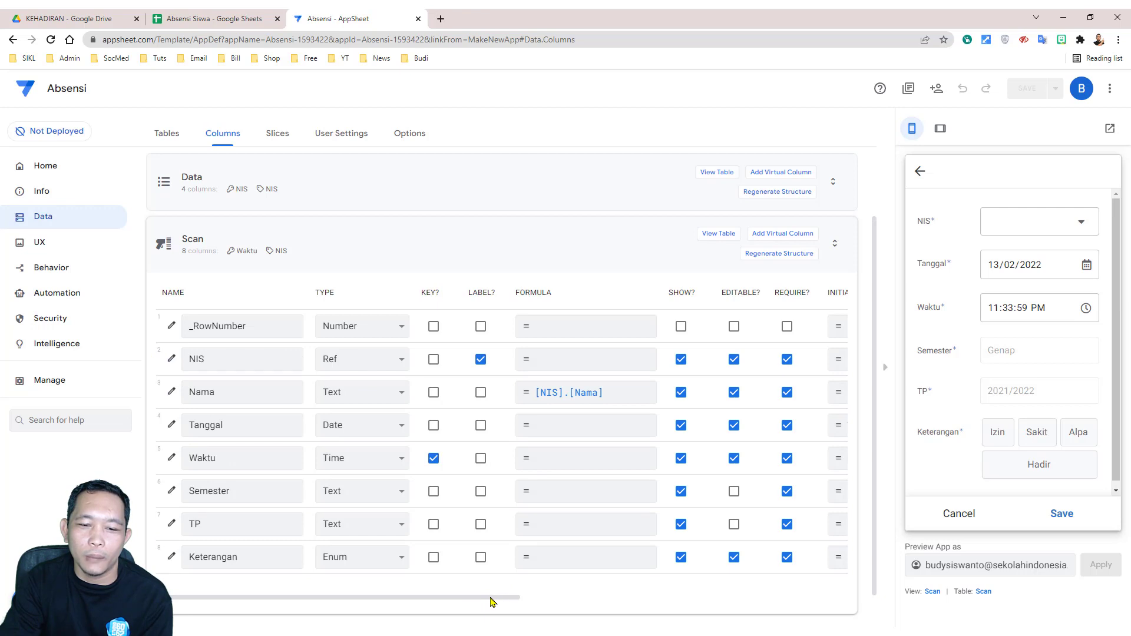
drag(492, 601, 835, 600)
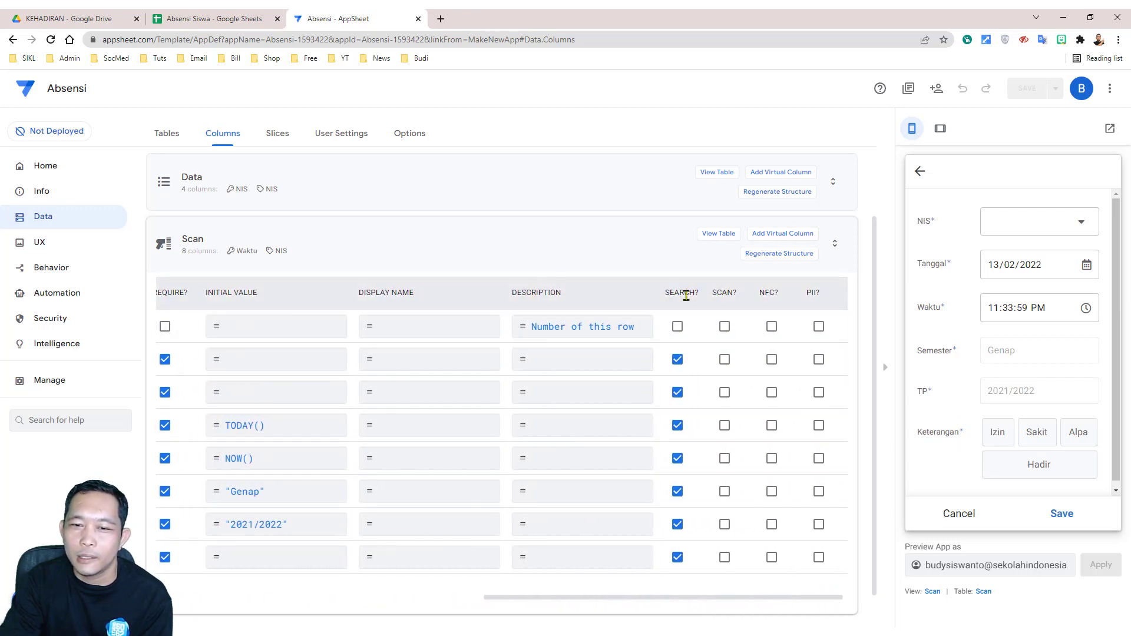
click(678, 394)
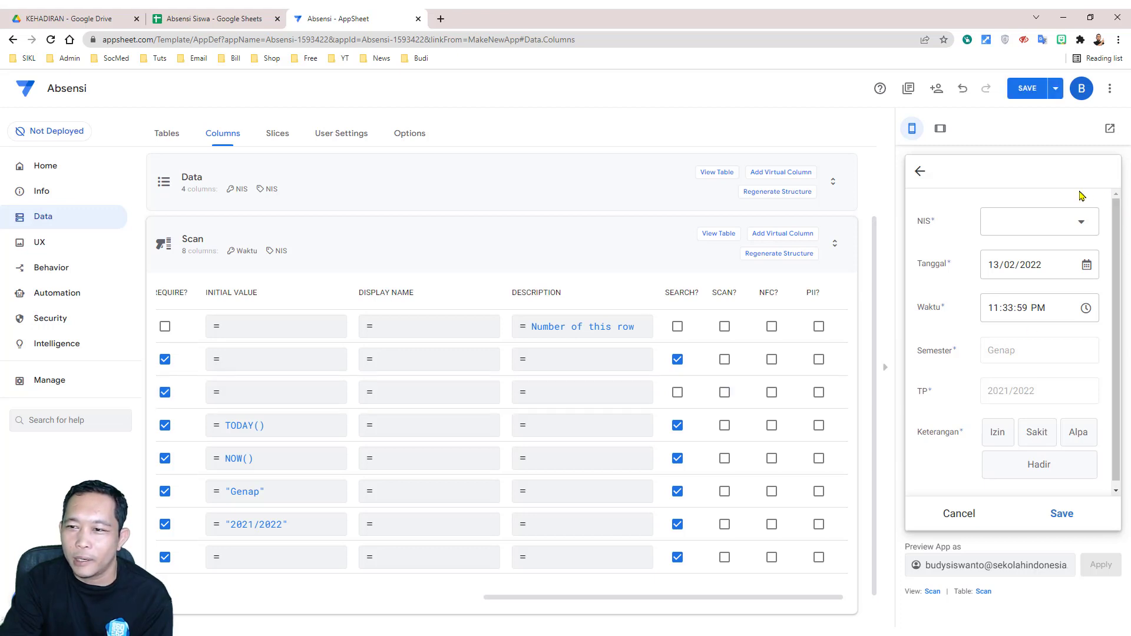
Turn on the Scan option for the Scan table's NIS column and save the app.
scroll(737, 345, down, 1)
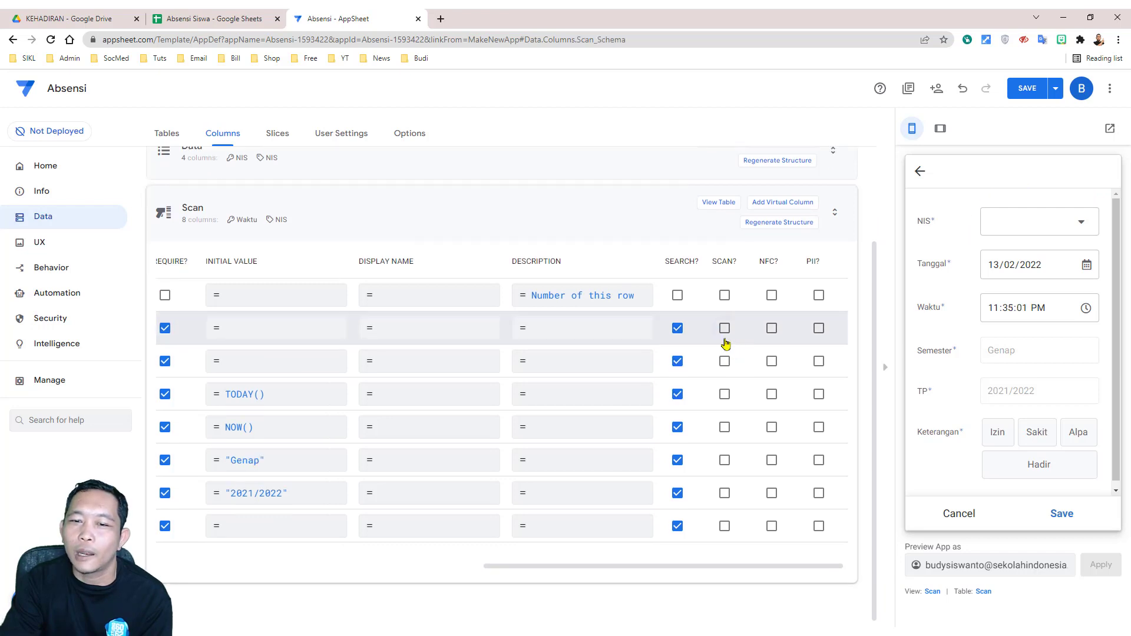
click(724, 328)
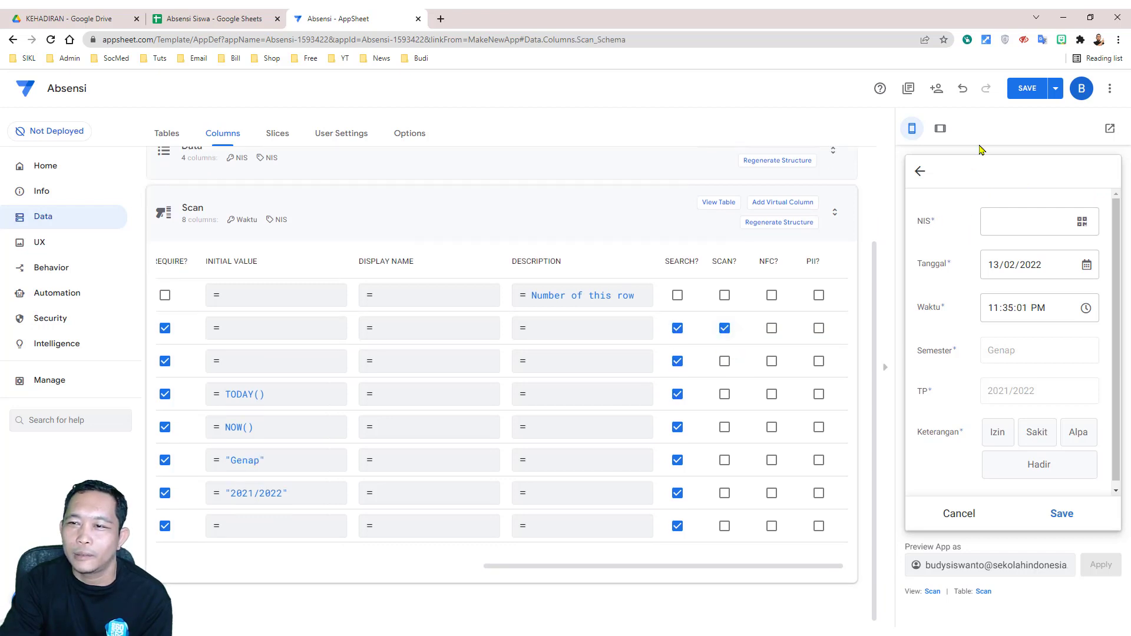
click(1028, 88)
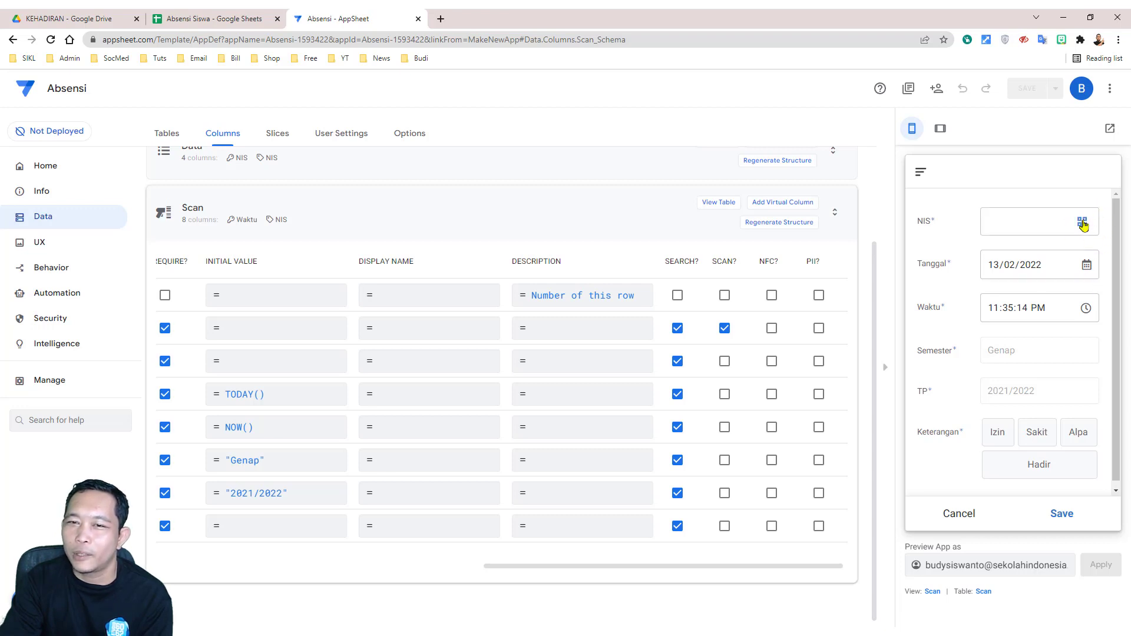
Test the NIS field's code scanner in the preview's Scan form and cancel the entry.
click(1082, 222)
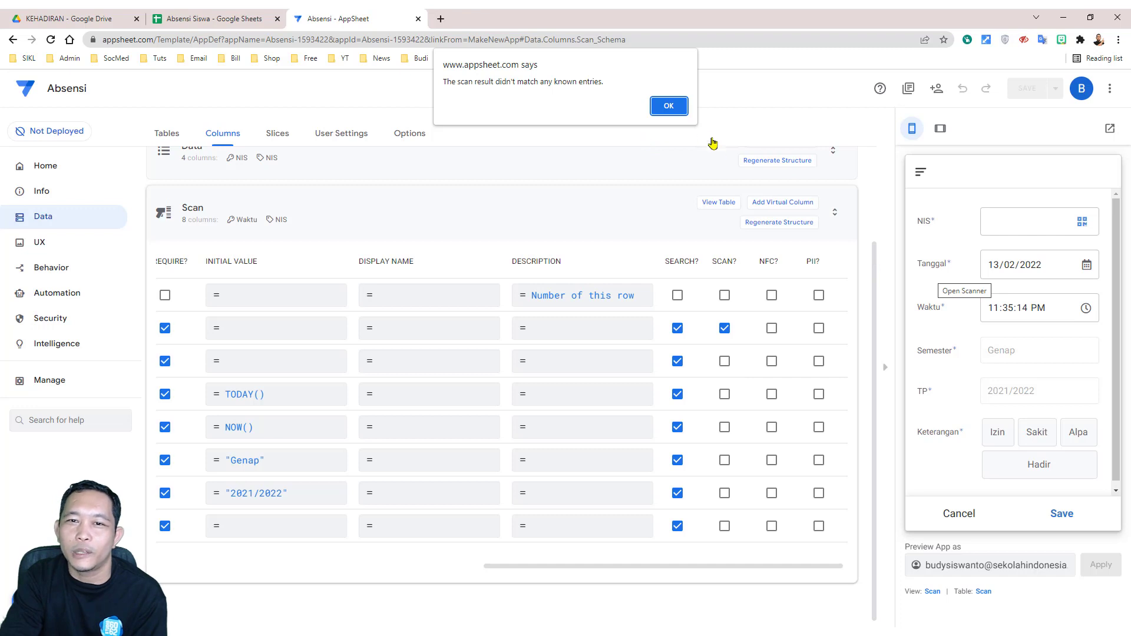
click(671, 108)
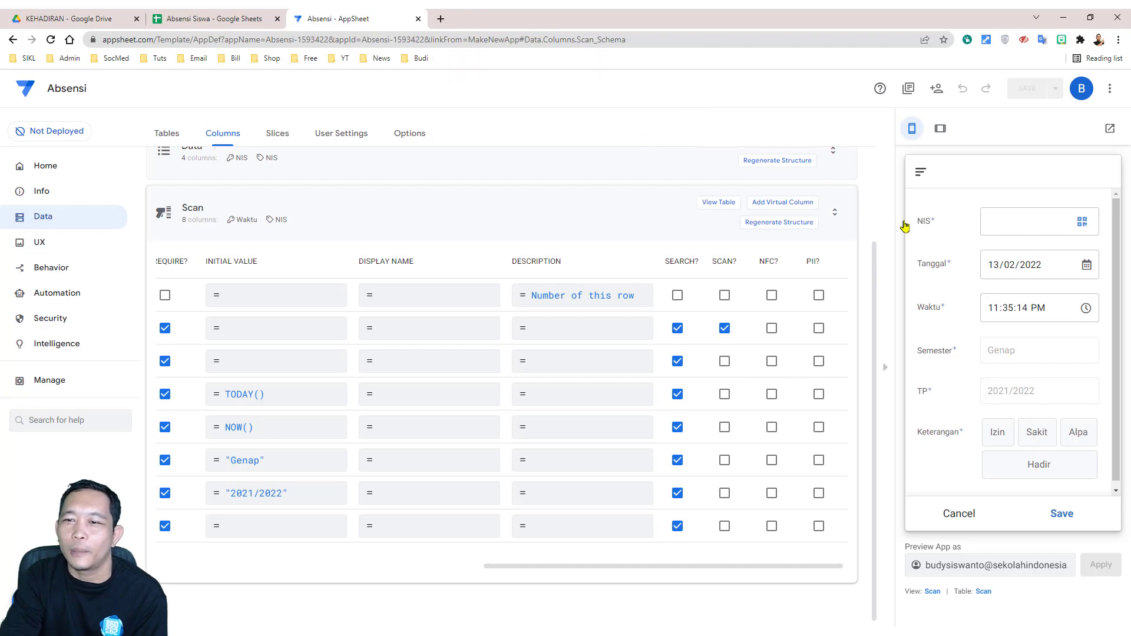
click(988, 225)
click(930, 235)
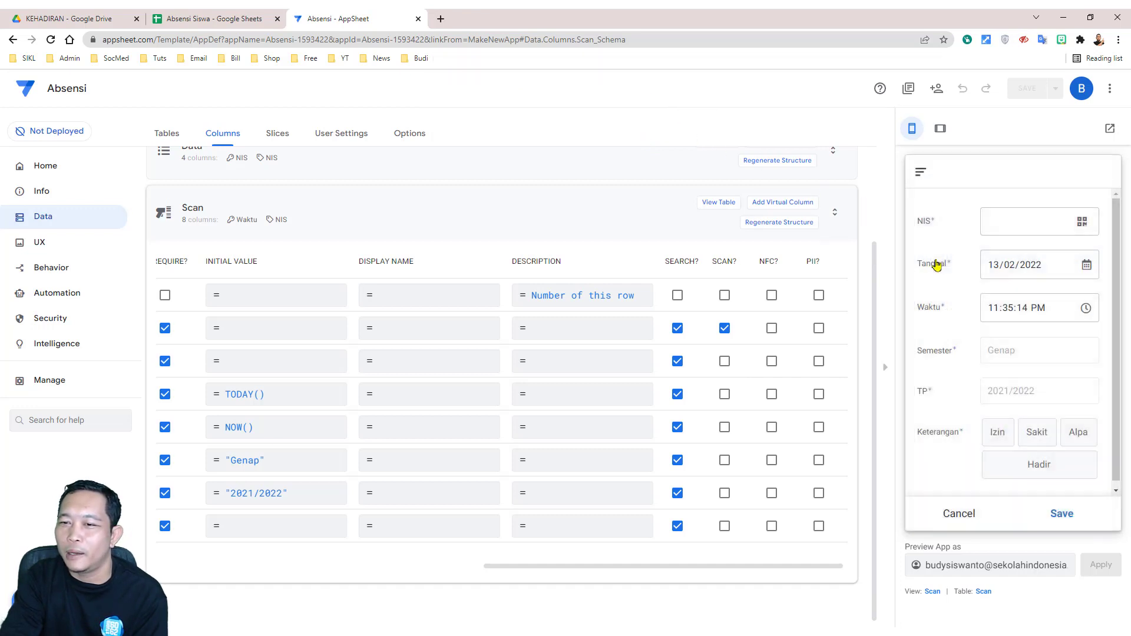
click(962, 523)
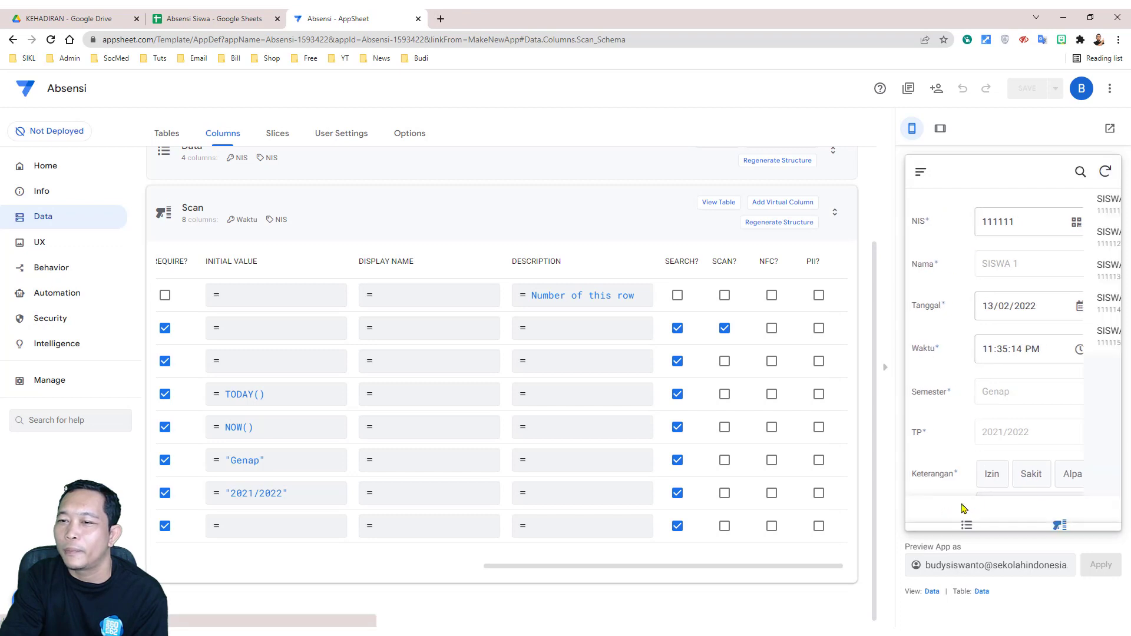
Examine the blank Data and Scan entry forms in the preview, leaving both without saving.
click(1094, 471)
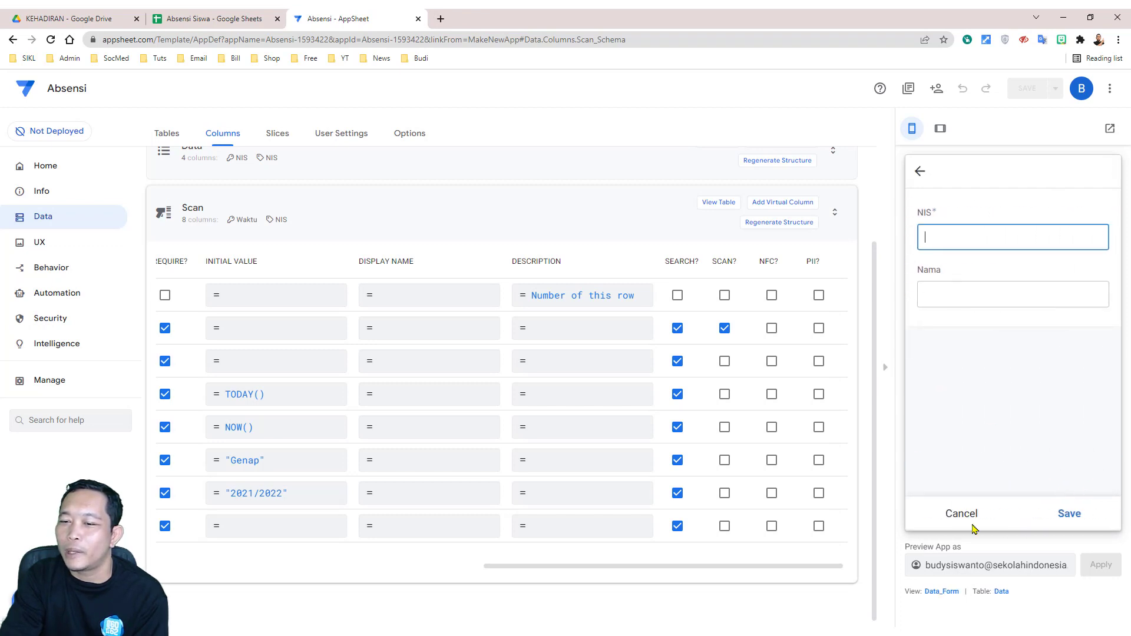
click(961, 513)
click(1060, 514)
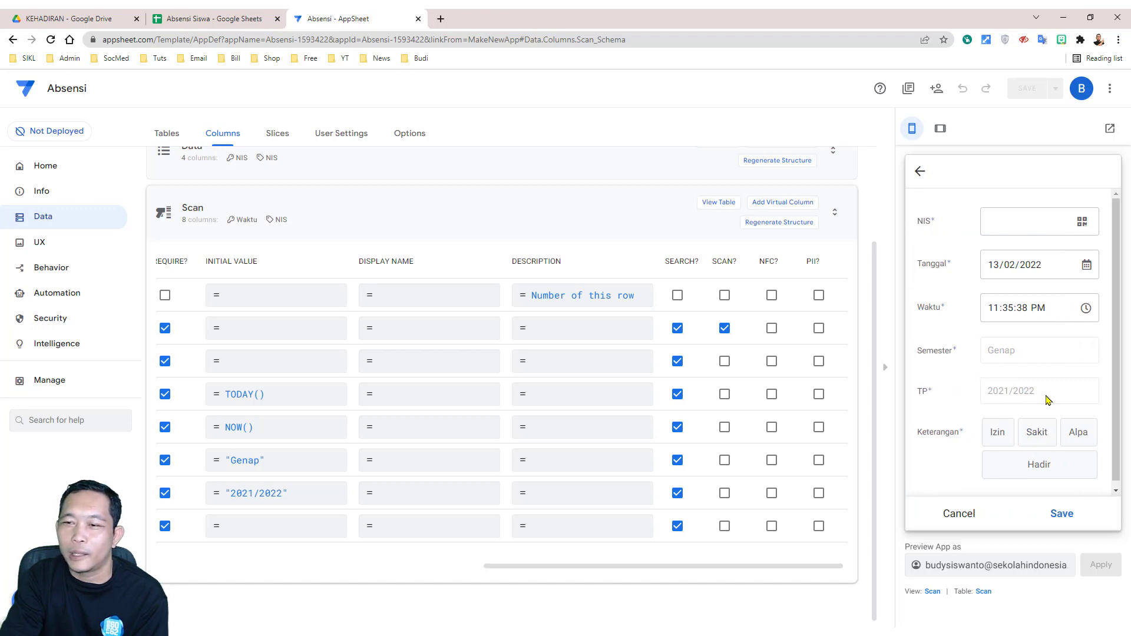
scroll(1043, 371, down, 1)
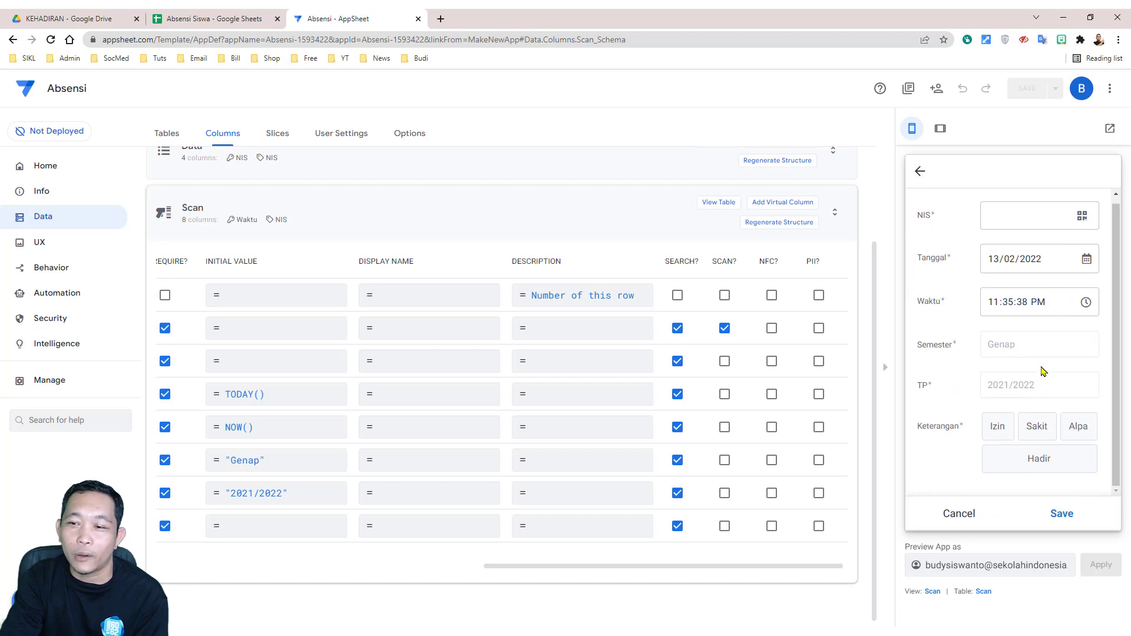
click(921, 171)
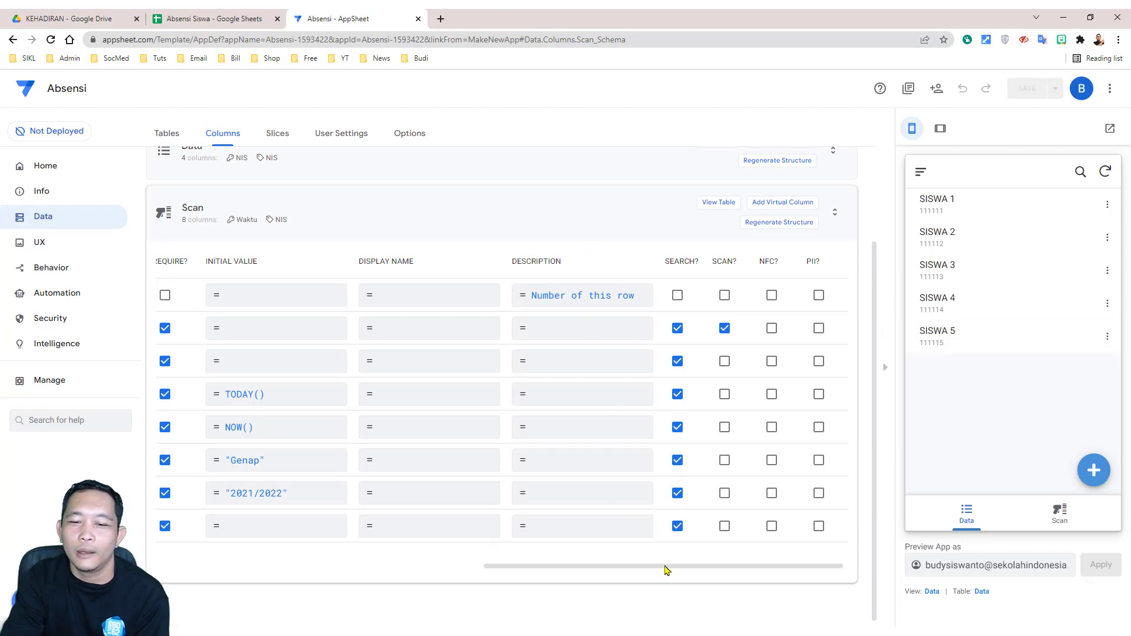
Switch to the Absensi Siswa spreadsheet and extend the Data sheet's student list down one row to add the sixth student.
drag(669, 567, 306, 566)
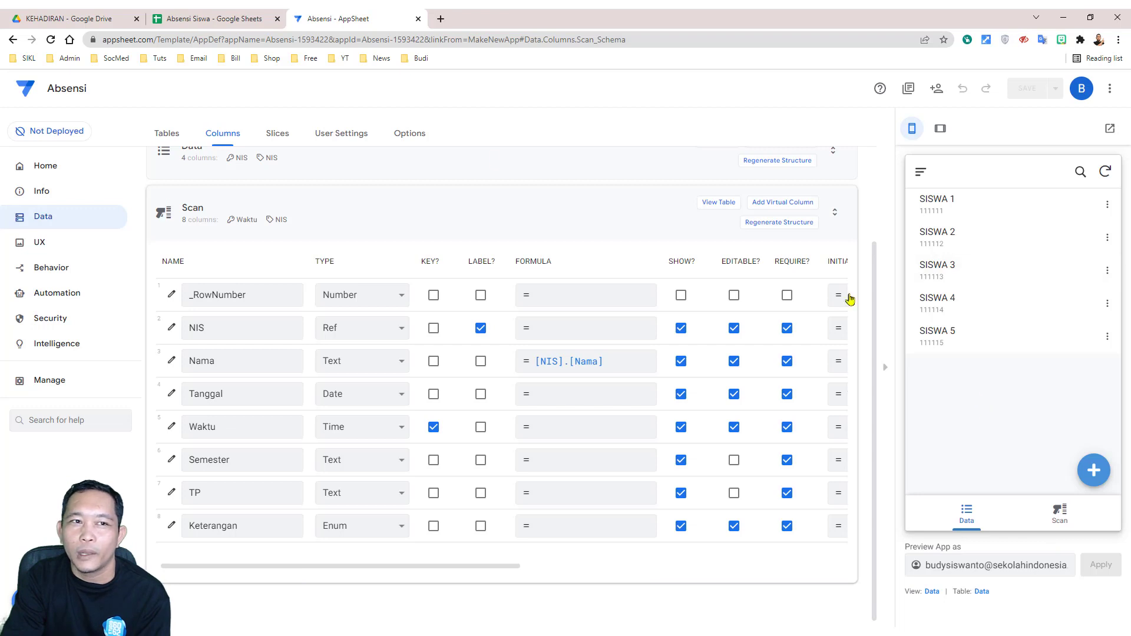
click(187, 14)
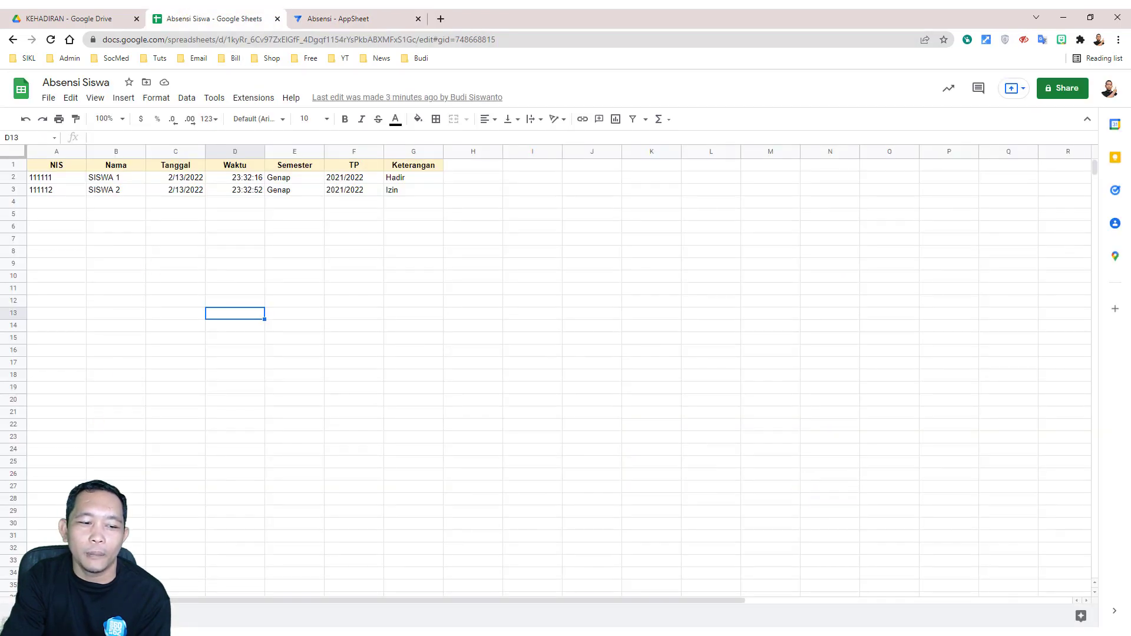
click(136, 615)
drag(54, 178, 136, 230)
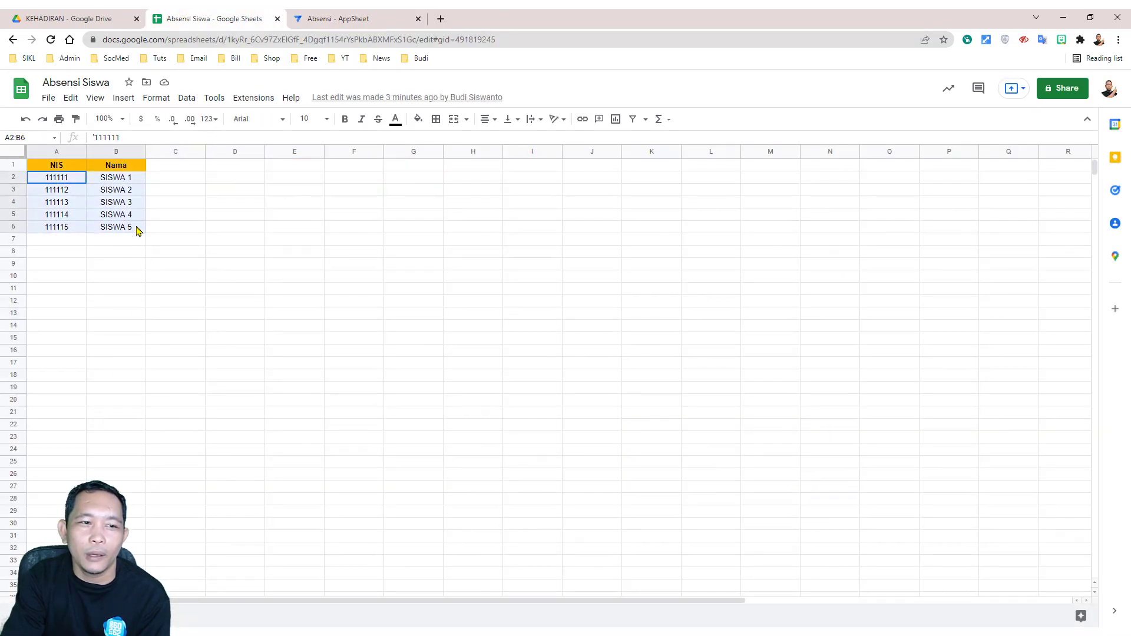
click(167, 243)
drag(61, 181, 131, 229)
click(203, 266)
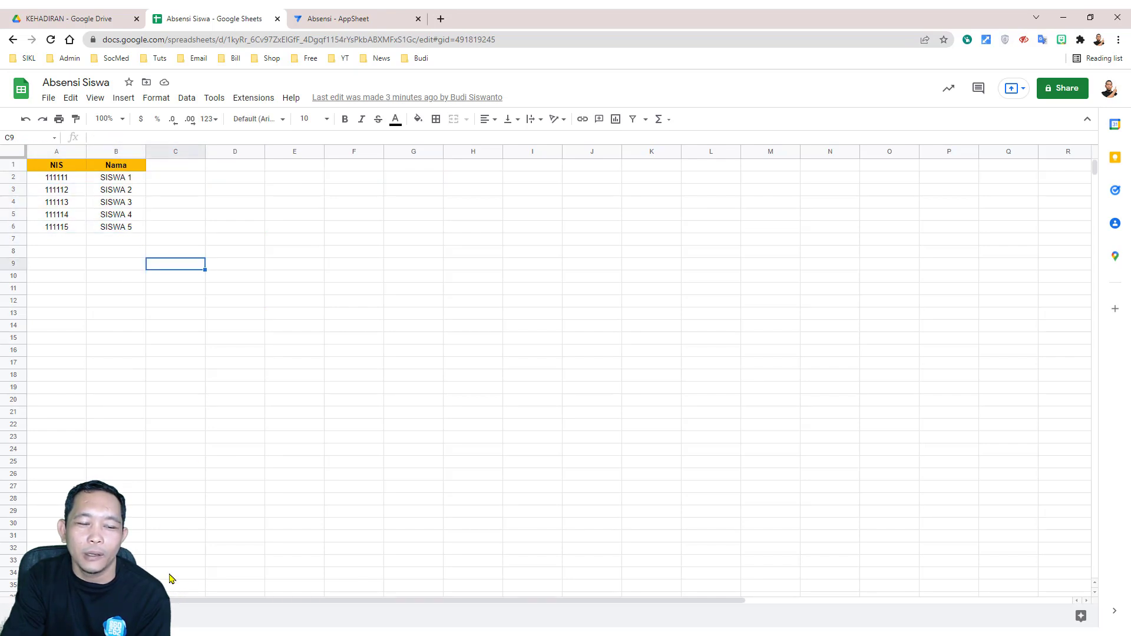
click(217, 316)
drag(62, 218, 145, 244)
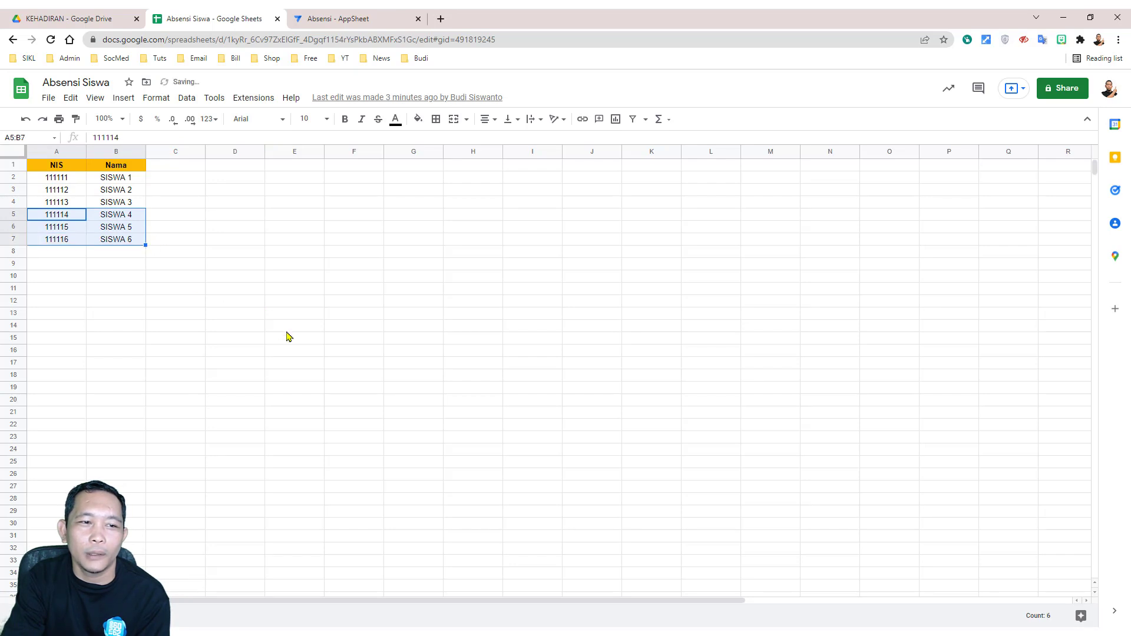
drag(59, 243, 131, 239)
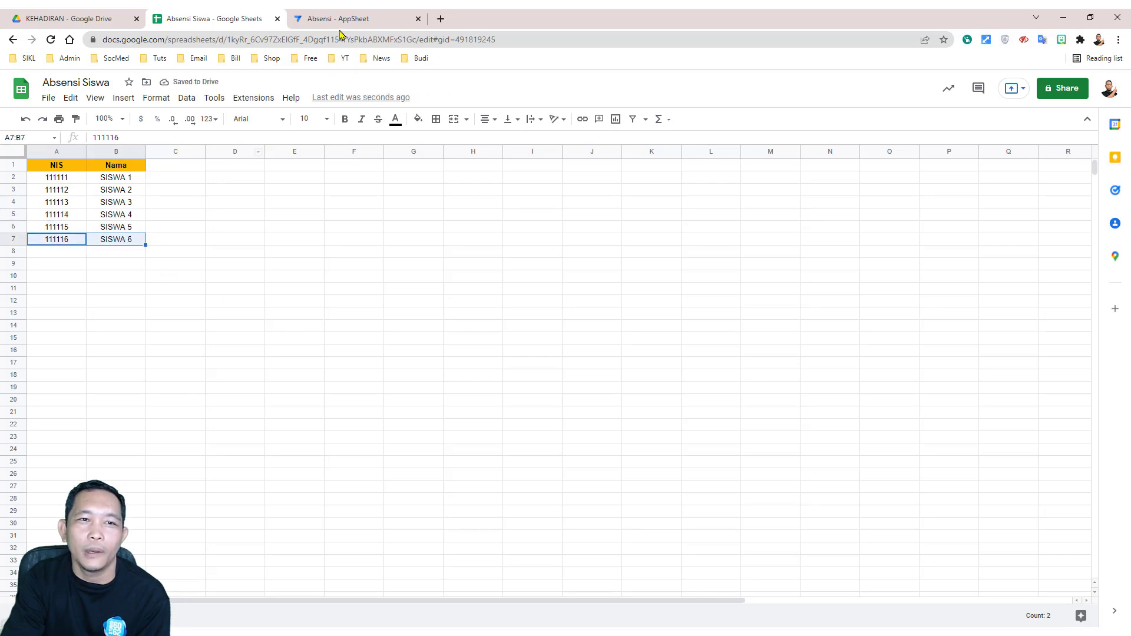
Switch to AppSheet, reload the editor, and save a new Data entry with the seventh student's NIS and name.
click(342, 19)
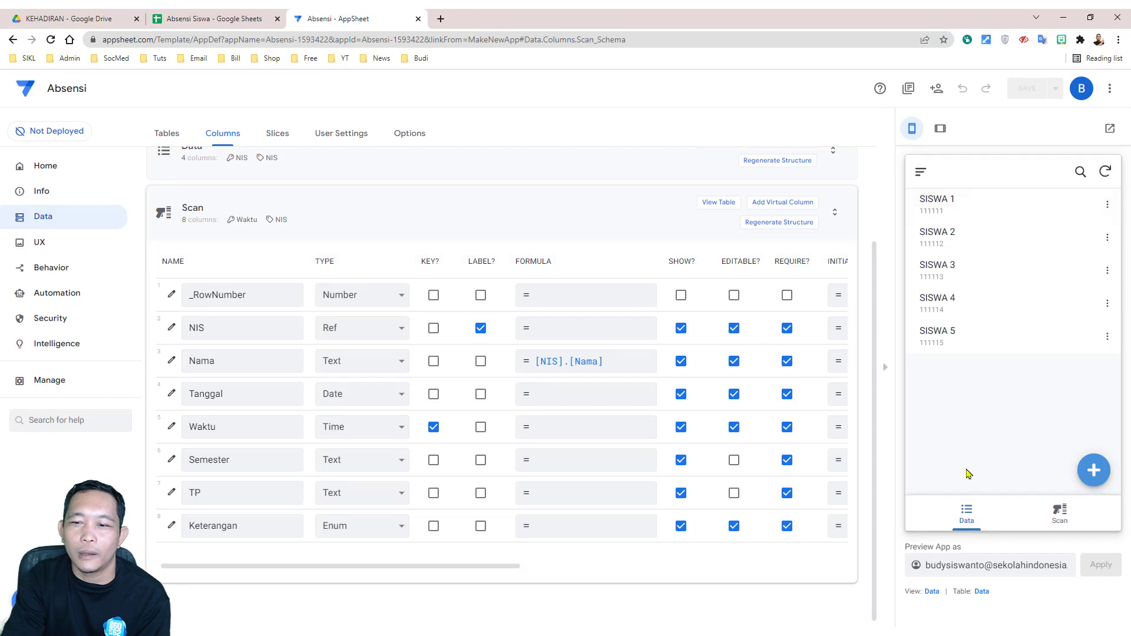
click(51, 40)
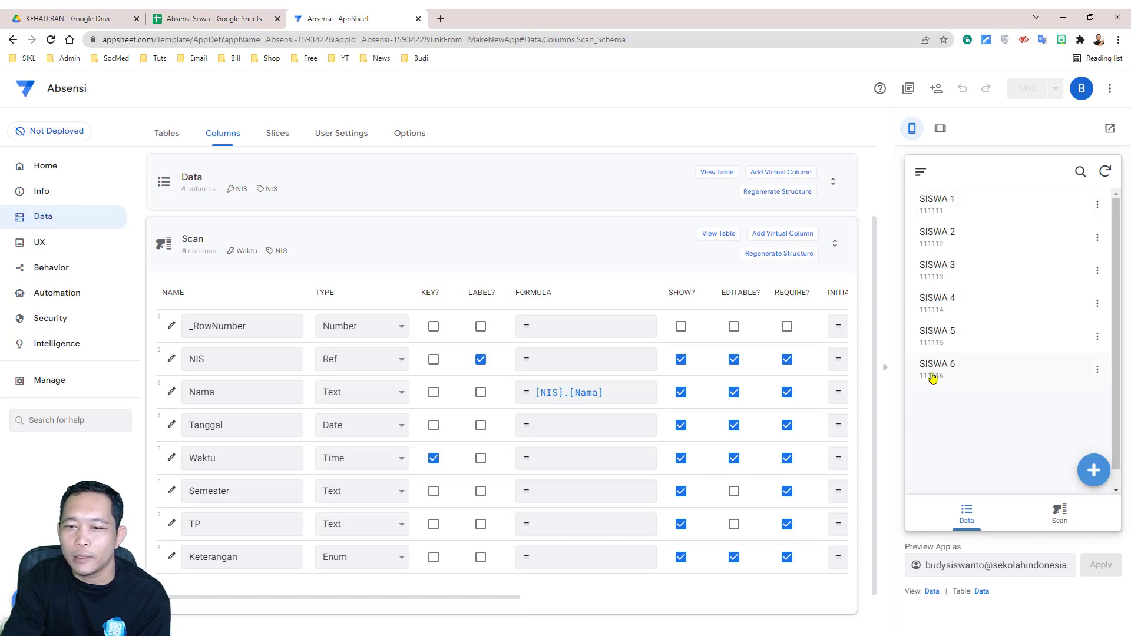
click(1092, 470)
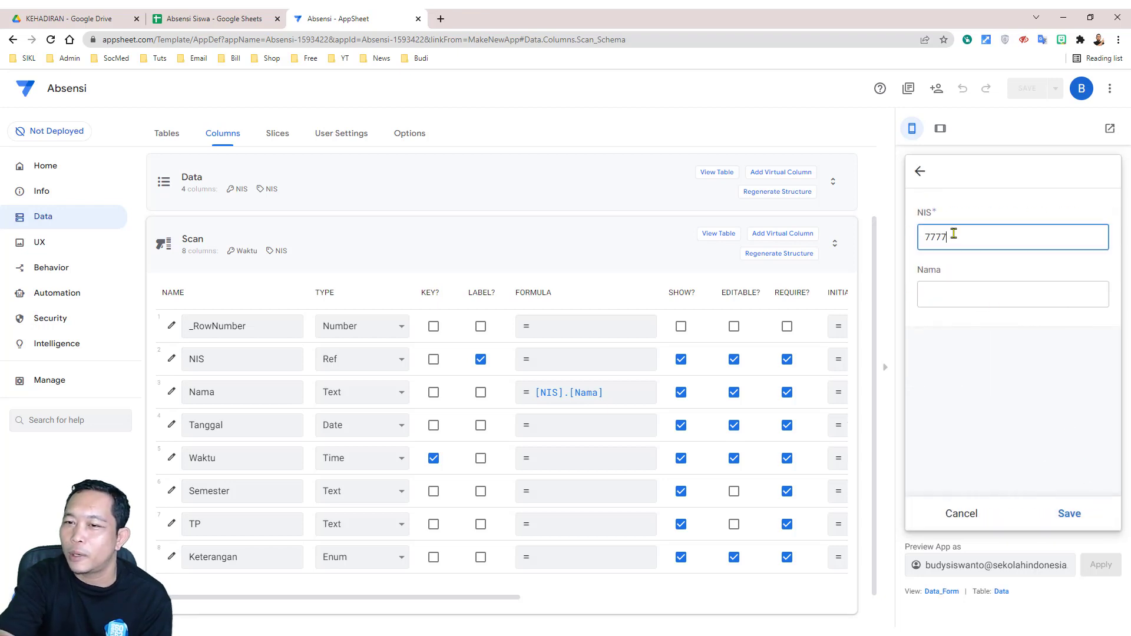
click(978, 301)
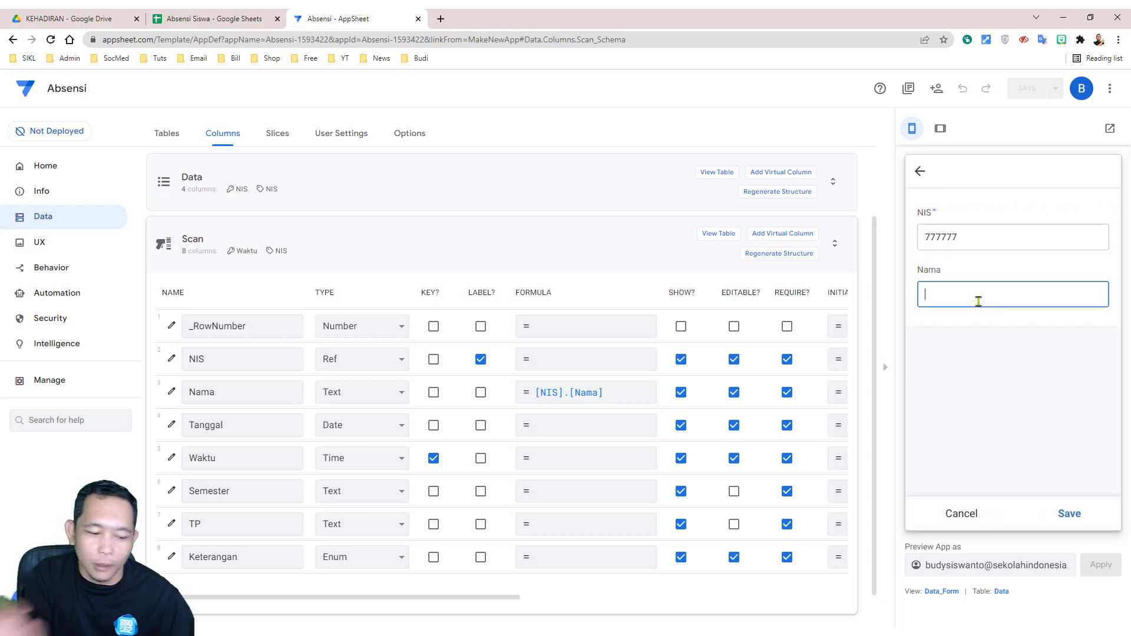
text(SIS)
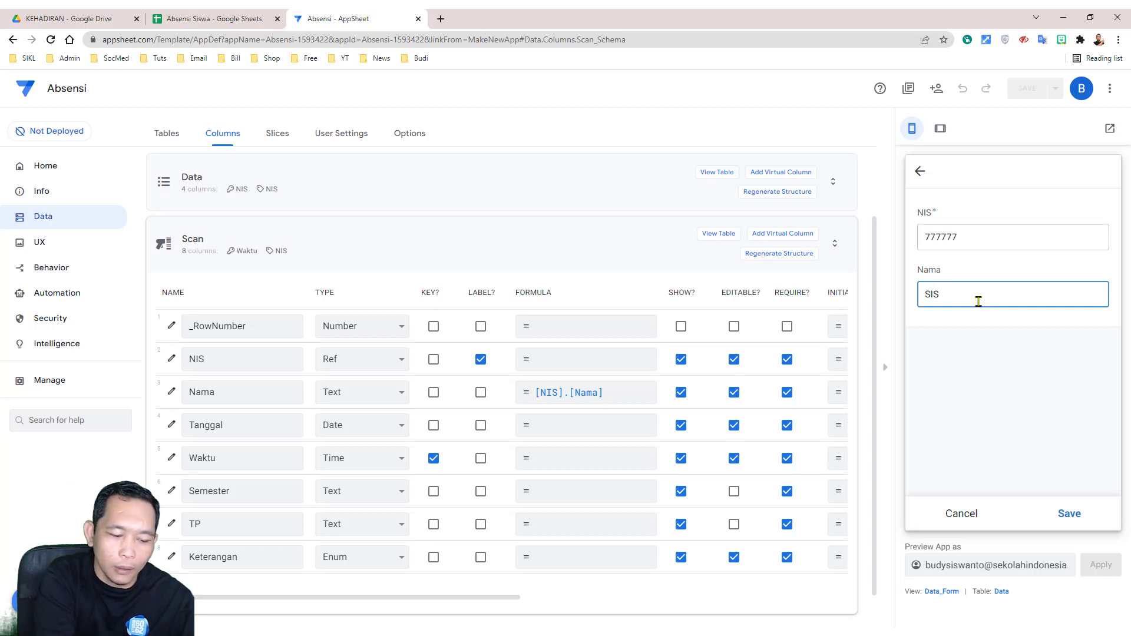
text(WA 7)
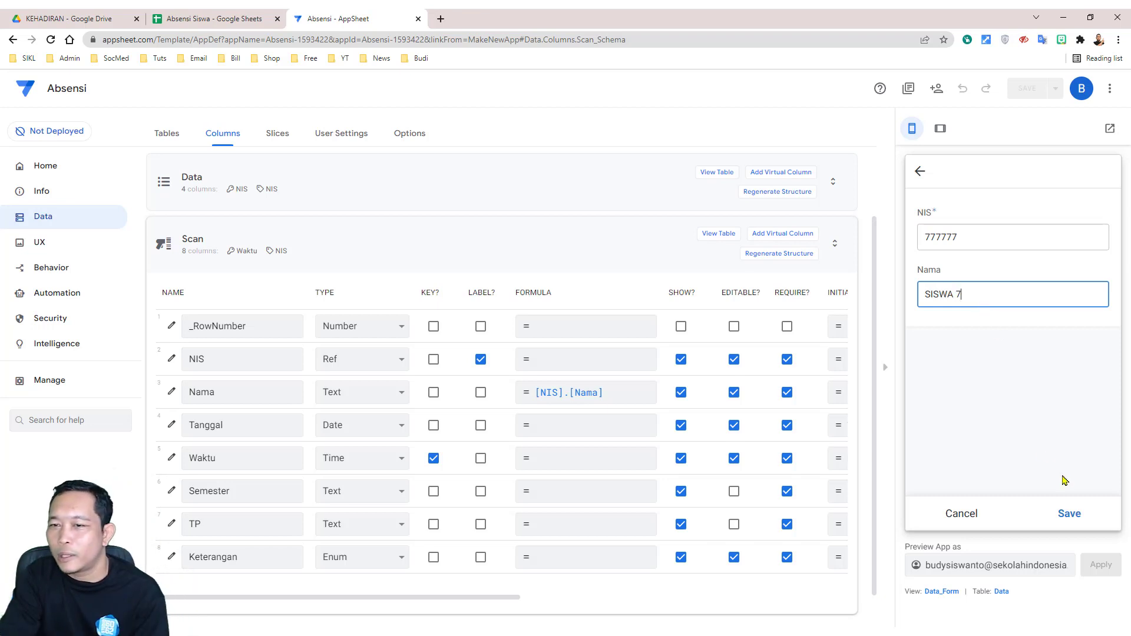
click(1069, 518)
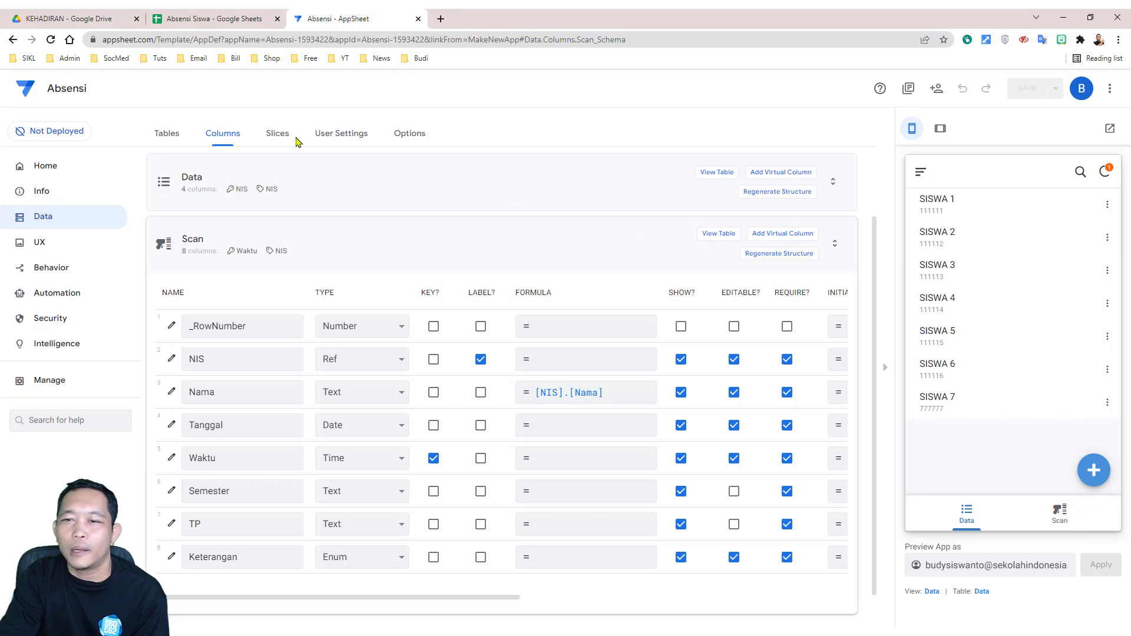
Switch to Google Sheets and check the seventh student's row in the Data sheet.
click(203, 19)
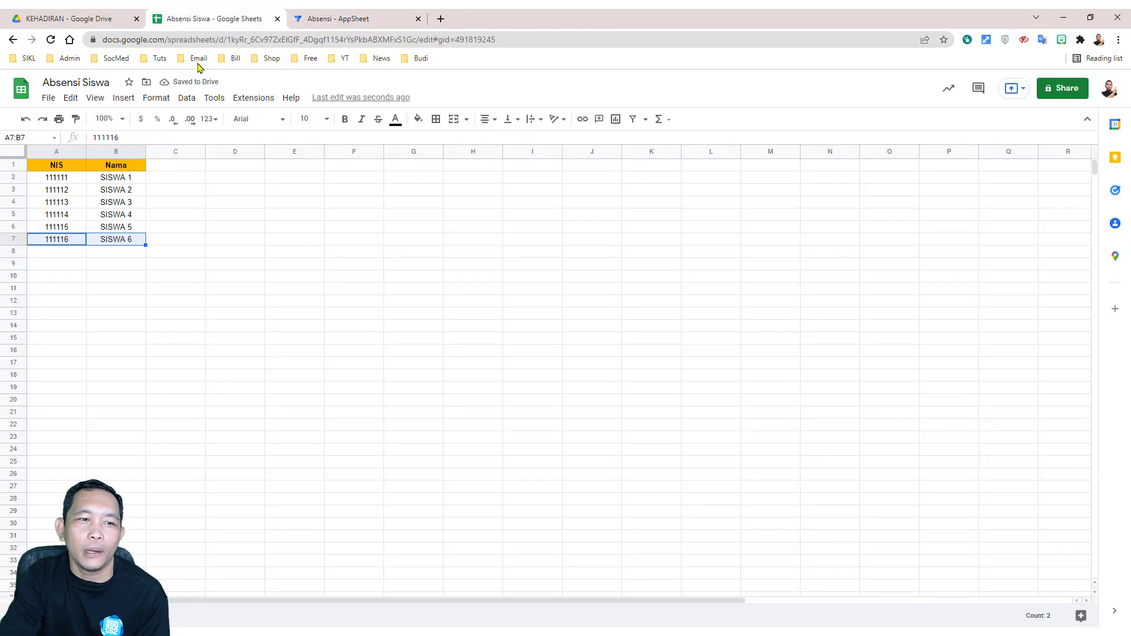
click(181, 328)
drag(53, 255, 118, 252)
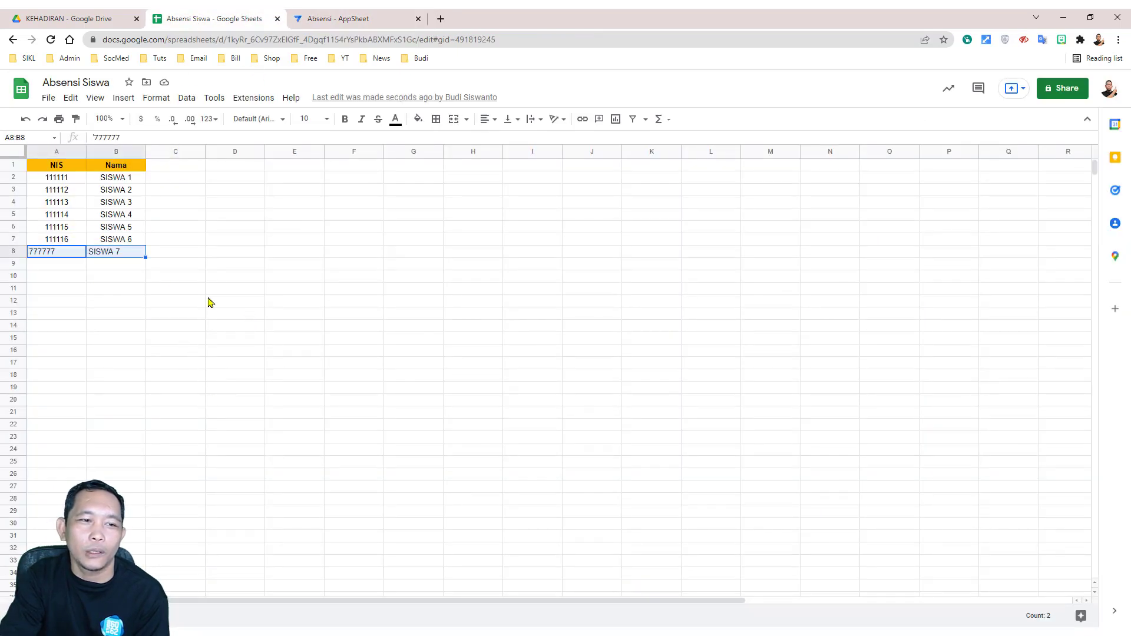
Center the contents of the Data sheet's NIS and Nama columns horizontally.
drag(50, 153, 116, 152)
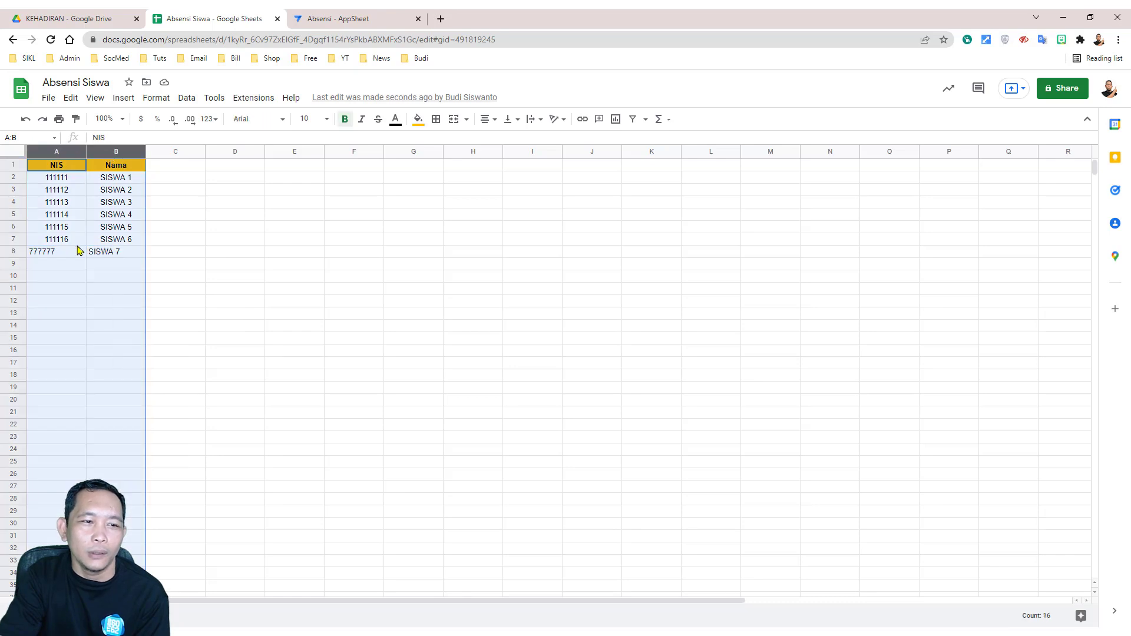
click(487, 120)
click(500, 141)
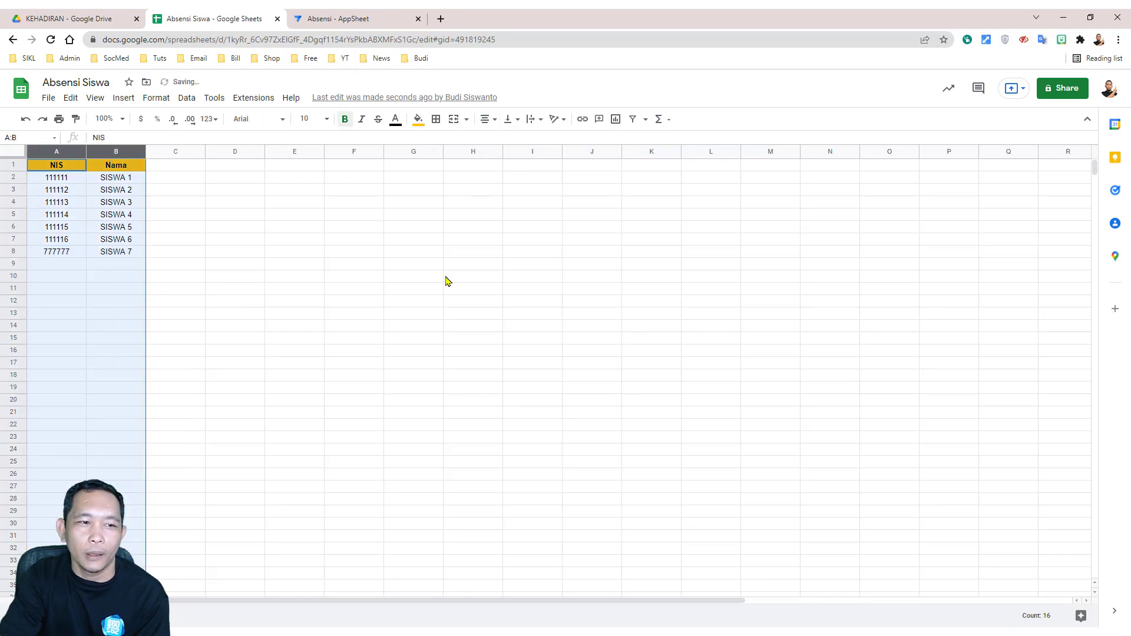
click(449, 277)
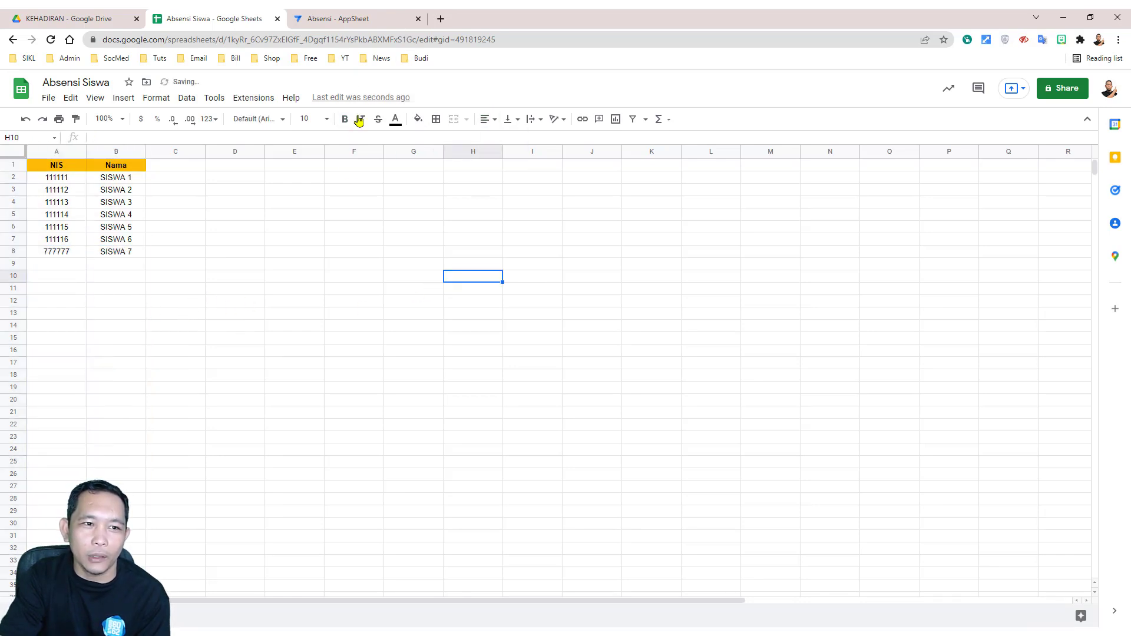
Return to AppSheet, check the student list in the preview, and show the blank Scan form.
click(311, 17)
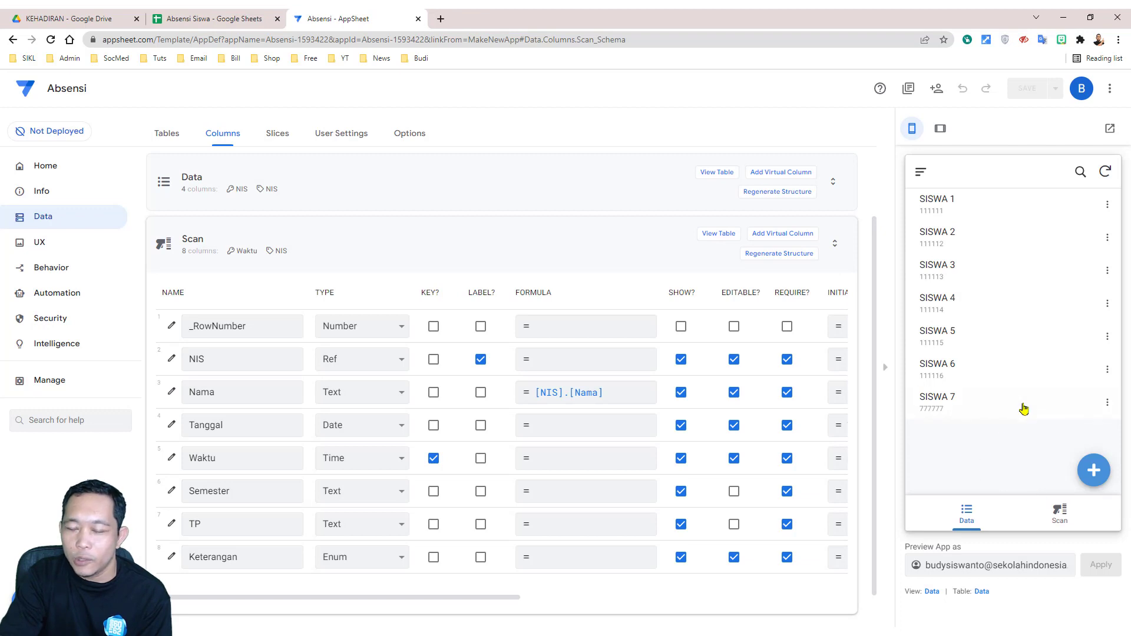
click(1060, 513)
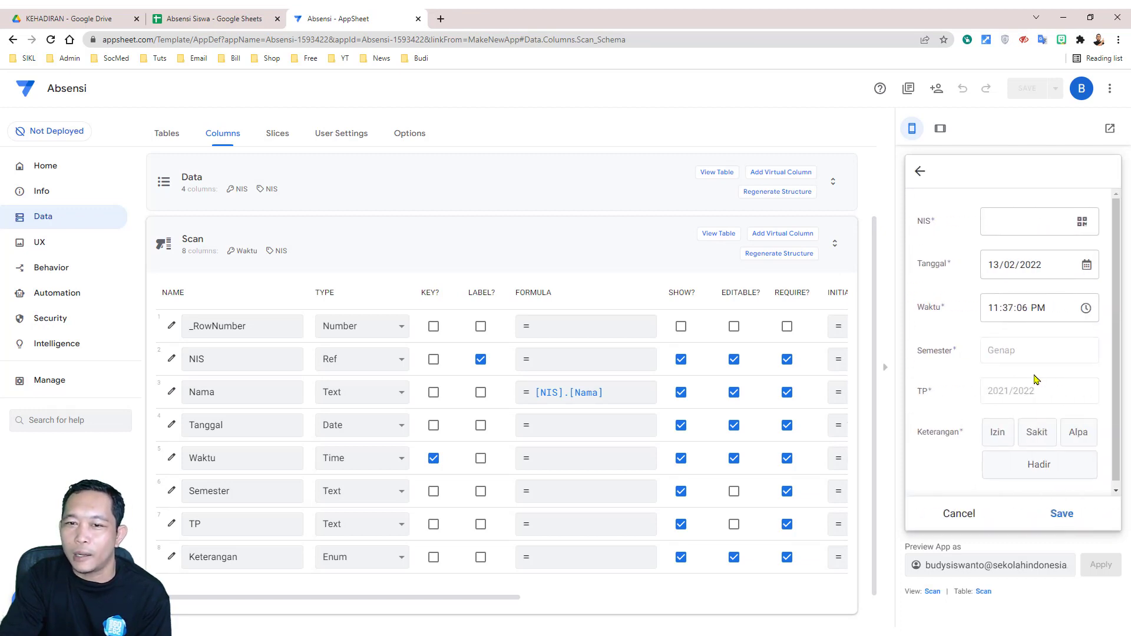
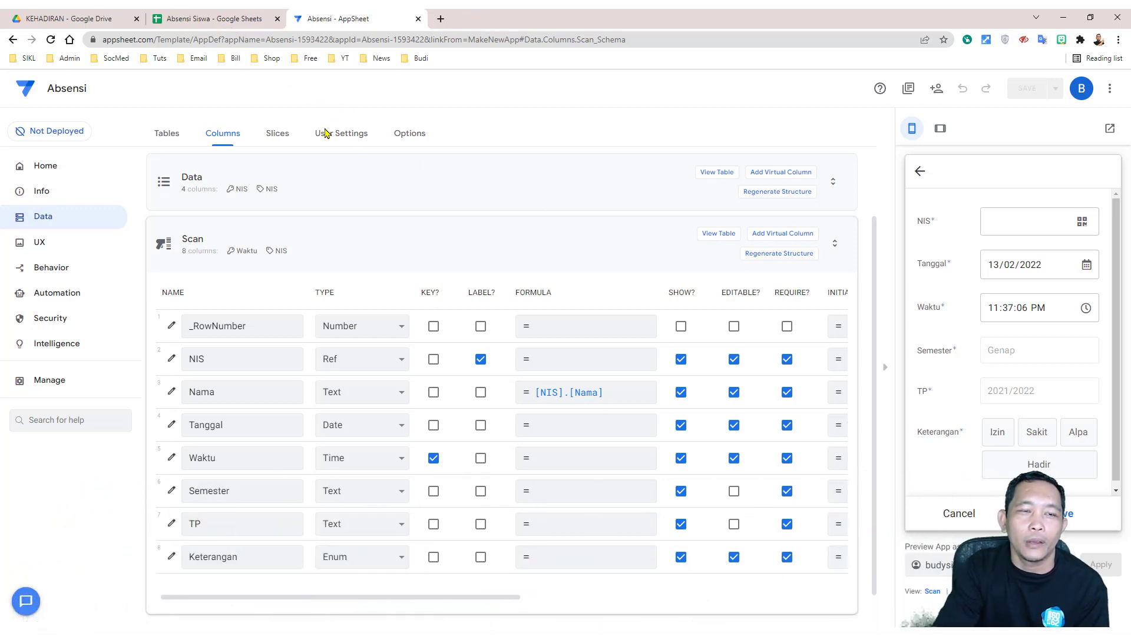
click(217, 24)
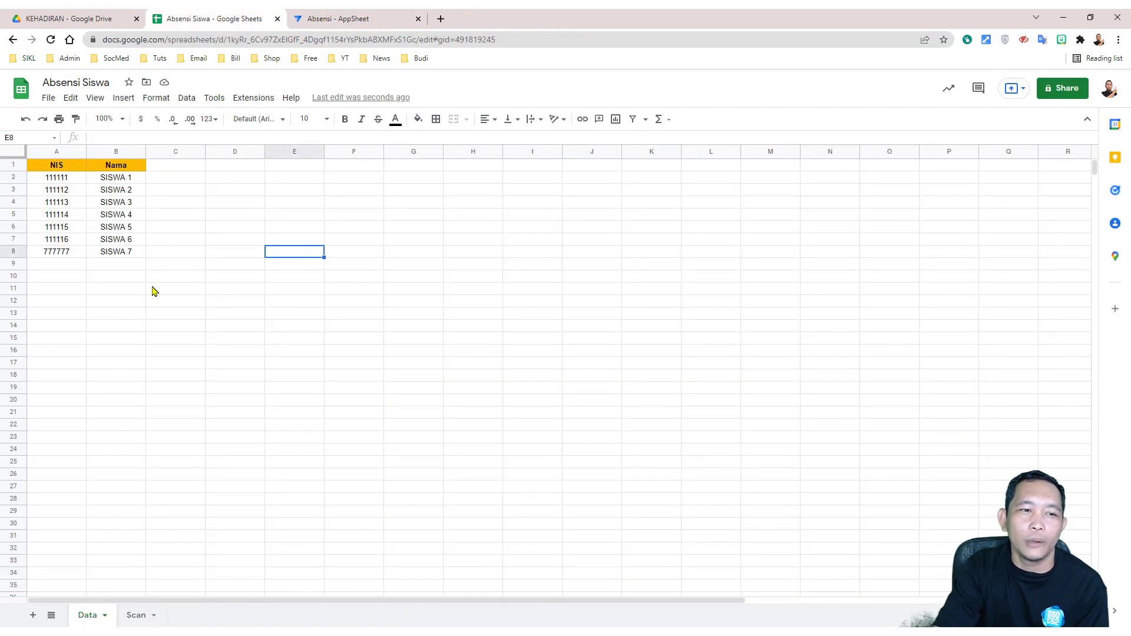
click(185, 171)
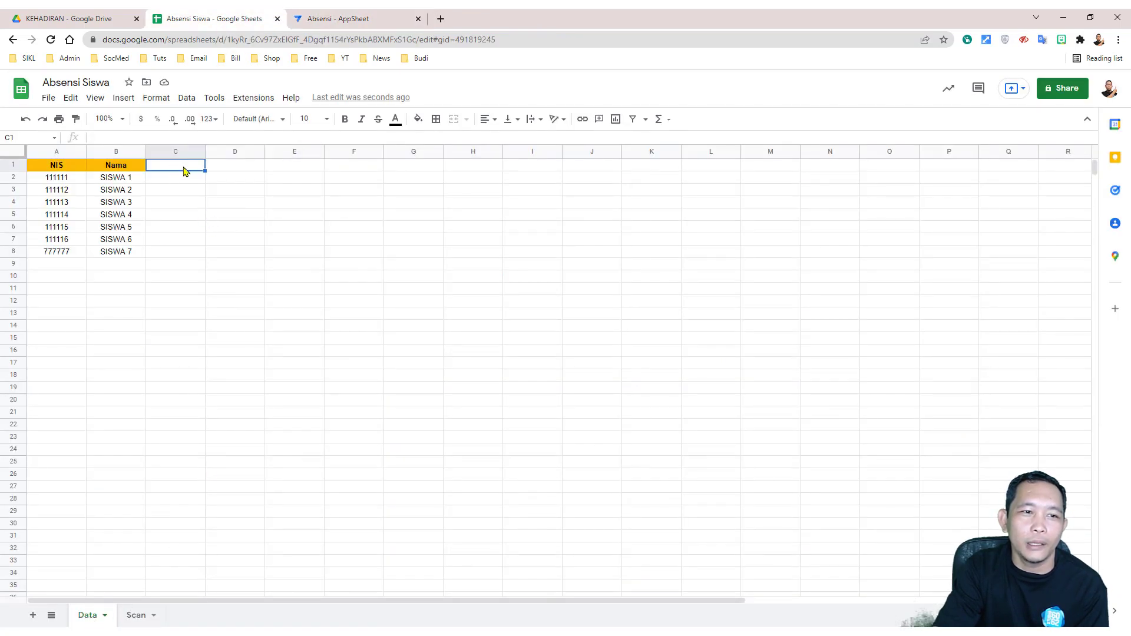
double_click(180, 169)
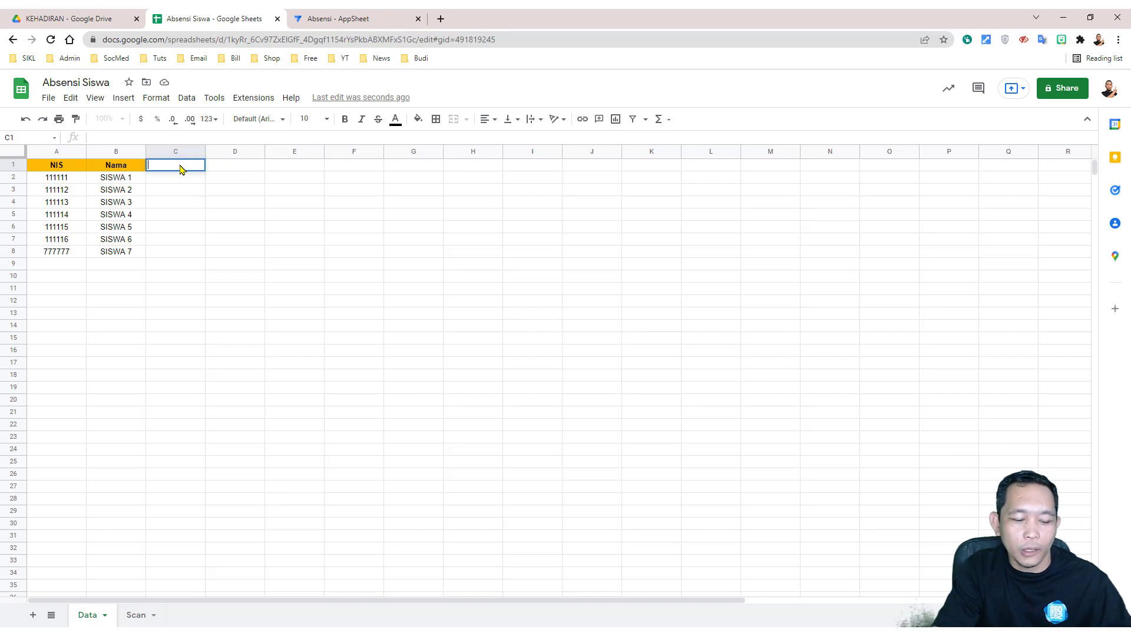
text(=ARRAYFORMULA(IMAGE("https://api.qrserver.com/v1/create-qr-code/?size300x300&data="&encodeurl(A:A))))
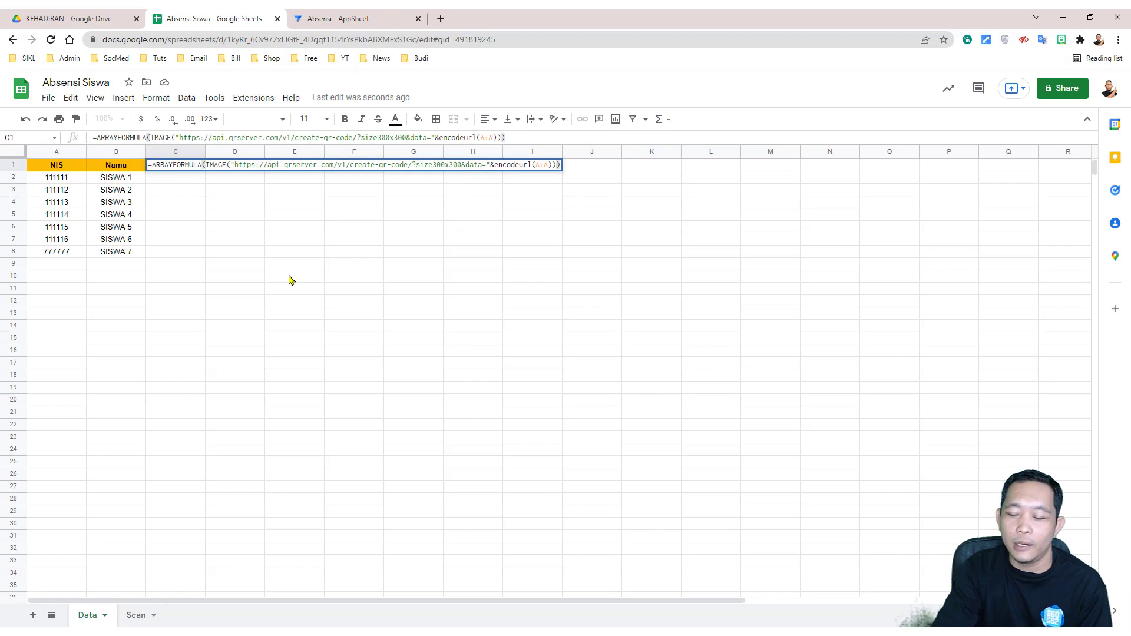
key(Return)
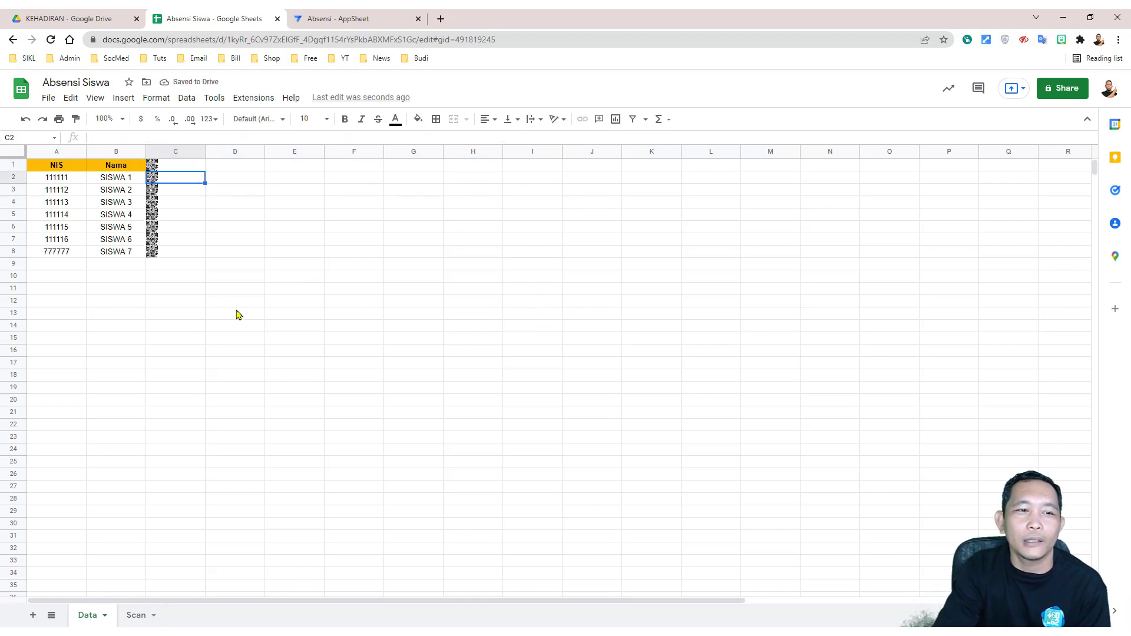
Center the QR codes in column C horizontally.
click(175, 151)
click(489, 119)
click(496, 135)
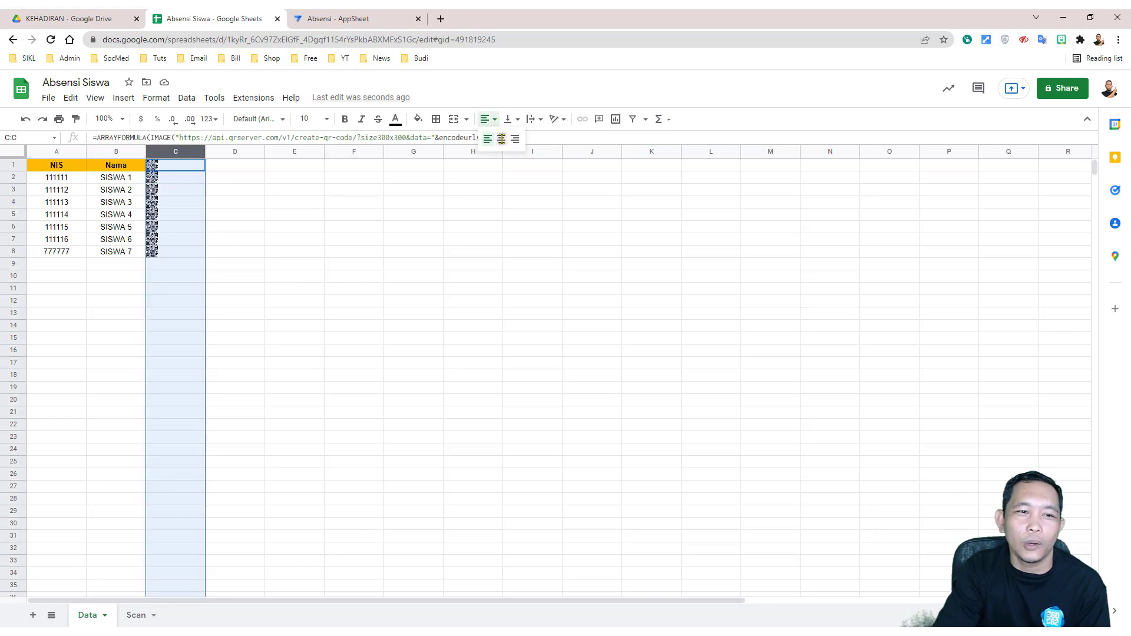
click(356, 266)
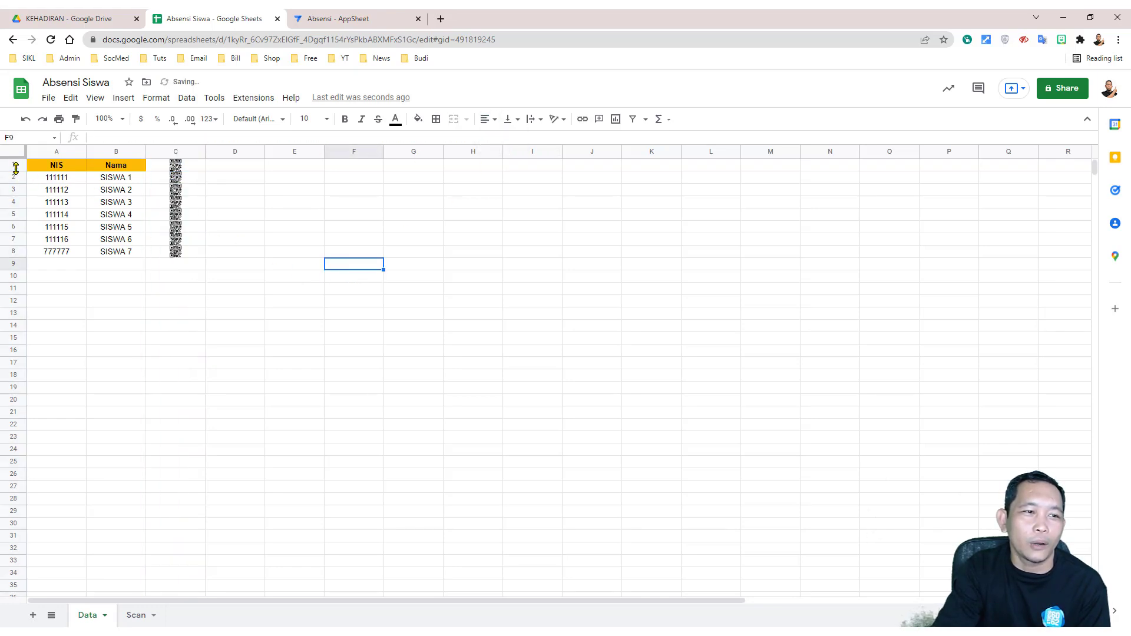
Increase the height of rows 2 to 35 and widen column C to enlarge and separate the QR codes.
drag(18, 177, 13, 585)
drag(16, 282, 15, 321)
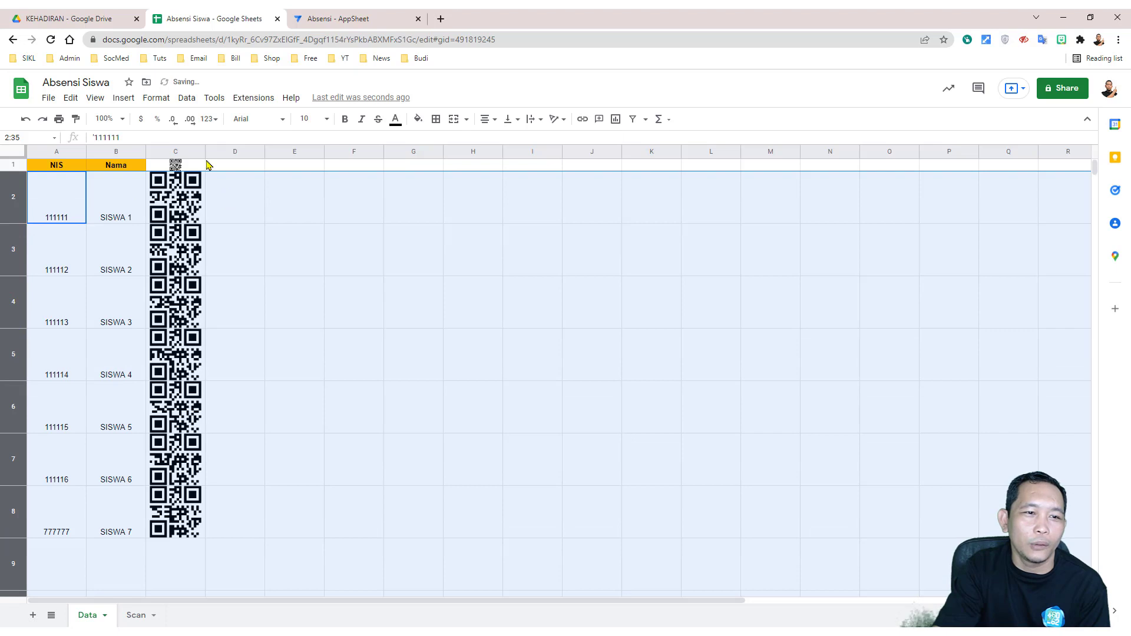
drag(15, 224, 16, 240)
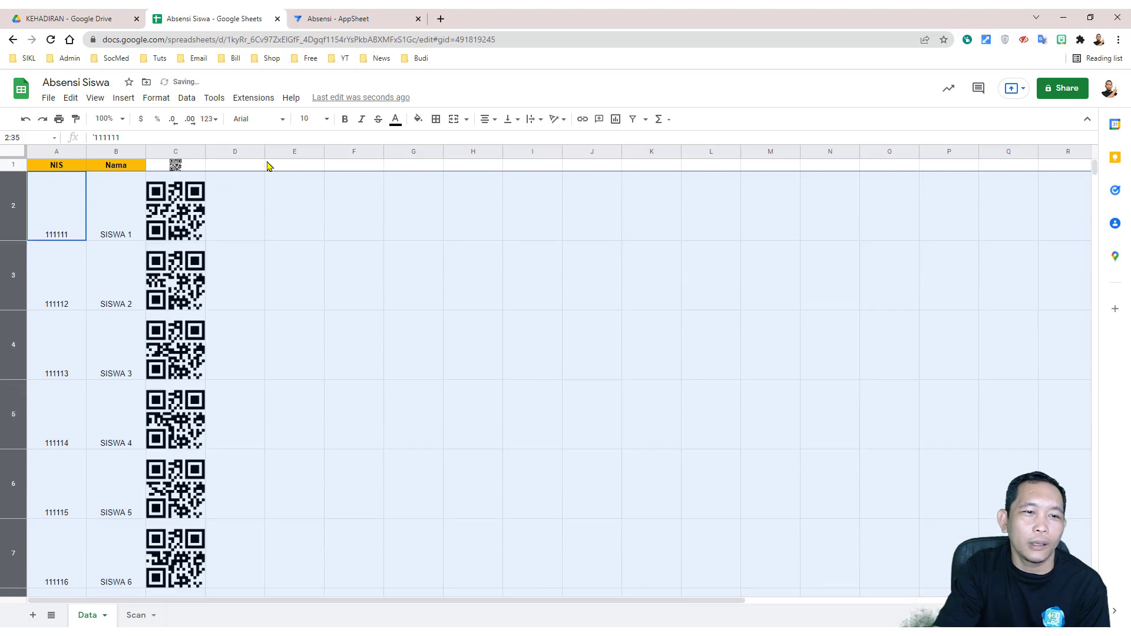
drag(205, 152, 246, 152)
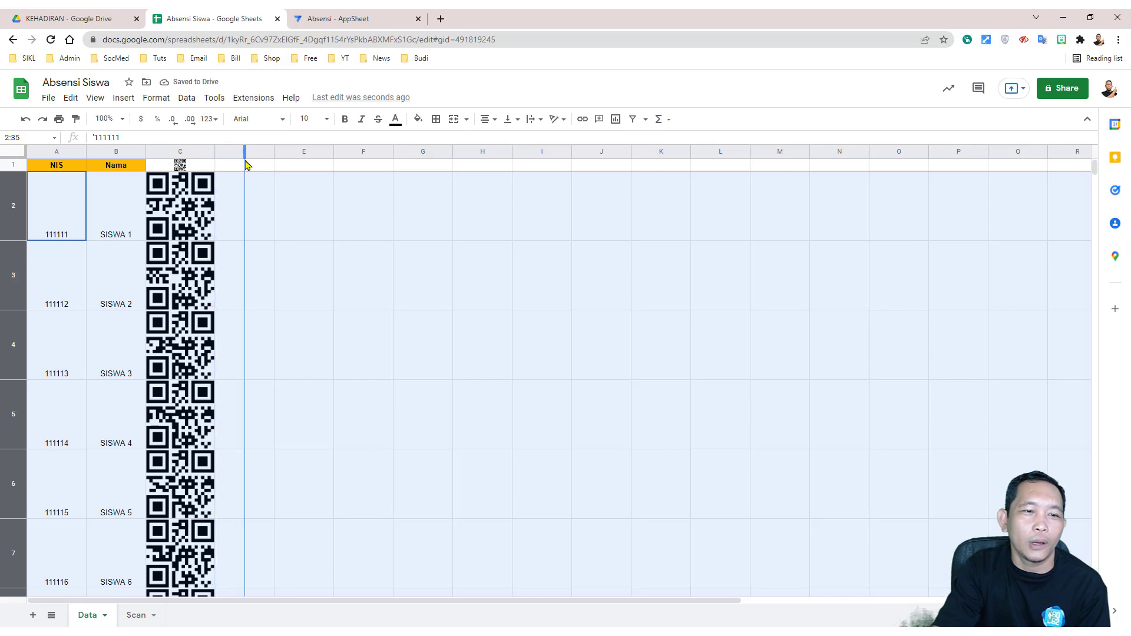
drag(19, 241, 19, 260)
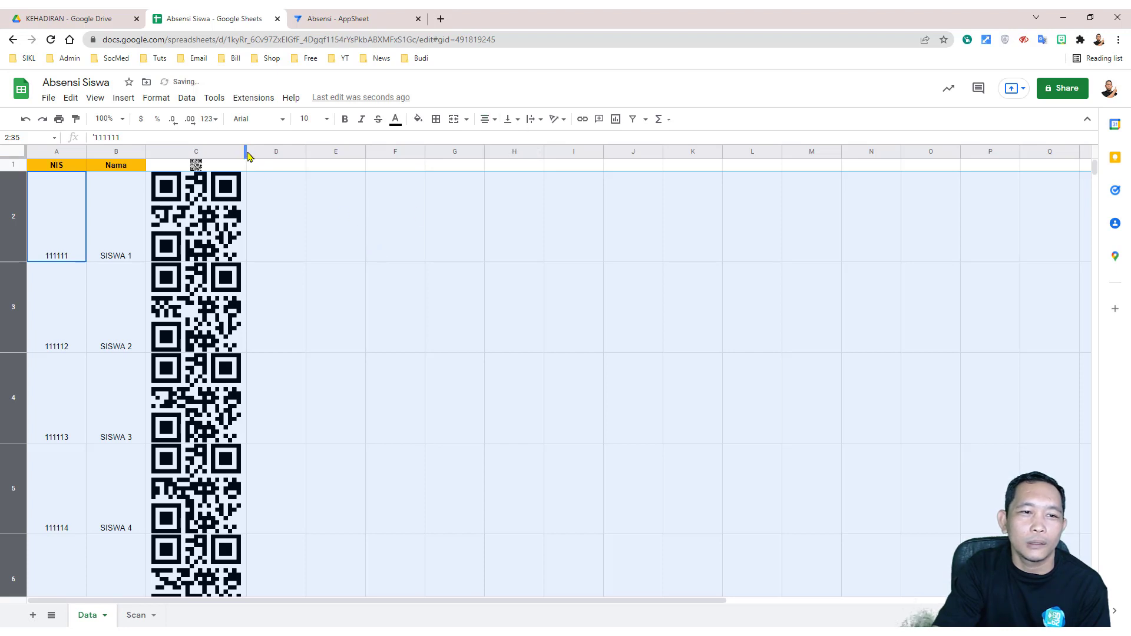
drag(246, 156, 225, 156)
Align the contents of rows 2 to 35 vertically to the middle.
click(516, 120)
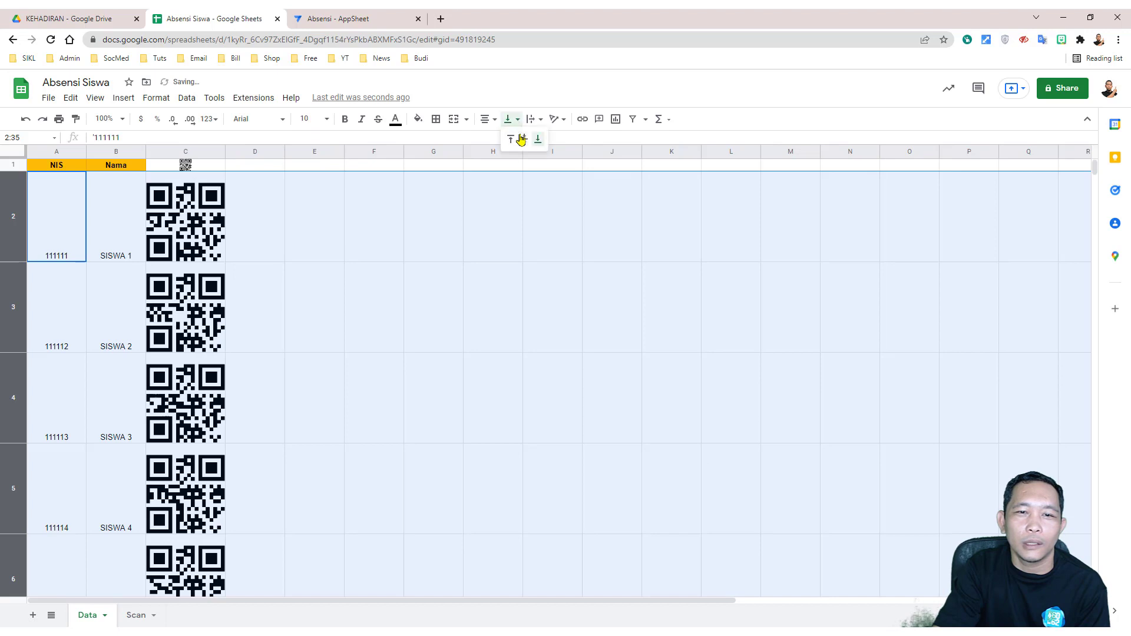
click(519, 140)
click(420, 311)
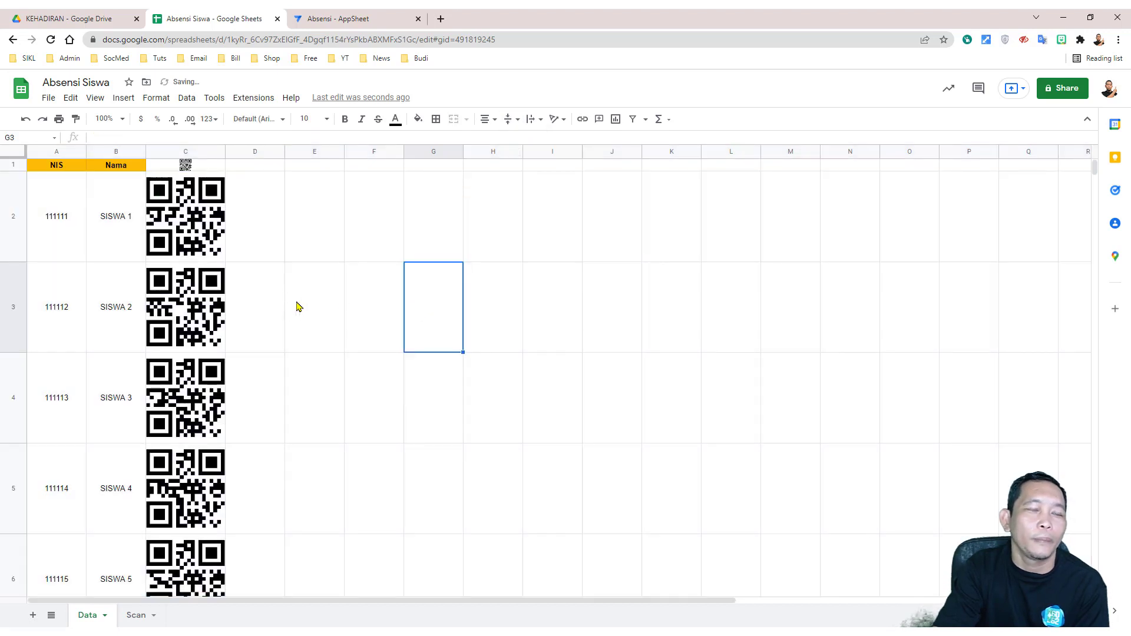
Compare each student's NIS and name with the QR code beside it, down to the empty row 9.
click(210, 230)
click(76, 234)
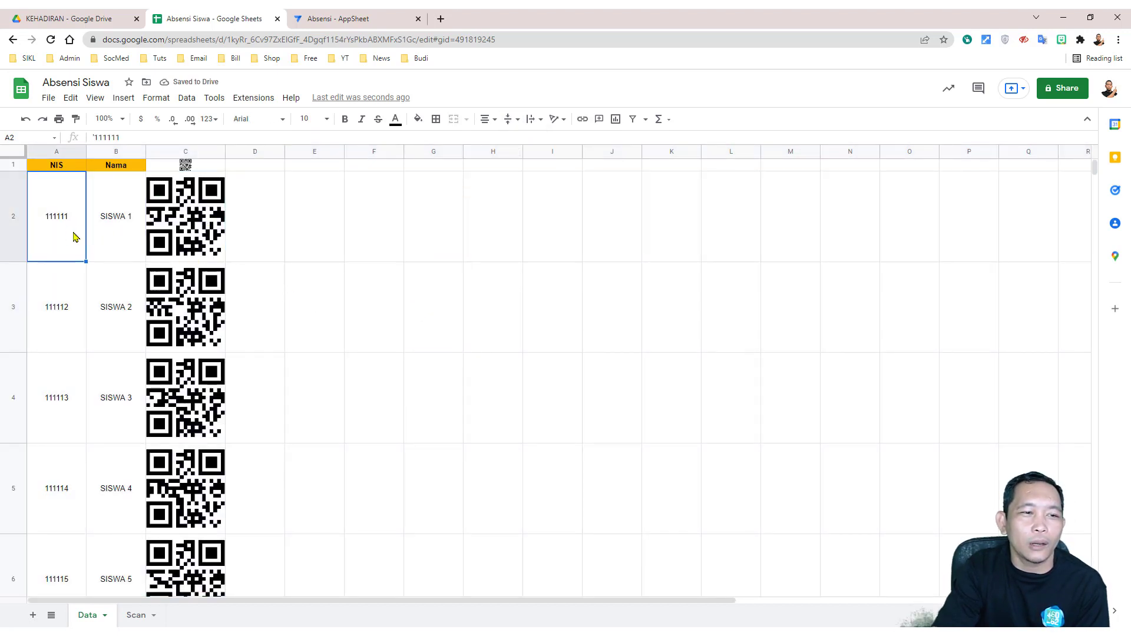
click(131, 252)
scroll(216, 393, down, 5)
click(300, 419)
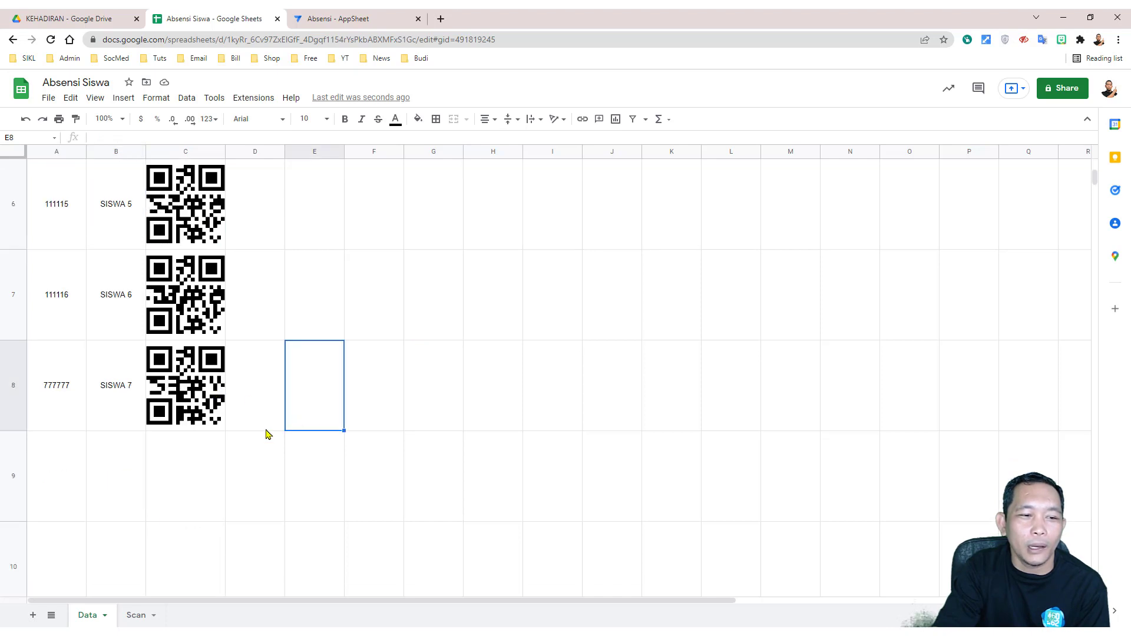
drag(53, 462, 199, 480)
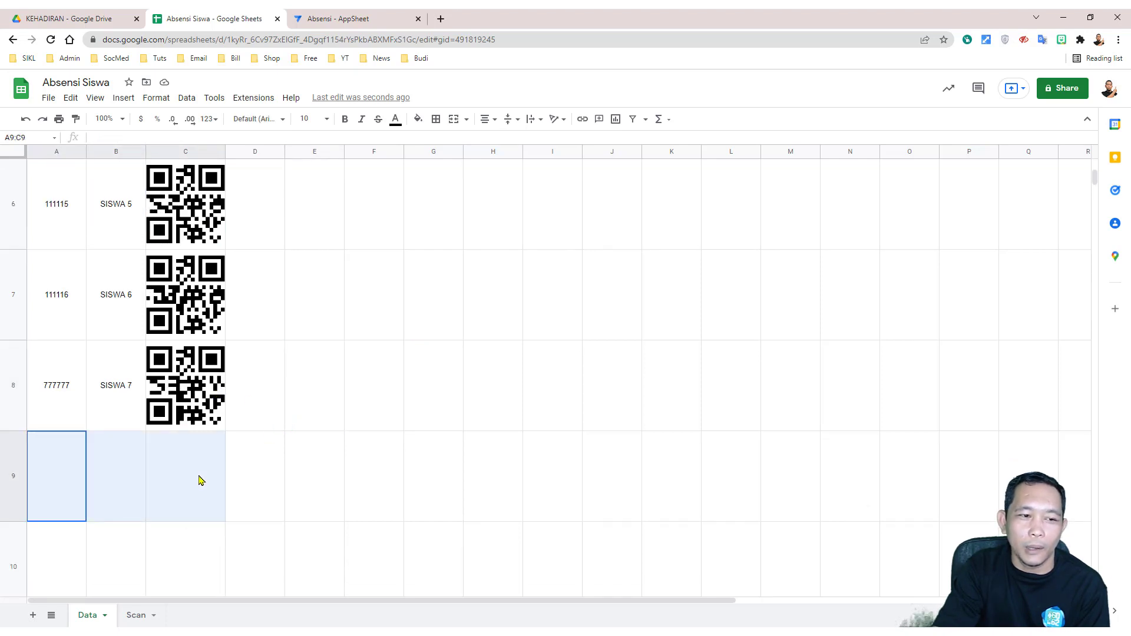
click(311, 420)
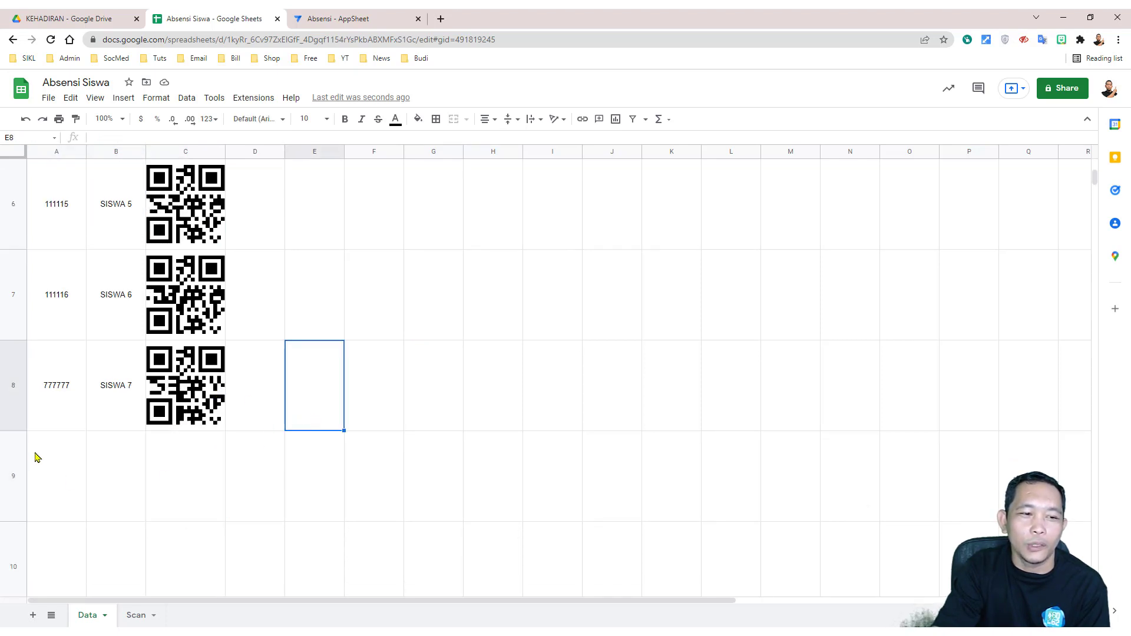
Extend the seventh student's NIS and name down into row 9 to add an eighth student, and check the QR code.
click(65, 401)
drag(64, 401, 147, 506)
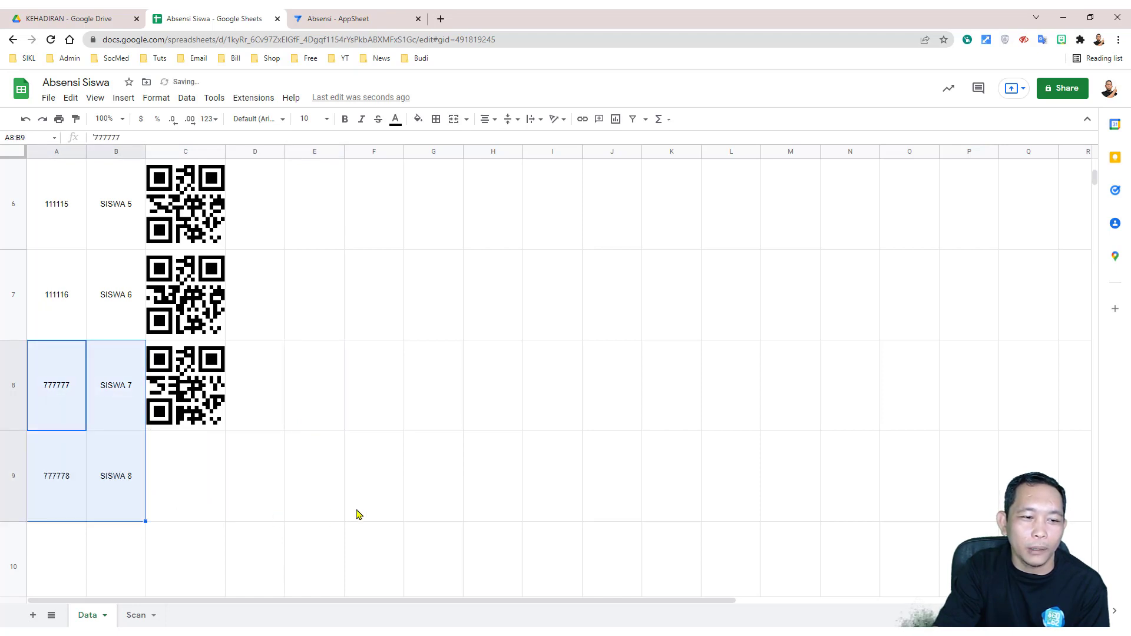
click(413, 495)
click(217, 475)
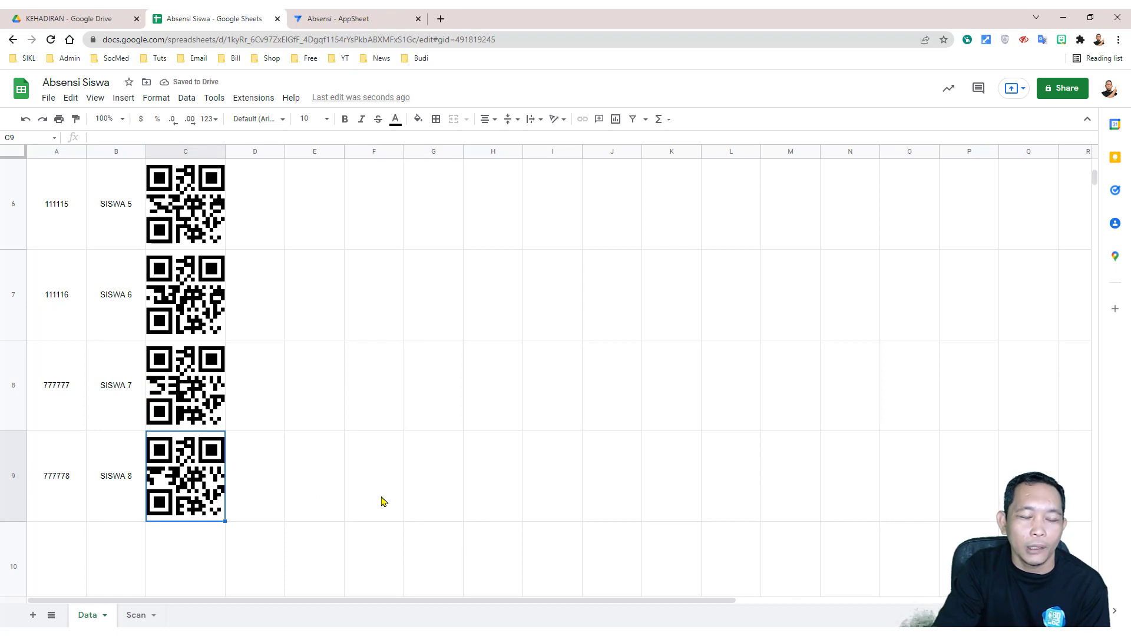
Return to AppSheet, cancel the blank Scan form, and fill in a new Data entry with the ninth student's NIS and name.
click(369, 15)
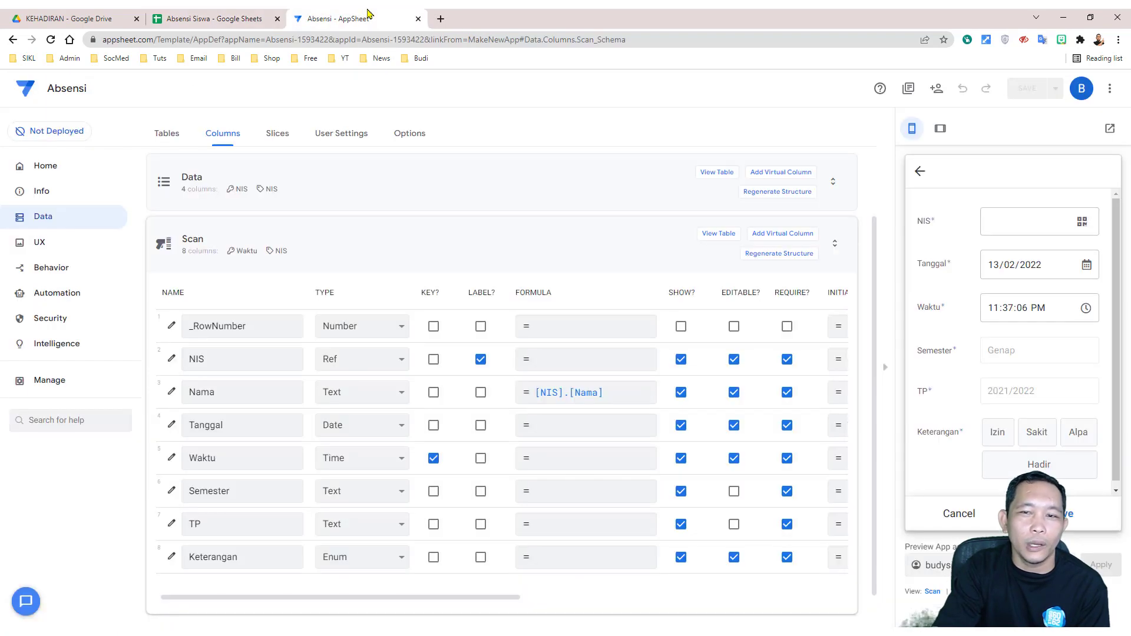
click(959, 514)
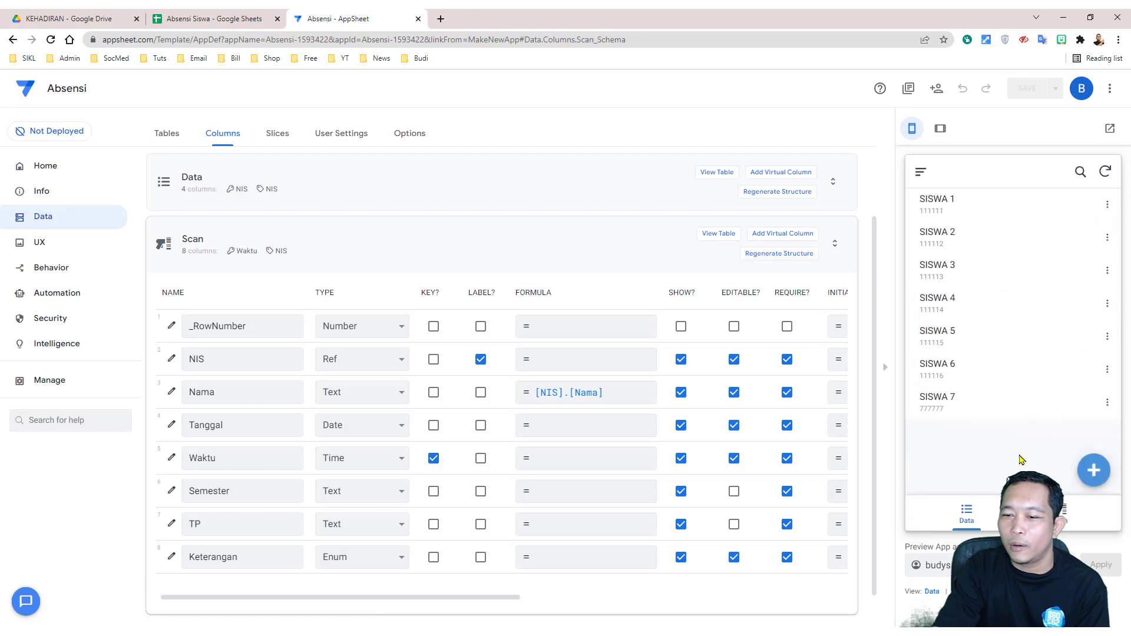
click(1093, 471)
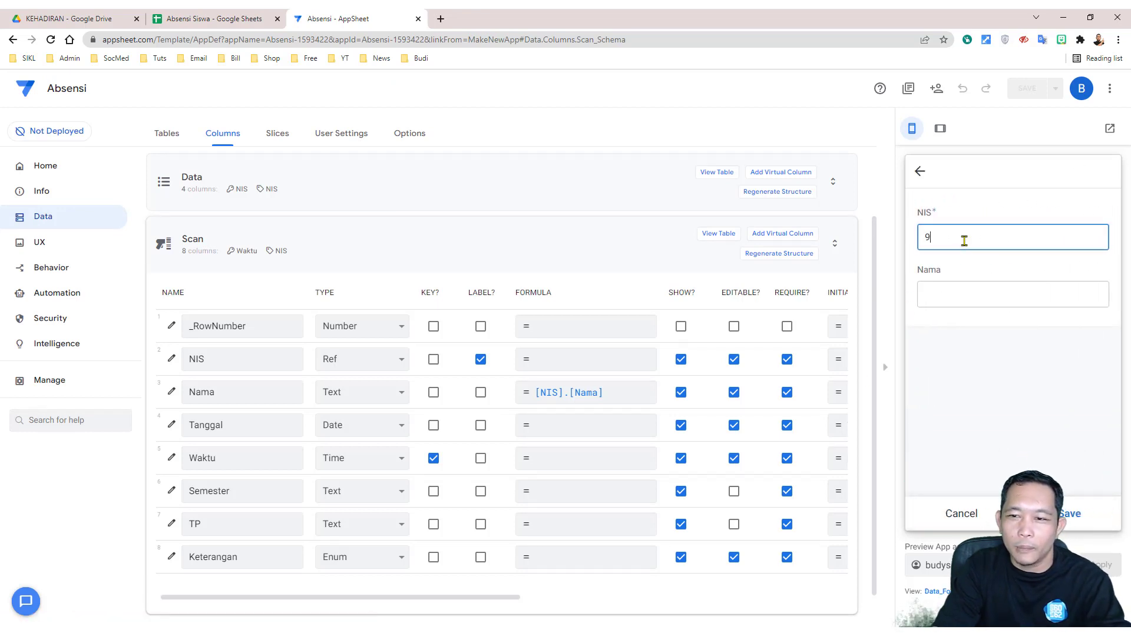
click(962, 293)
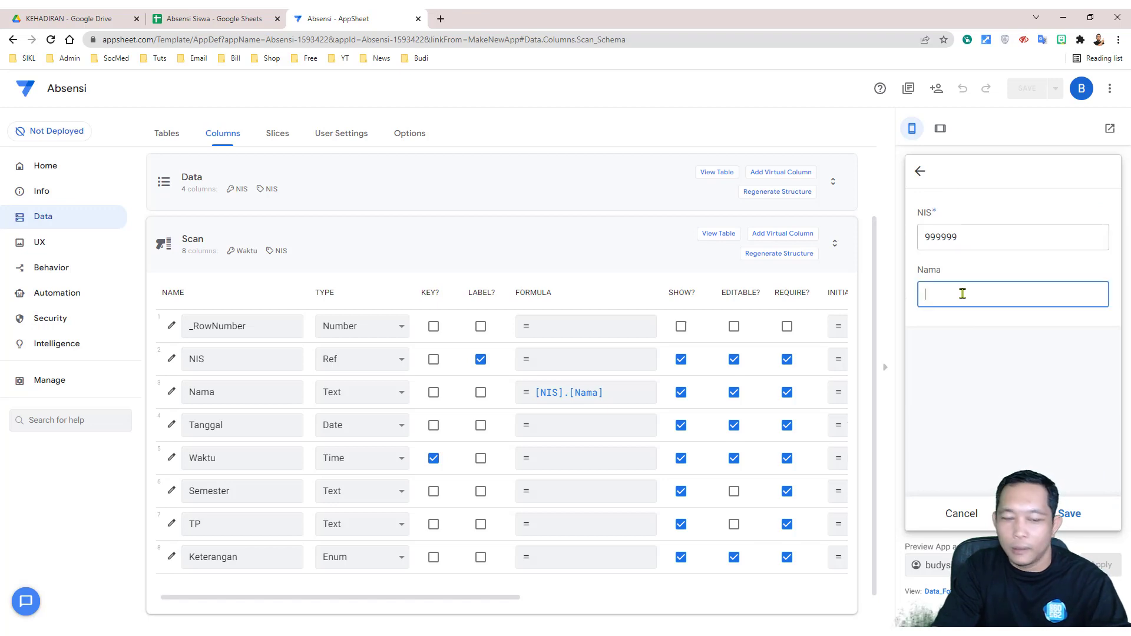
text(SIS)
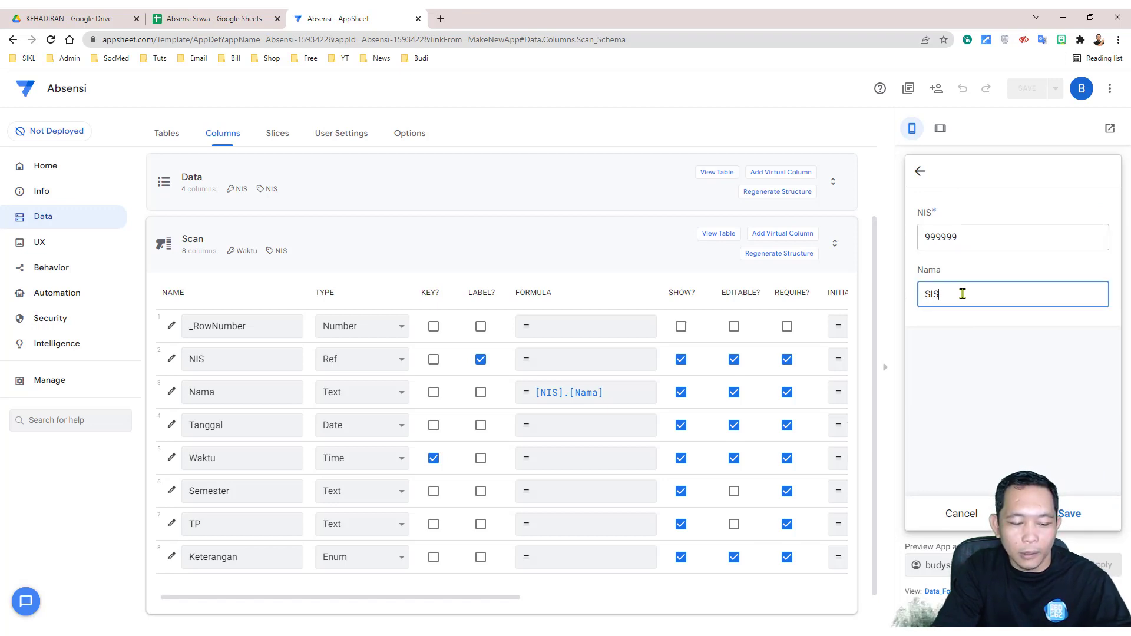
text(WA 9)
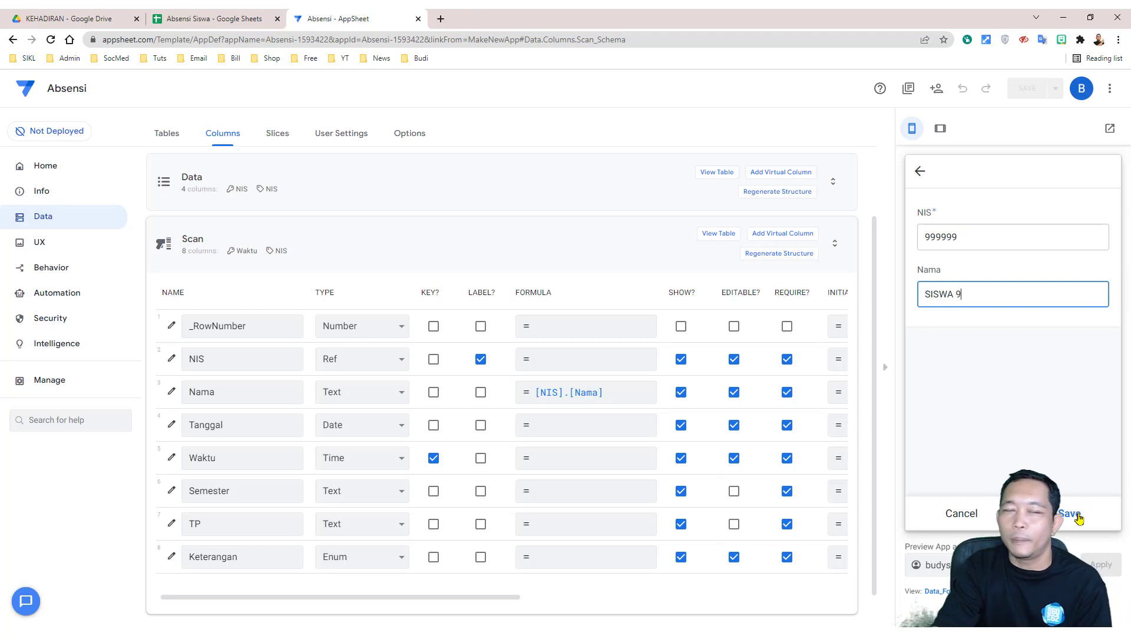
Check the empty row 10 in Google Sheets, then return to AppSheet and save the ninth student's Data entry.
click(194, 13)
drag(61, 547, 203, 527)
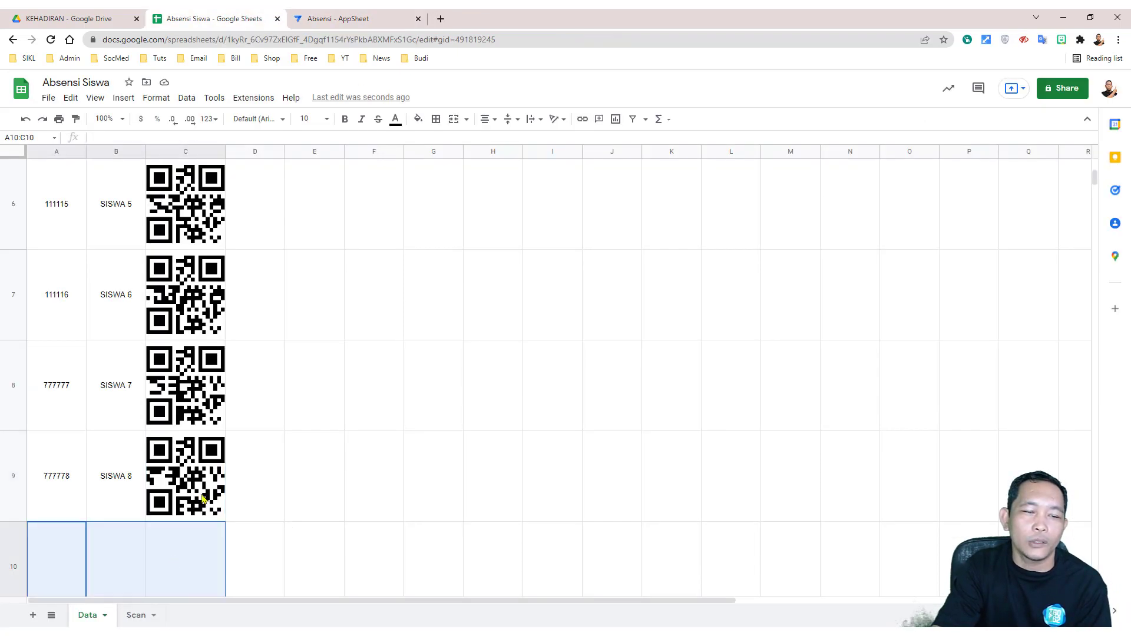
click(349, 13)
click(1070, 515)
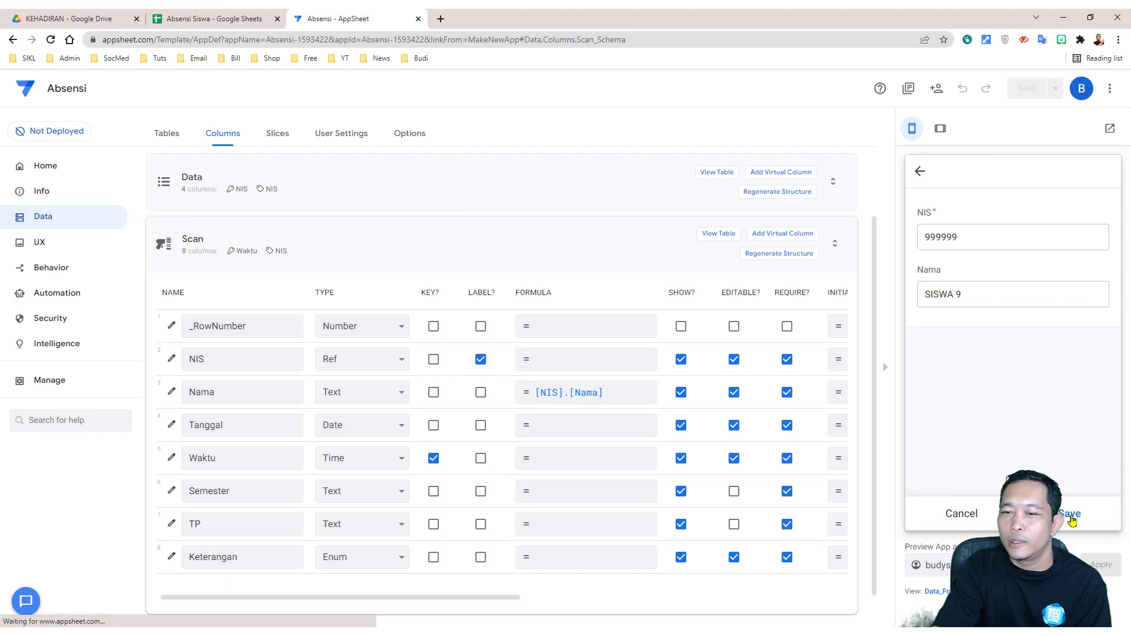
Switch to Google Sheets and check row 10 of the Data sheet for the ninth student and QR code.
click(230, 18)
scroll(386, 436, down, 3)
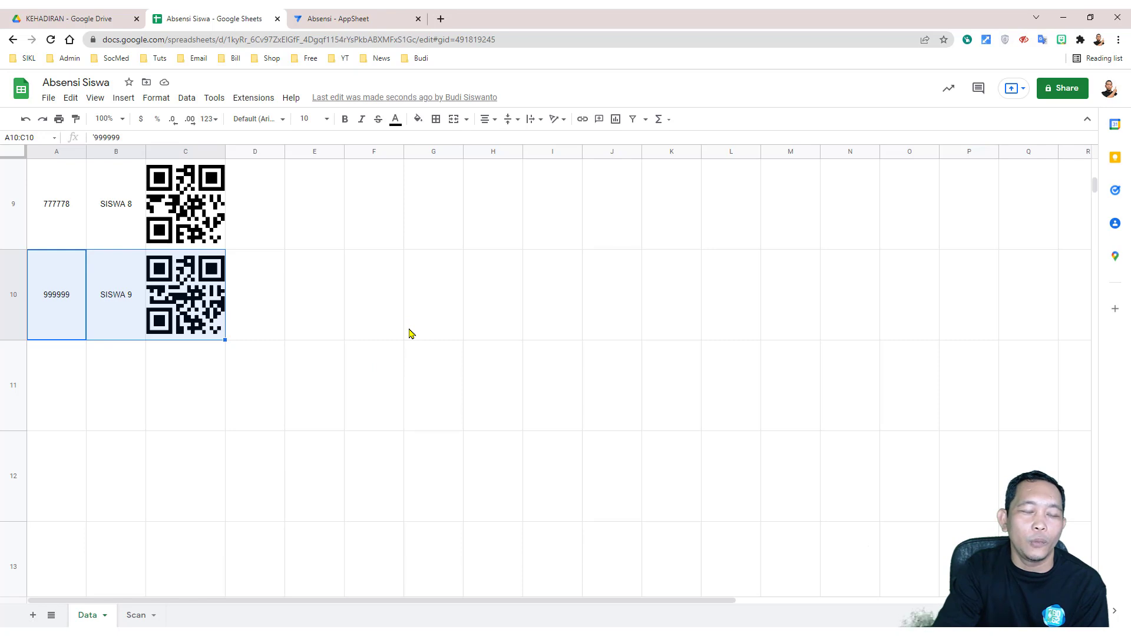
click(411, 333)
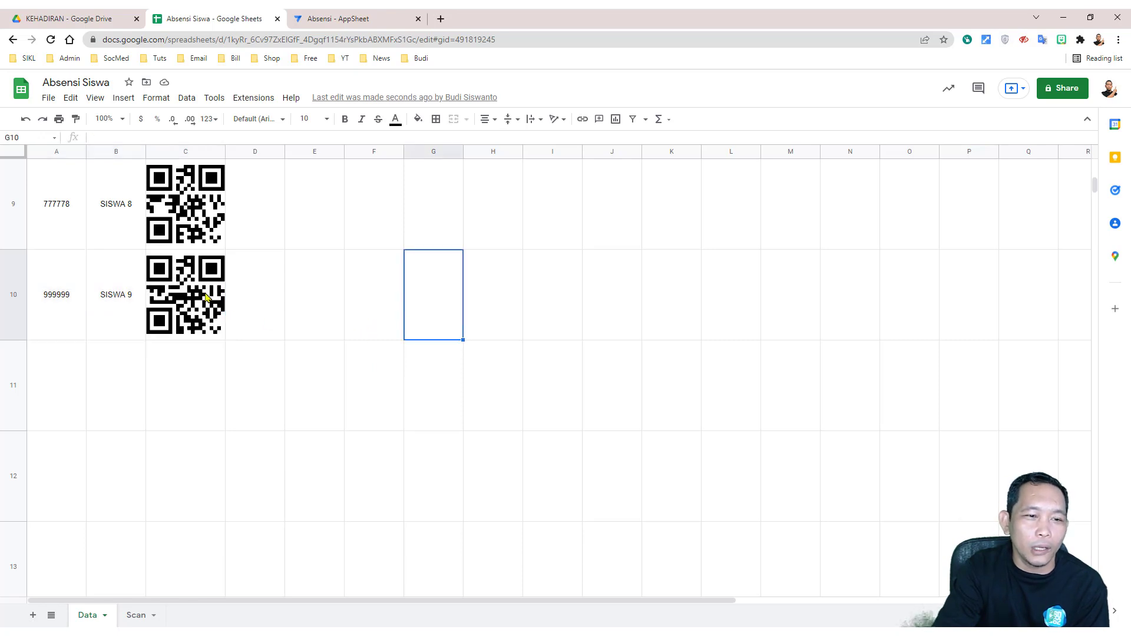
Review the QR codes in column C for the individual students in the Data sheet.
click(206, 297)
key(Up)
key(Down)
key(Up)
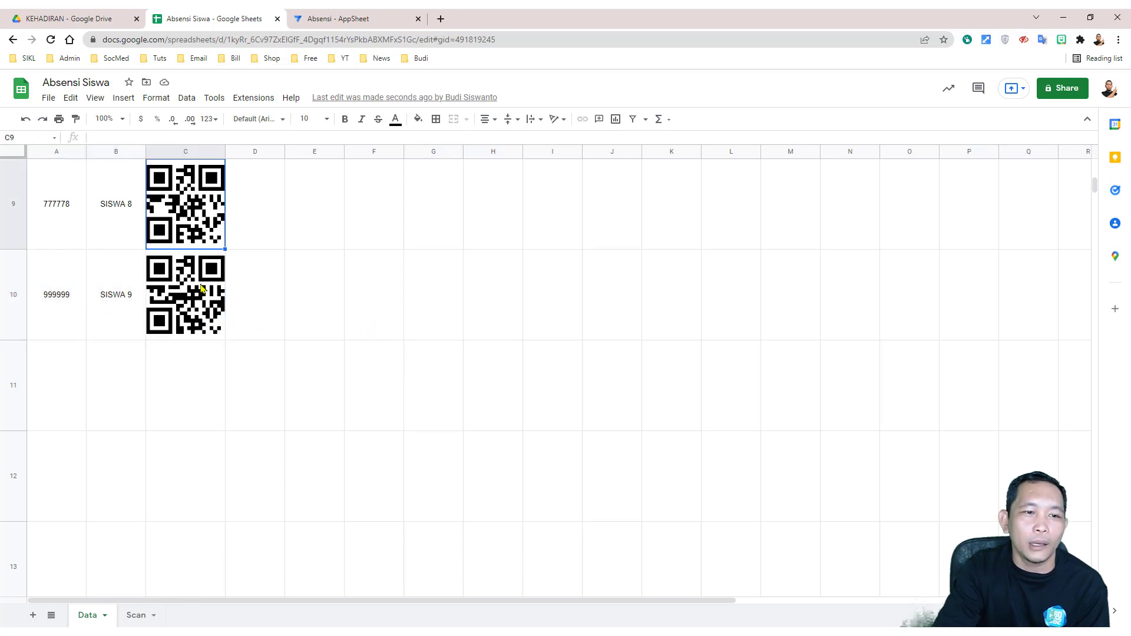
scroll(201, 288, up, 2)
click(198, 302)
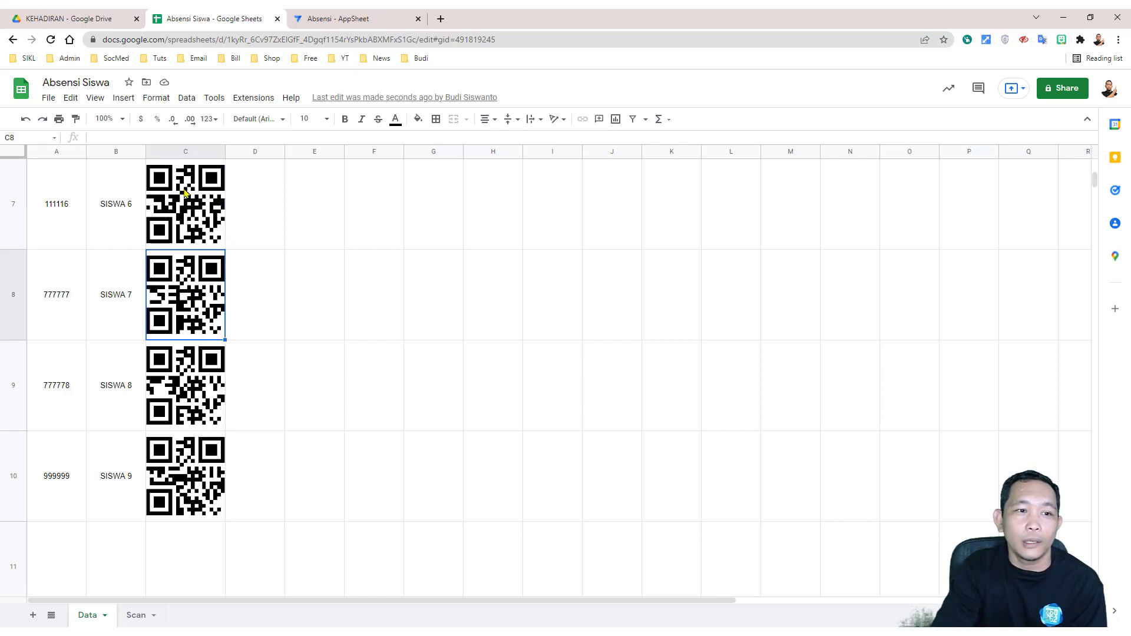
click(185, 192)
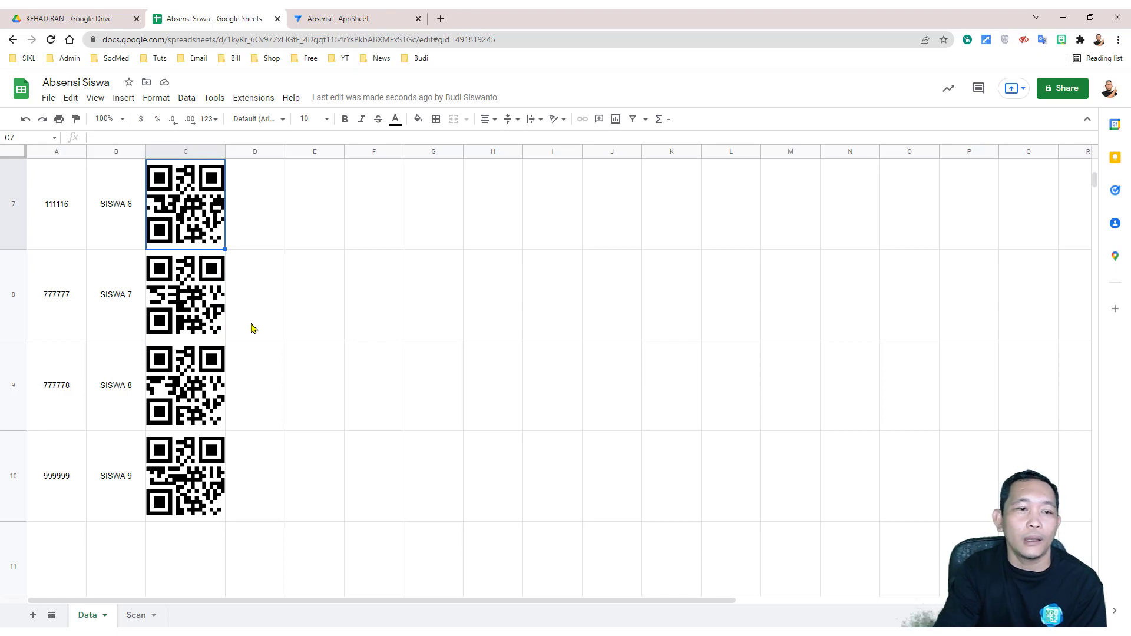
scroll(304, 357, up, 3)
click(216, 222)
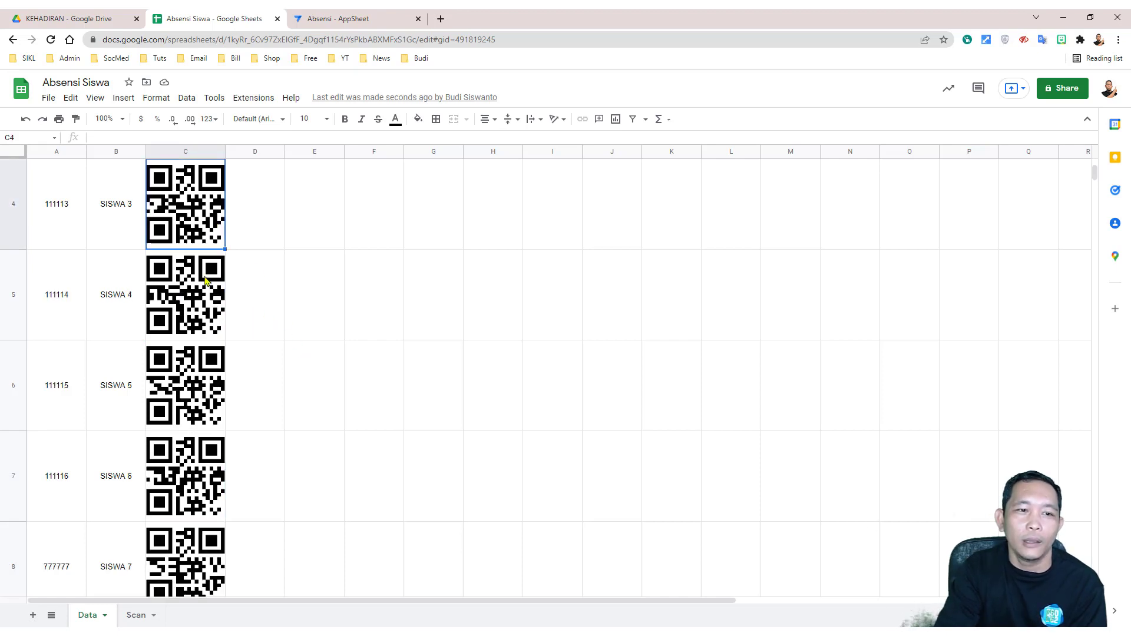
click(216, 295)
scroll(259, 352, down, 3)
Return to AppSheet and collapse the app preview to widen the Scan table's column settings.
click(369, 17)
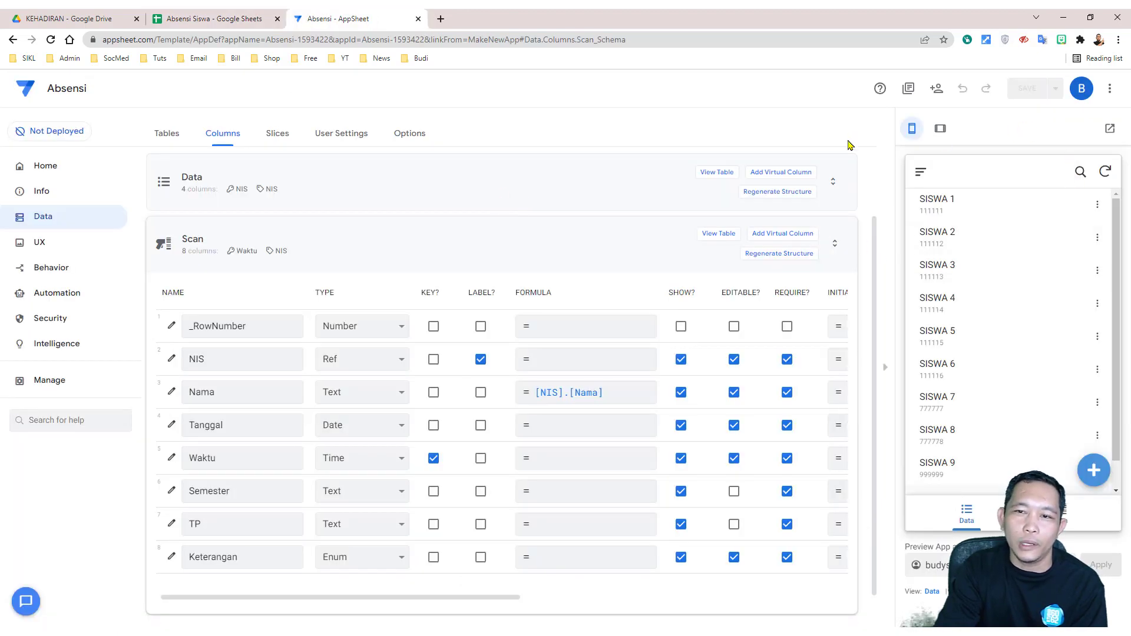
click(883, 165)
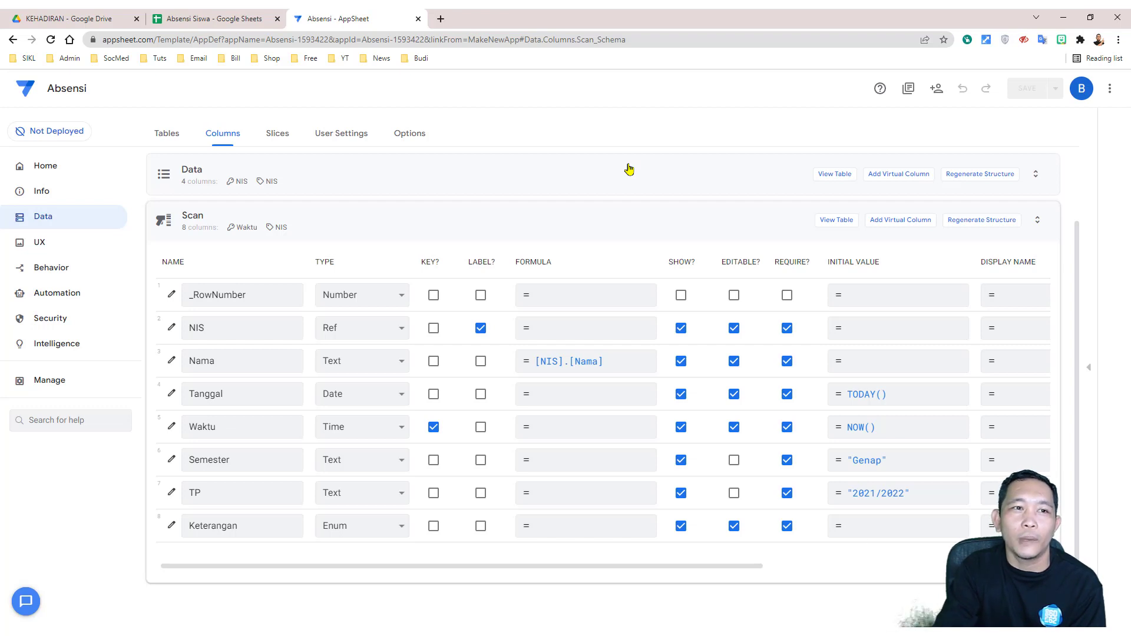
Open the Gmail inbox to check AppSheet's message about the Absensi app, and return to the AppSheet editor.
click(441, 18)
click(1018, 91)
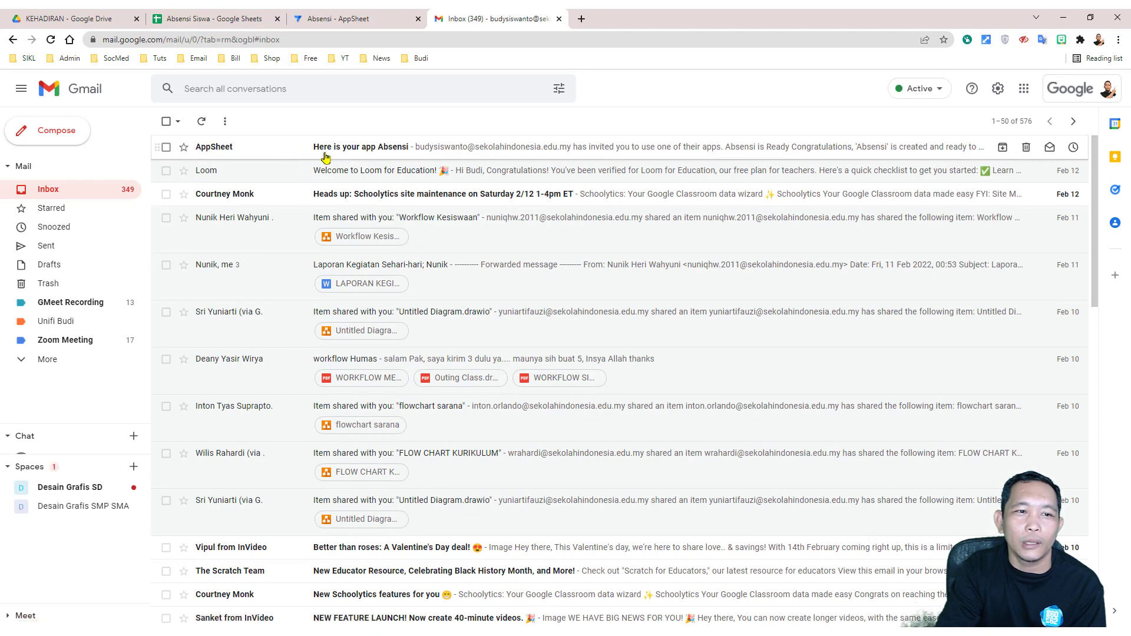
click(348, 18)
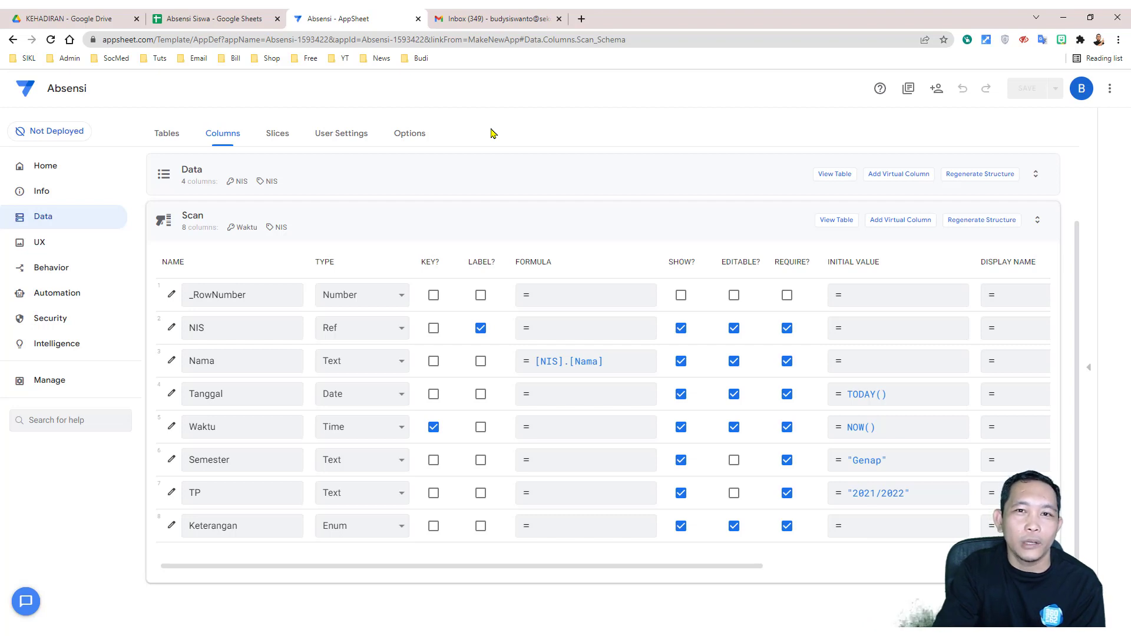
Examine the sign-in and user management options in the Security settings, the Home page and the Share app dialog.
click(210, 319)
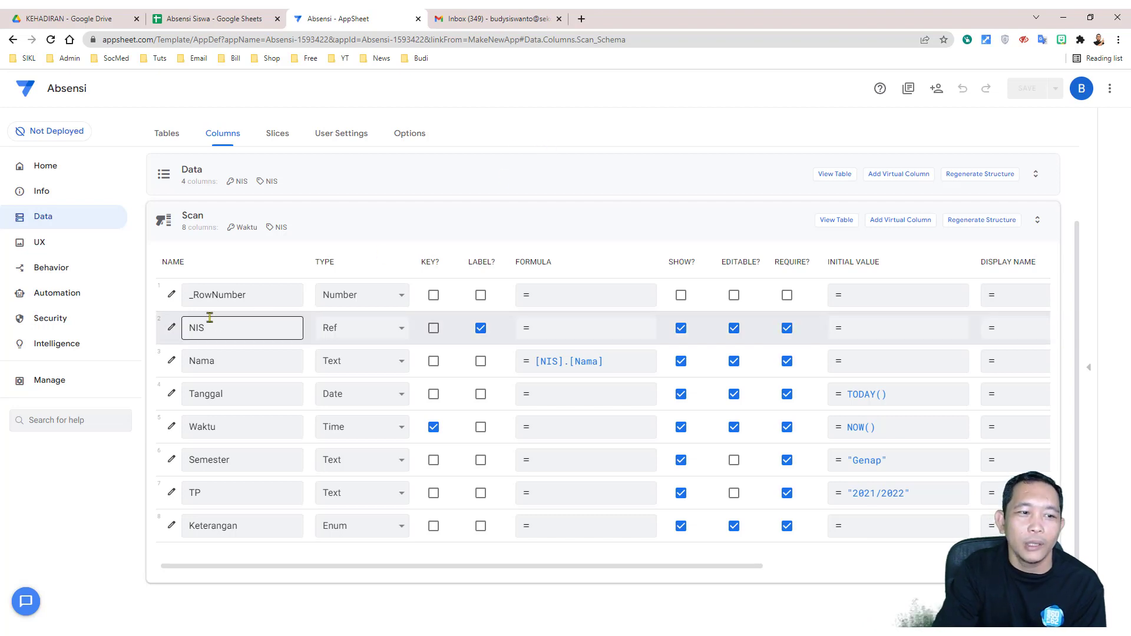
click(59, 321)
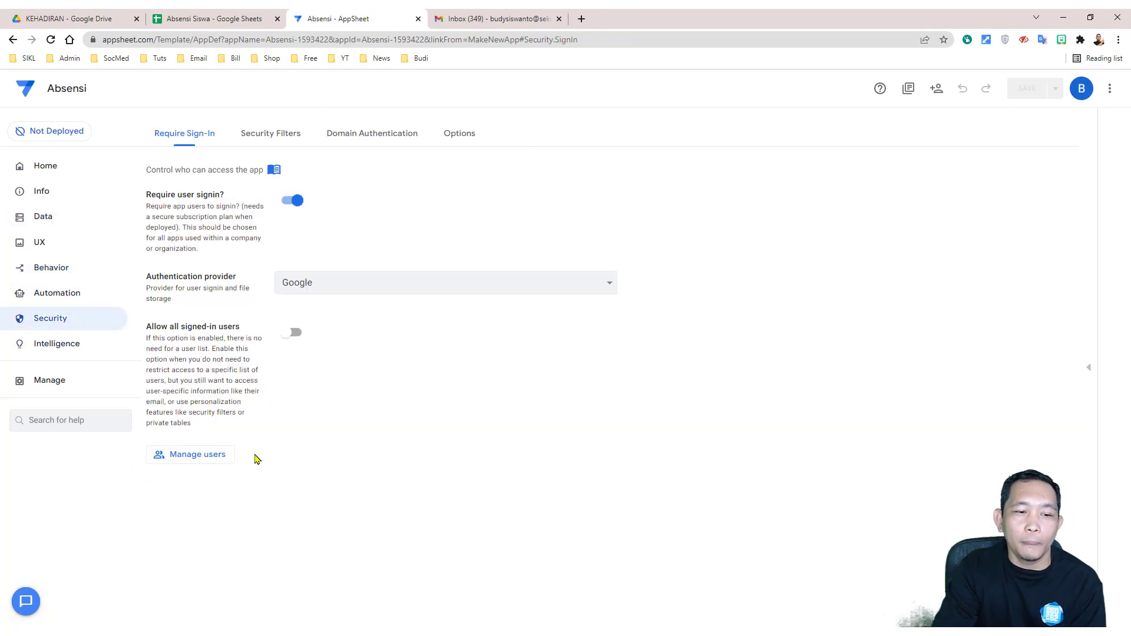
click(204, 459)
scroll(528, 355, down, 3)
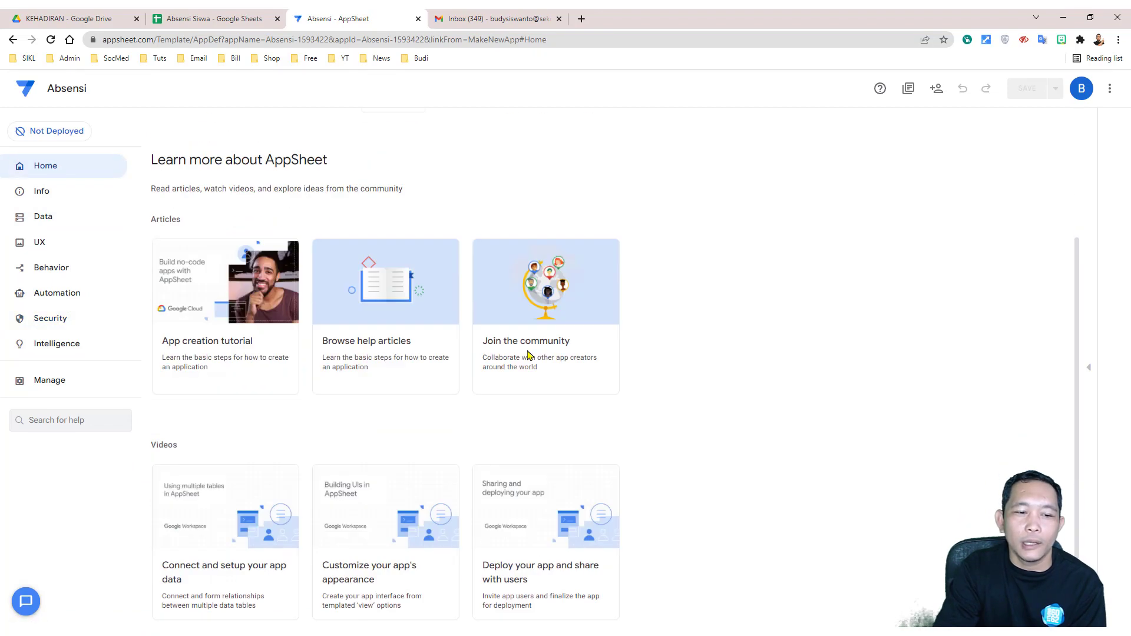
scroll(642, 406, up, 3)
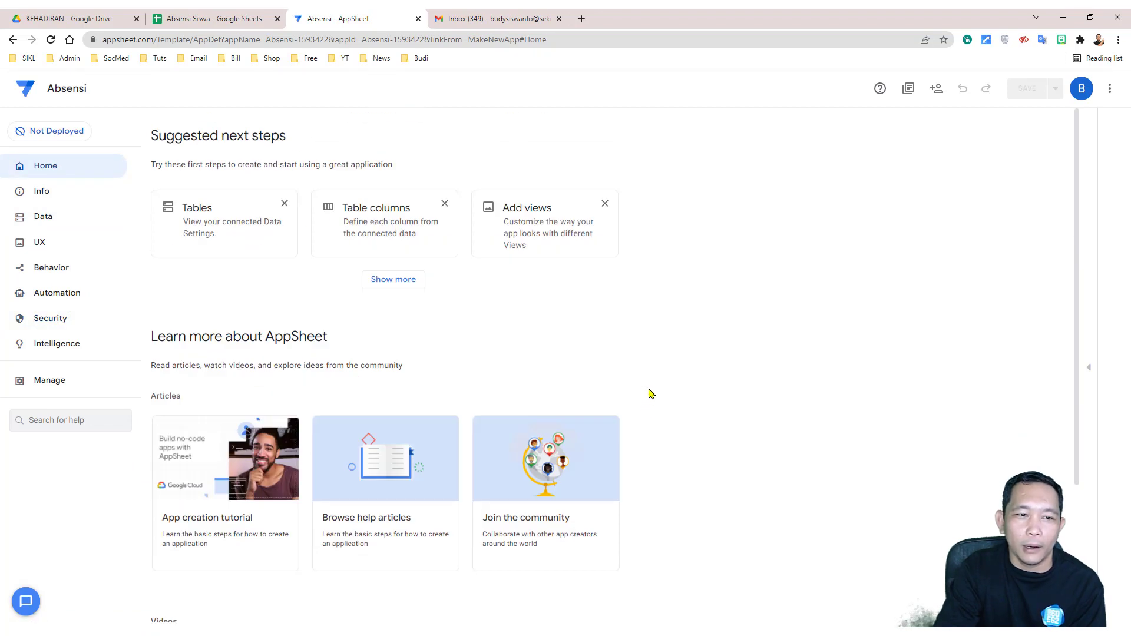
scroll(671, 403, down, 3)
scroll(679, 408, up, 3)
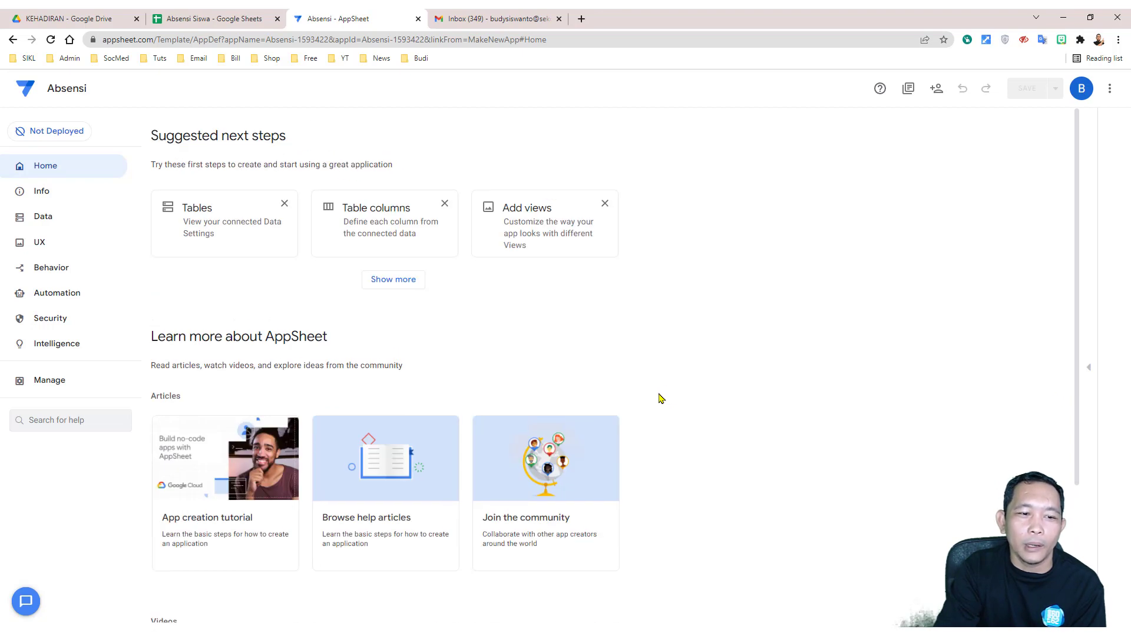
click(937, 91)
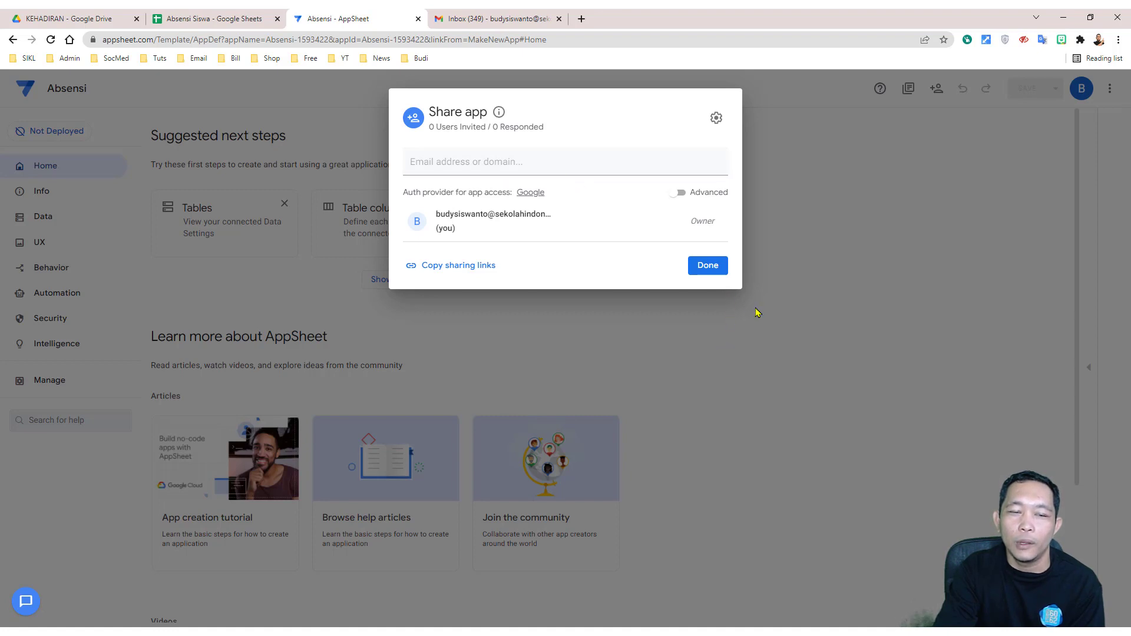
click(722, 271)
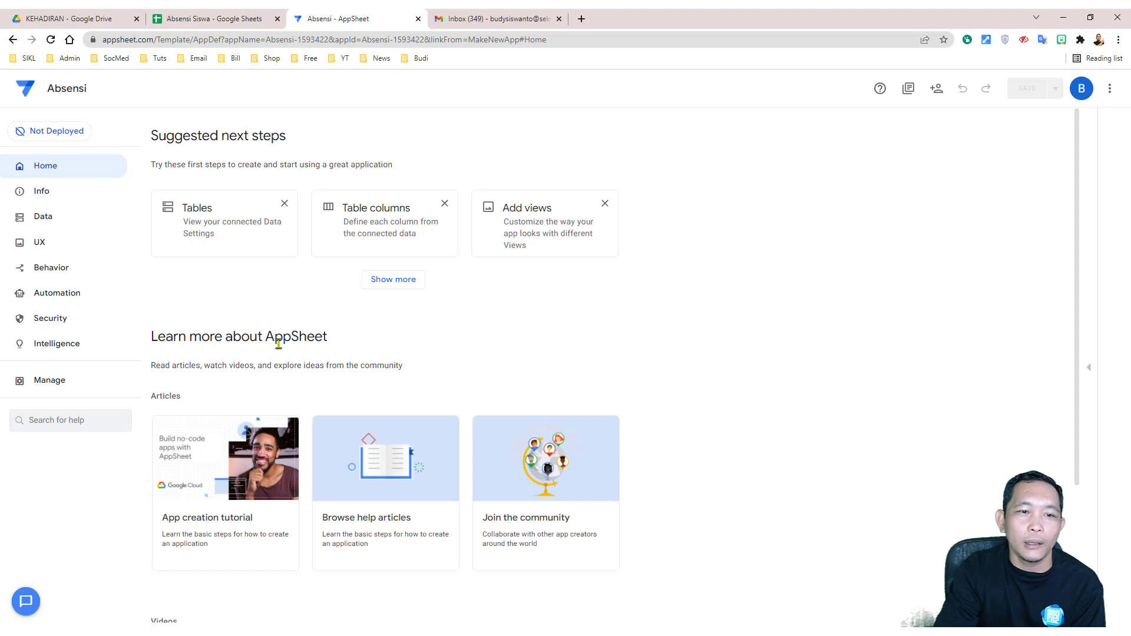
Disable required user sign-in in the Security settings, enable the public-data and insecure-app confirmations, and save the app.
click(62, 322)
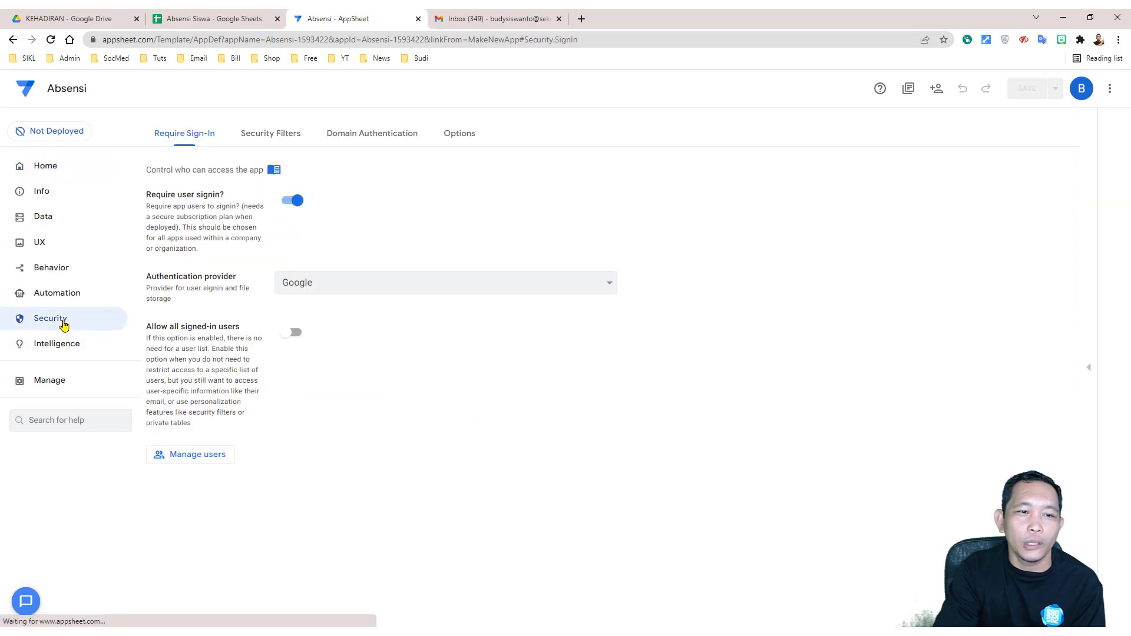
click(292, 202)
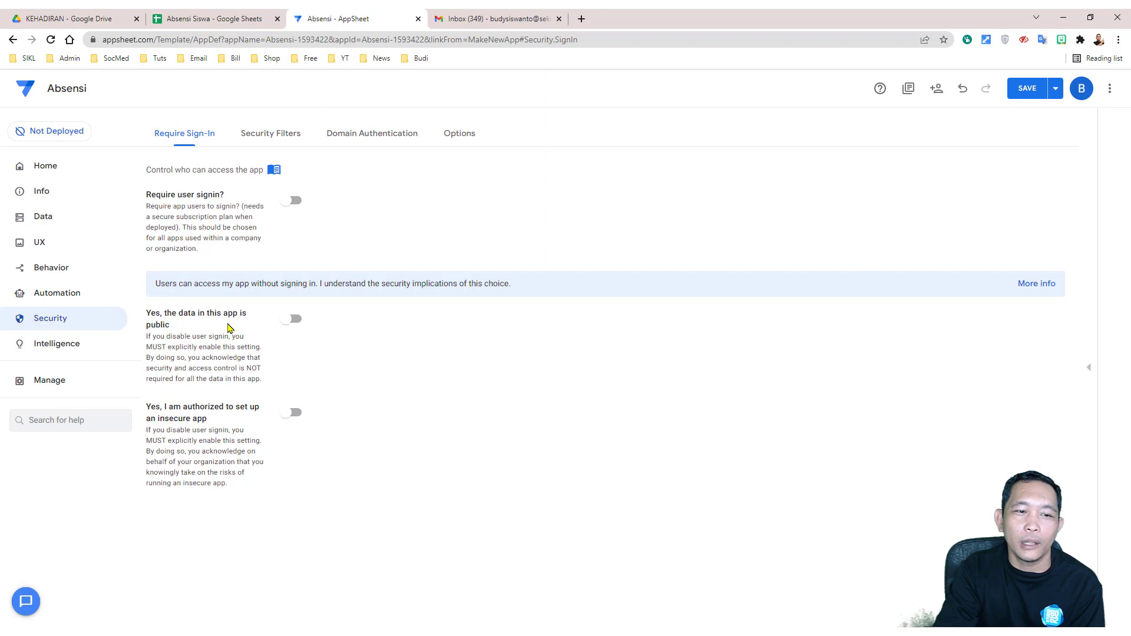
click(295, 323)
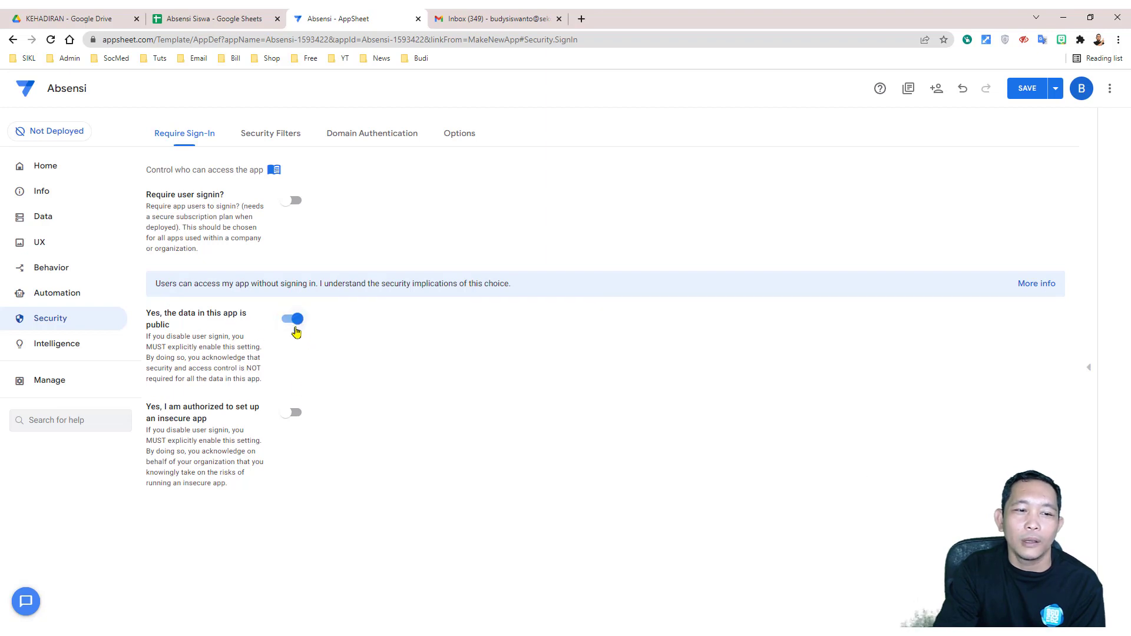
click(295, 414)
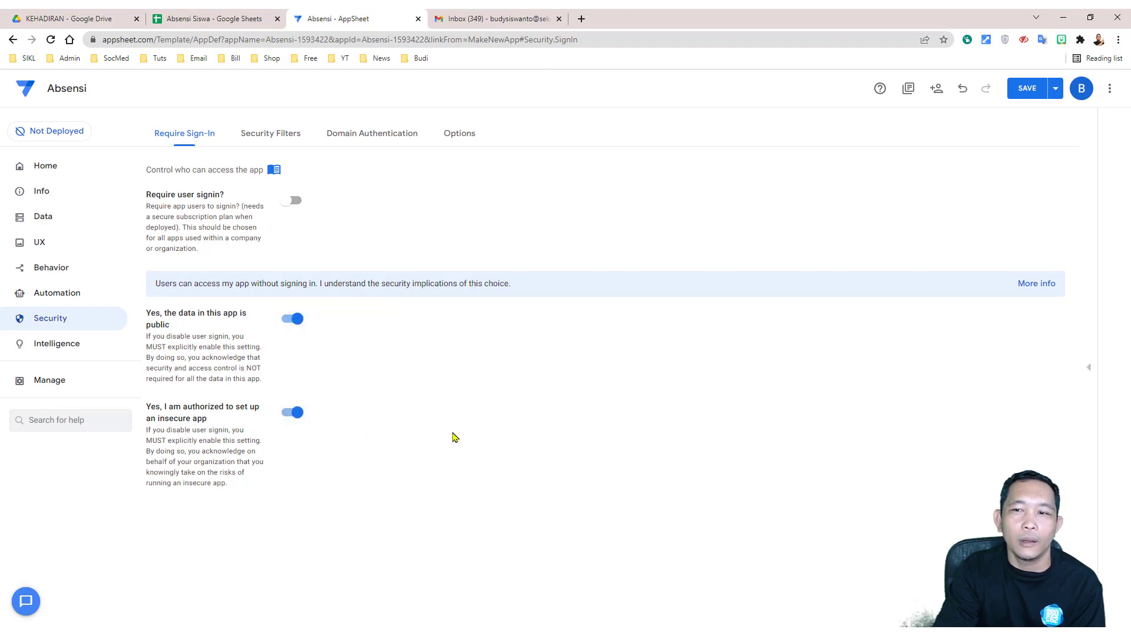
click(1023, 93)
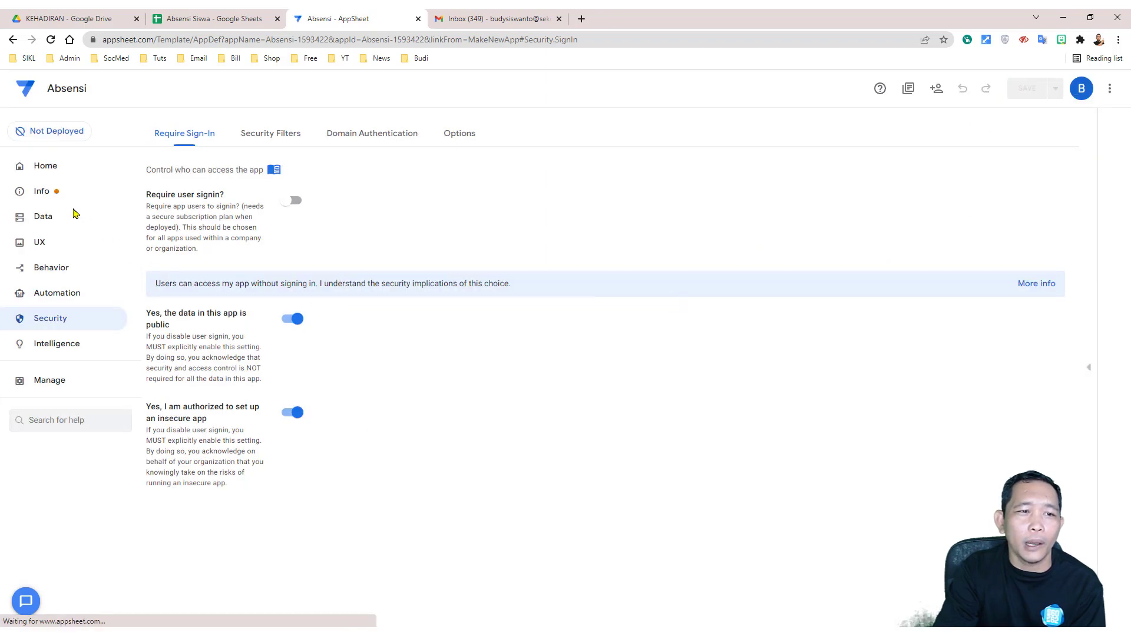
Check the app's errors and warnings, and view the Share app dialog with sign-in not required.
click(46, 192)
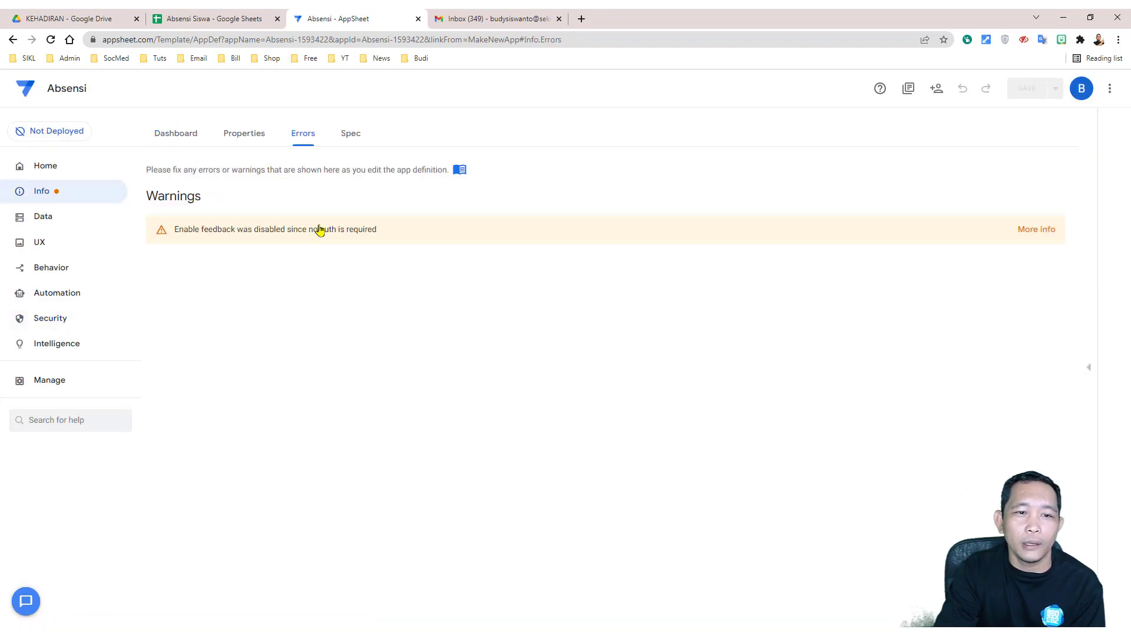
click(50, 320)
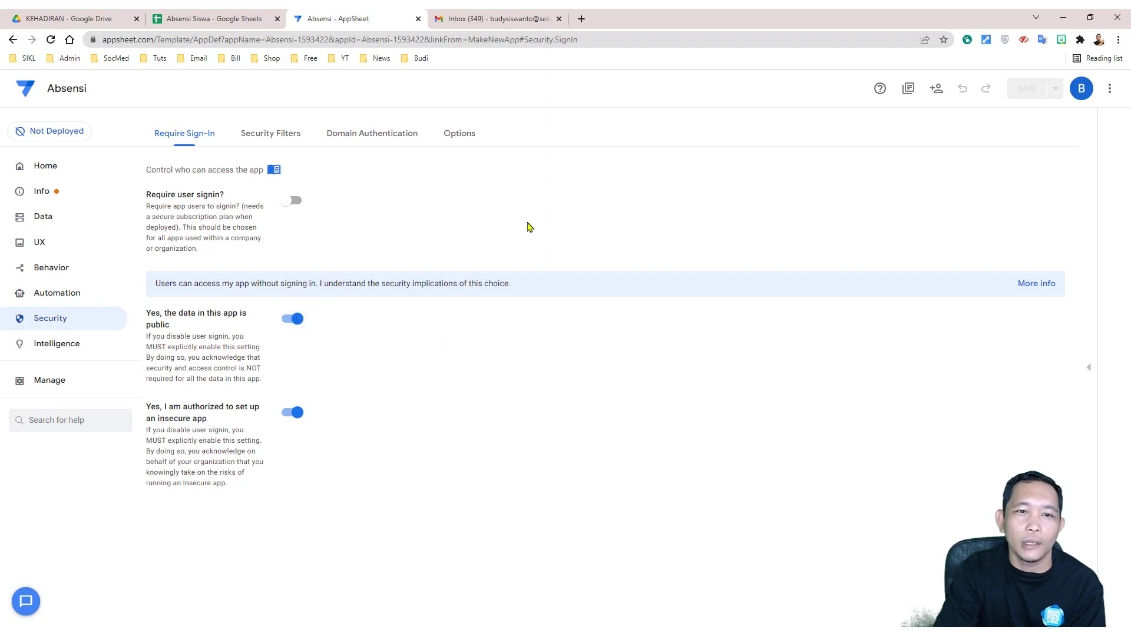
click(938, 89)
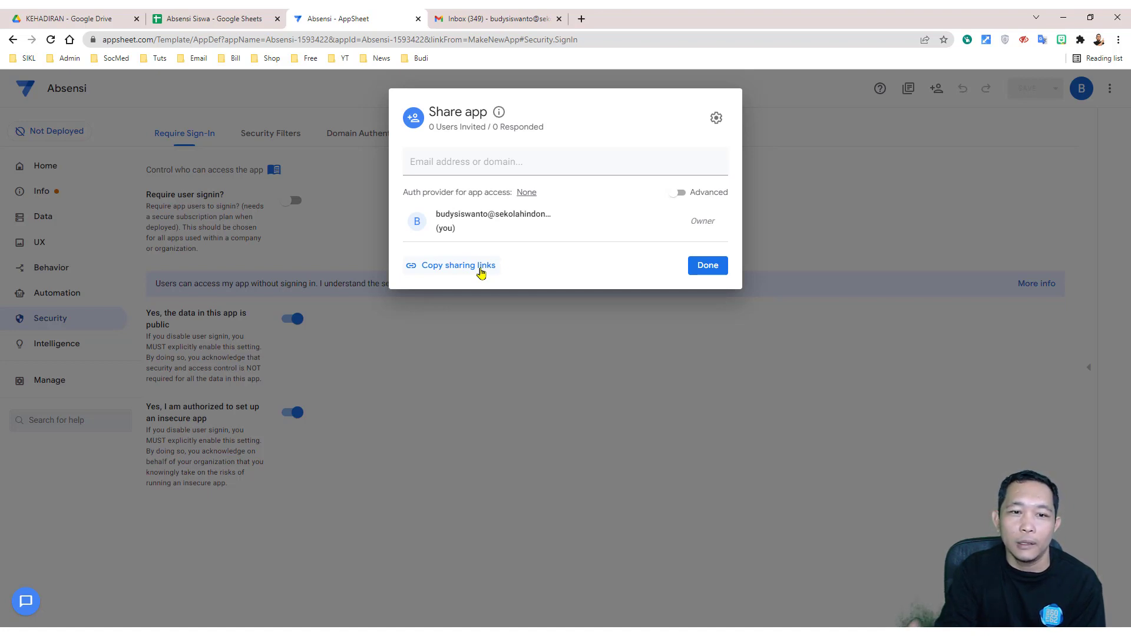
click(713, 268)
Switch off the public-data and insecure-app confirmations, require user sign-in again, and check the Share app dialog.
click(293, 319)
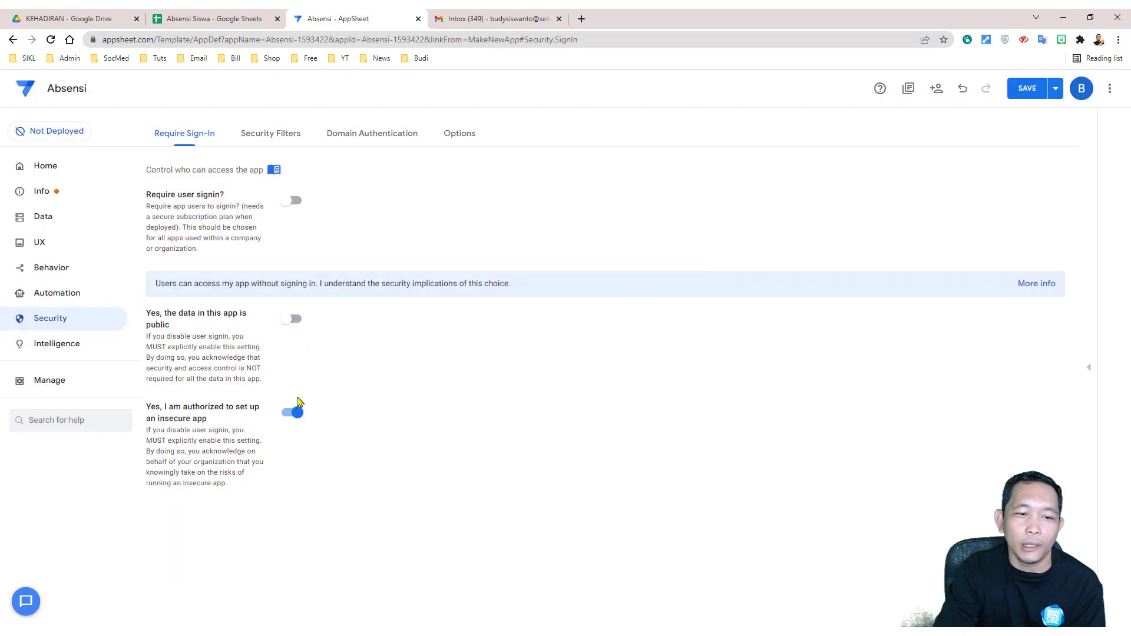
click(292, 412)
click(293, 200)
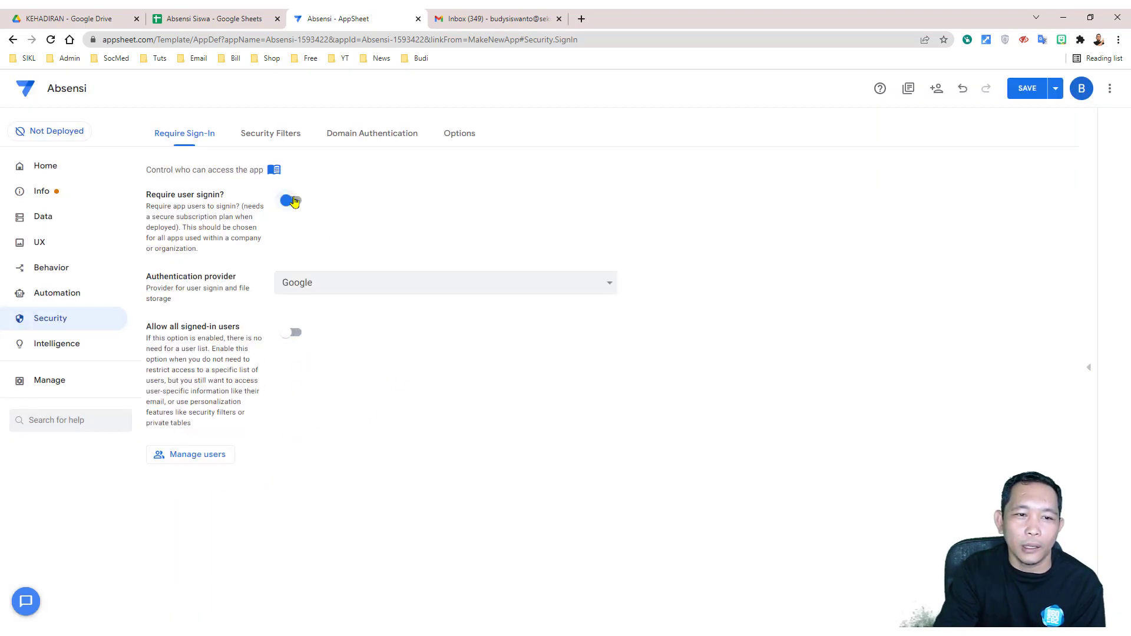
click(936, 89)
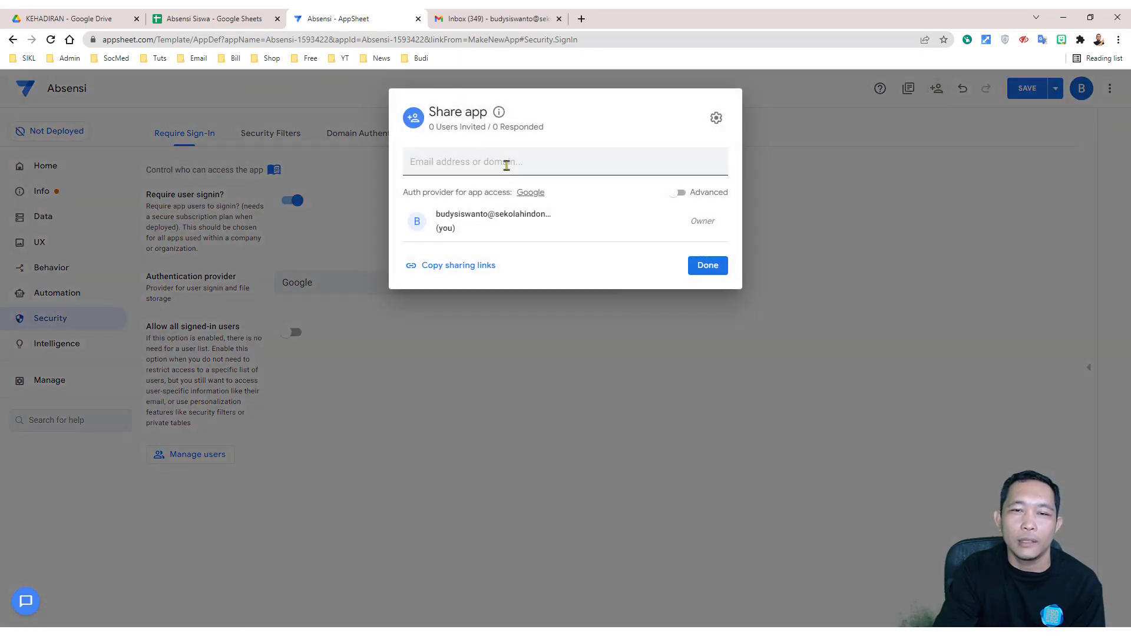
click(712, 276)
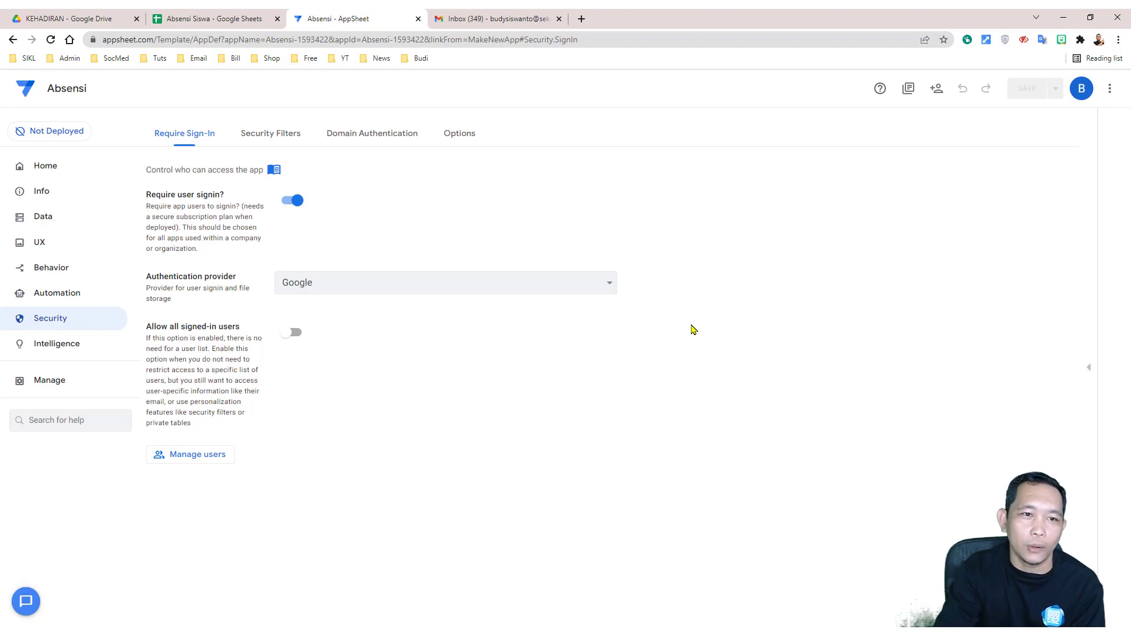
Switch to Google Sheets to view the Data and Scan sheets, and return to AppSheet.
click(256, 11)
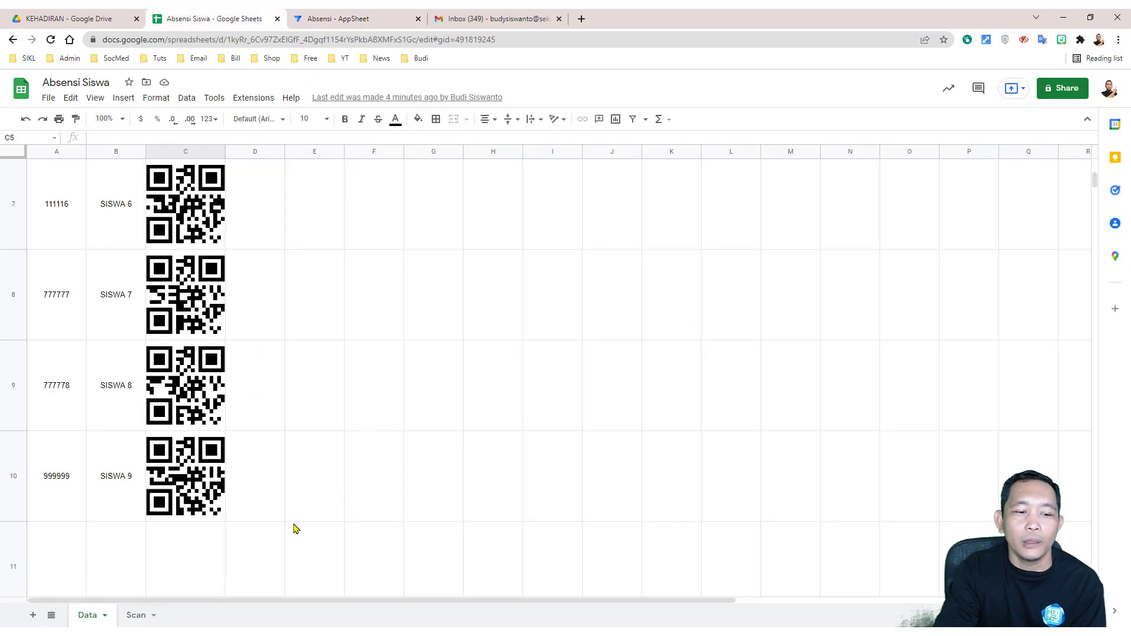
click(139, 615)
click(340, 19)
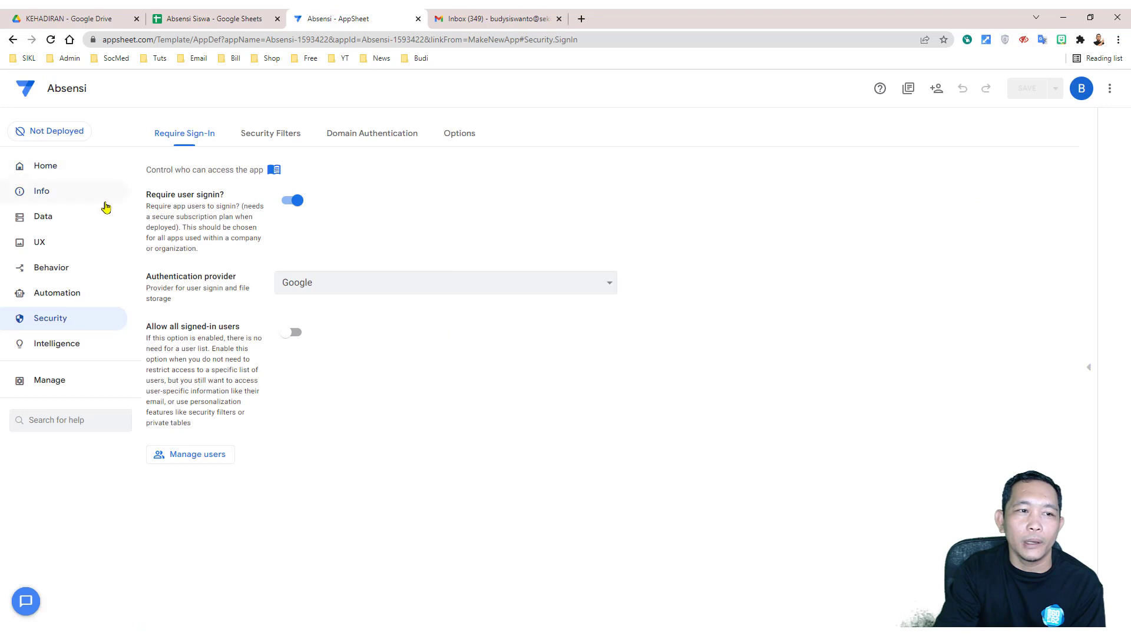
Review the Data and Scan tables' settings and the column definitions of the Data table.
click(47, 221)
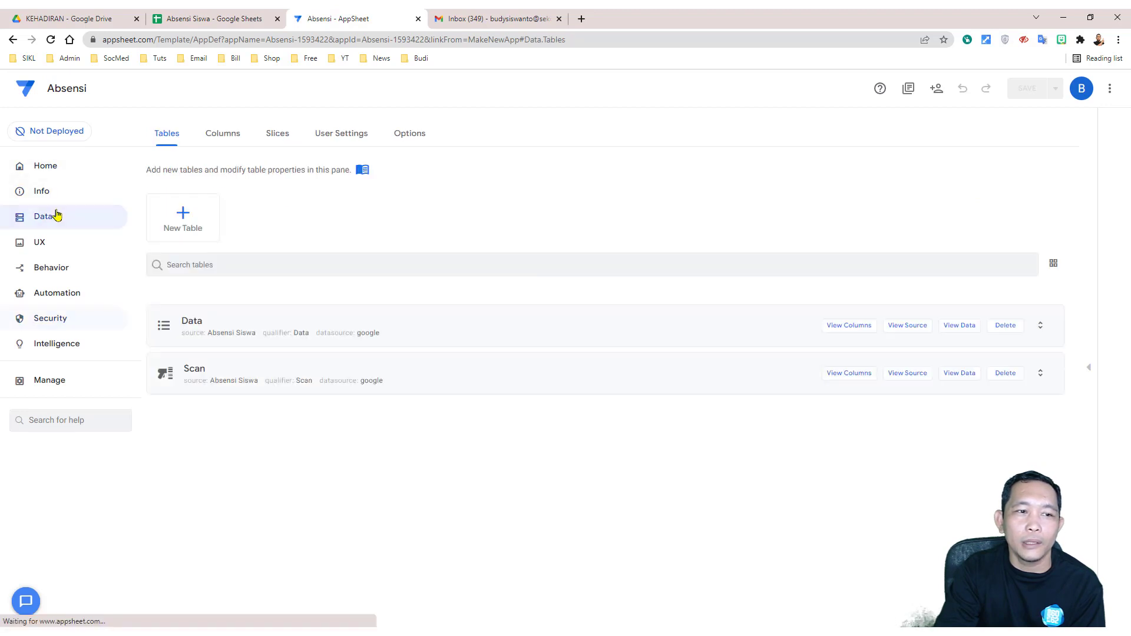
click(223, 135)
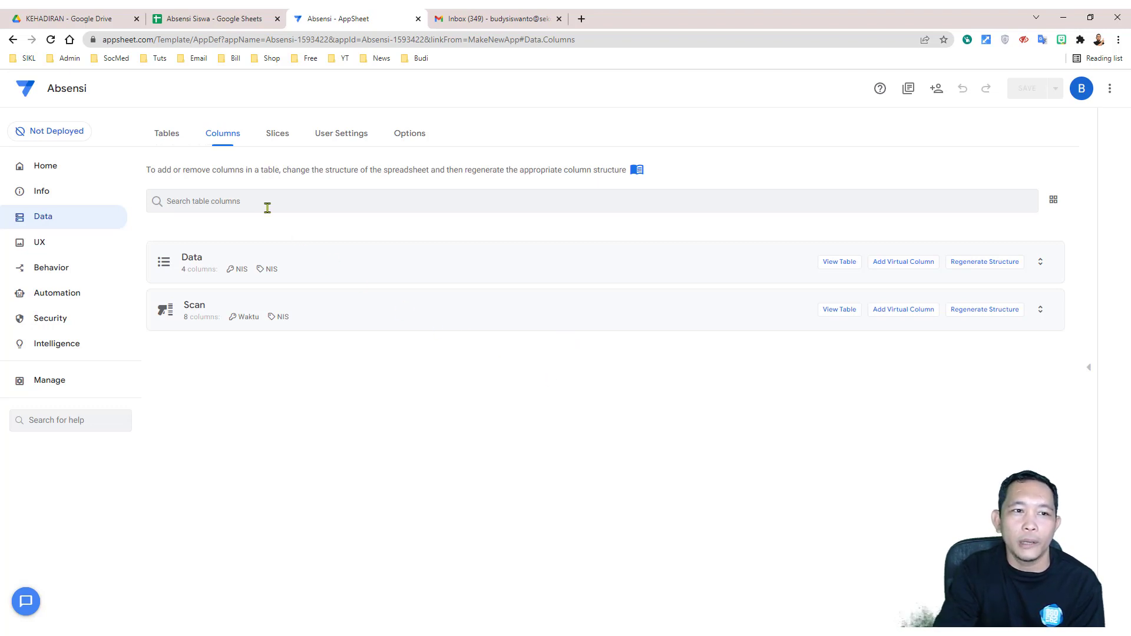
click(166, 135)
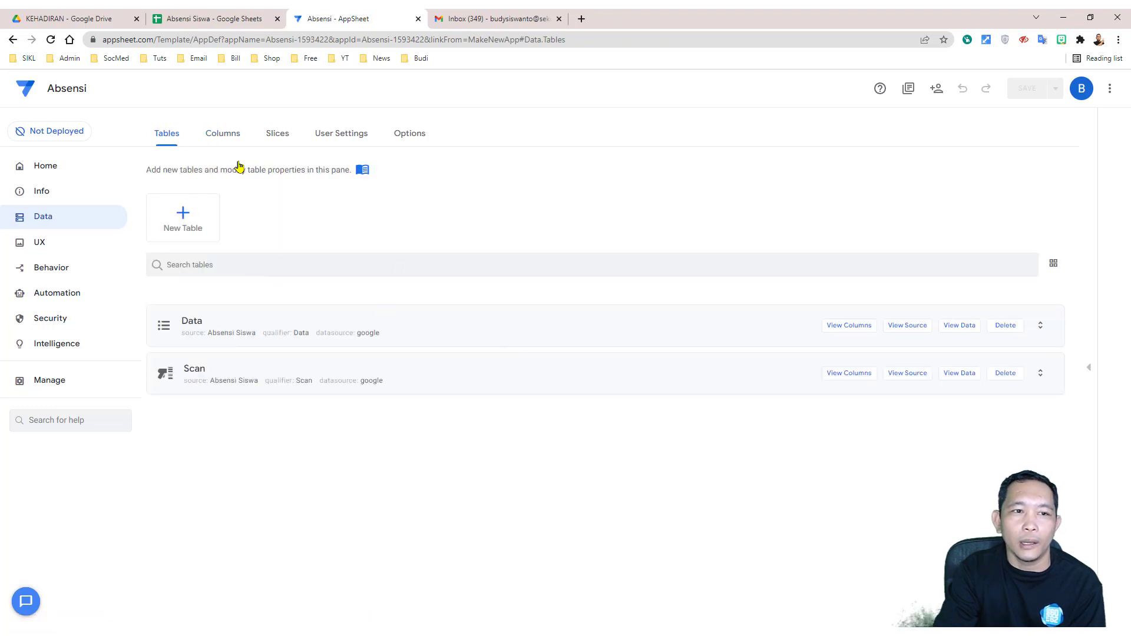
click(229, 134)
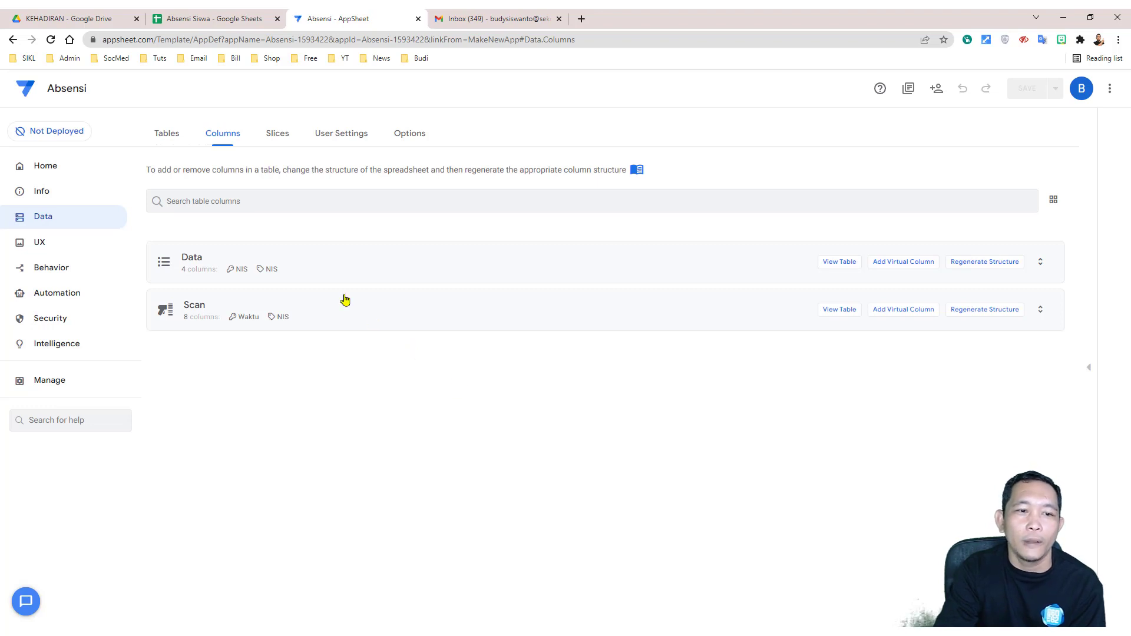
click(170, 136)
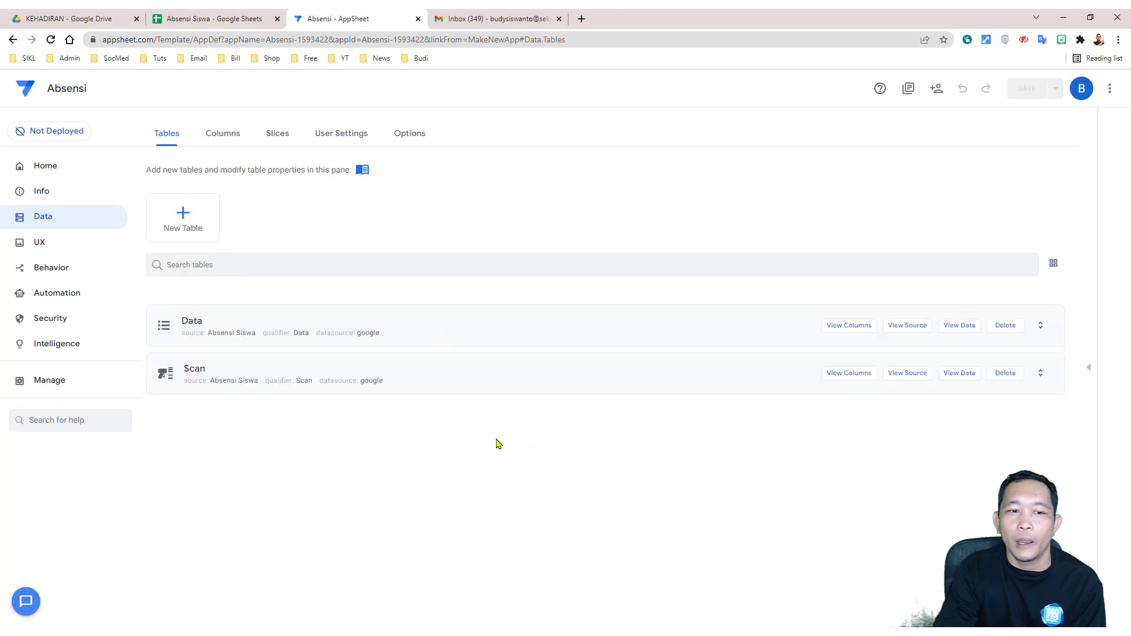
click(294, 373)
click(257, 234)
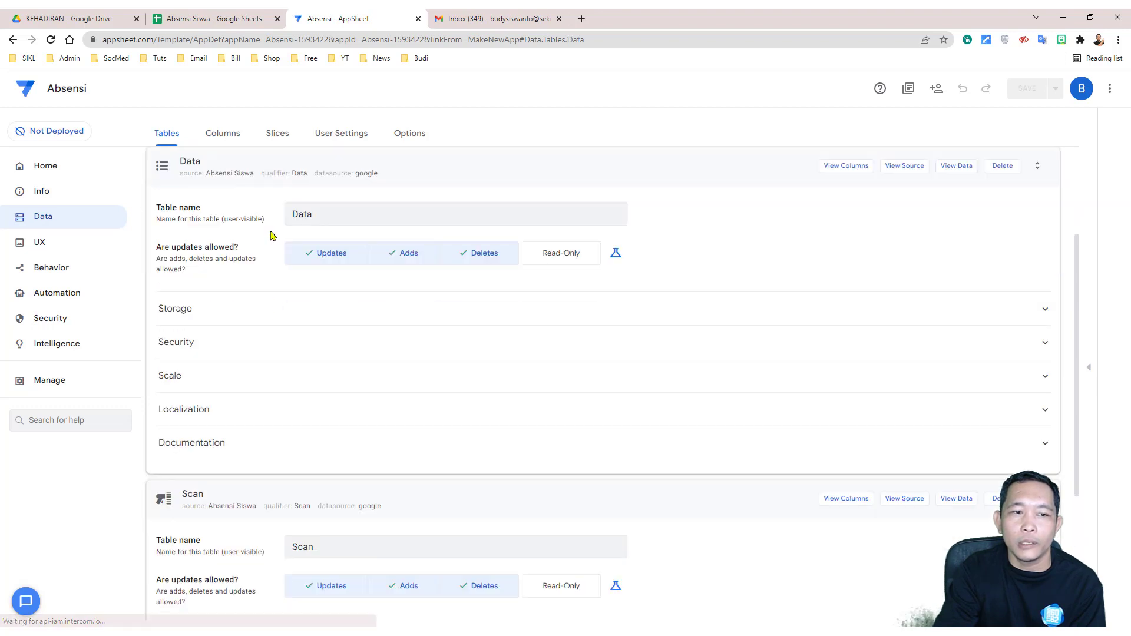
click(232, 133)
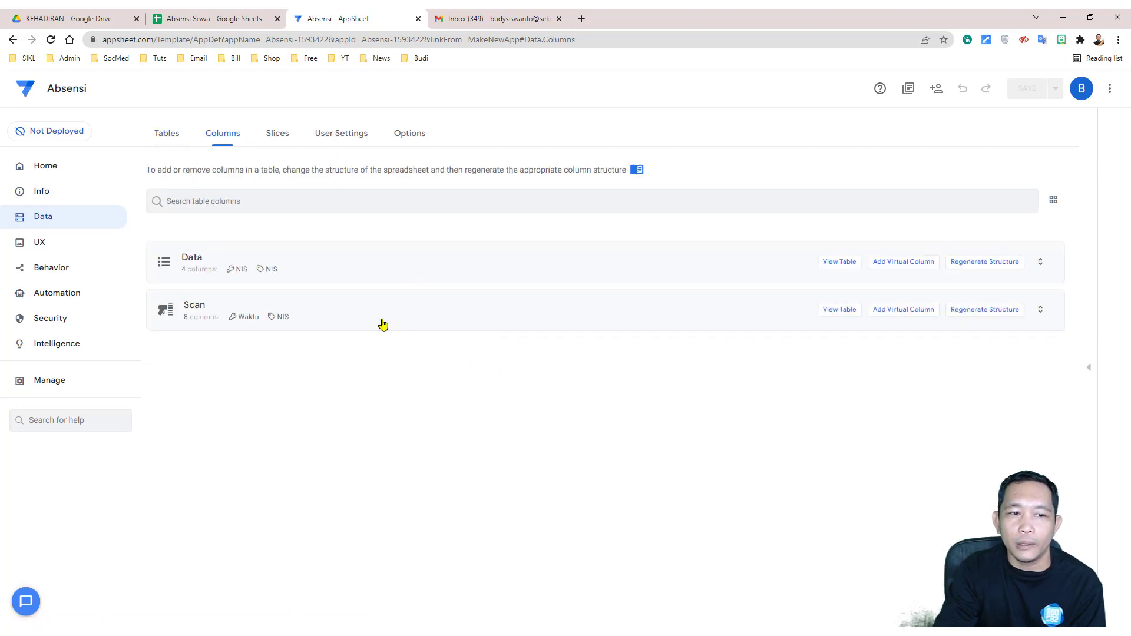
click(340, 268)
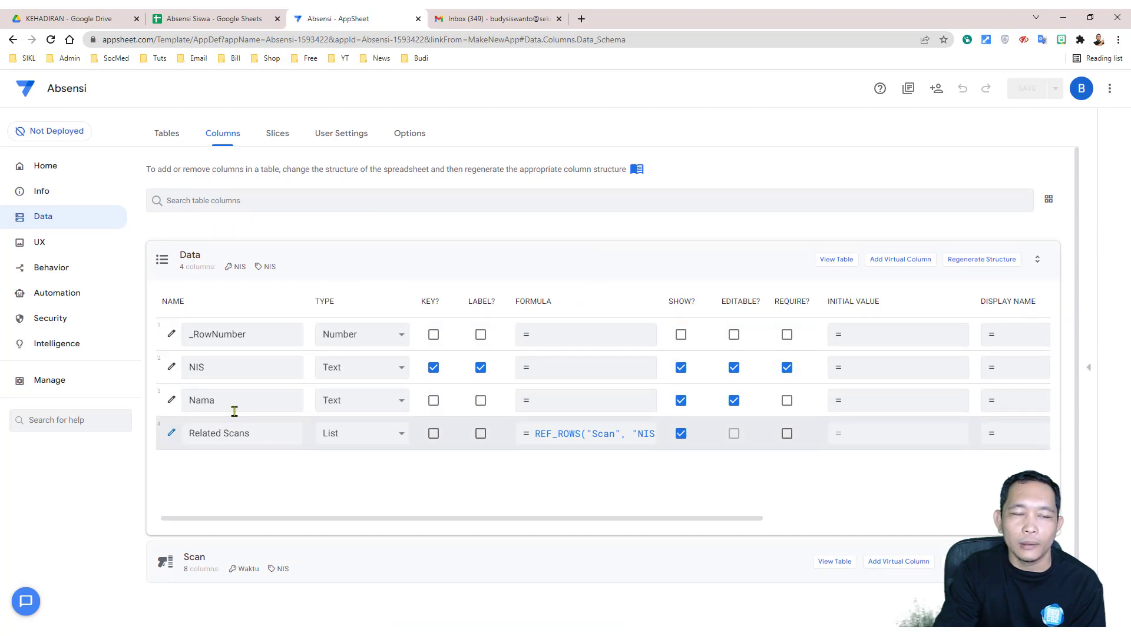
Switch to Google Sheets and review the Scan sheet's columns from NIS to TP, glancing at the Data sheet.
click(223, 19)
click(178, 243)
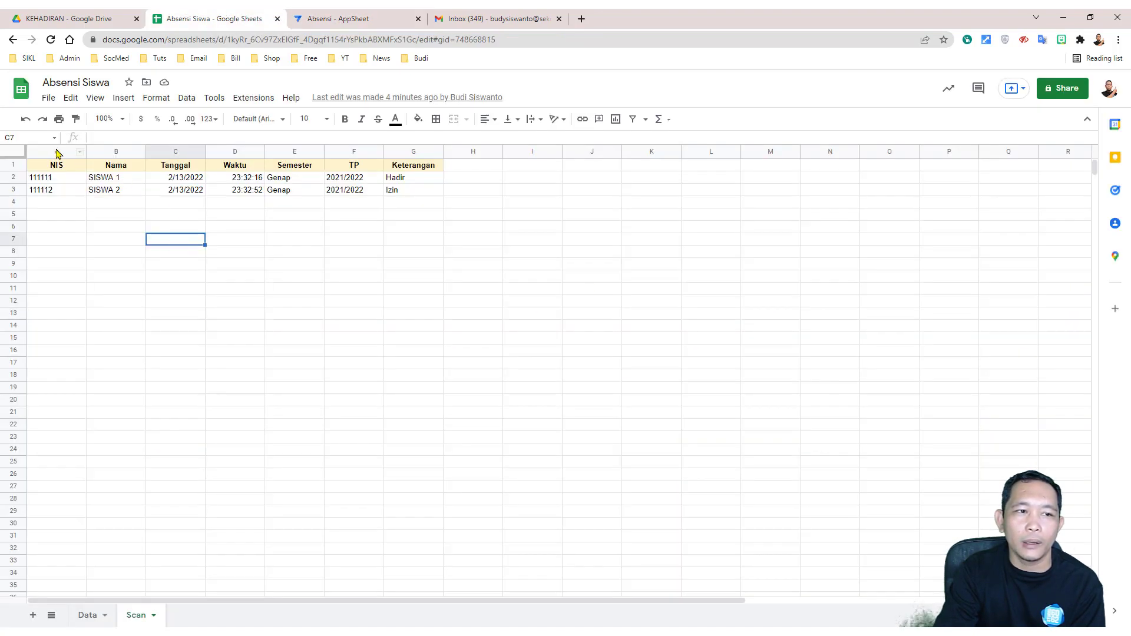
drag(57, 154, 377, 153)
click(465, 252)
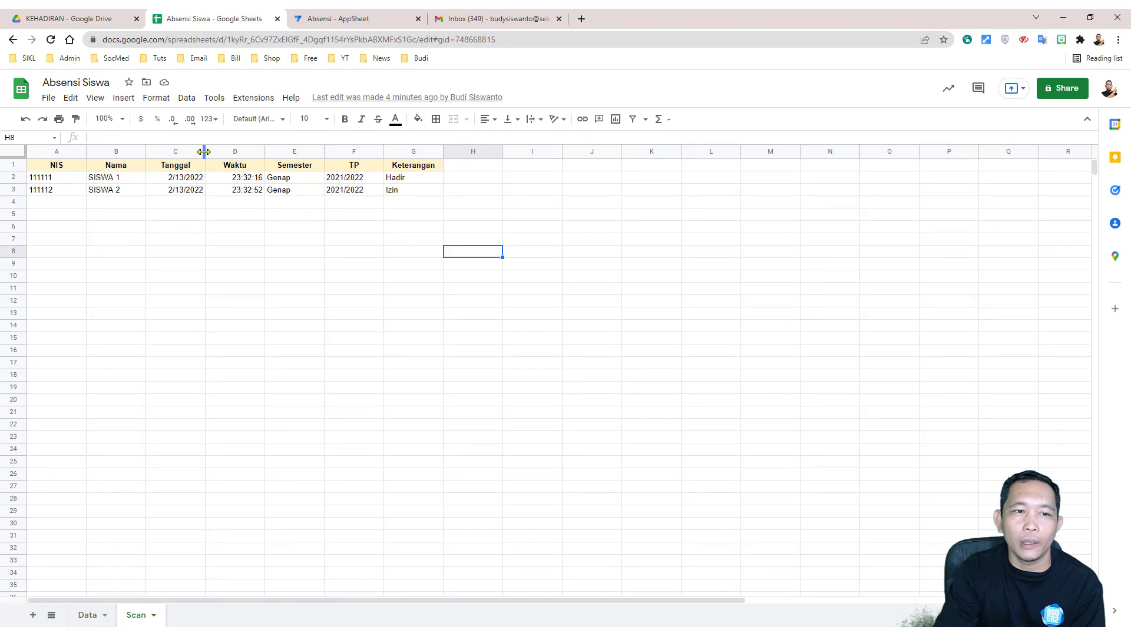
click(49, 153)
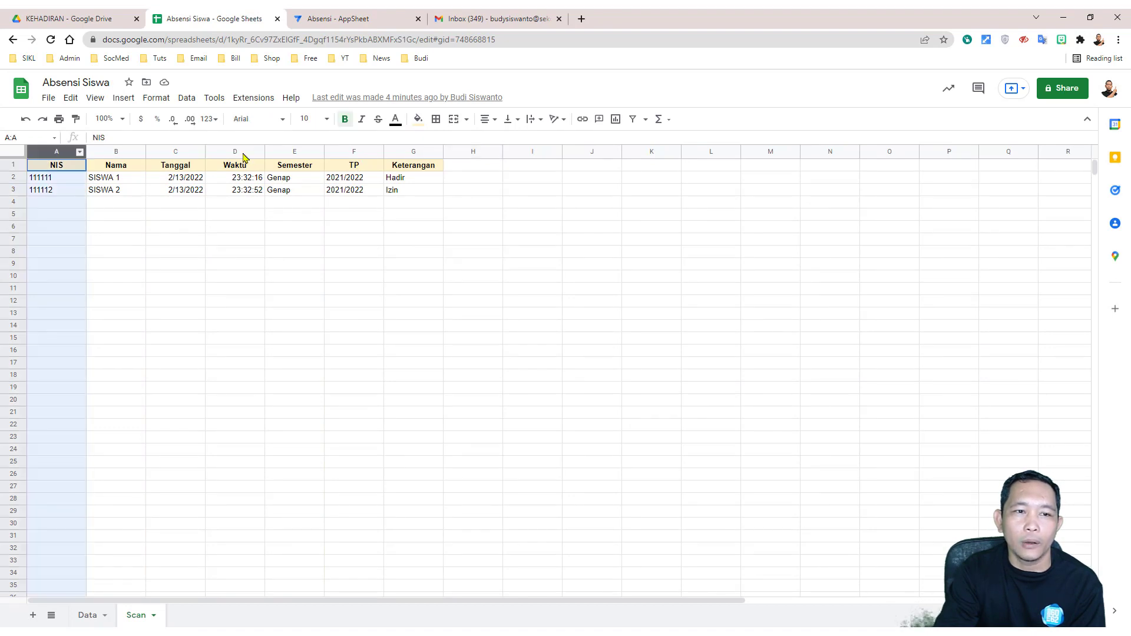
drag(243, 157, 354, 154)
click(87, 615)
click(136, 615)
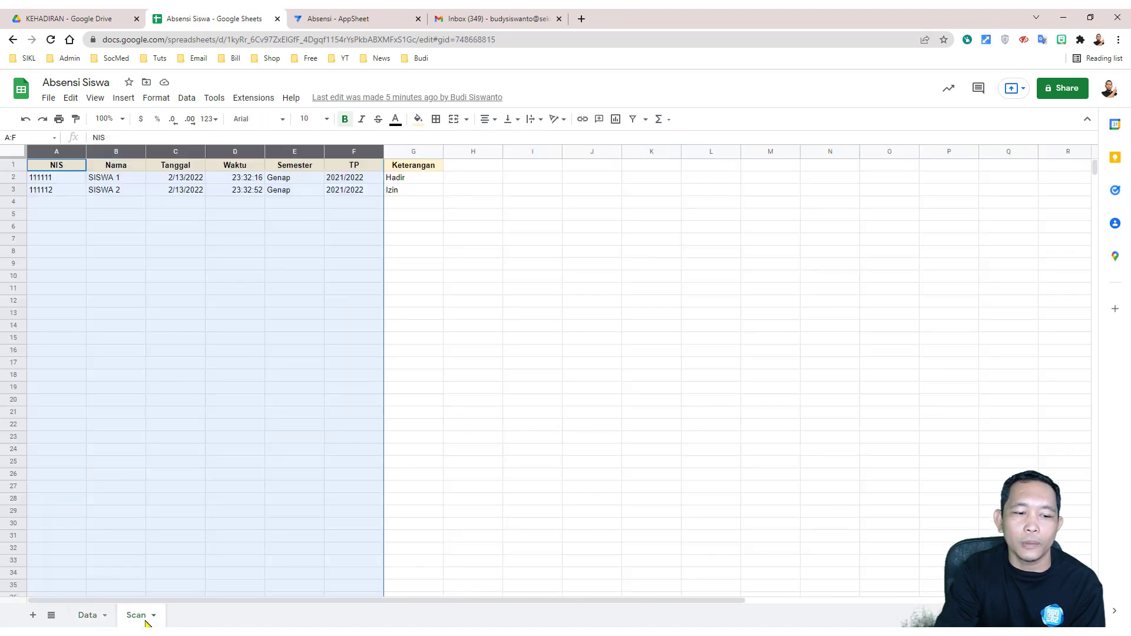
Deselect the Scan sheet's columns, switch back to AppSheet, and show the live preview of the Absensi app.
click(439, 425)
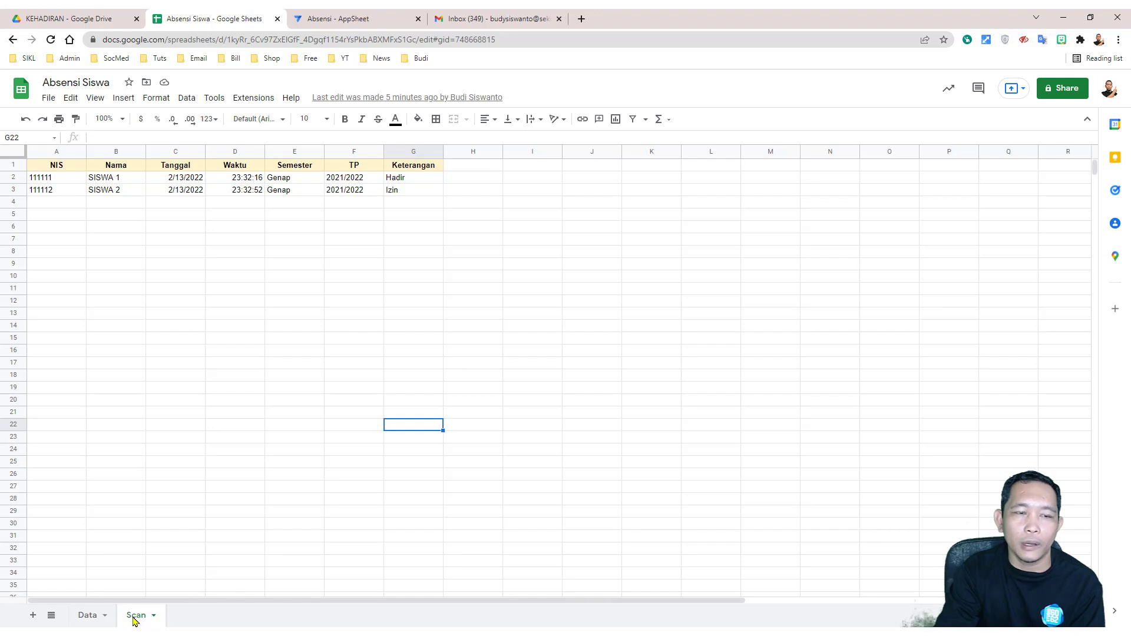
click(364, 17)
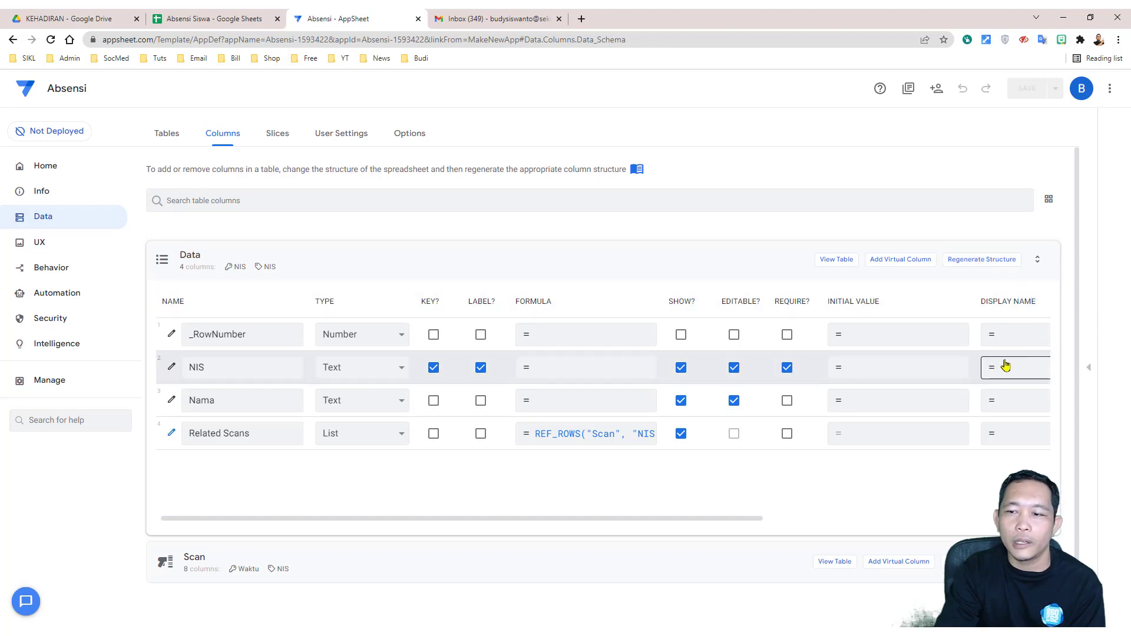
click(1092, 370)
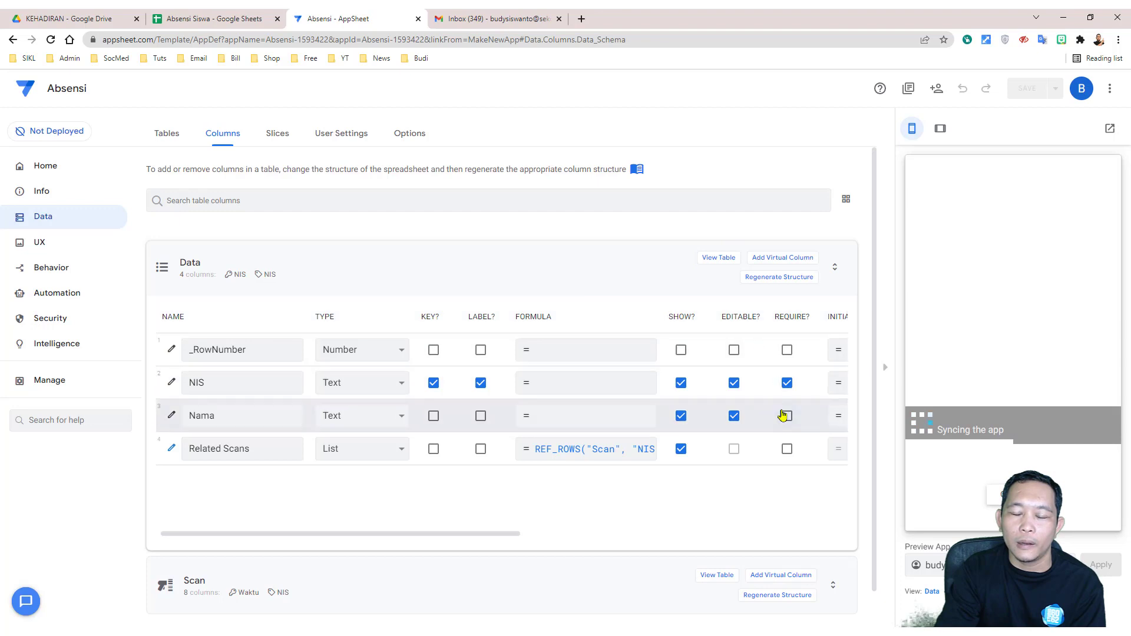
Switch to Google Sheets and review the QR code column of the Data sheet, selecting the whole column.
click(212, 19)
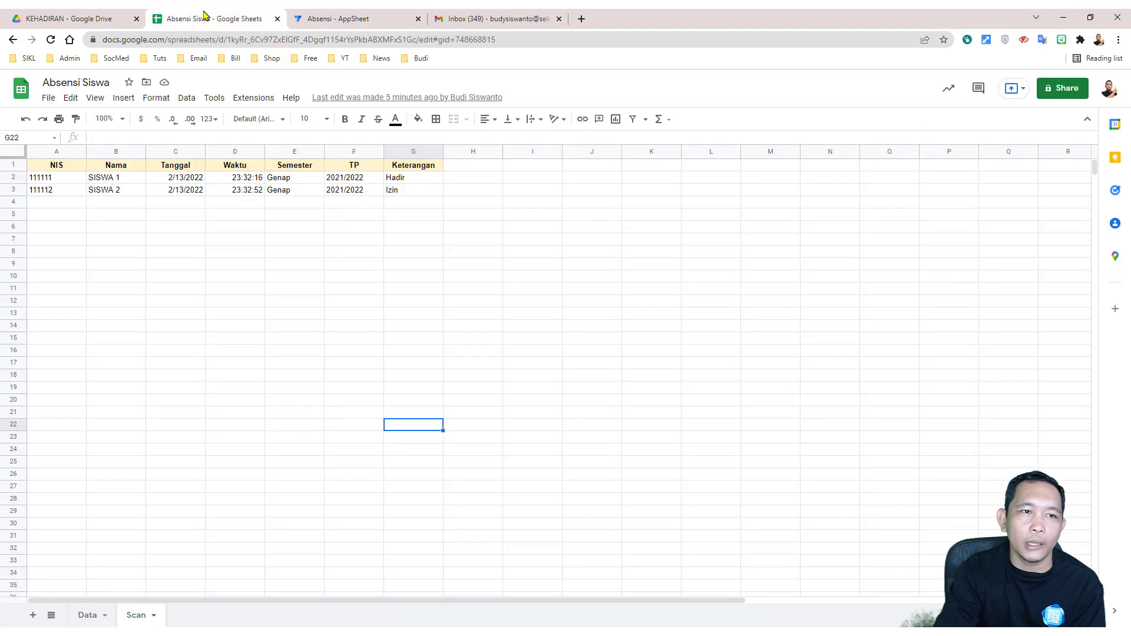
click(87, 615)
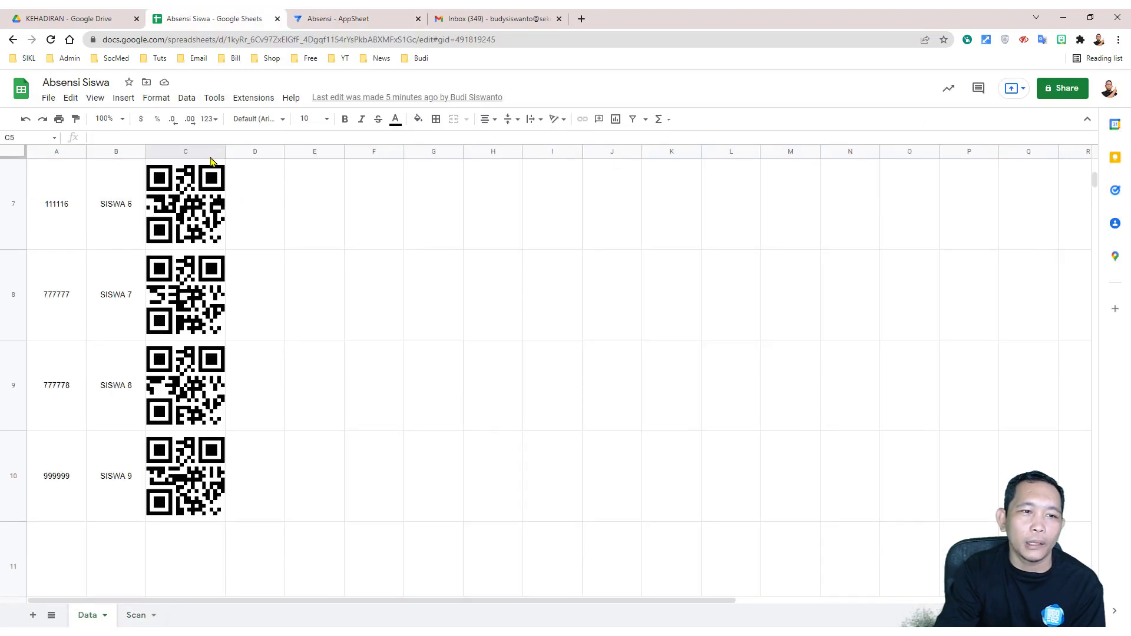
click(187, 152)
scroll(213, 352, up, 2)
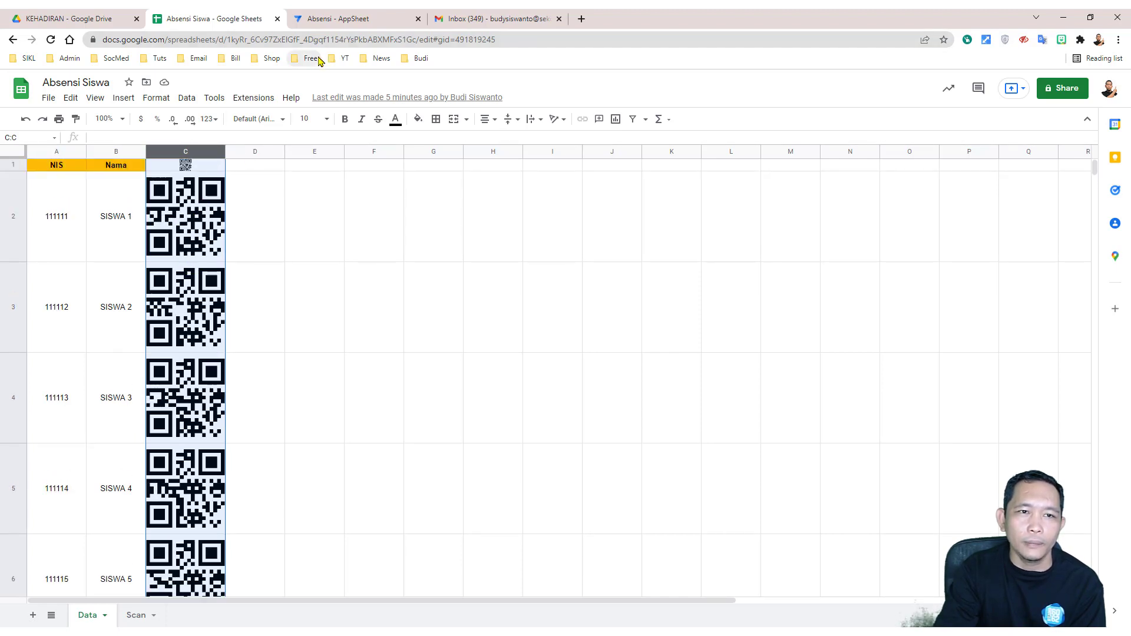
Return to AppSheet, look over the Data table's columns, and open the Scan form in the app preview.
click(322, 13)
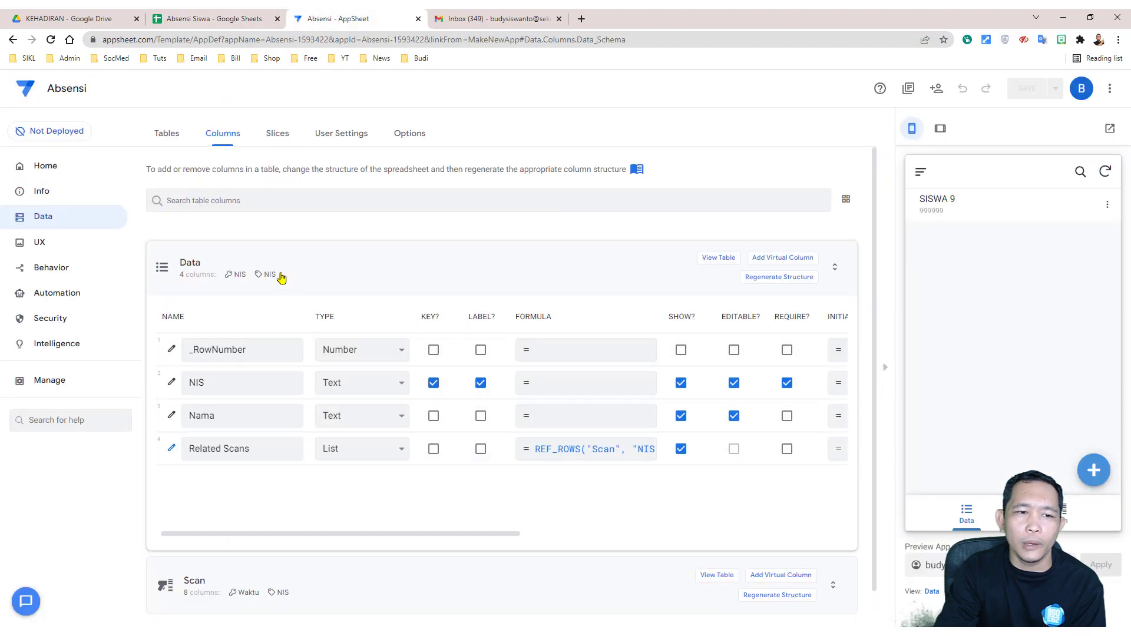
click(286, 274)
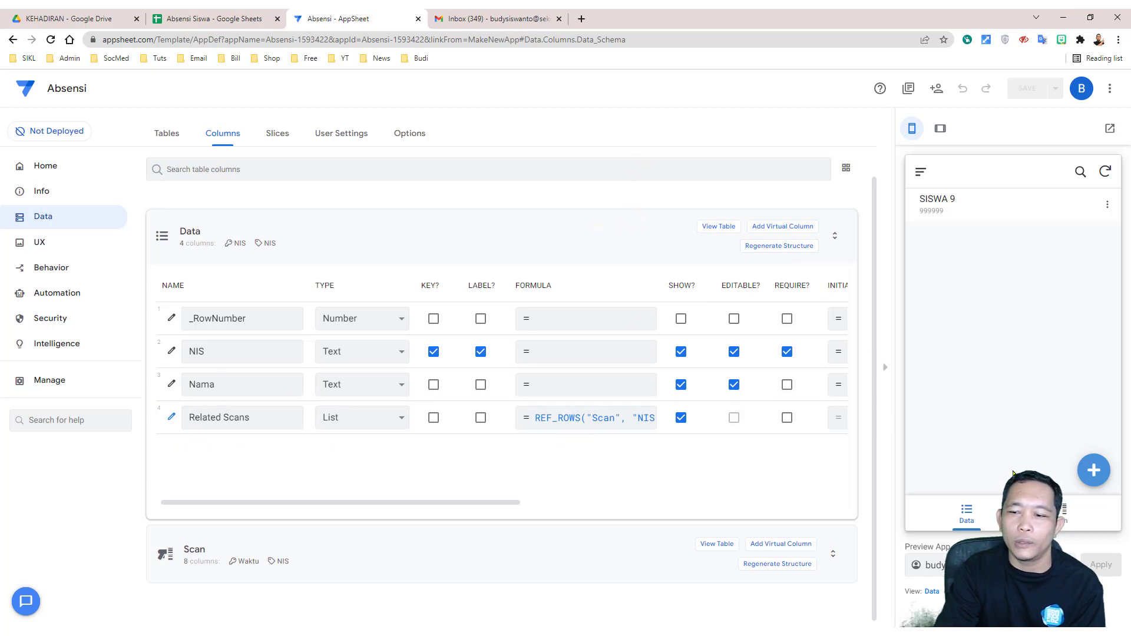
click(1062, 521)
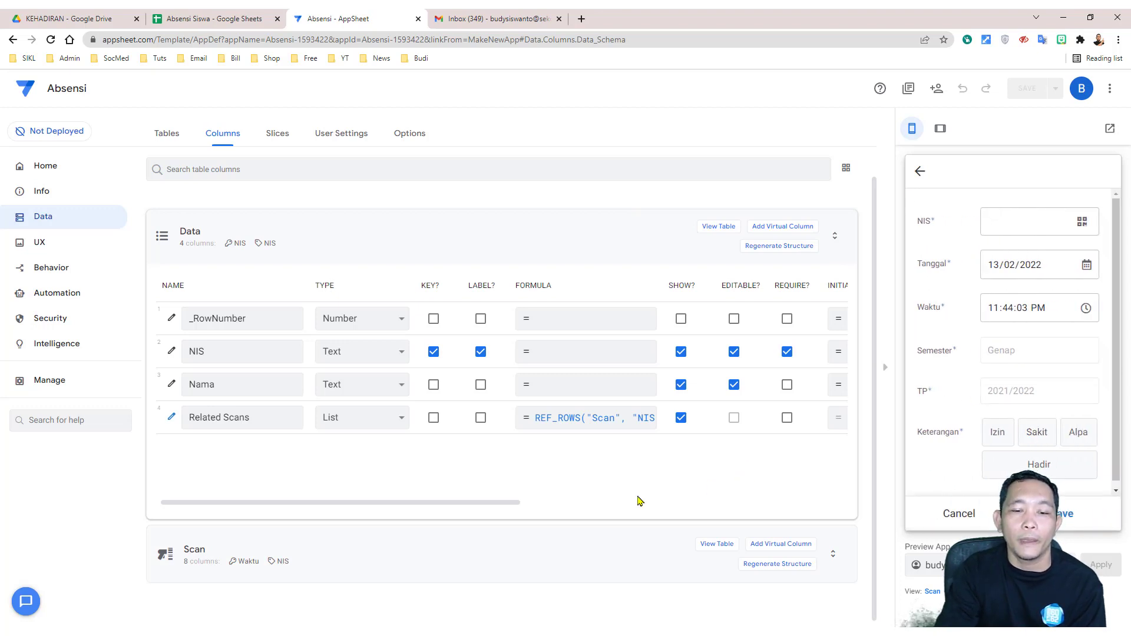
drag(508, 507, 379, 500)
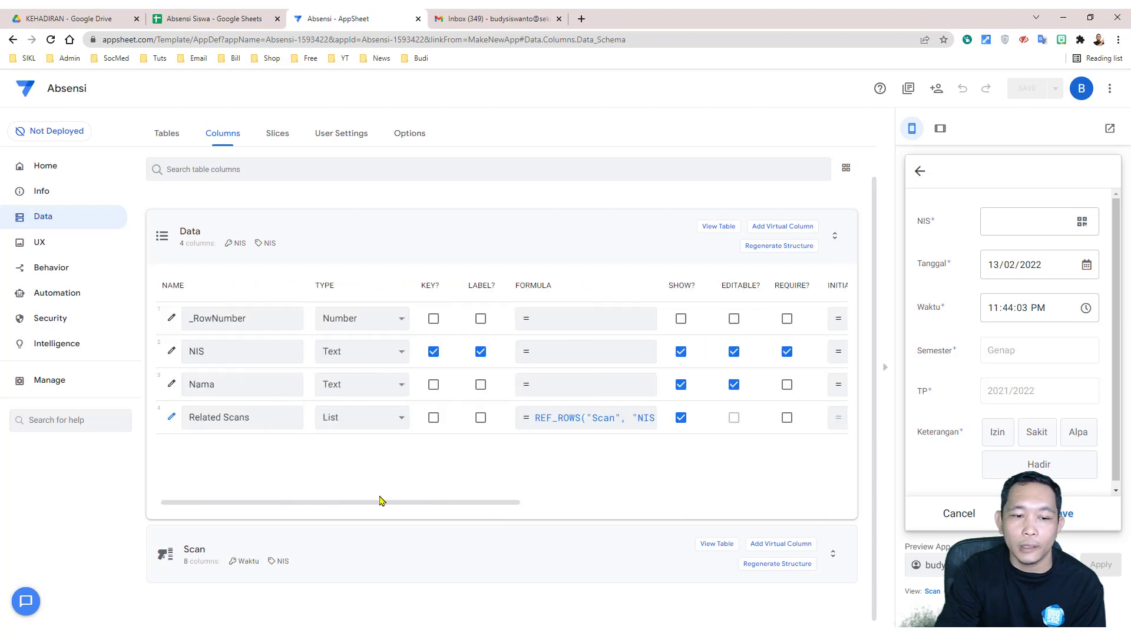